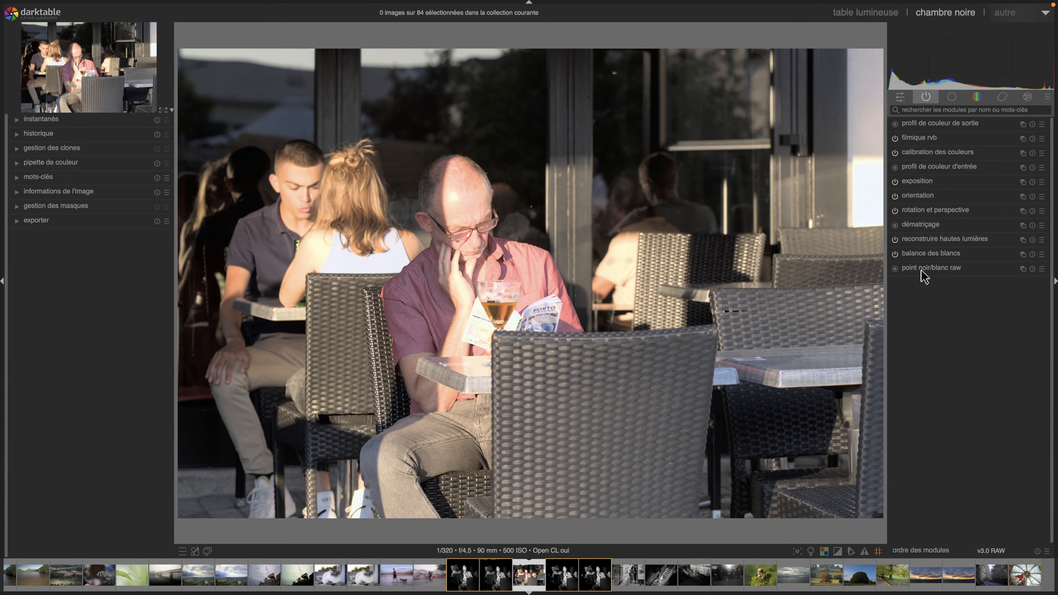
Check the photo for raw overexposed areas with the overexposure indication, leaving the indication off.
{"action": "mouse_move", "coordinate": [925, 245]}
{"action": "left_click", "coordinate": [824, 551]}
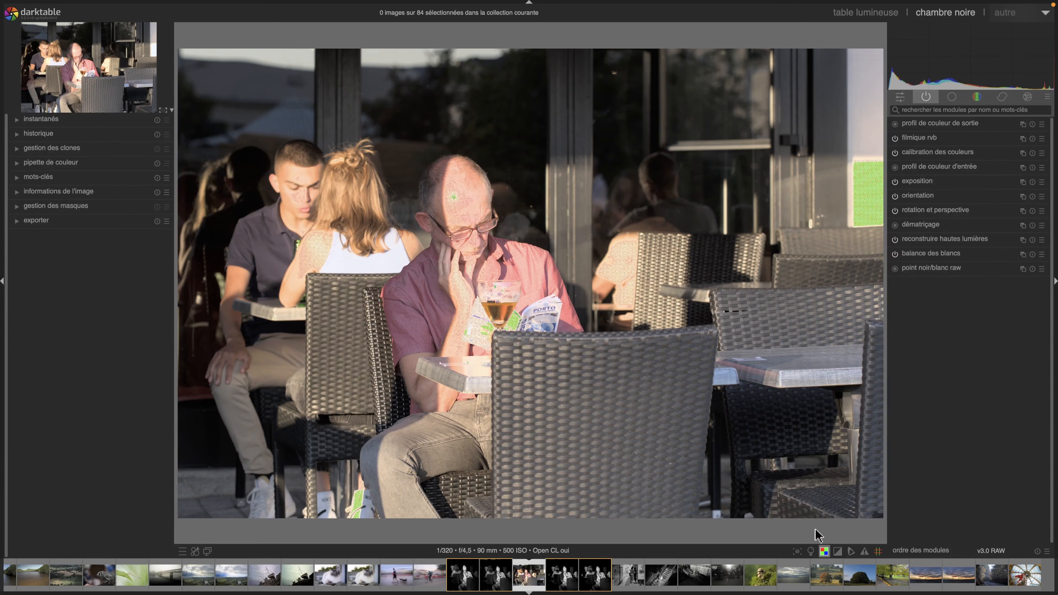
{"action": "left_click", "coordinate": [824, 551]}
Set the highlight reconstruction method to "reconstruire les couleurs" and collapse the module.
{"action": "left_click", "coordinate": [931, 239]}
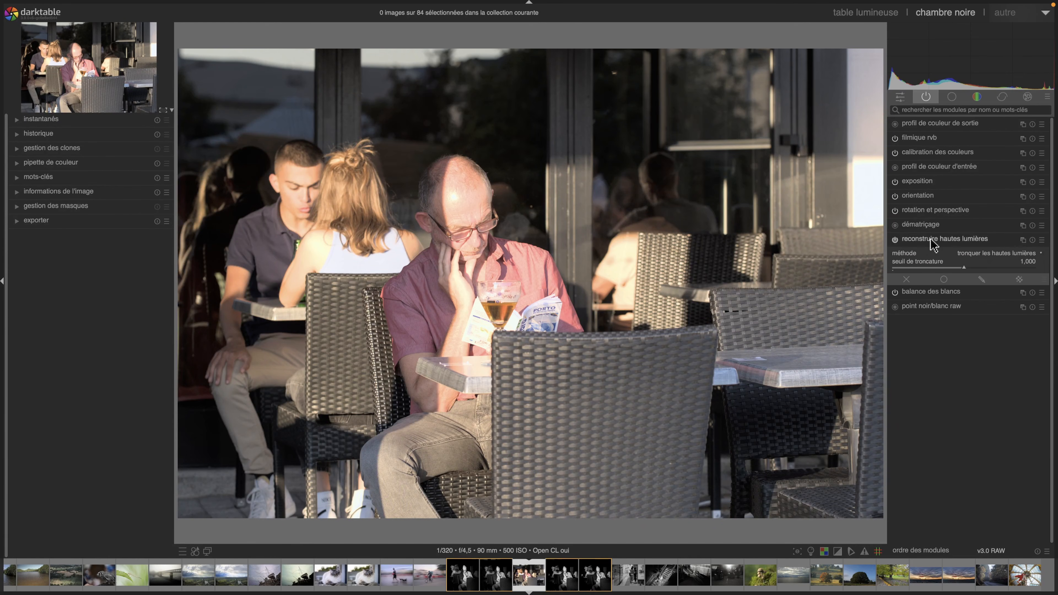
{"action": "left_click", "coordinate": [984, 253]}
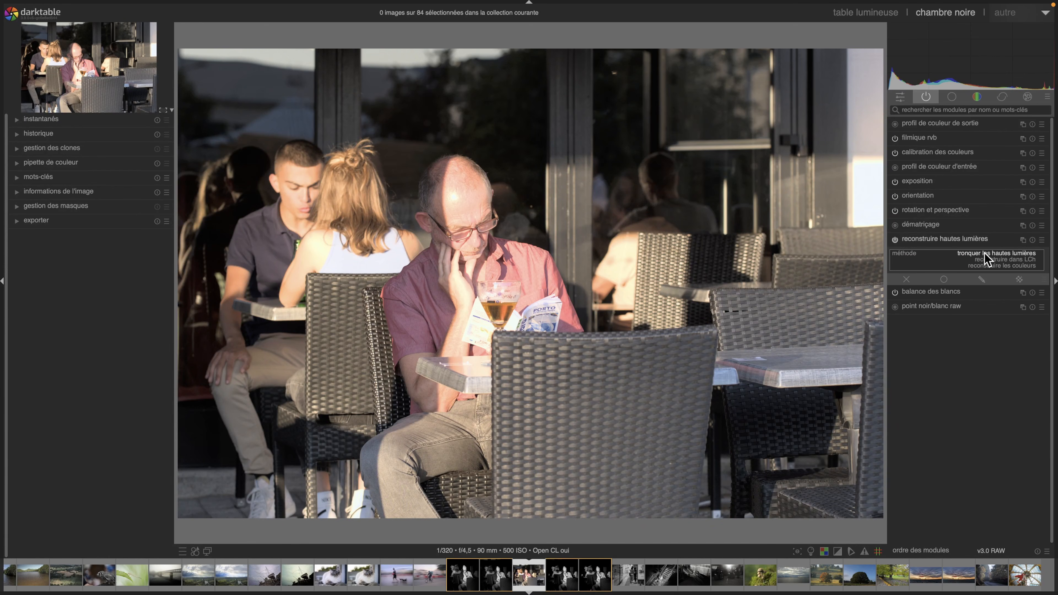
{"action": "left_click", "coordinate": [998, 266]}
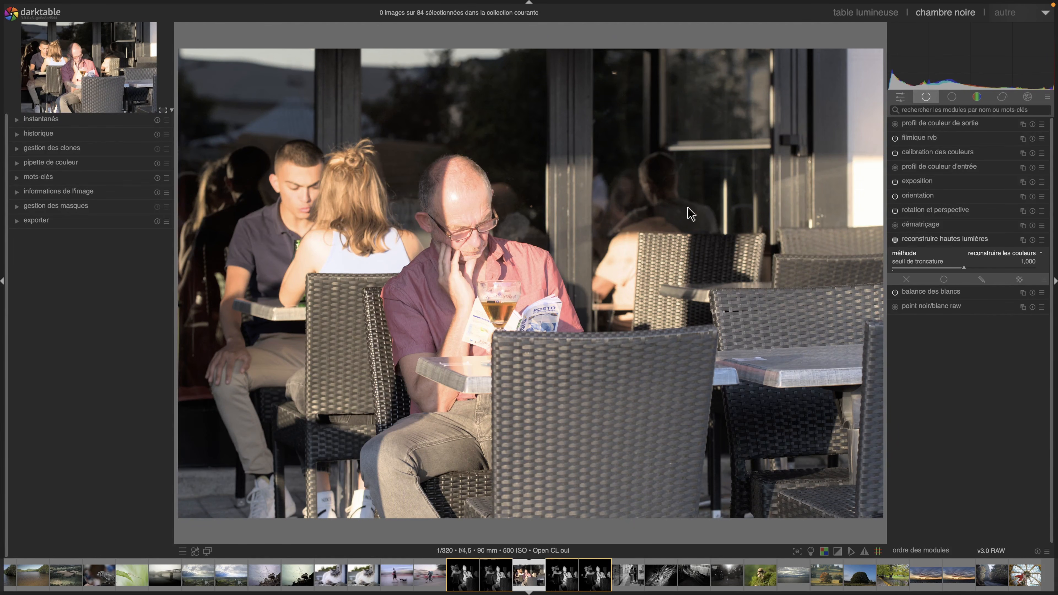
{"action": "left_click", "coordinate": [940, 237]}
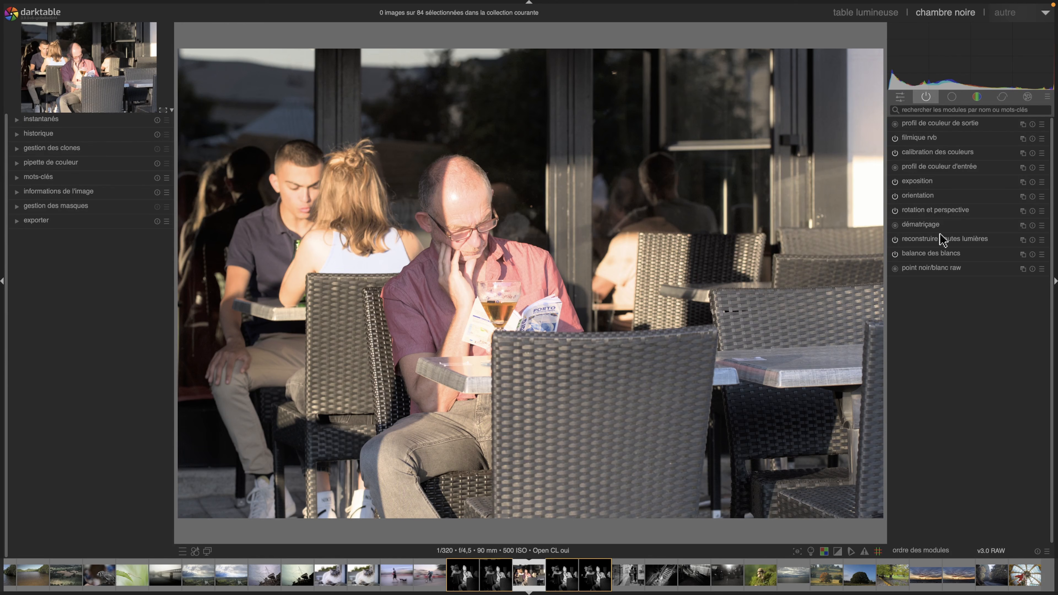
Compare the image with and without the rotation and perspective correction, and reset that module's parameters.
{"action": "left_click", "coordinate": [894, 211]}
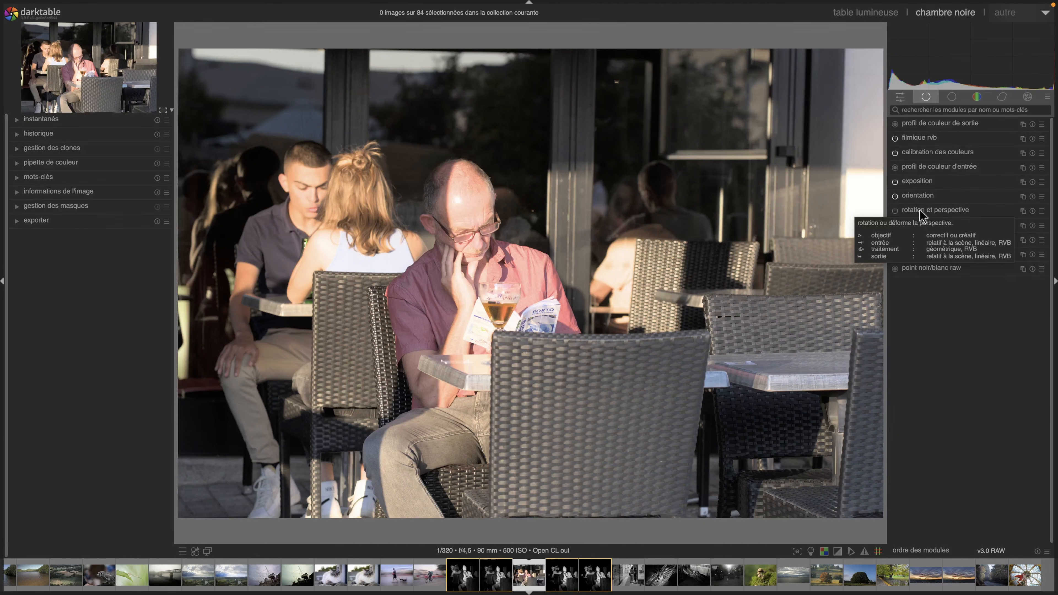
{"action": "left_click", "coordinate": [894, 210]}
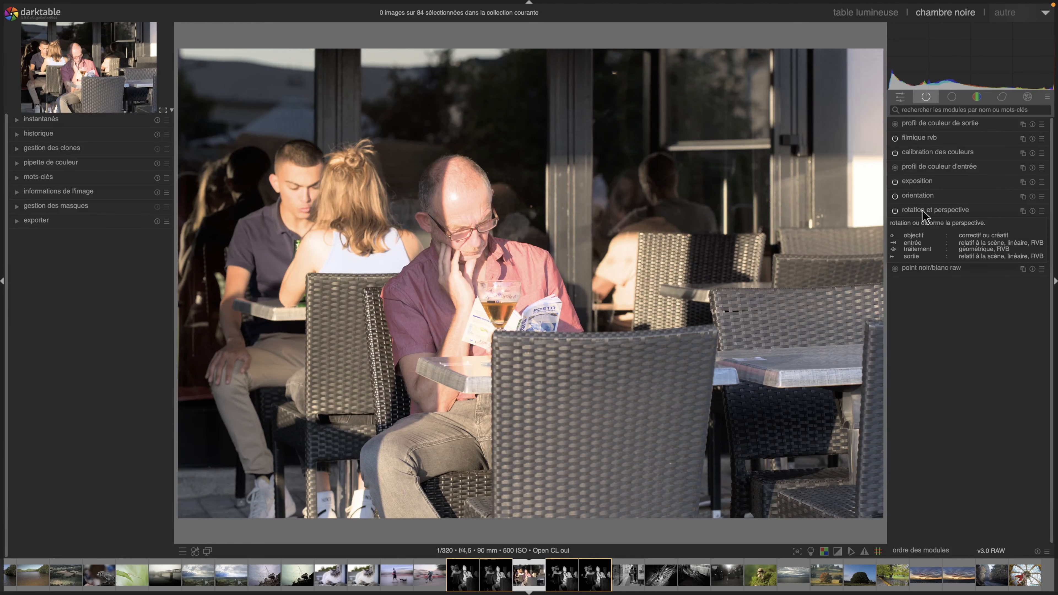
{"action": "left_click", "coordinate": [922, 210]}
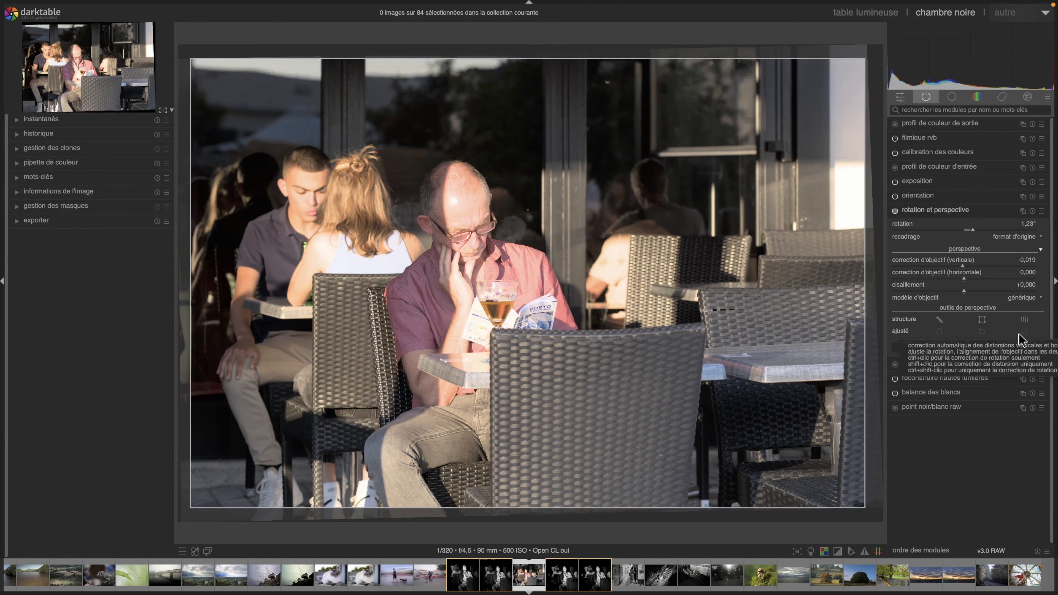
{"action": "left_click", "coordinate": [1032, 211]}
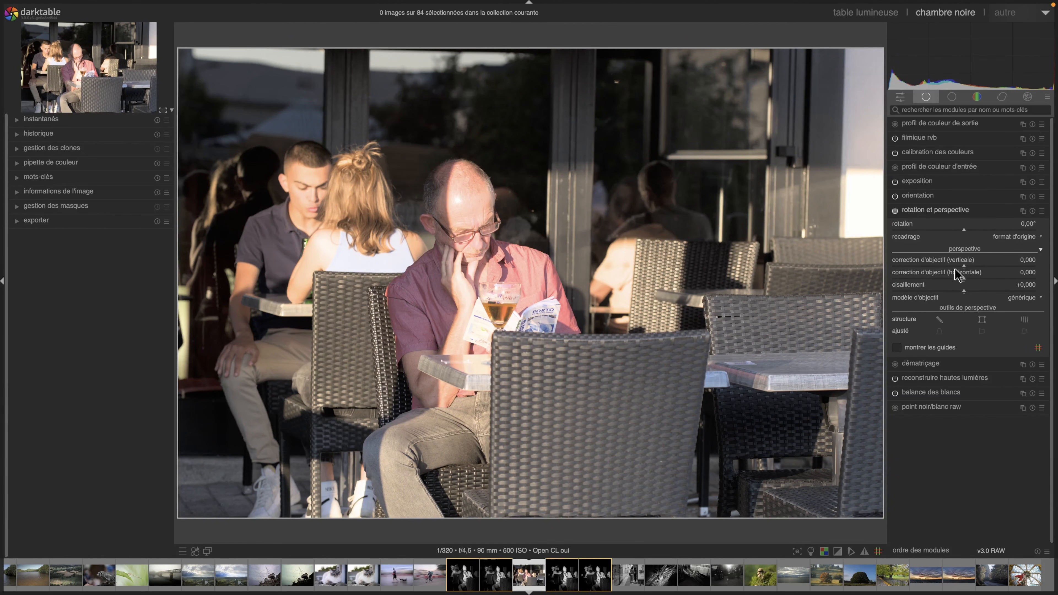
Straighten the photo with the automatic vertical perspective fit based on structure lines.
{"action": "left_click", "coordinate": [940, 318]}
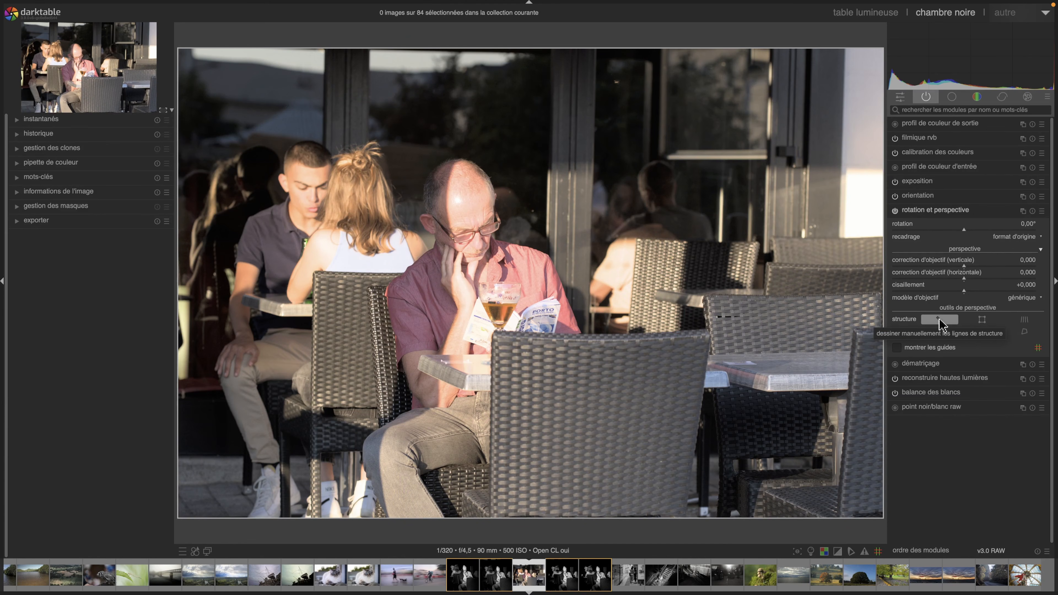
{"action": "left_click", "coordinate": [939, 332]}
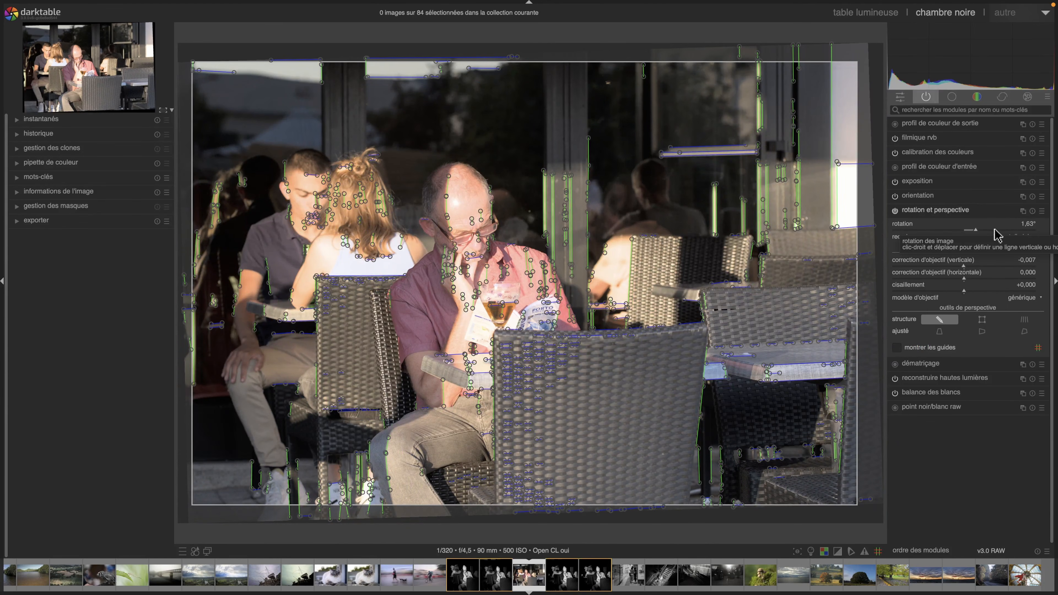
{"action": "left_click", "coordinate": [934, 210]}
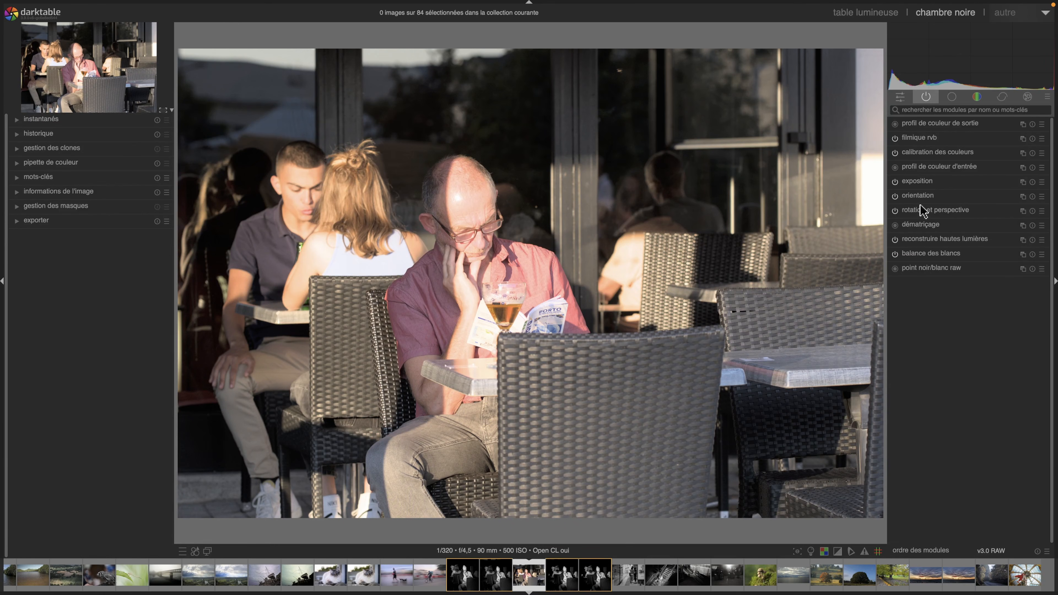
Turn on the colour assessment view and set the exposure to 0.58 IL in the exposition module.
{"action": "left_click", "coordinate": [913, 181]}
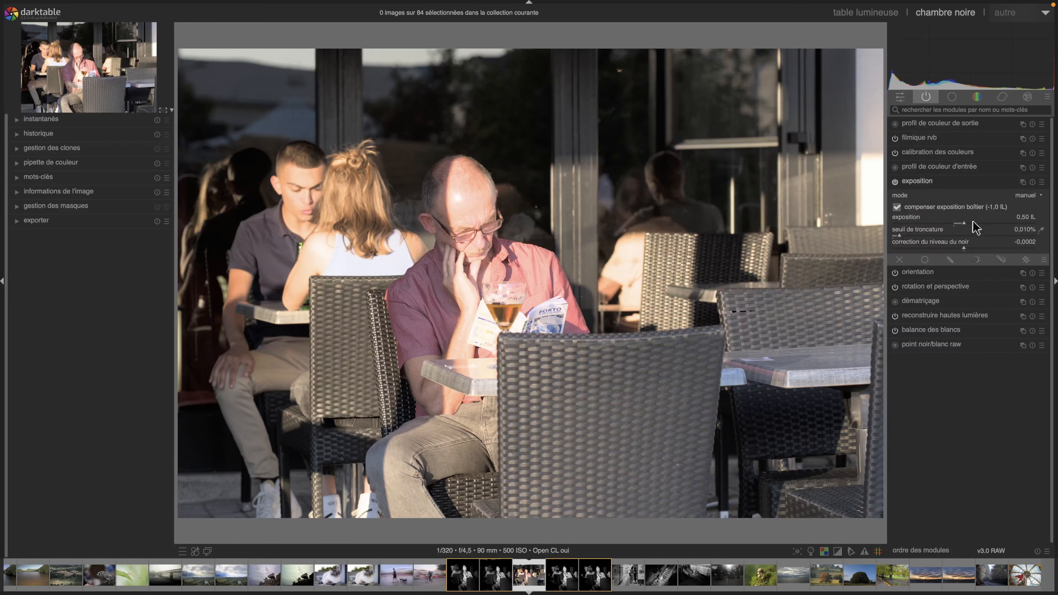
{"action": "left_click", "coordinate": [910, 180]}
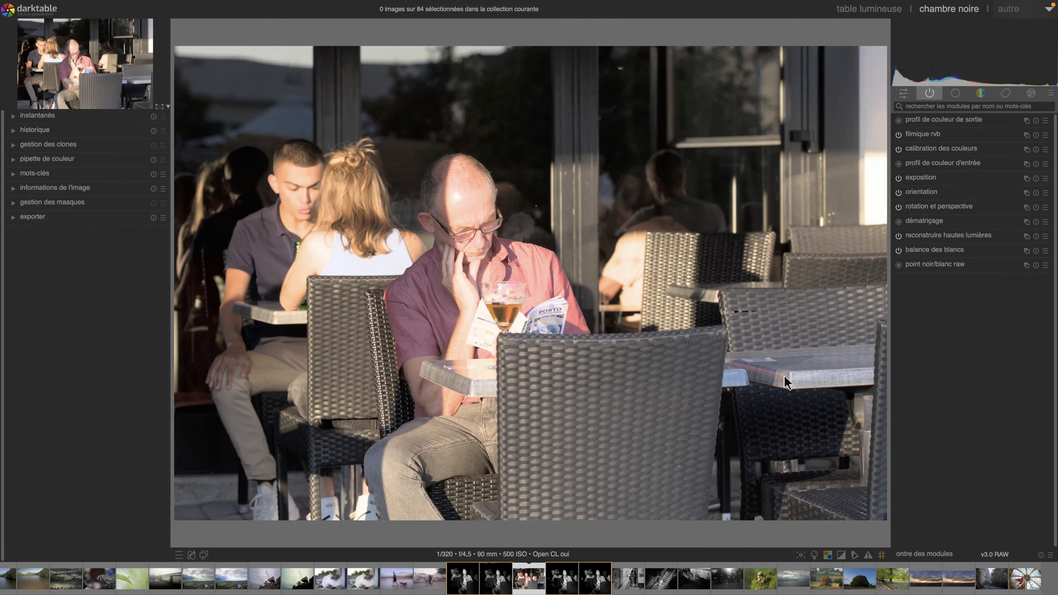
{"action": "key", "text": "ctrl+b"}
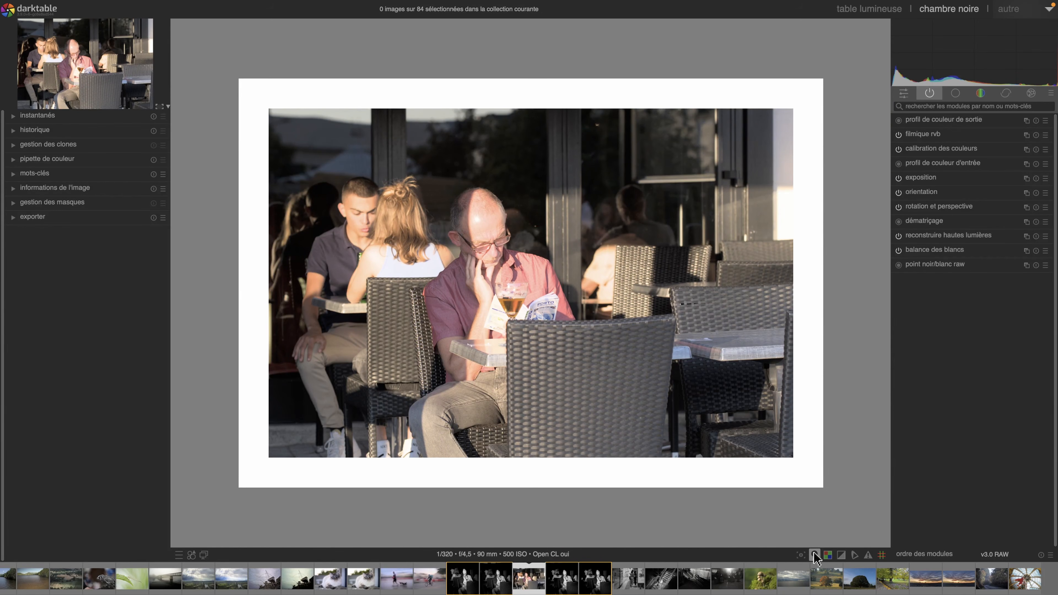
{"action": "left_click", "coordinate": [924, 182]}
{"action": "scroll", "coordinate": [978, 226], "scroll_direction": "up", "scroll_amount": 15}
{"action": "left_click_drag", "start_coordinate": [973, 219], "coordinate": [969, 220]}
{"action": "left_click", "coordinate": [968, 220]}
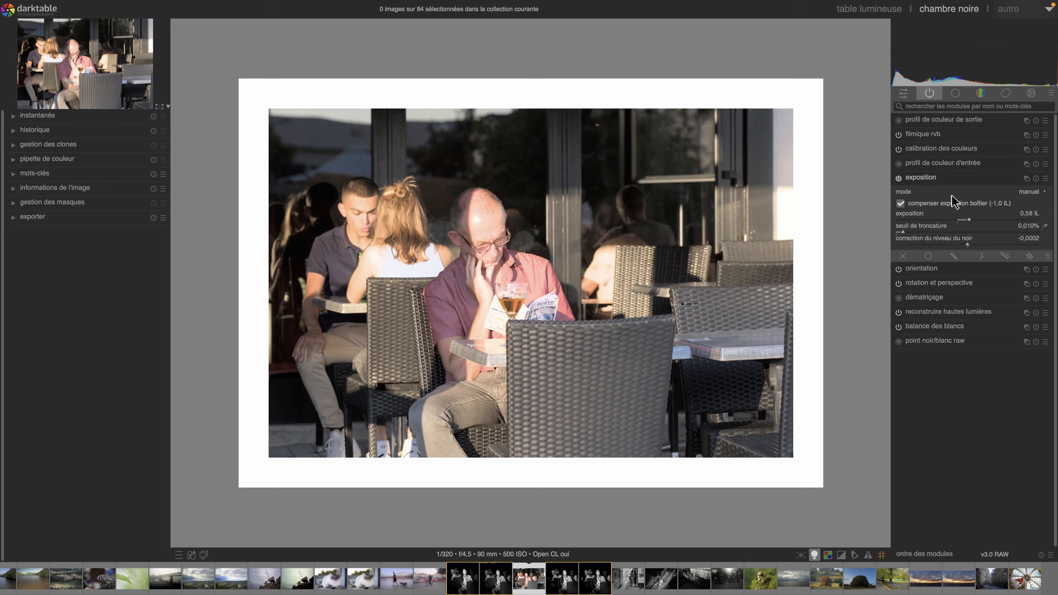
{"action": "left_click", "coordinate": [927, 178]}
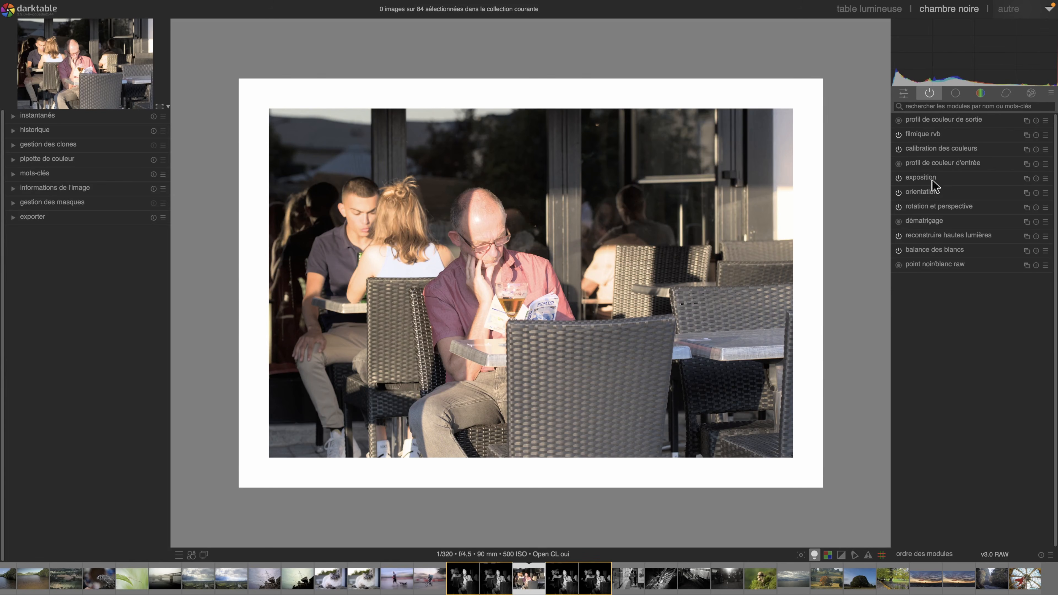
Review the settings of the input colour profile module.
{"action": "left_click", "coordinate": [928, 165]}
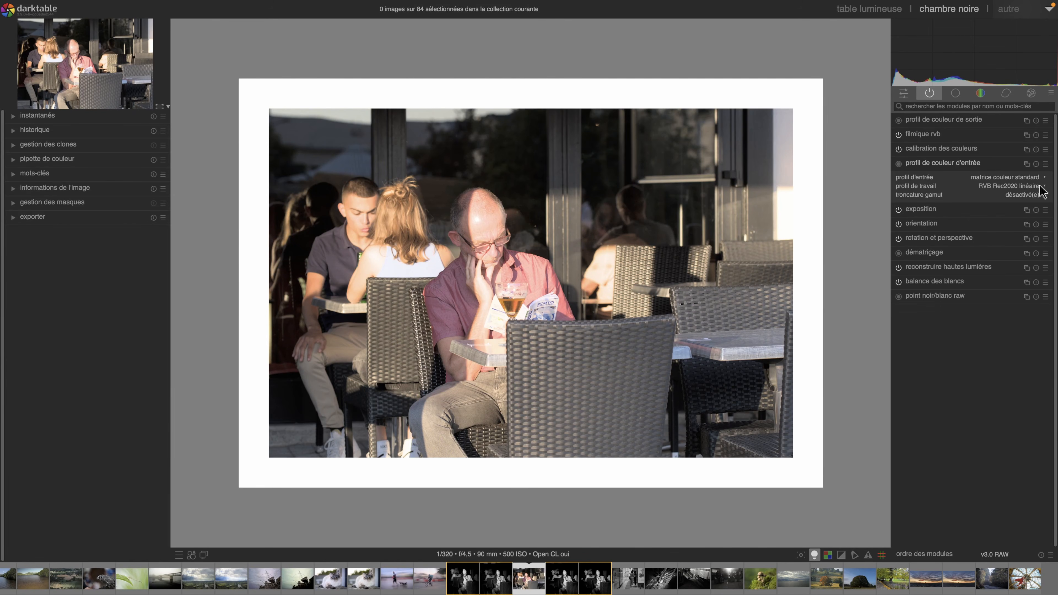
{"action": "left_click", "coordinate": [924, 166]}
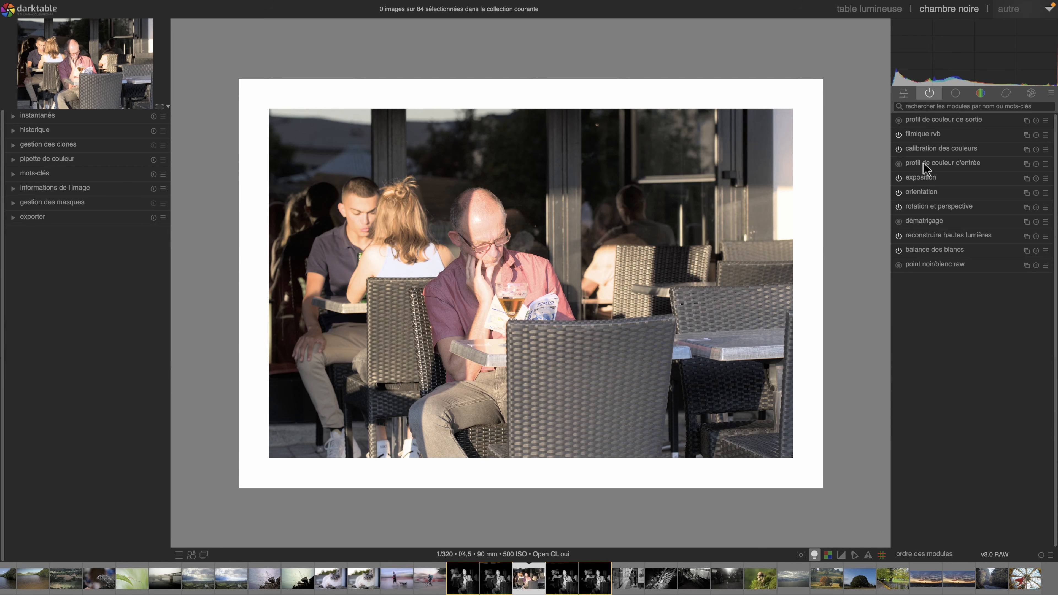
In filmique rvb, set the relative white exposure to +5.45 IL and raise the relative black exposure above -6.17 IL.
{"action": "left_click", "coordinate": [922, 135]}
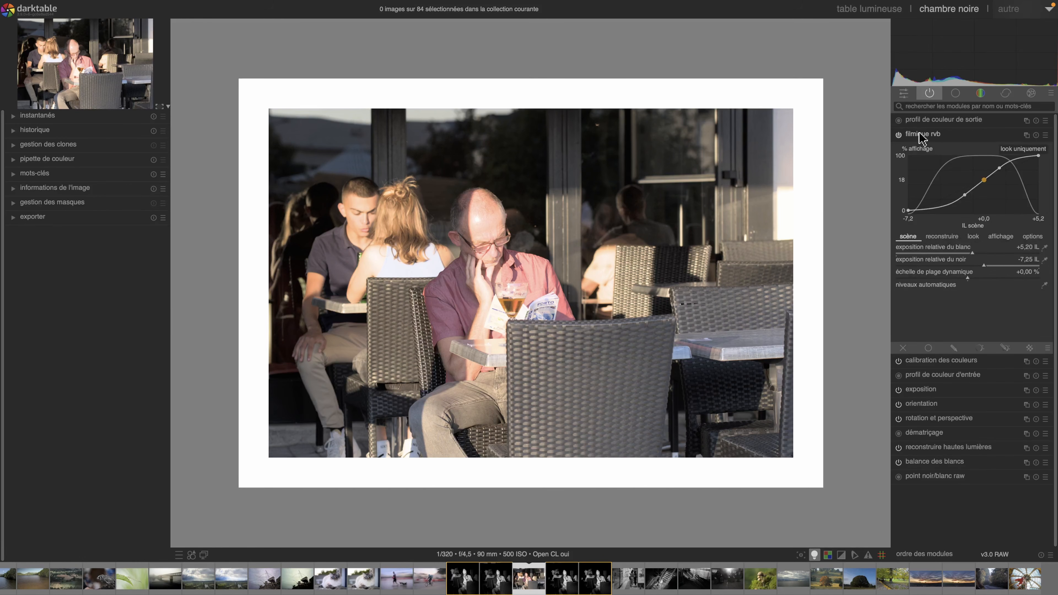
{"action": "left_click", "coordinate": [1044, 247]}
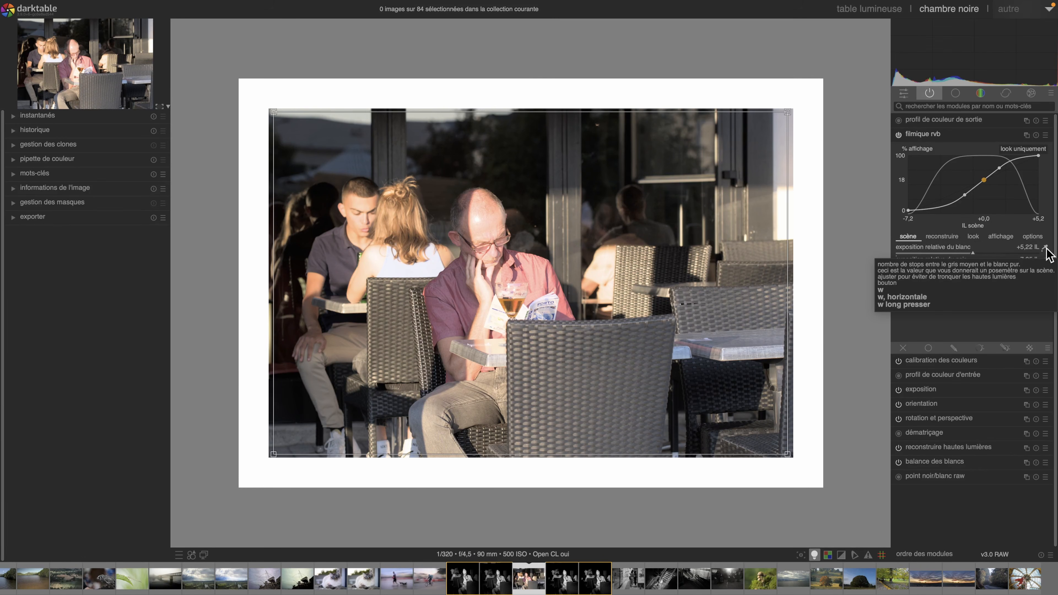
{"action": "left_click", "coordinate": [978, 252]}
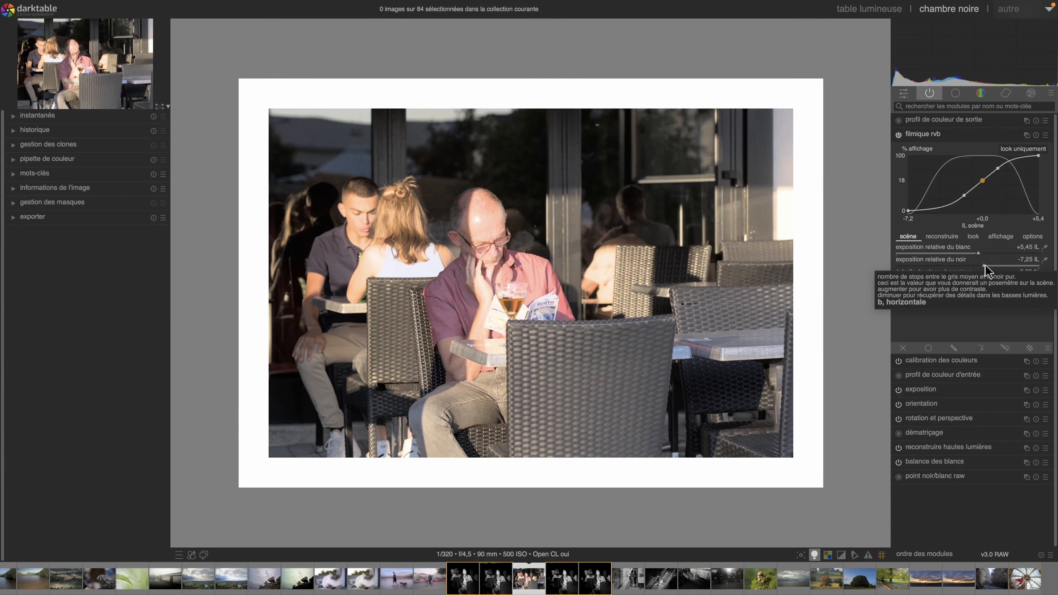
{"action": "mouse_move", "coordinate": [986, 264]}
{"action": "left_mouse_down"}
{"action": "mouse_move", "coordinate": [1014, 265]}
{"action": "mouse_move", "coordinate": [973, 265]}
{"action": "mouse_move", "coordinate": [997, 265]}
{"action": "left_mouse_up"}
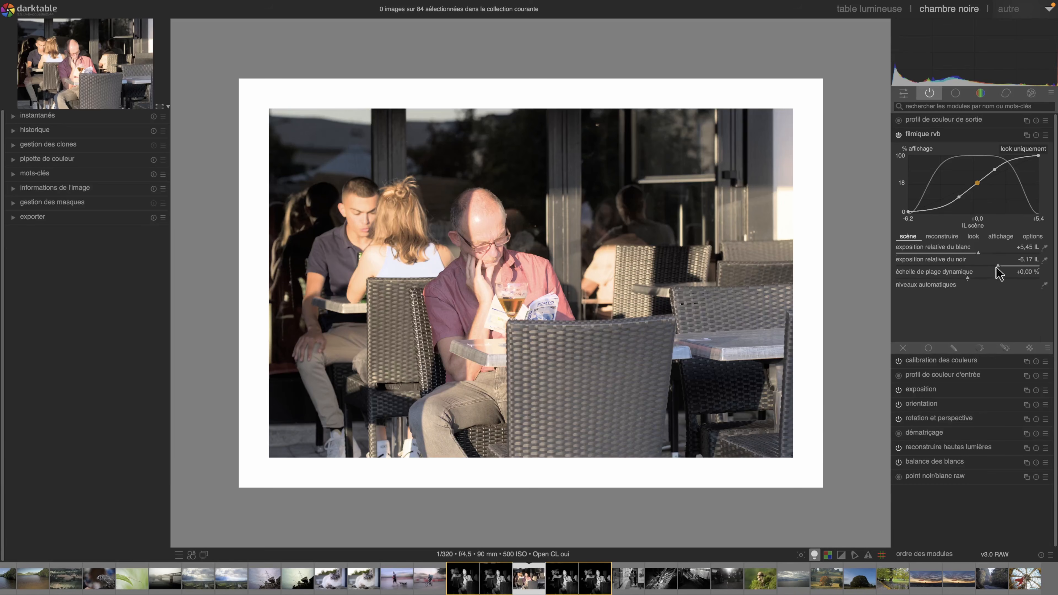
{"action": "mouse_move", "coordinate": [999, 271]}
{"action": "left_mouse_down"}
{"action": "mouse_move", "coordinate": [1018, 266]}
{"action": "mouse_move", "coordinate": [973, 271]}
{"action": "mouse_move", "coordinate": [1012, 271]}
{"action": "left_mouse_up"}
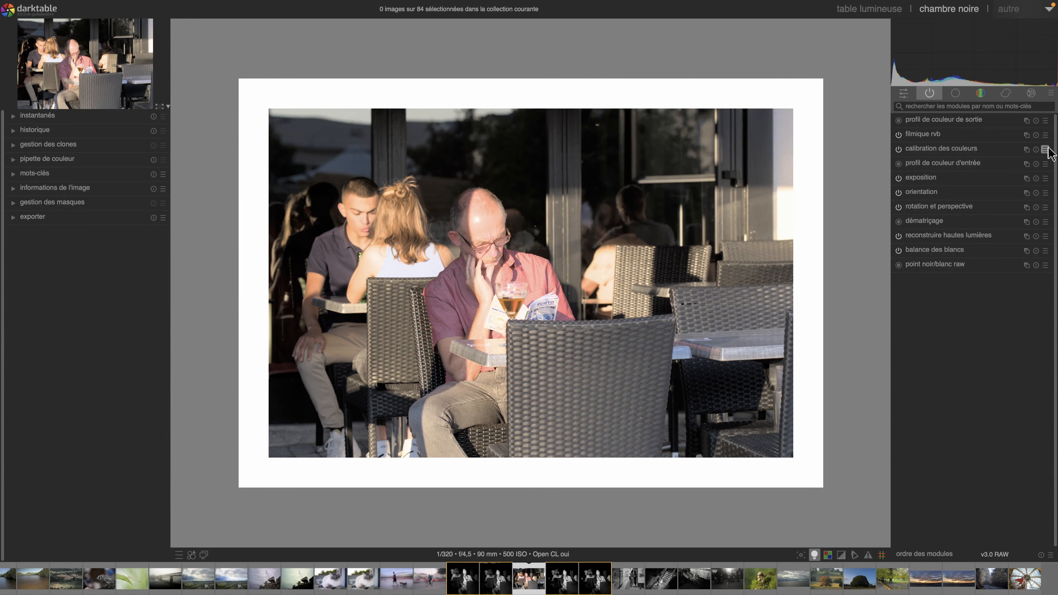
Create a second instance of the colour calibration module and name it bw.
{"action": "right_click", "coordinate": [1024, 150]}
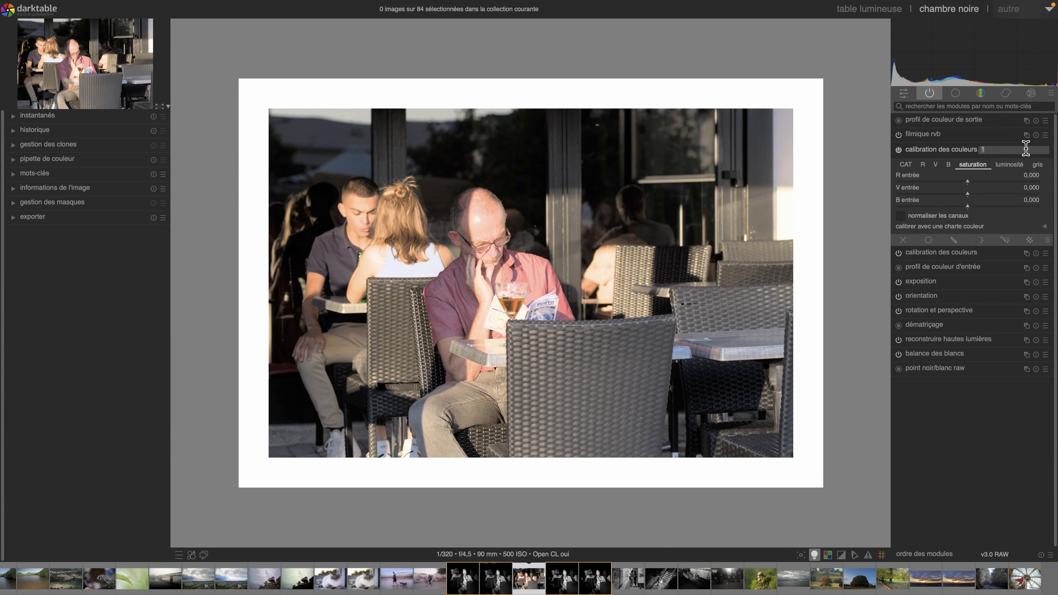
{"action": "type", "text": "bw"}
{"action": "key", "text": "Return"}
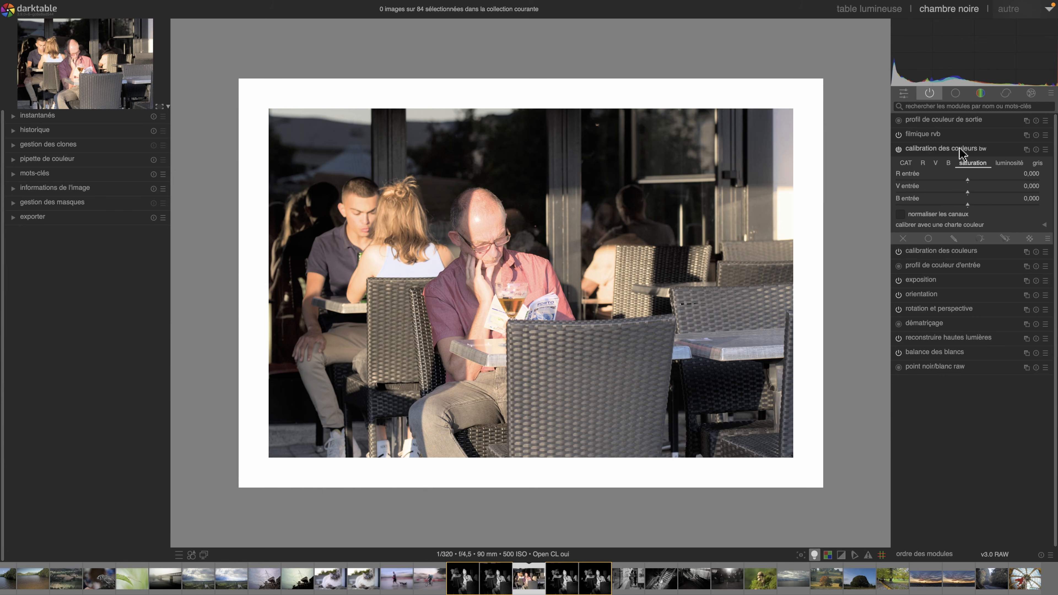
Apply the "N&B : Fuji Acros 100" preset to the bw colour calibration and display its grey channel mix.
{"action": "left_click", "coordinate": [1045, 150]}
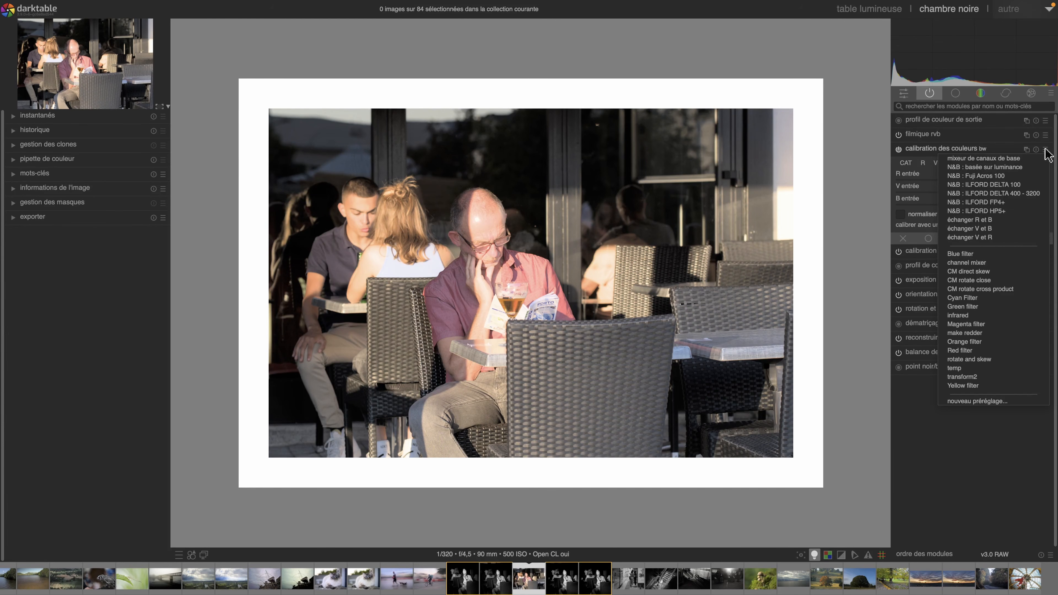
{"action": "left_click", "coordinate": [1016, 176]}
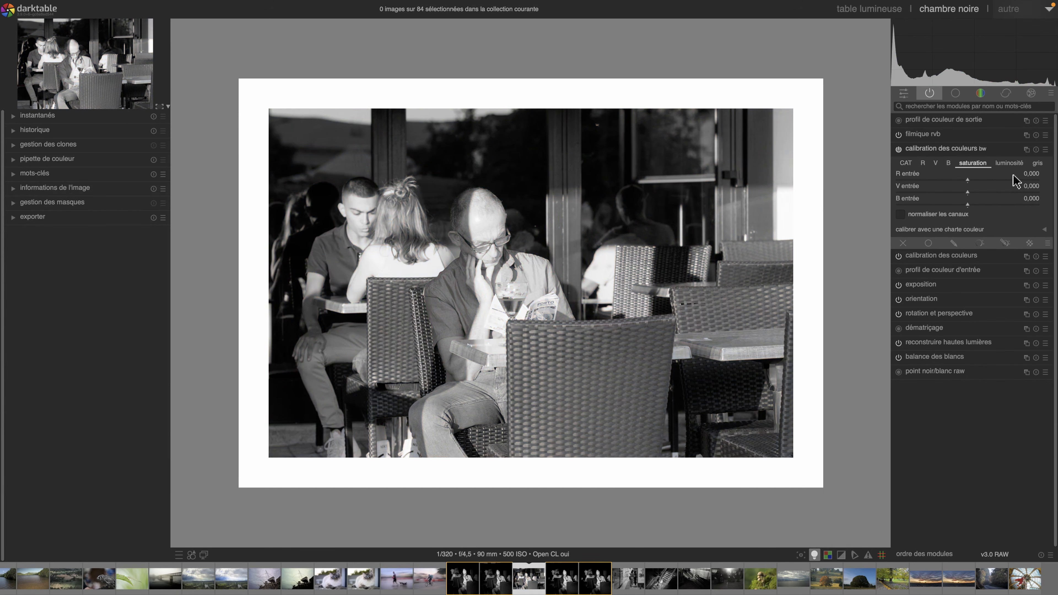
{"action": "left_click", "coordinate": [1037, 165]}
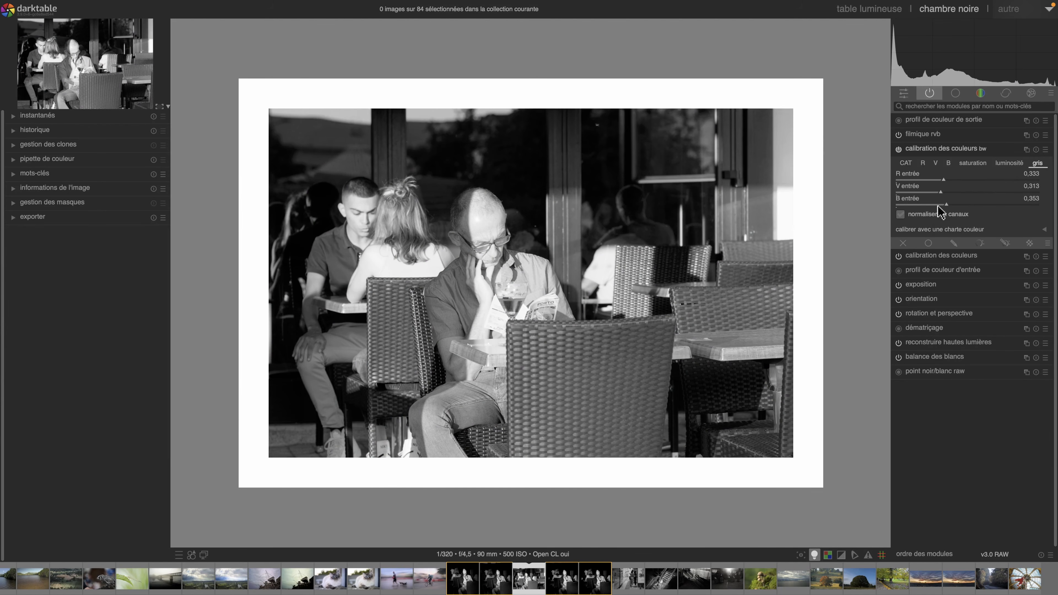
Try the "N&B : ILFORD DELTA 100" and "N&B : ILFORD DELTA 400 - 3200" presets on the bw colour calibration.
{"action": "left_click", "coordinate": [1045, 150]}
{"action": "left_click", "coordinate": [1014, 185]}
{"action": "left_click", "coordinate": [1050, 151]}
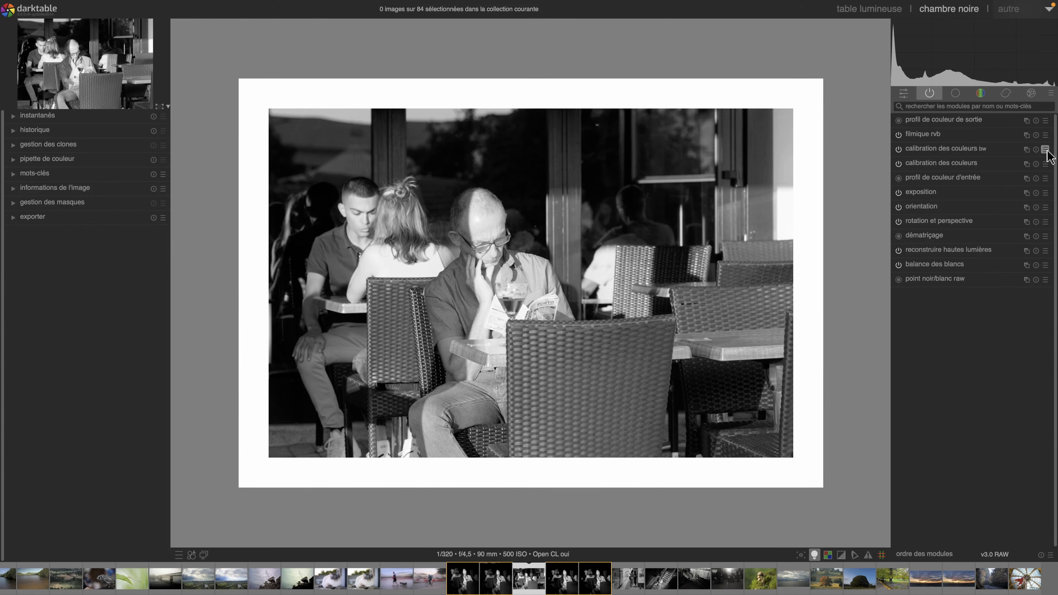
{"action": "left_click", "coordinate": [929, 148]}
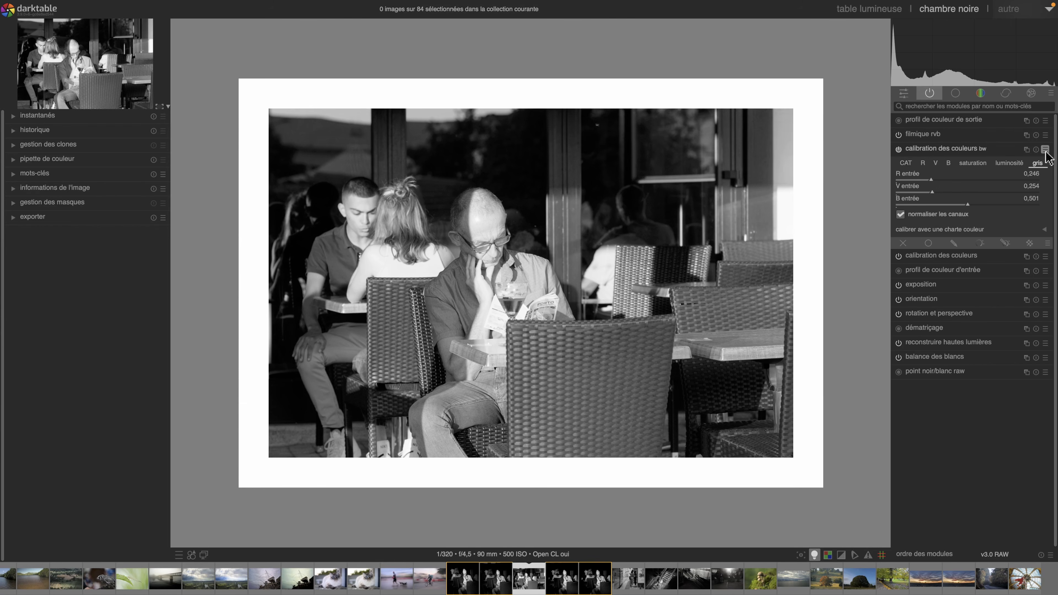
{"action": "left_click", "coordinate": [1045, 151]}
{"action": "left_click", "coordinate": [1015, 190]}
Apply the "N&B : basée sur luminance" preset to the bw colour calibration and inspect its blue and green channel settings.
{"action": "left_click", "coordinate": [1045, 150]}
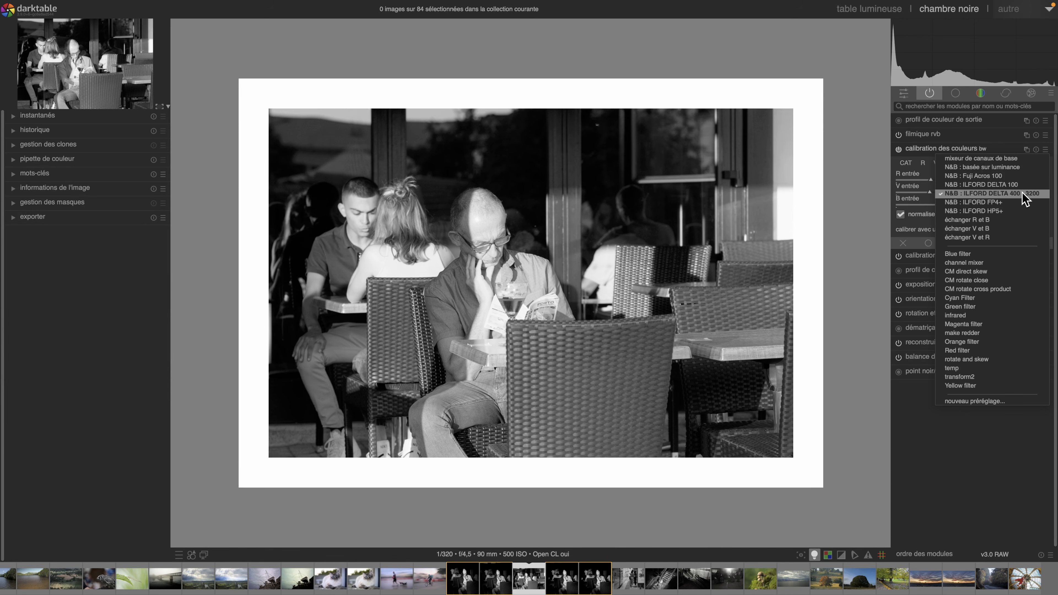
{"action": "left_click", "coordinate": [990, 168]}
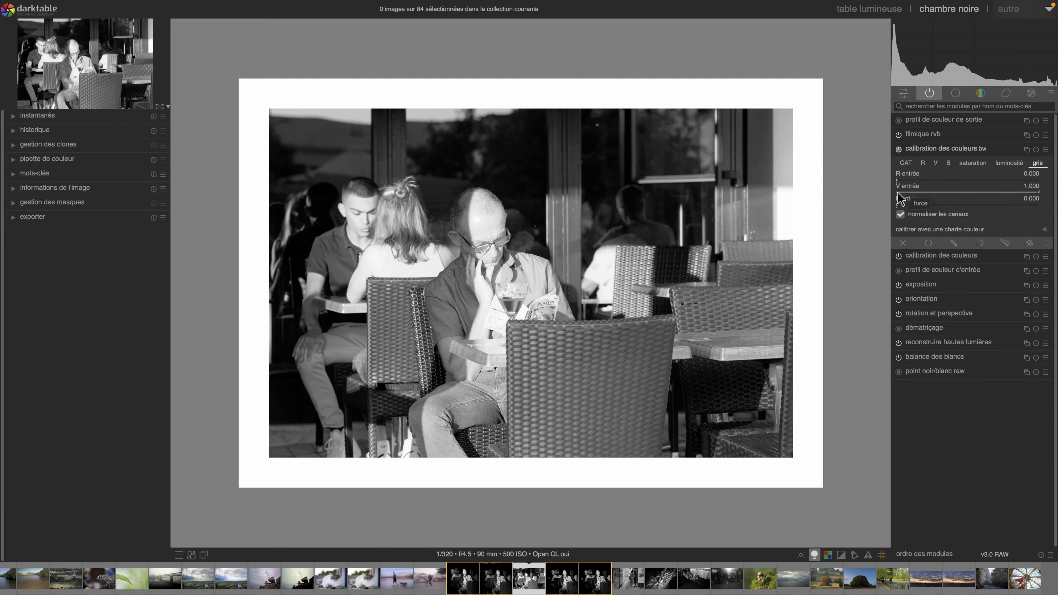
{"action": "left_click", "coordinate": [947, 163]}
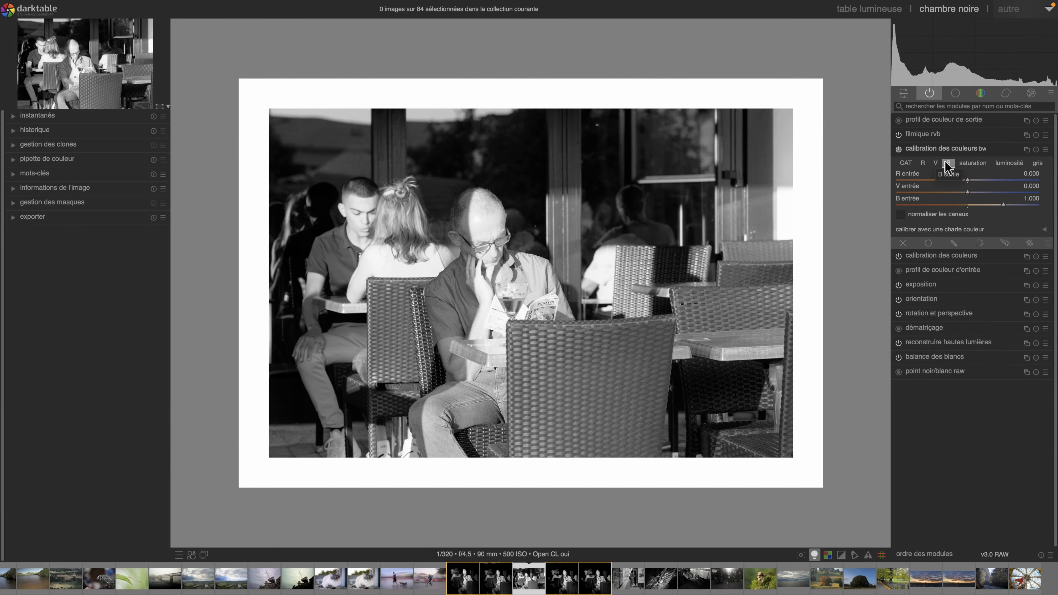
{"action": "left_click", "coordinate": [936, 164]}
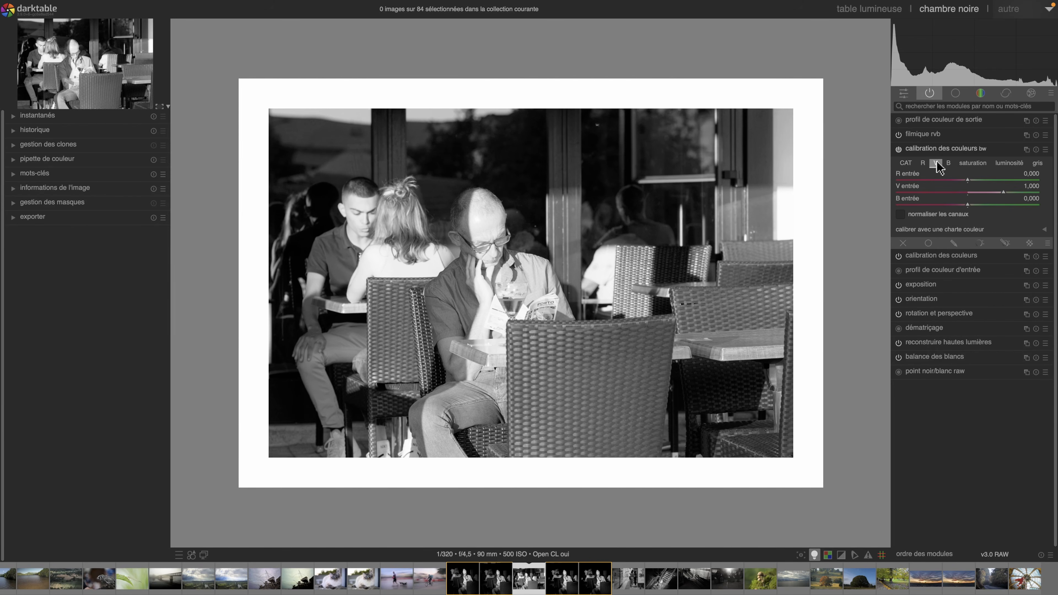
Inspect the bw colour calibration's red, blue and grey channel mixes and apply the "N&B : Fuji Acros 100" preset.
{"action": "left_click", "coordinate": [922, 163]}
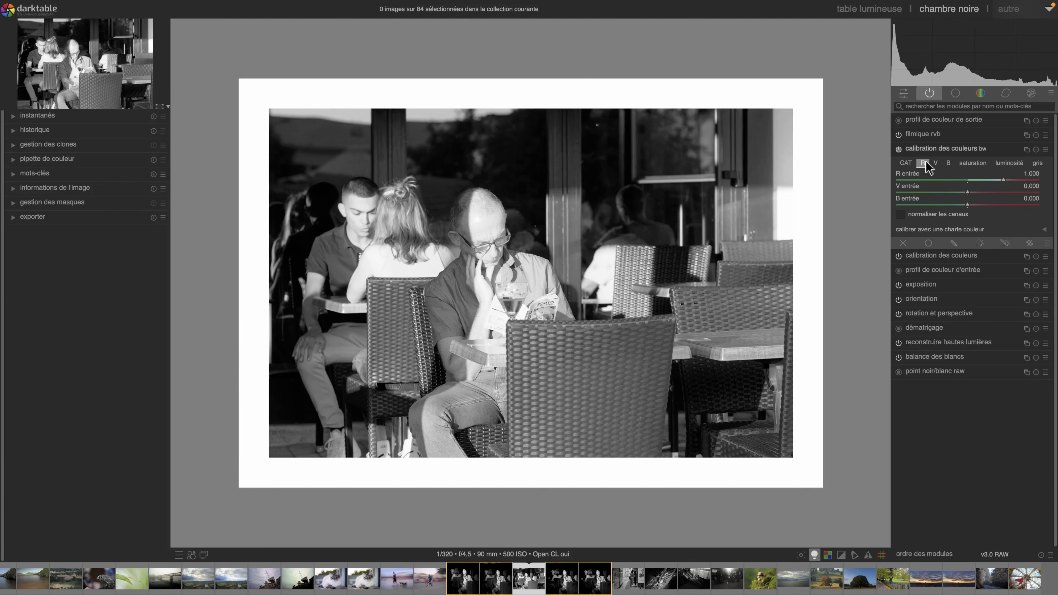
{"action": "left_click", "coordinate": [949, 163]}
{"action": "left_click", "coordinate": [1038, 164]}
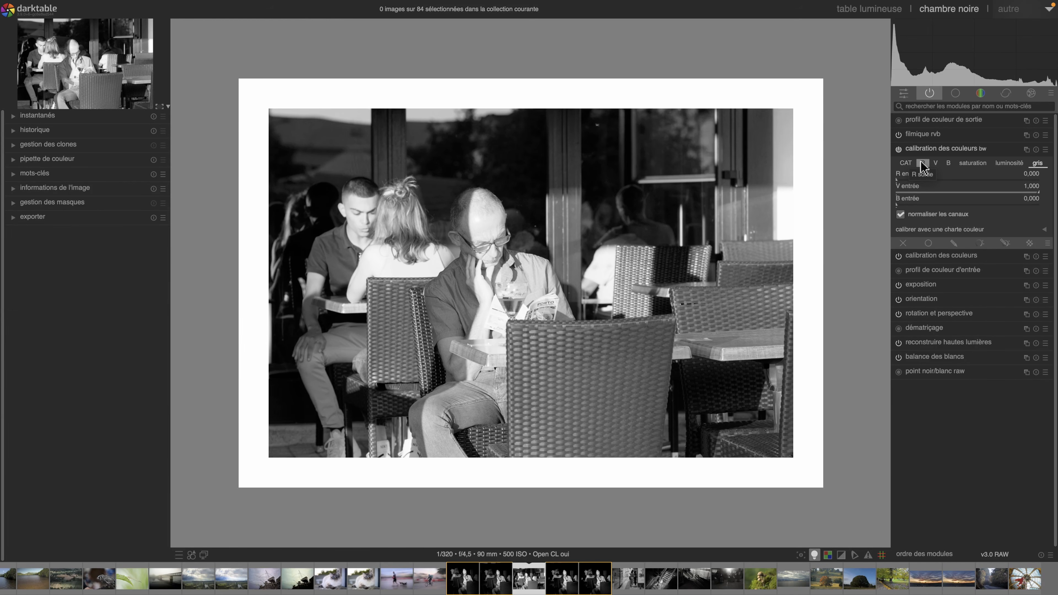
{"action": "left_click", "coordinate": [911, 216]}
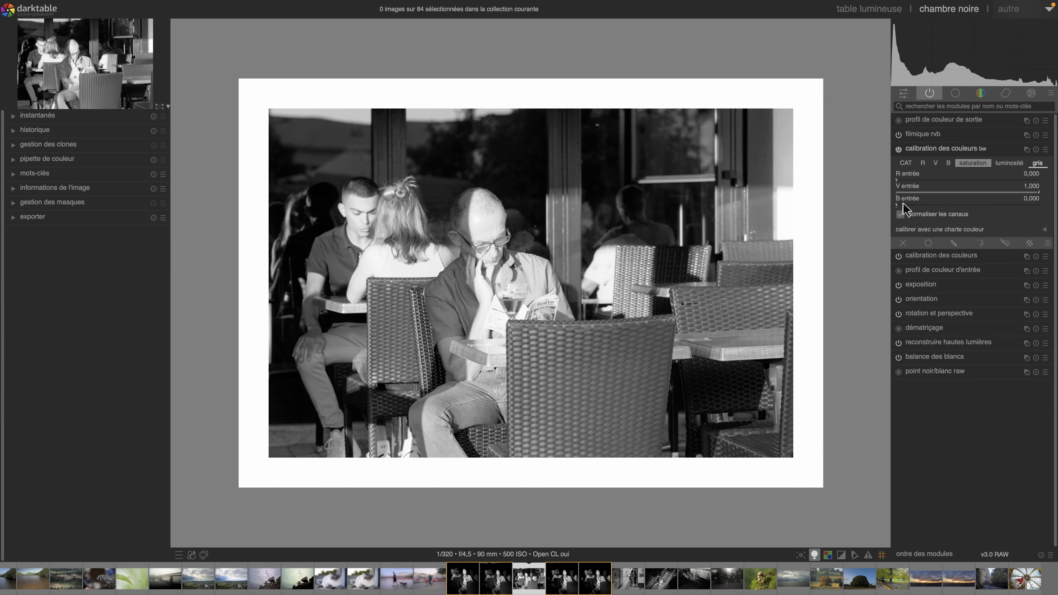
{"action": "left_click", "coordinate": [1043, 150]}
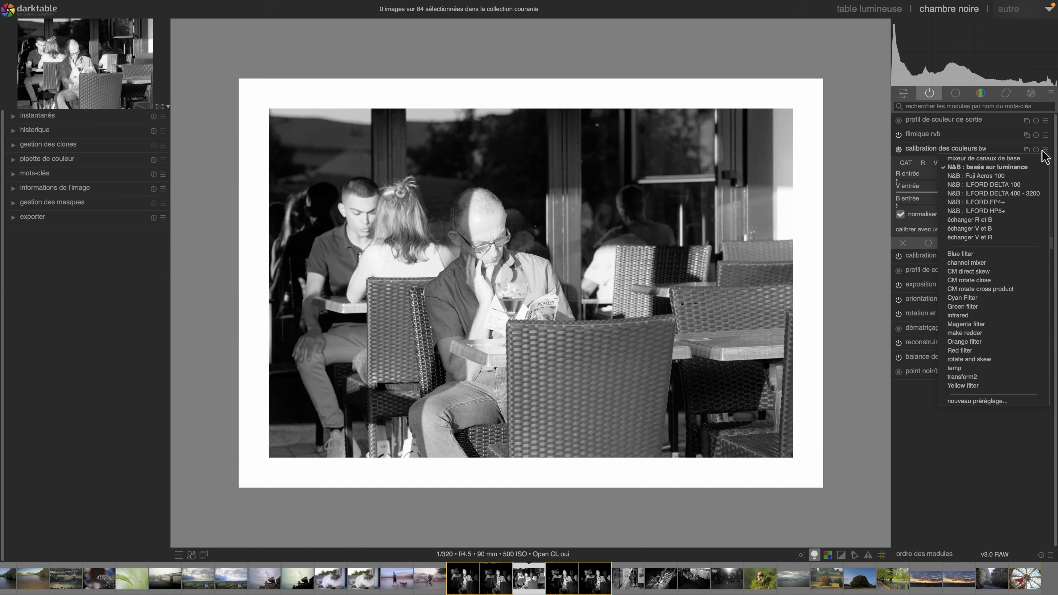
{"action": "left_click", "coordinate": [1004, 177]}
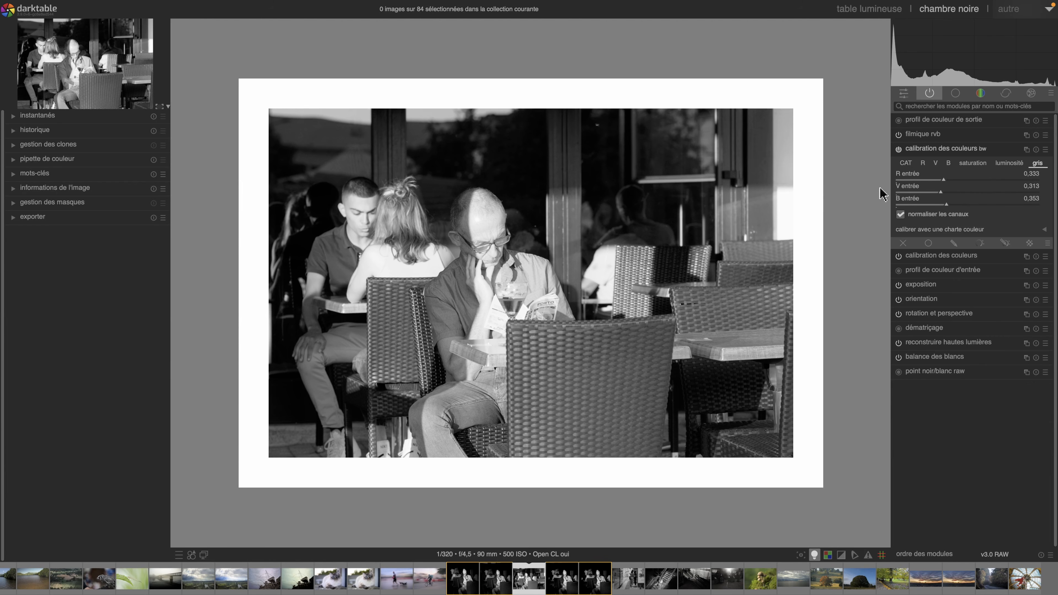
Switch to Capture One and enable Black & White conversion for the café terrace photo.
{"action": "key", "text": "ctrl+Left"}
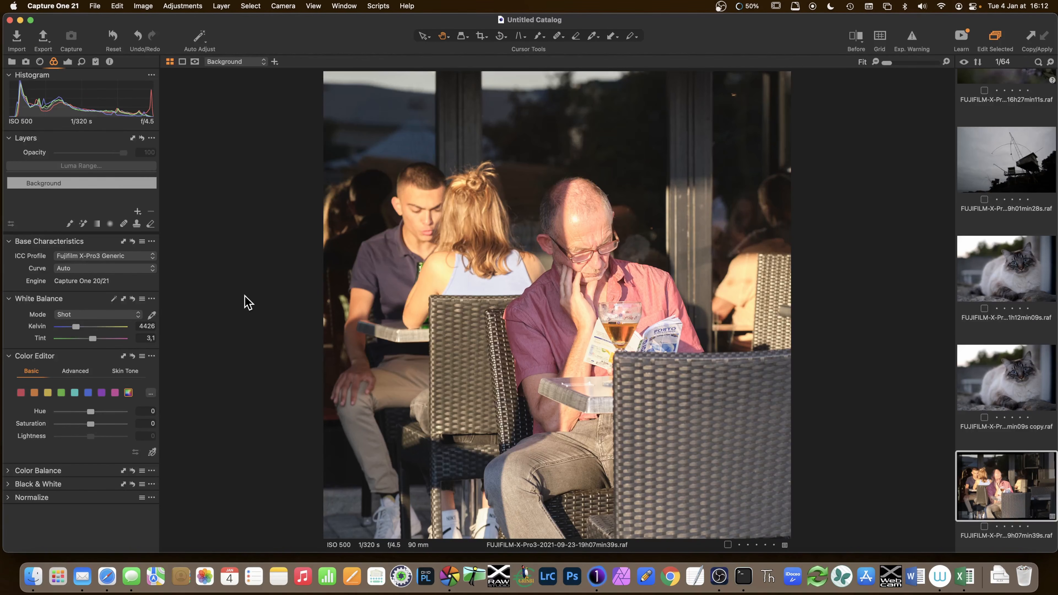
{"action": "left_click", "coordinate": [8, 484]}
{"action": "scroll", "coordinate": [67, 458], "scroll_direction": "down", "scroll_amount": 3}
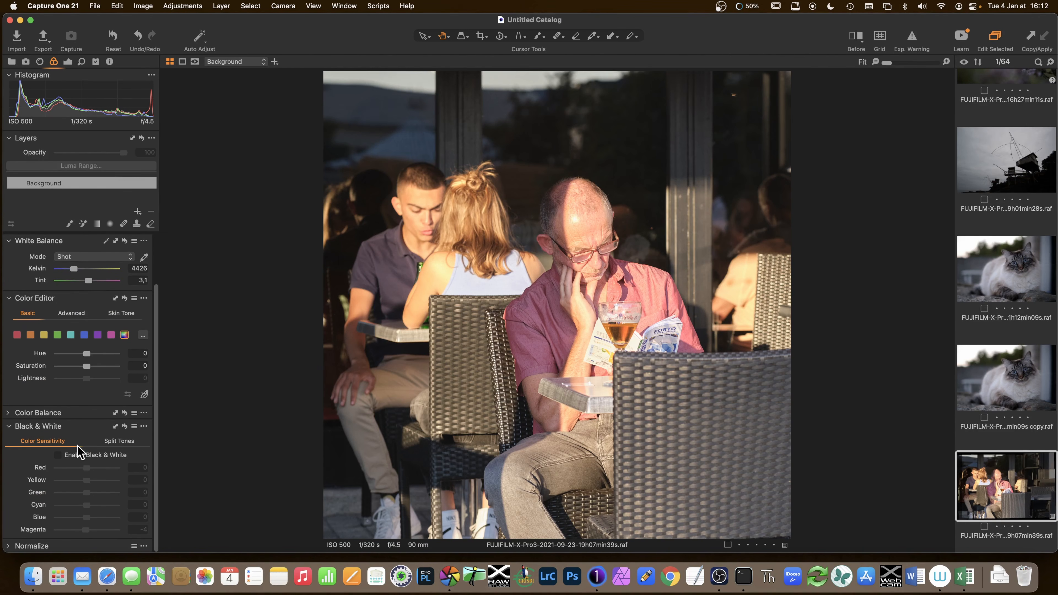
{"action": "left_click", "coordinate": [58, 455]}
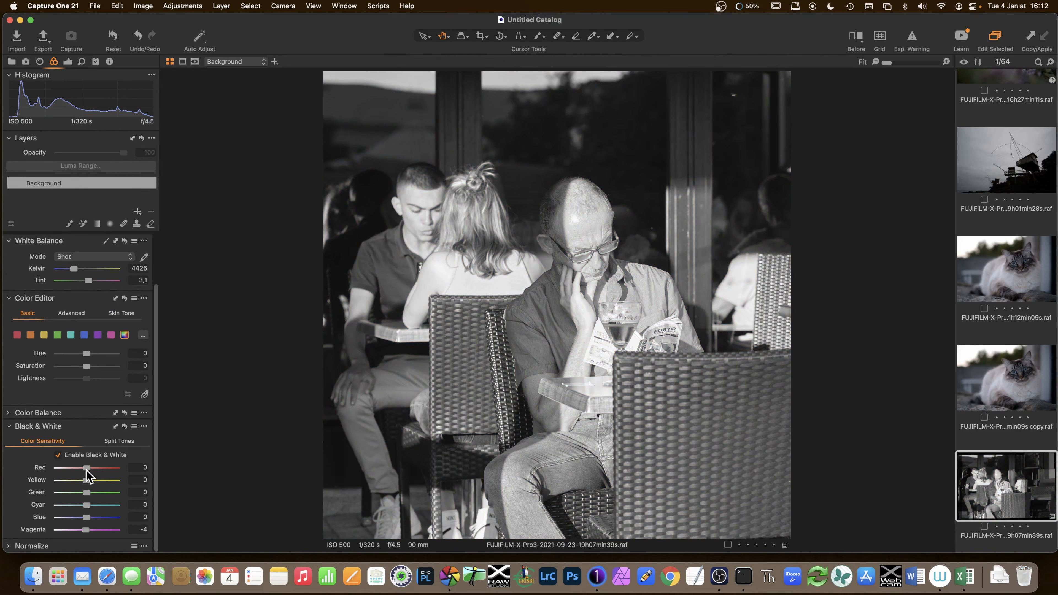
Adjust the Black & White color sensitivity to Red -19, Yellow -1, Green 9, Cyan -87, Blue -14 and Magenta 28.
{"action": "left_click_drag", "start_coordinate": [85, 469], "coordinate": [74, 529]}
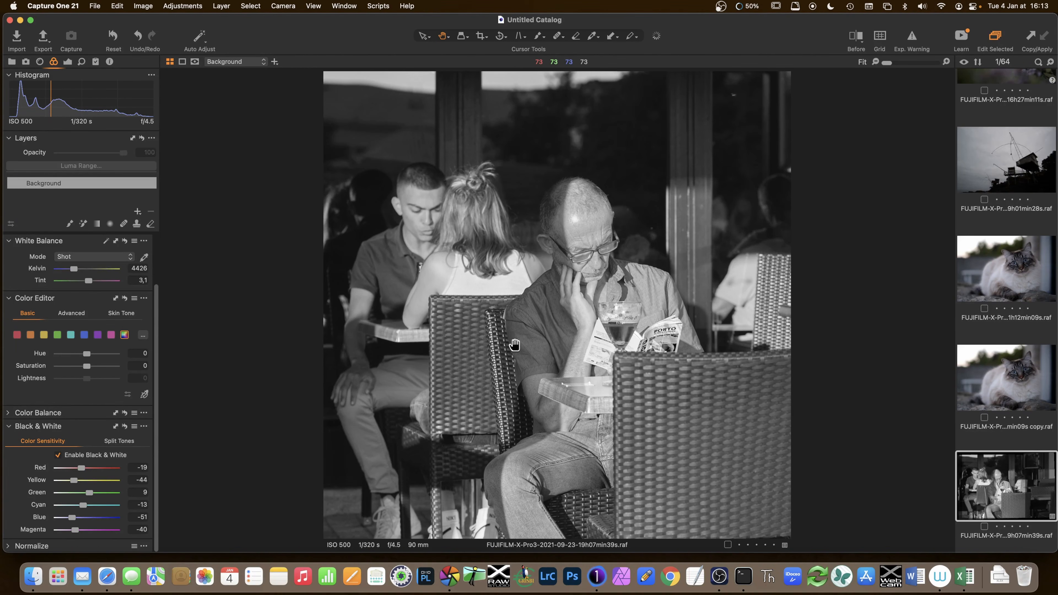
{"action": "double_click", "coordinate": [550, 334]}
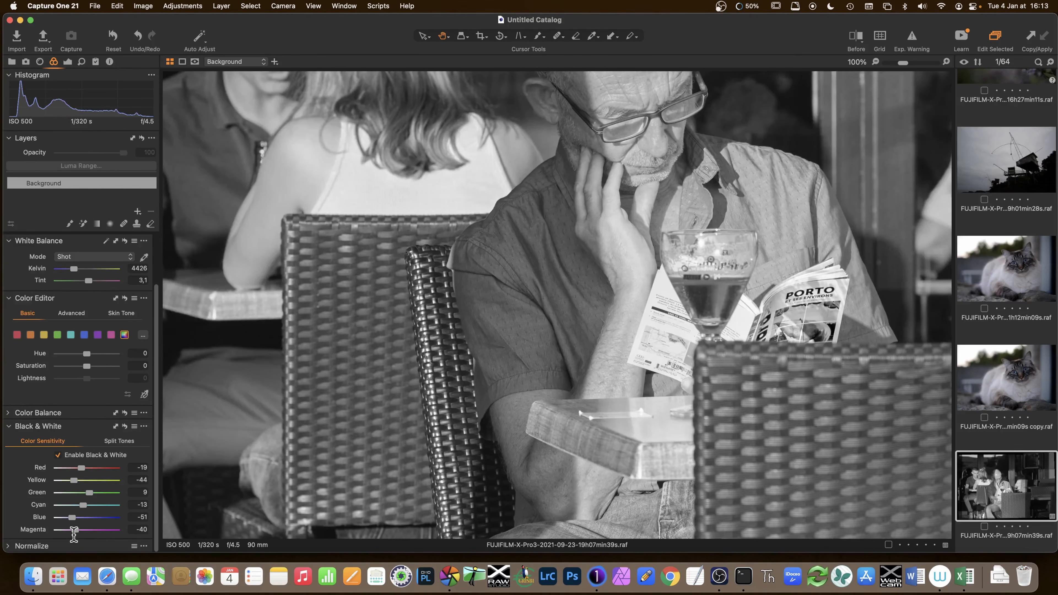
{"action": "mouse_move", "coordinate": [74, 529]}
{"action": "left_mouse_down"}
{"action": "mouse_move", "coordinate": [105, 534]}
{"action": "mouse_move", "coordinate": [100, 522]}
{"action": "mouse_move", "coordinate": [115, 524]}
{"action": "mouse_move", "coordinate": [42, 534]}
{"action": "mouse_move", "coordinate": [70, 538]}
{"action": "left_mouse_up"}
{"action": "left_click_drag", "start_coordinate": [75, 484], "coordinate": [95, 529]}
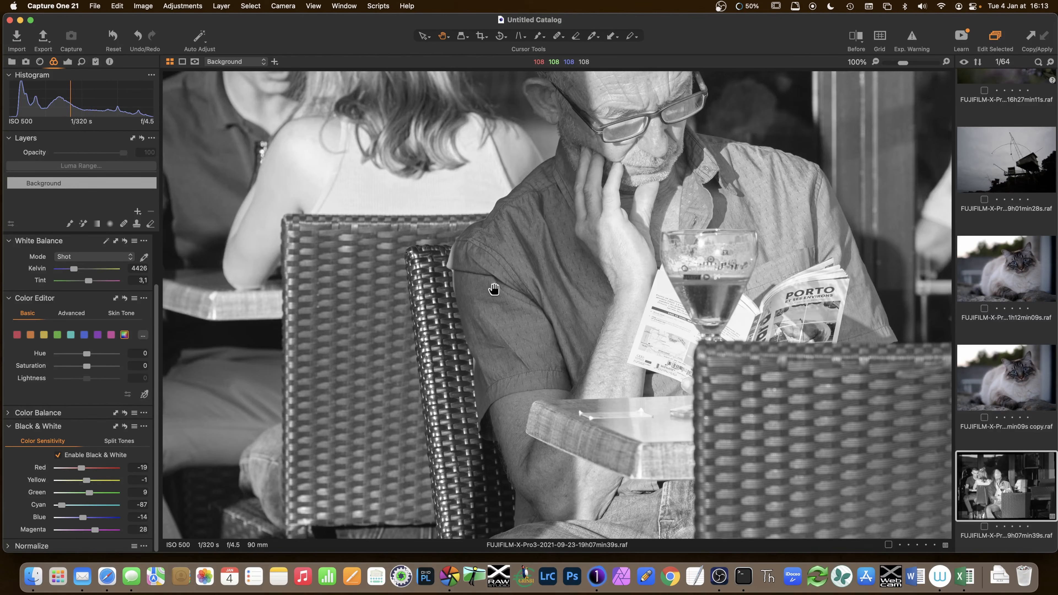
Return to darktable, exit the white-framed colour assessment view, and set the bw calibration's luminosité R input to -0,317.
{"action": "left_click", "coordinate": [499, 291]}
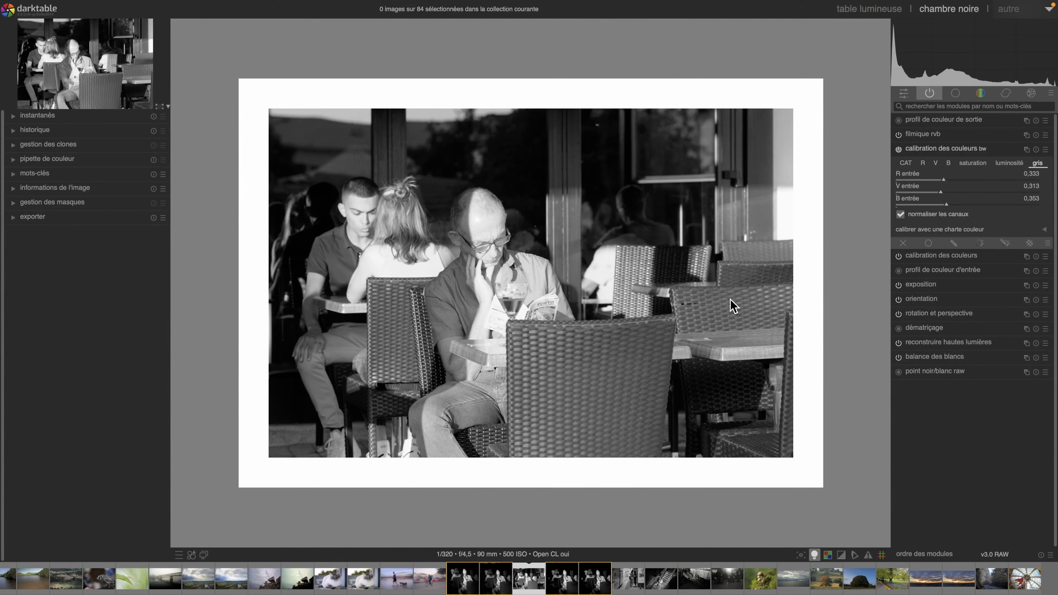
{"action": "key", "text": "ctrl+b"}
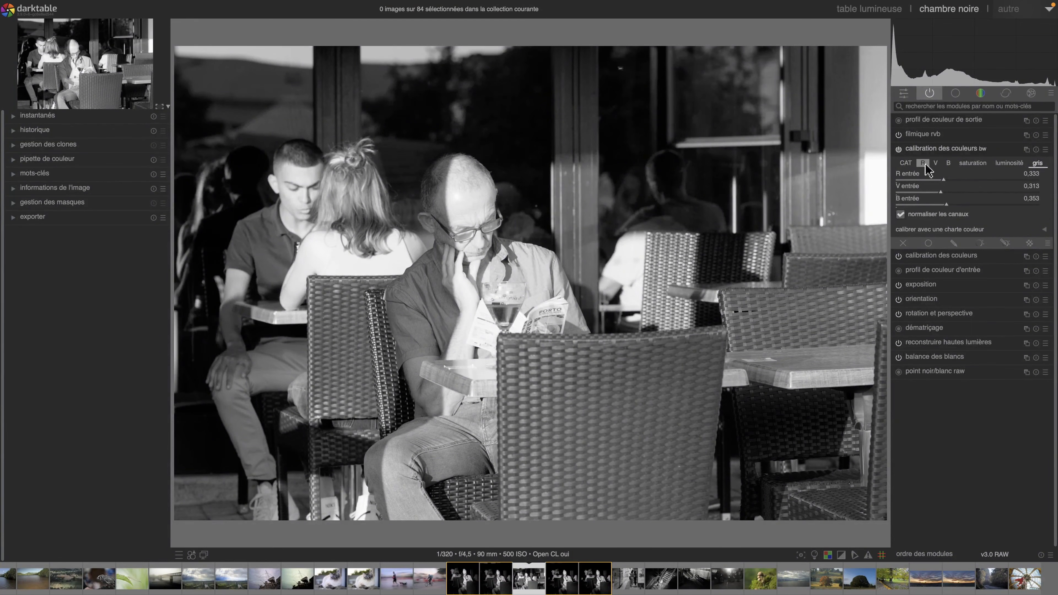
{"action": "left_click", "coordinate": [1011, 164]}
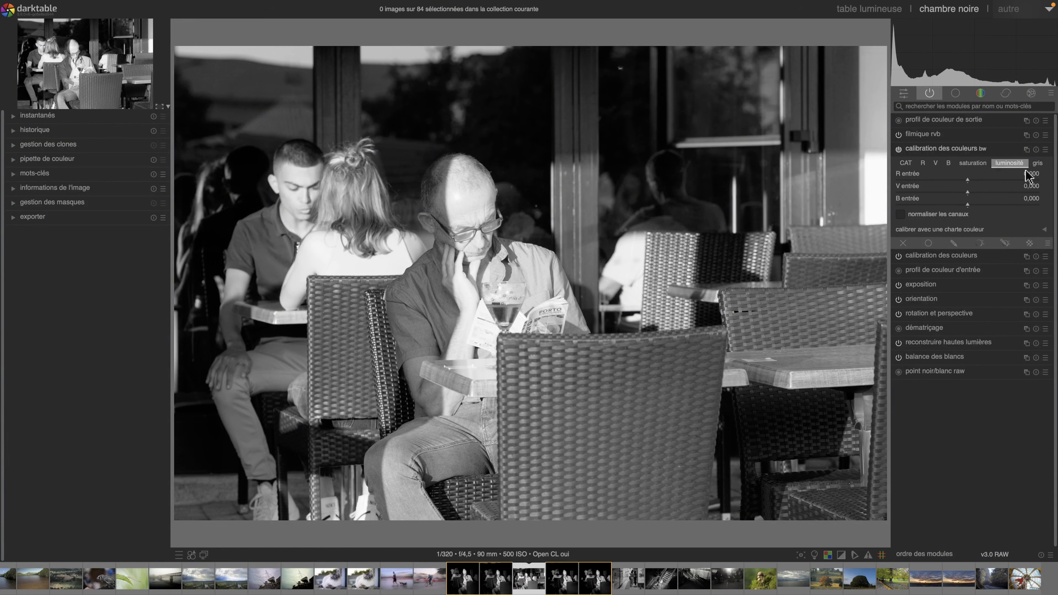
{"action": "left_click", "coordinate": [950, 180]}
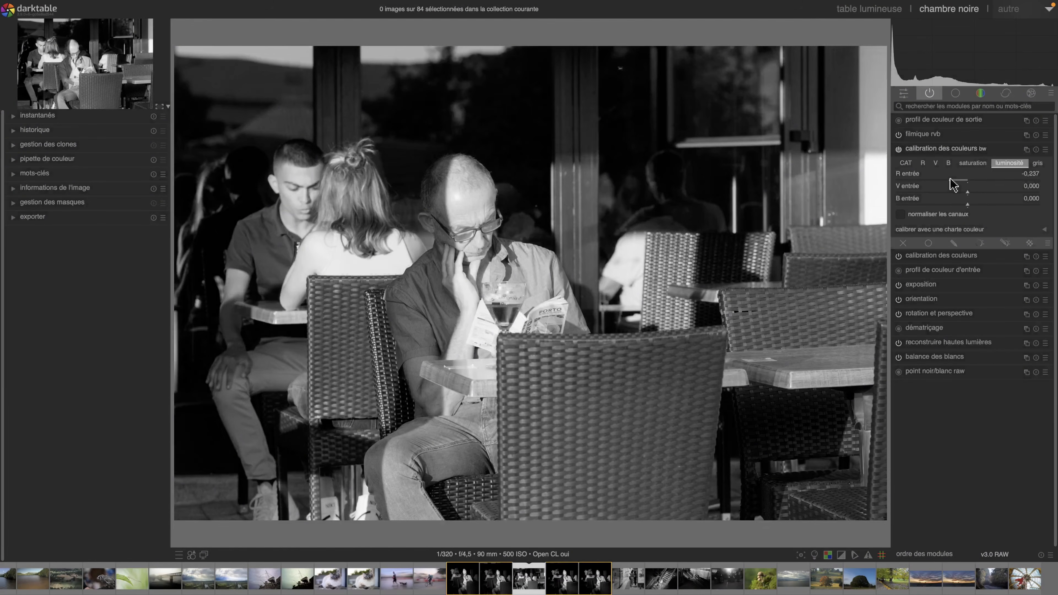
{"action": "left_click_drag", "start_coordinate": [952, 183], "coordinate": [938, 184]}
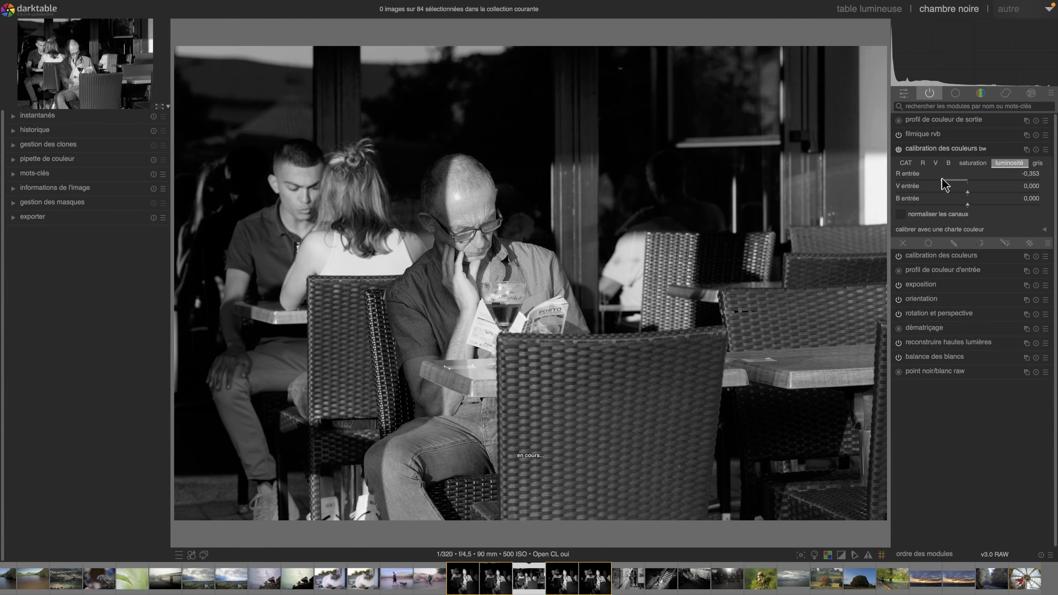
{"action": "scroll", "coordinate": [944, 184], "scroll_direction": "up", "scroll_amount": 3}
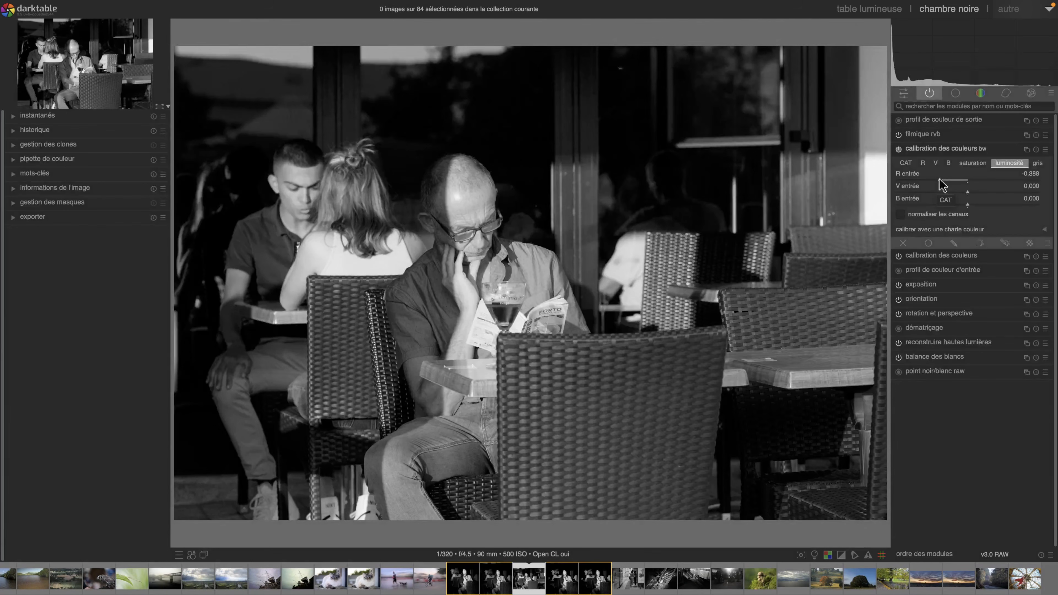
{"action": "scroll", "coordinate": [945, 184], "scroll_direction": "up", "scroll_amount": 3}
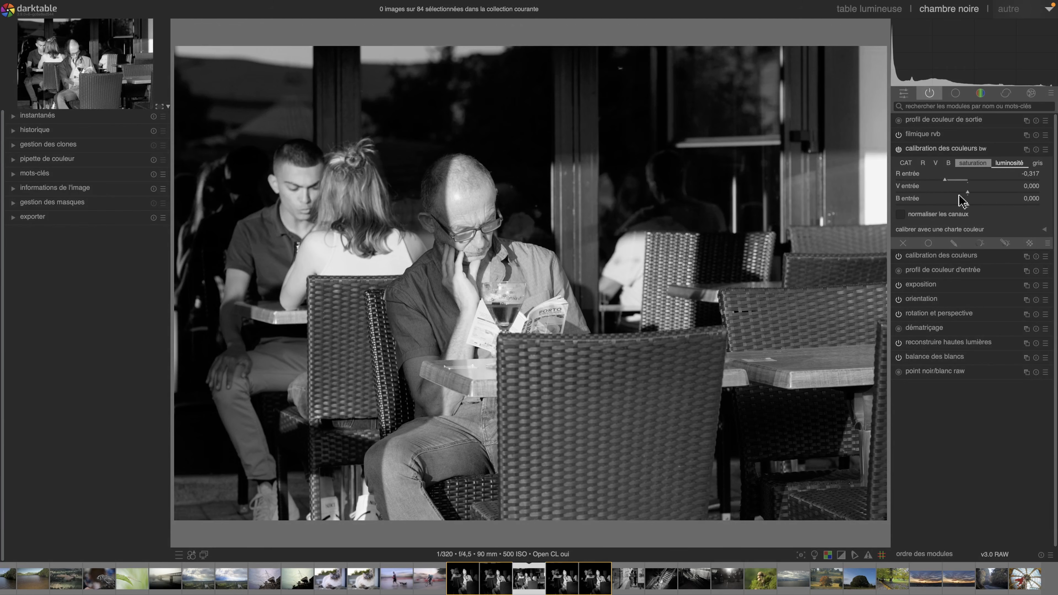
Set the bw calibration's luminosité V input to -0,122 and B input to -0,209.
{"action": "left_click_drag", "start_coordinate": [980, 192], "coordinate": [936, 205]}
{"action": "left_click", "coordinate": [955, 208]}
{"action": "left_click", "coordinate": [945, 206]}
{"action": "left_click", "coordinate": [900, 214]}
{"action": "left_click", "coordinate": [953, 205]}
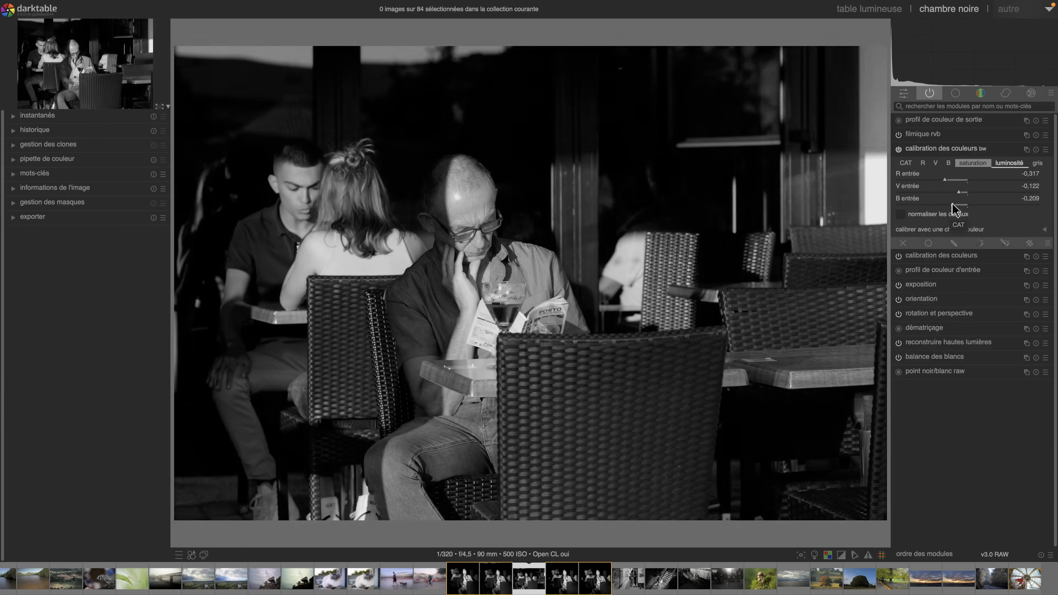
Readjust the bw calibration's luminosité inputs to R -0,230 and B -0,058.
{"action": "left_click", "coordinate": [976, 182]}
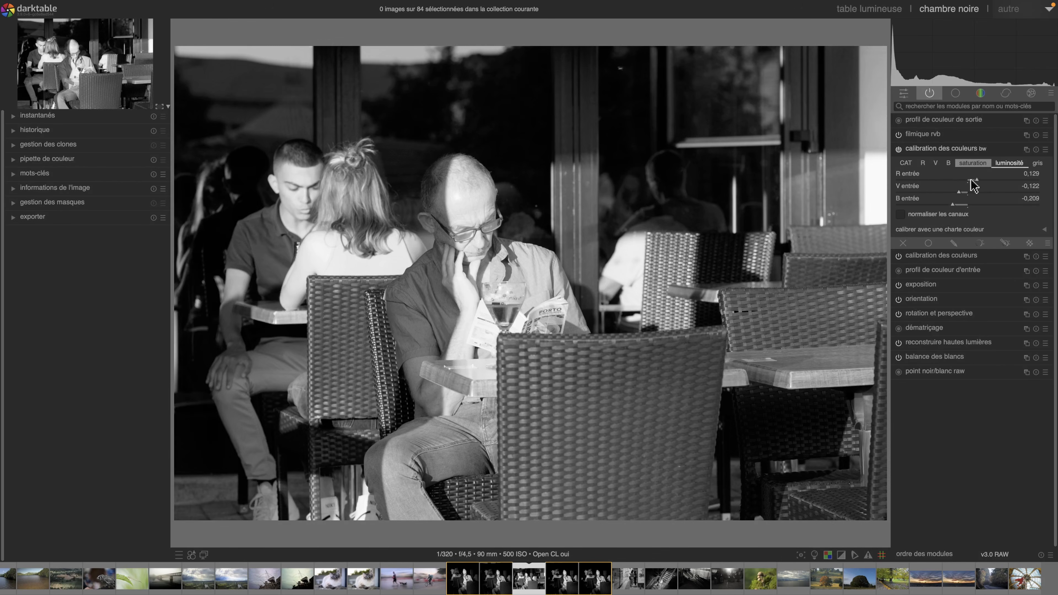
{"action": "left_click", "coordinate": [965, 184]}
{"action": "left_click", "coordinate": [961, 180]}
{"action": "left_click", "coordinate": [962, 204]}
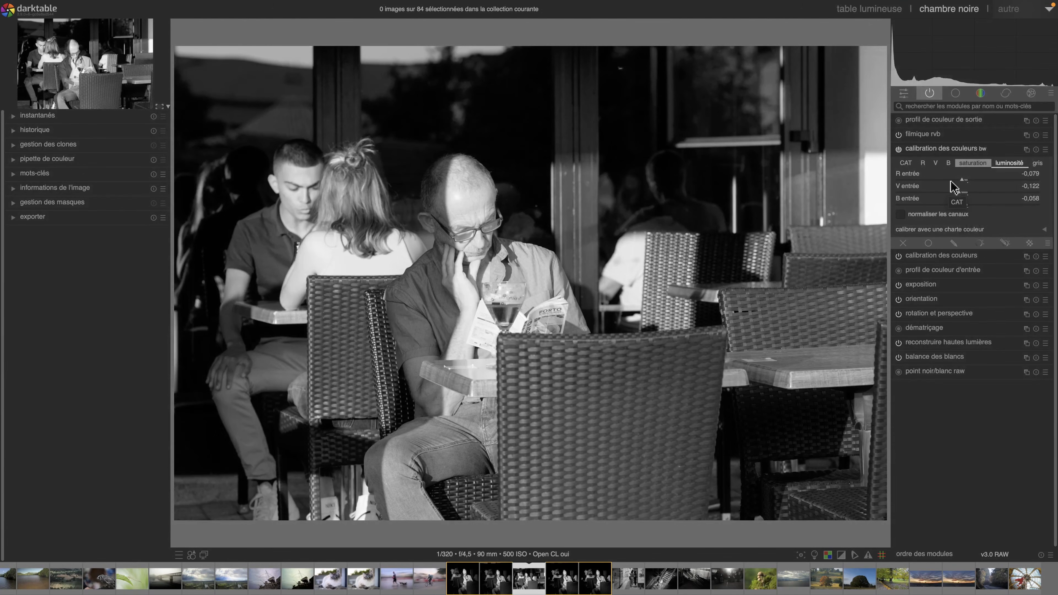
{"action": "left_click", "coordinate": [954, 182]}
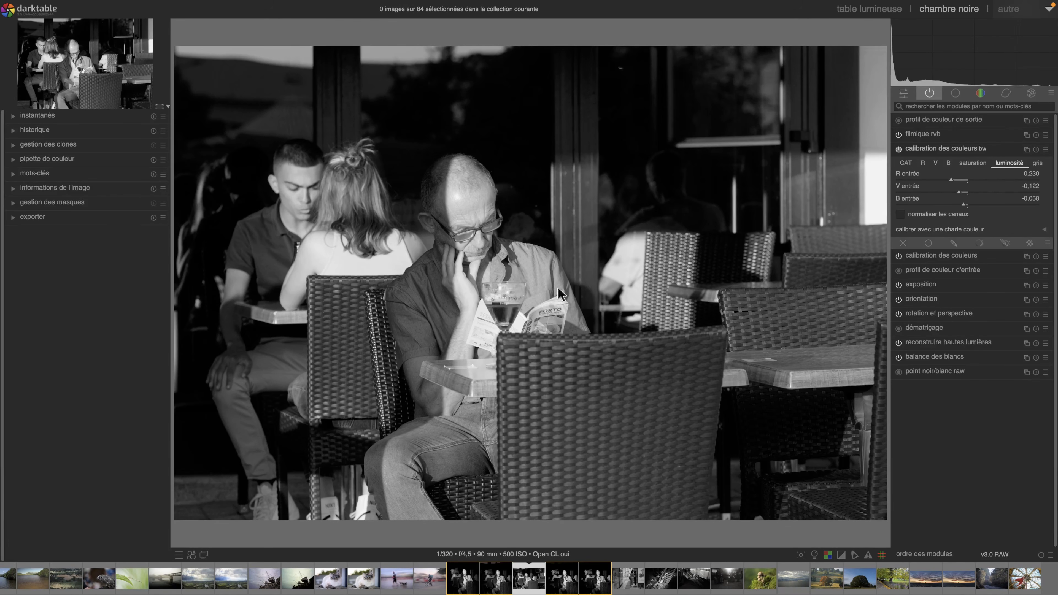
Vary the R input of the bw calibration's red channel and settle it at about 1,022.
{"action": "left_click", "coordinate": [924, 163]}
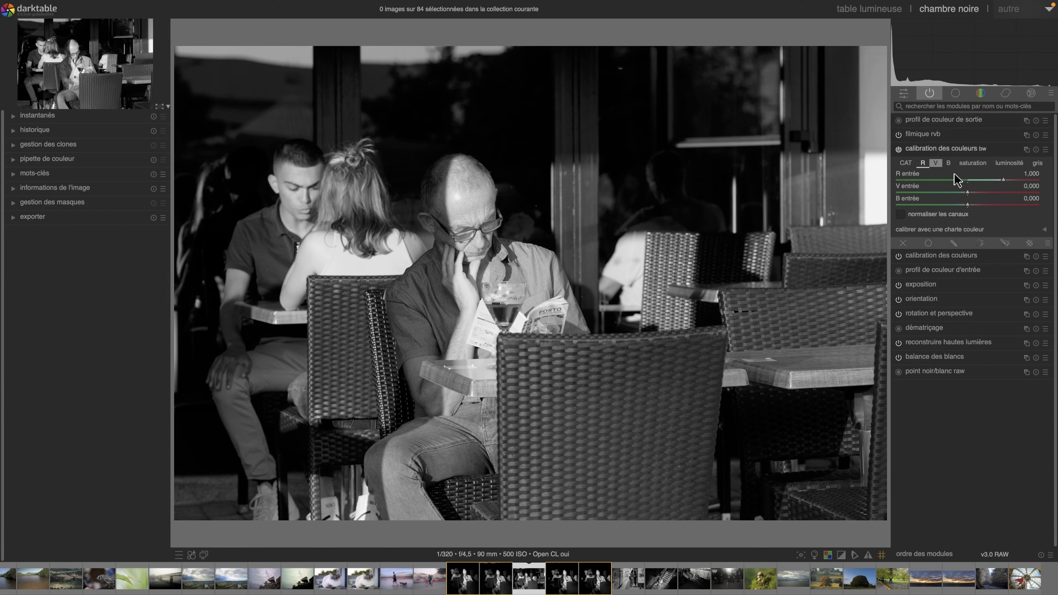
{"action": "left_click", "coordinate": [1010, 178]}
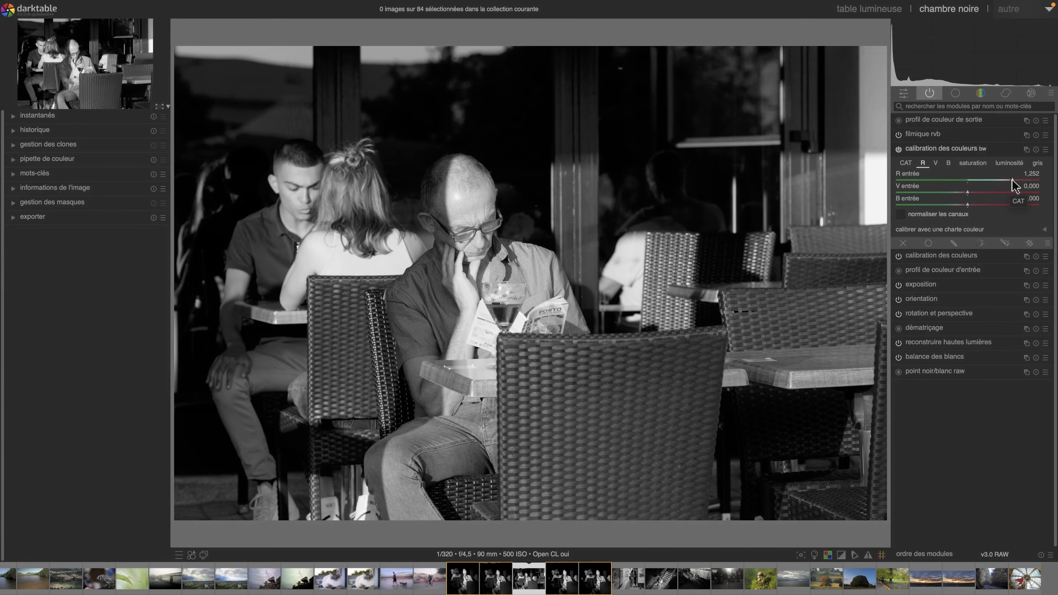
{"action": "mouse_move", "coordinate": [1015, 184]}
{"action": "left_mouse_down"}
{"action": "mouse_move", "coordinate": [942, 184]}
{"action": "mouse_move", "coordinate": [1001, 185]}
{"action": "left_mouse_up"}
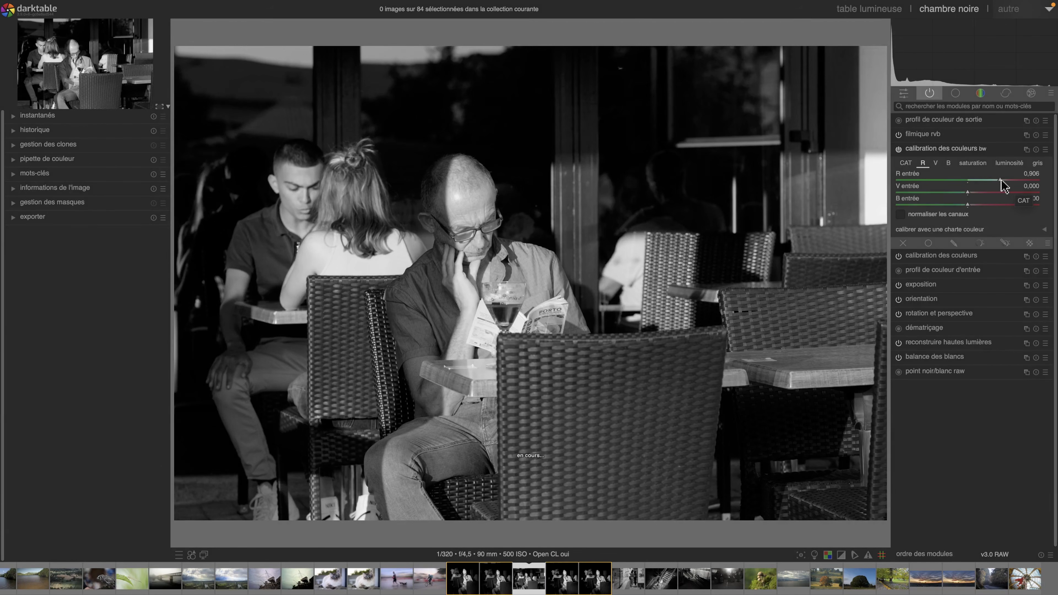
{"action": "left_click", "coordinate": [1010, 164]}
{"action": "left_click", "coordinate": [923, 163]}
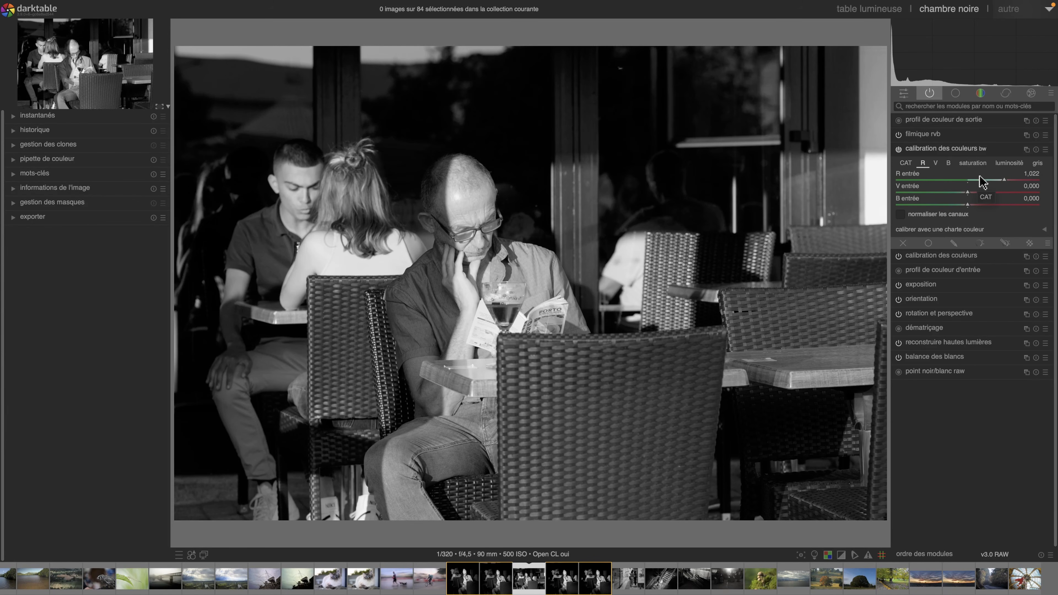
In the original colour calibration's CAT settings, set teinte to 51,8 °, chroma to 30,6 % and gamut compression to 2,30.
{"action": "left_click", "coordinate": [972, 148]}
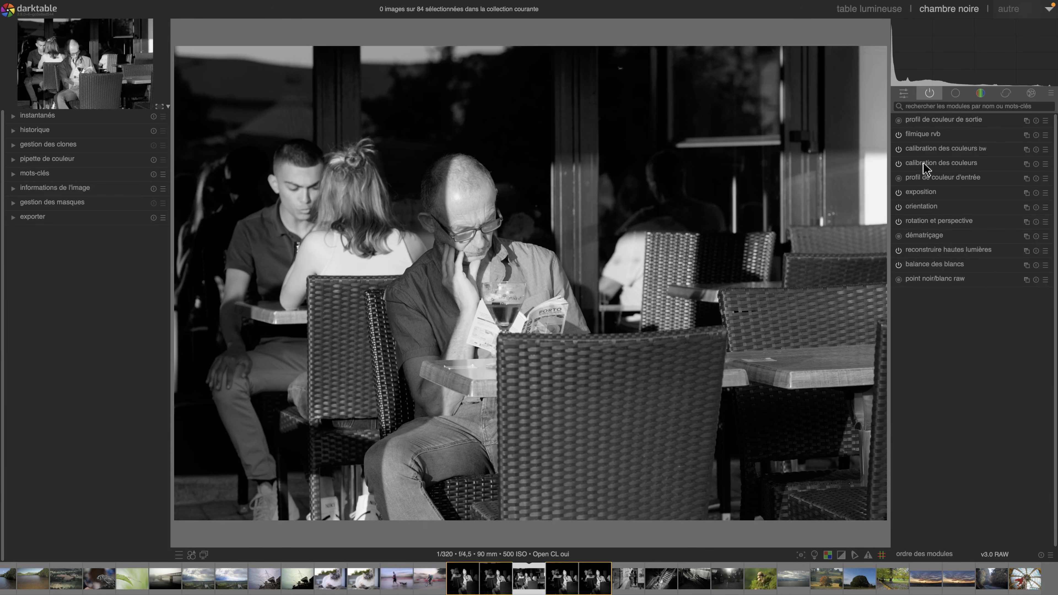
{"action": "left_click", "coordinate": [924, 163]}
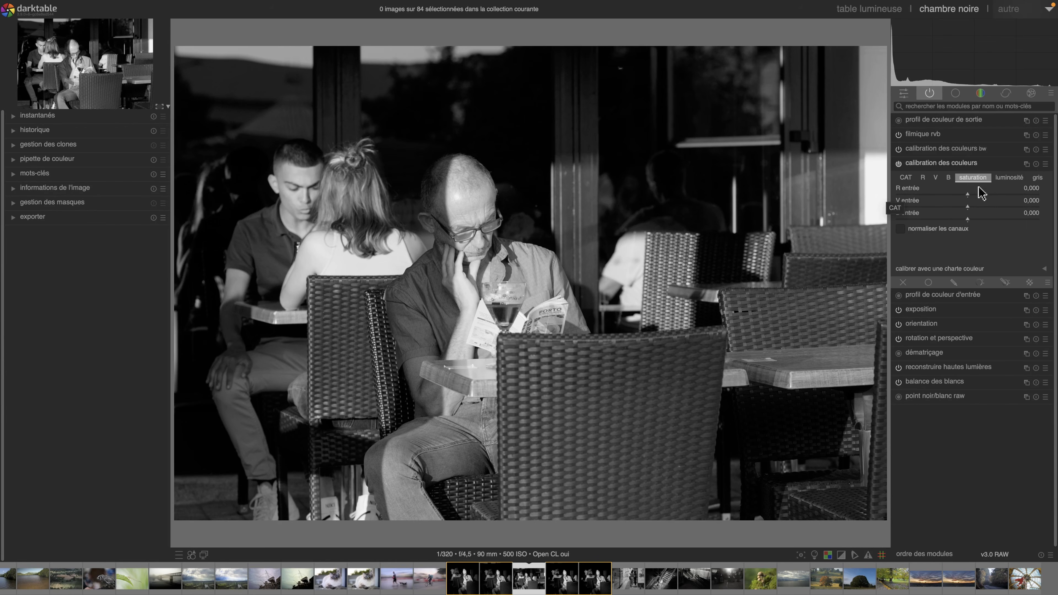
{"action": "left_click", "coordinate": [905, 178]}
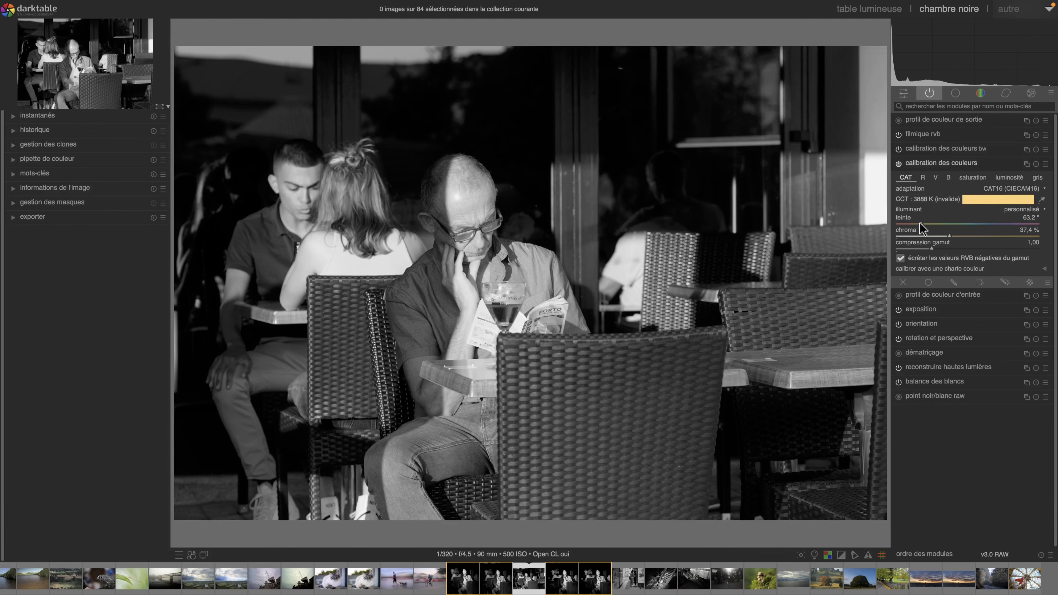
{"action": "mouse_move", "coordinate": [920, 223]}
{"action": "left_mouse_down"}
{"action": "mouse_move", "coordinate": [979, 227]}
{"action": "mouse_move", "coordinate": [902, 228]}
{"action": "left_mouse_up"}
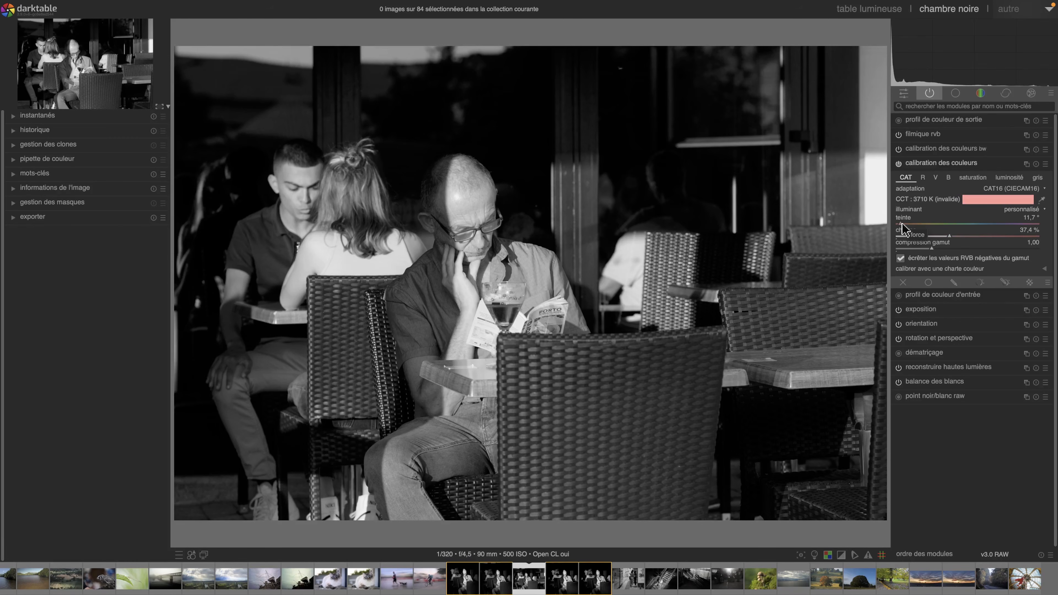
{"action": "mouse_move", "coordinate": [900, 223]}
{"action": "left_mouse_down"}
{"action": "mouse_move", "coordinate": [993, 228]}
{"action": "mouse_move", "coordinate": [971, 229]}
{"action": "mouse_move", "coordinate": [1015, 244]}
{"action": "mouse_move", "coordinate": [886, 243]}
{"action": "mouse_move", "coordinate": [902, 241]}
{"action": "left_mouse_up"}
{"action": "left_click", "coordinate": [916, 224]}
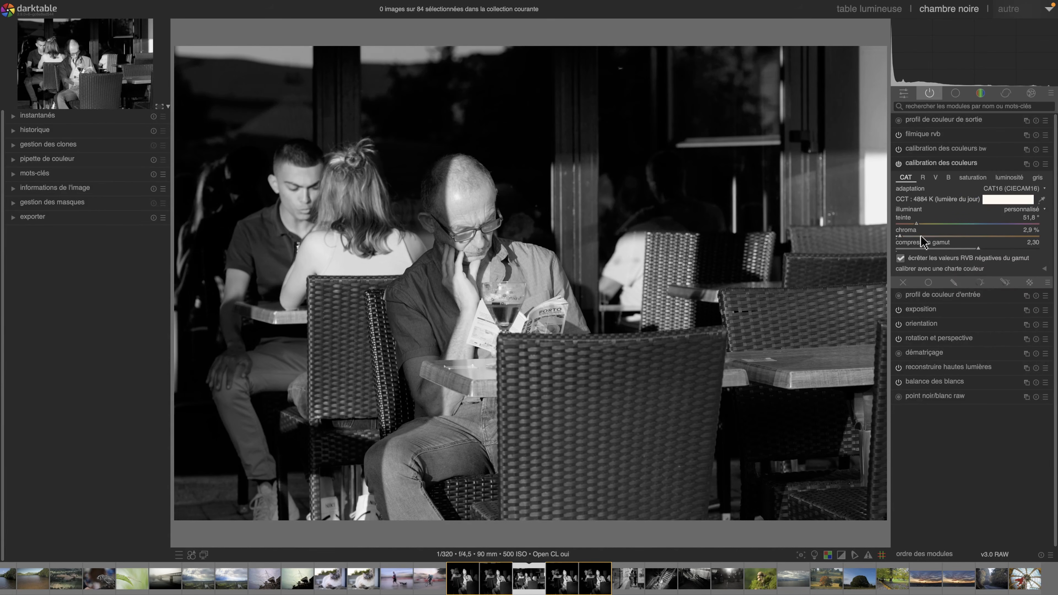
{"action": "left_click_drag", "start_coordinate": [905, 236], "coordinate": [969, 239]}
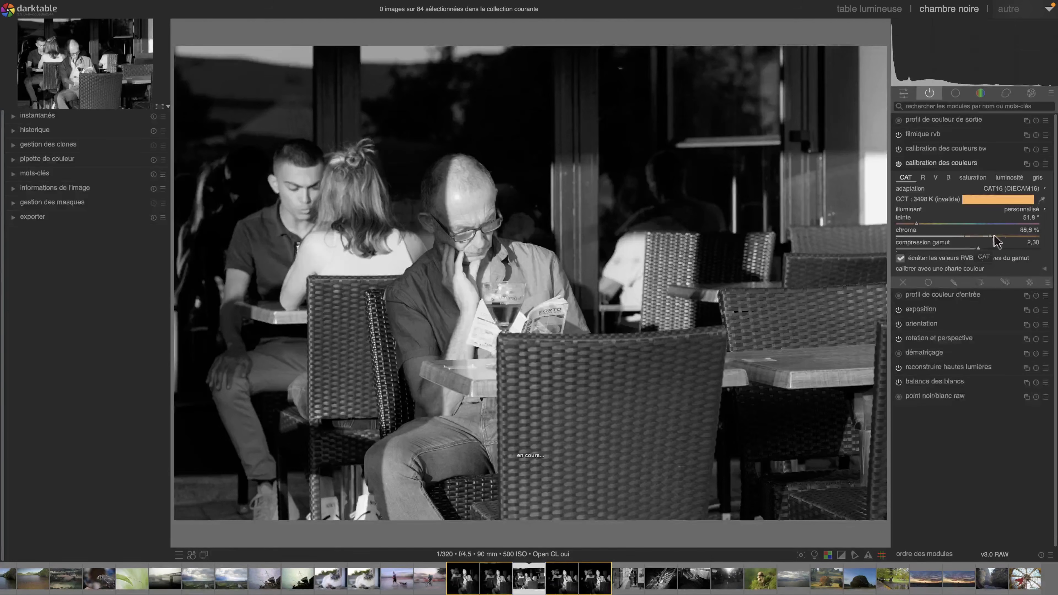
{"action": "left_click", "coordinate": [1026, 237]}
{"action": "left_click_drag", "start_coordinate": [1027, 237], "coordinate": [938, 237]}
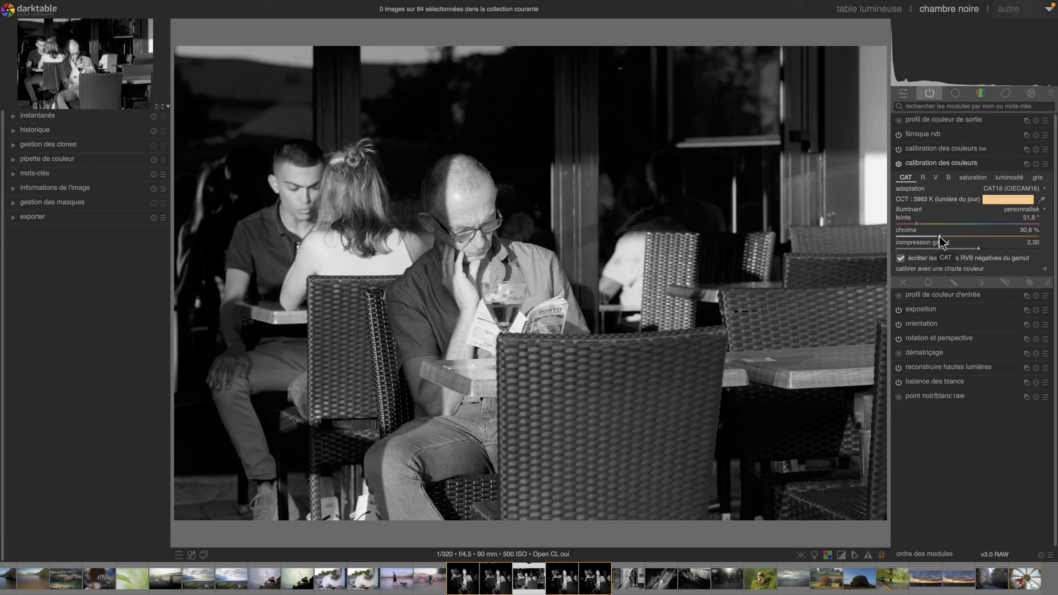
Lower the R input of the original calibration's red channel and set its green channel's V input to about 0,590.
{"action": "left_click", "coordinate": [923, 177]}
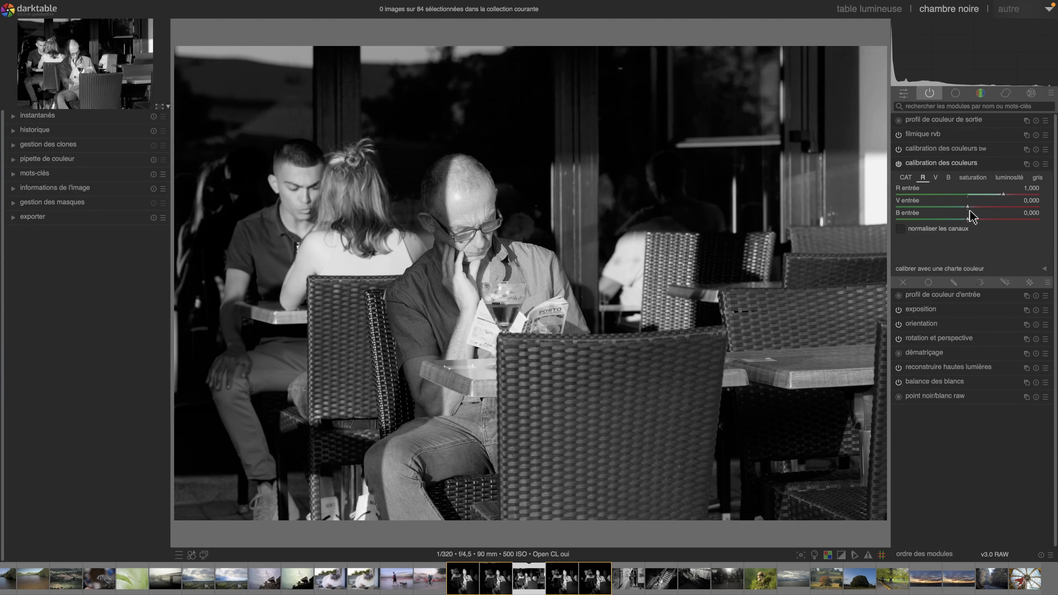
{"action": "left_click_drag", "start_coordinate": [1003, 195], "coordinate": [996, 195]}
{"action": "left_click", "coordinate": [934, 177]}
{"action": "left_click_drag", "start_coordinate": [1004, 206], "coordinate": [984, 206]}
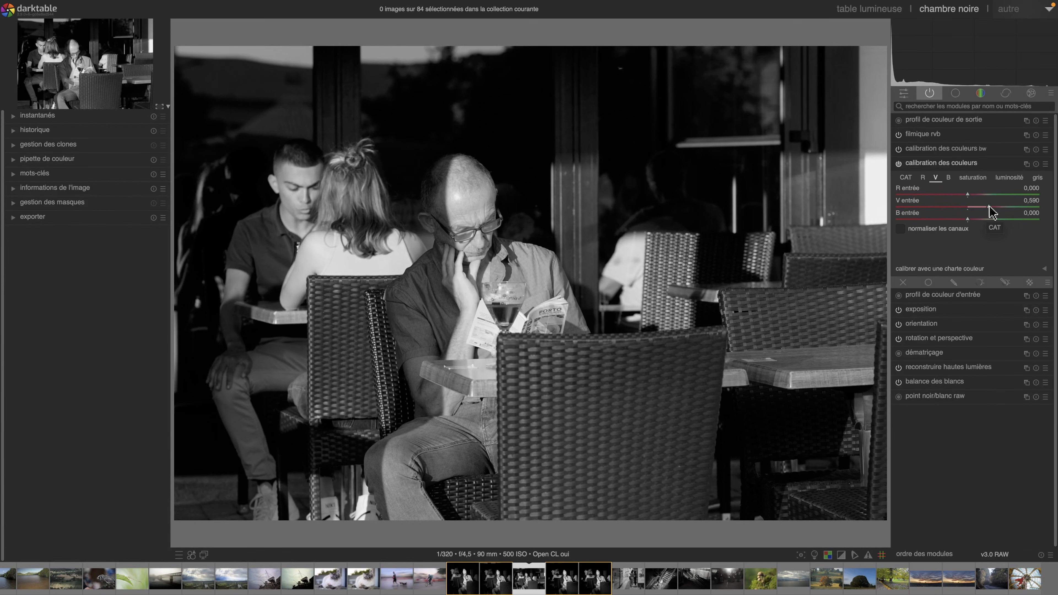
Compare the image with the bw calibration off and on, and vary the B input of the original calibration's blue channel.
{"action": "left_click", "coordinate": [899, 149]}
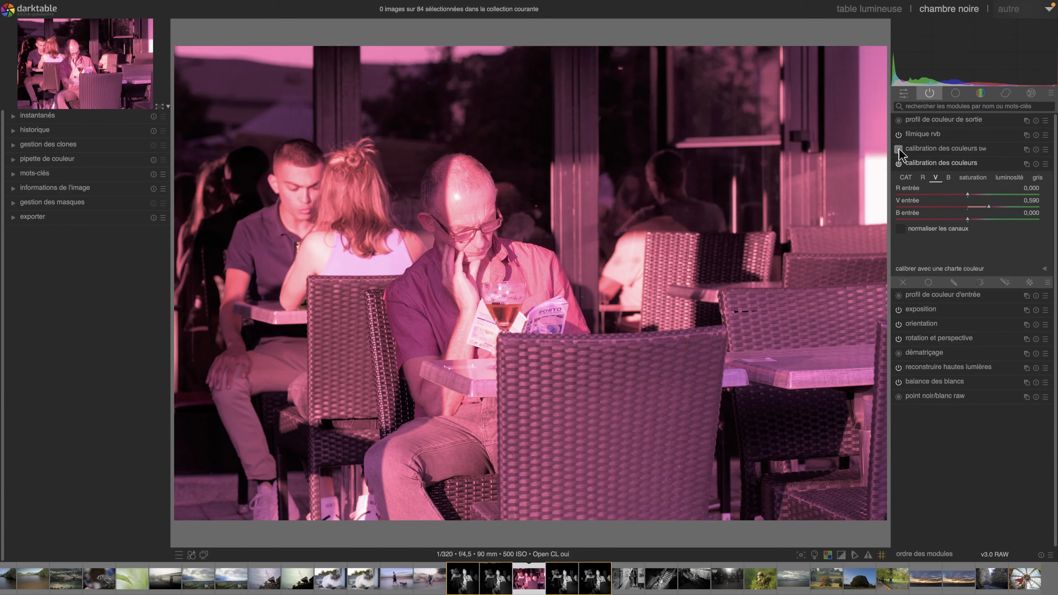
{"action": "left_click", "coordinate": [899, 150]}
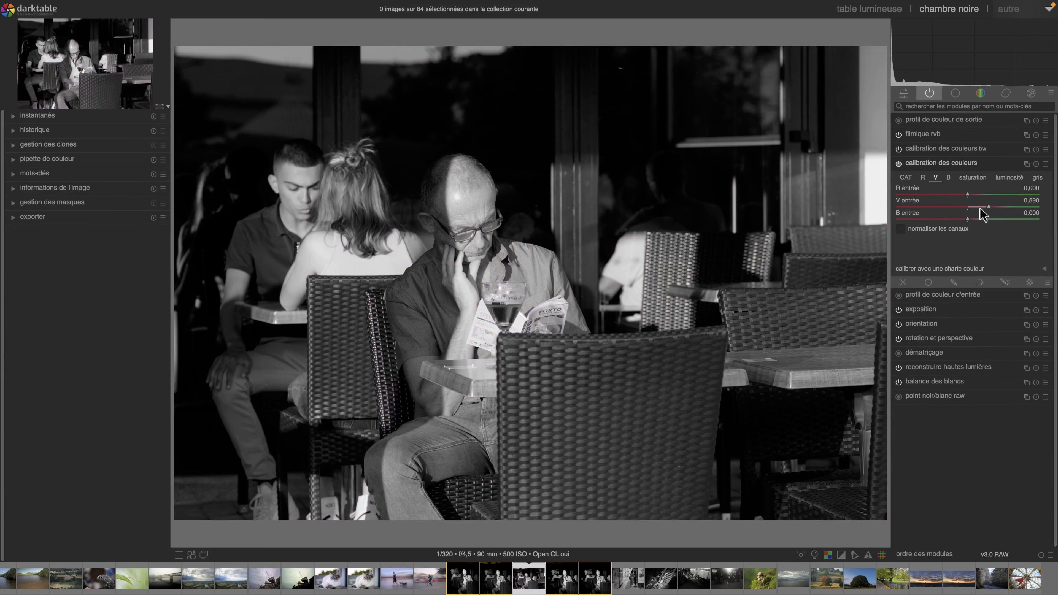
{"action": "left_click", "coordinate": [948, 177]}
{"action": "left_click", "coordinate": [992, 222]}
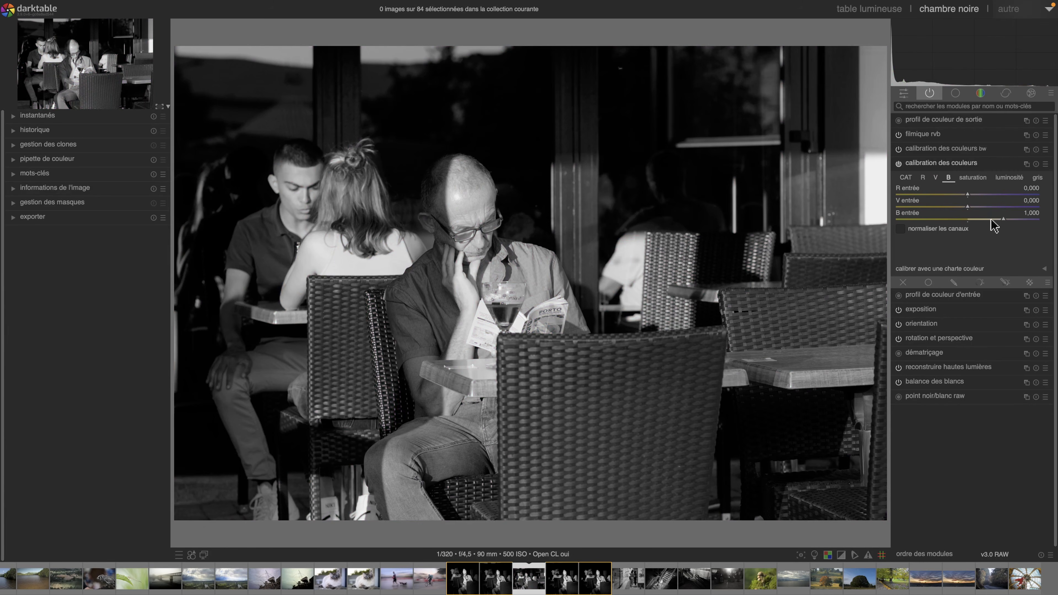
{"action": "left_click_drag", "start_coordinate": [992, 220], "coordinate": [1000, 220]}
{"action": "left_click", "coordinate": [944, 168]}
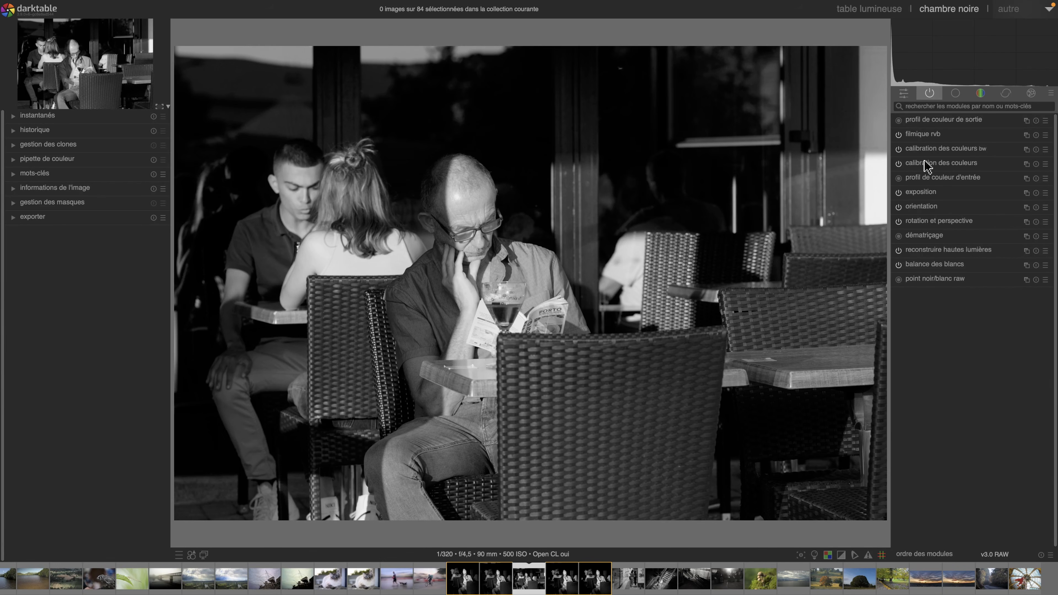
Enable zones de couleurs with its clarté curve shown and move the module between the original and bw colour calibrations.
{"action": "mouse_move", "coordinate": [932, 168]}
{"action": "left_click", "coordinate": [982, 94]}
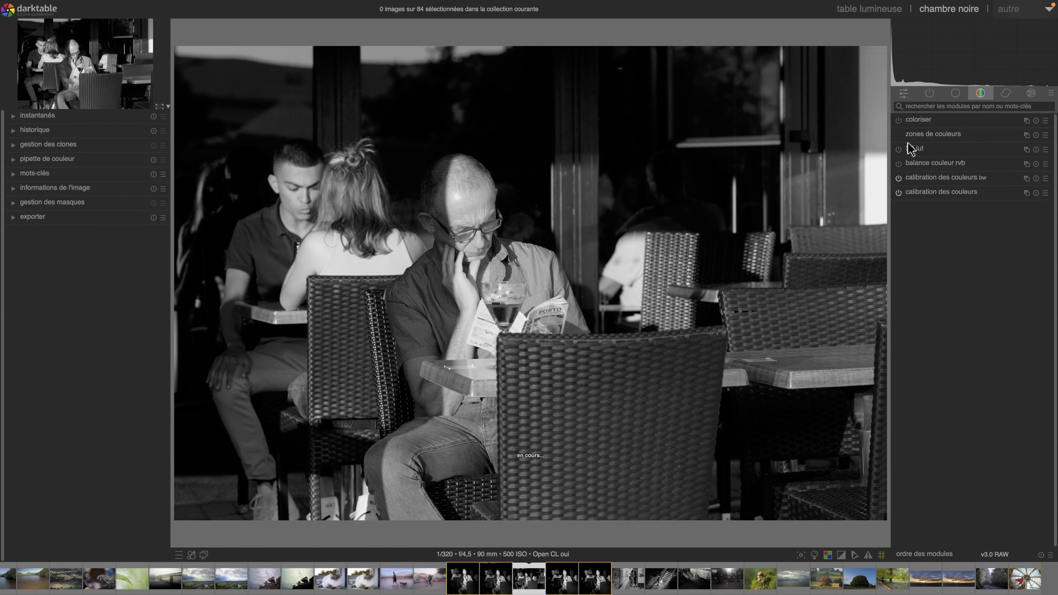
{"action": "left_click", "coordinate": [918, 134]}
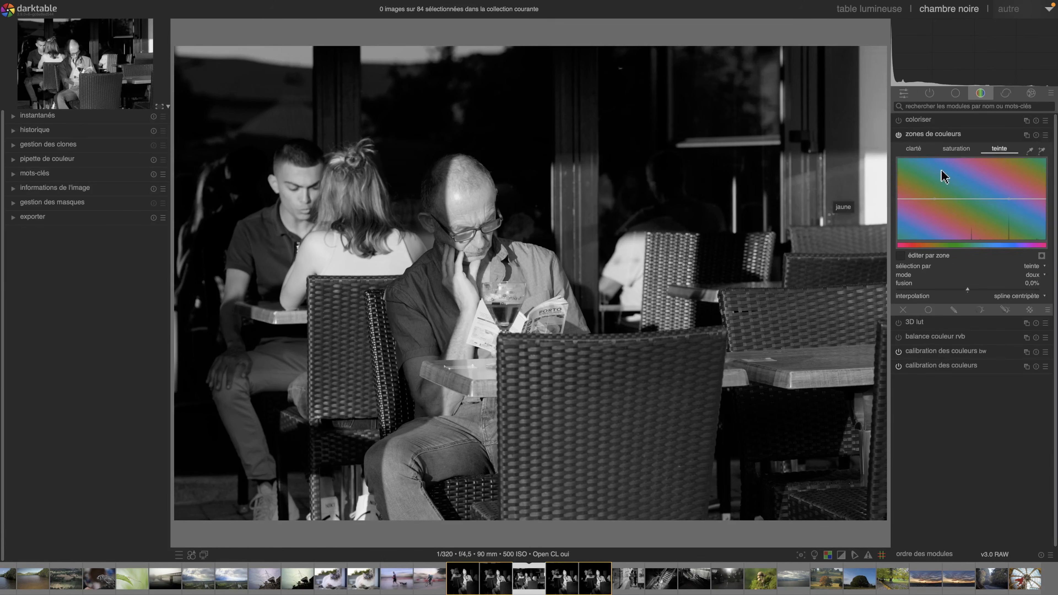
{"action": "left_click", "coordinate": [907, 149]}
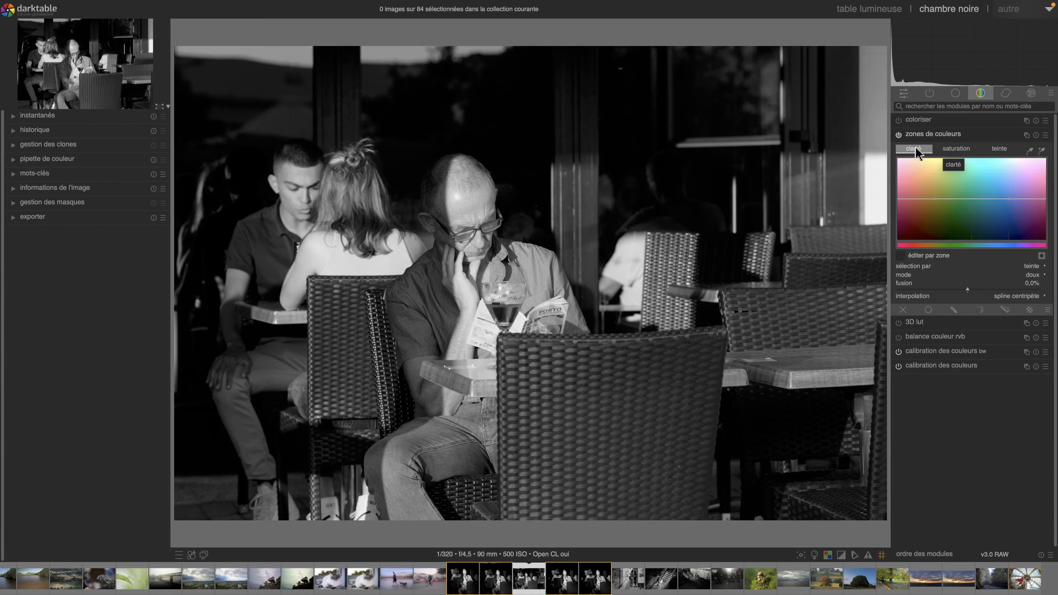
{"action": "left_click", "coordinate": [929, 93]}
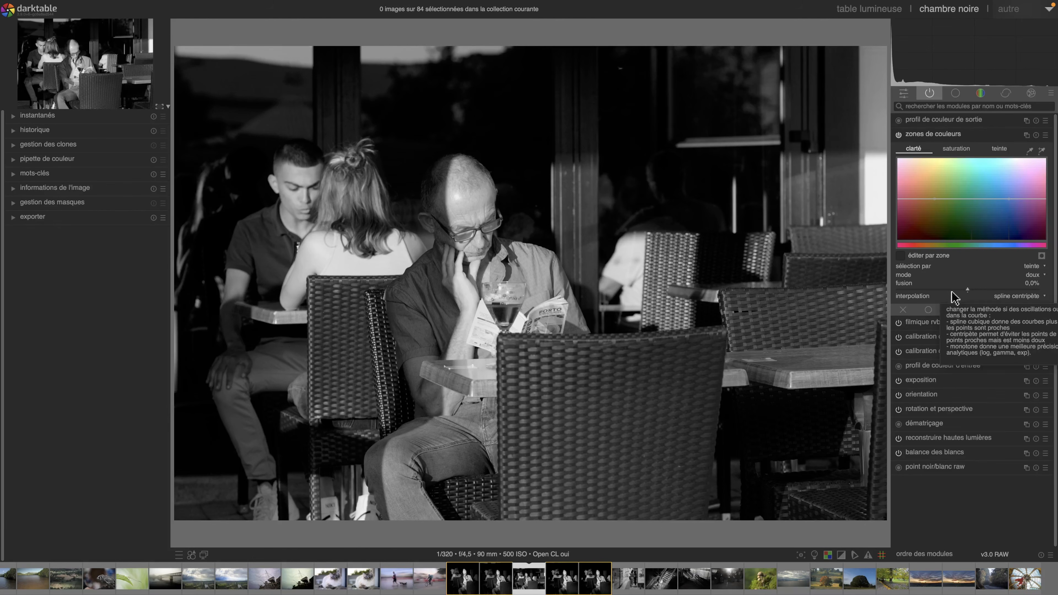
{"action": "left_click_drag", "start_coordinate": [919, 137], "coordinate": [937, 357]}
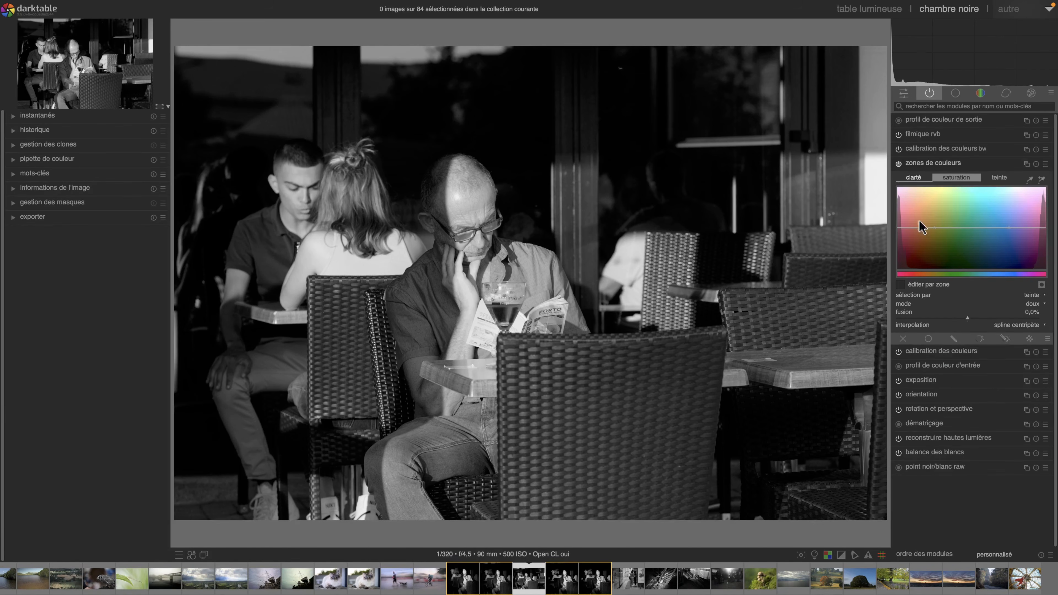
Shape the clarté curve of zones de couleurs by raising the oranges and lowering the blues, and compare the effect off and on.
{"action": "left_click_drag", "start_coordinate": [937, 233], "coordinate": [921, 213]}
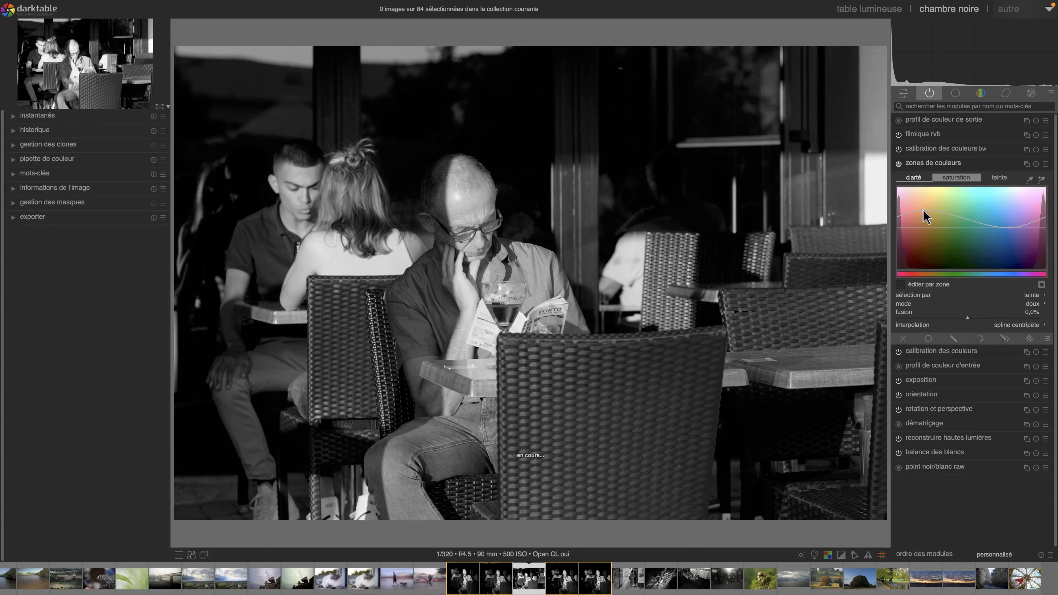
{"action": "left_click_drag", "start_coordinate": [924, 218], "coordinate": [926, 227]}
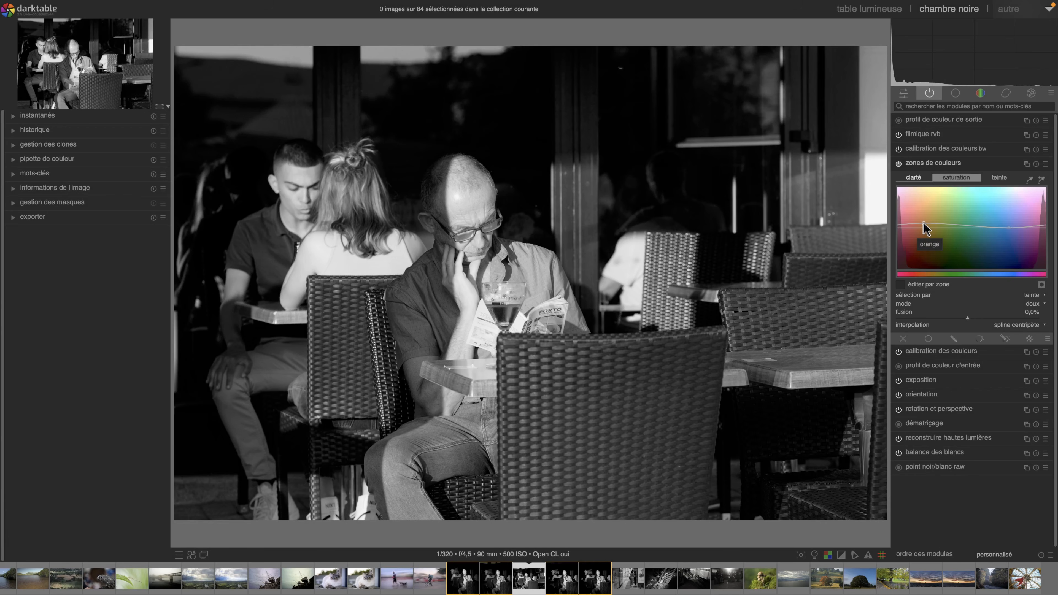
{"action": "left_click_drag", "start_coordinate": [1008, 228], "coordinate": [999, 241]}
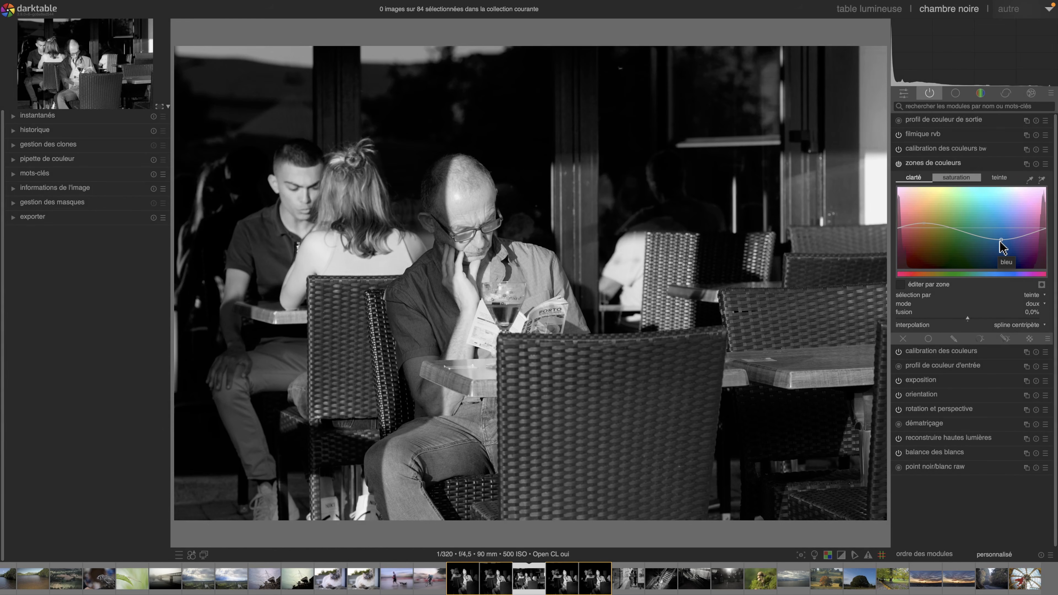
{"action": "left_click", "coordinate": [898, 164]}
{"action": "left_click", "coordinate": [899, 163]}
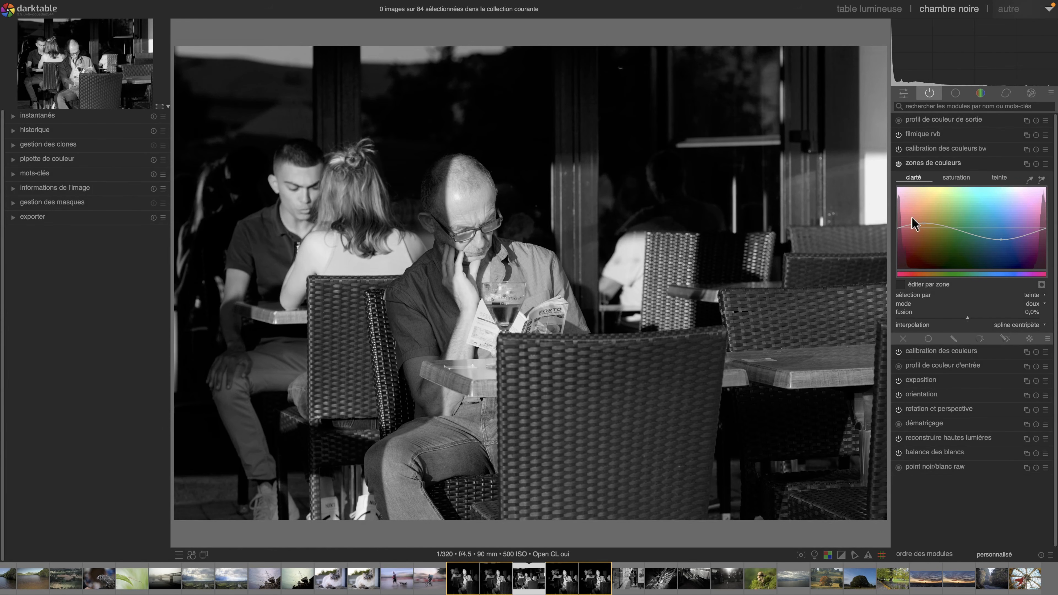
{"action": "left_click_drag", "start_coordinate": [924, 226], "coordinate": [924, 225]}
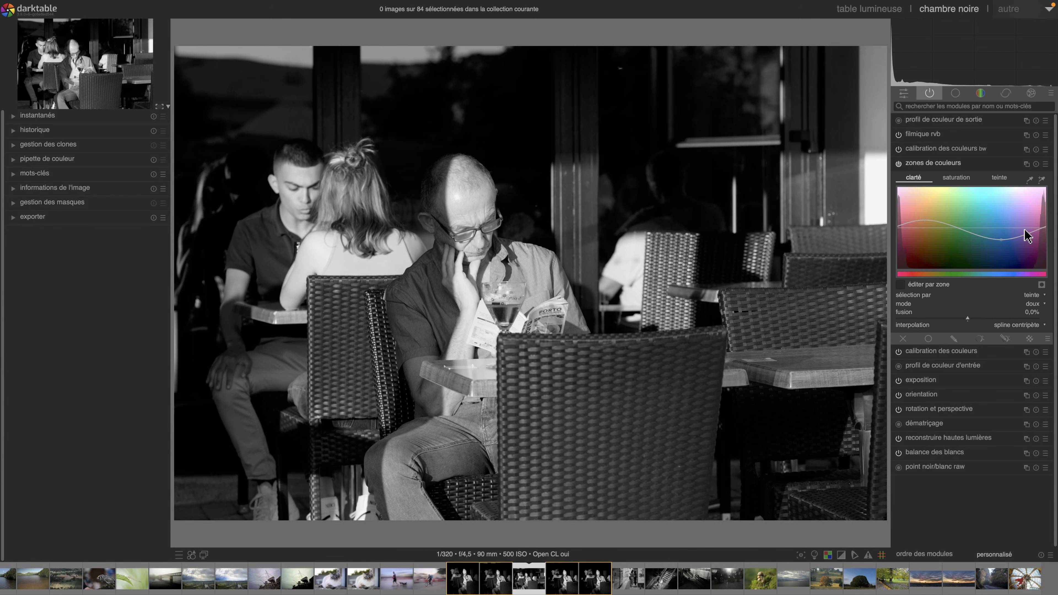
Examine the Black & White Color Sensitivity settings in Capture One, return to darktable and collapse zones de couleurs.
{"action": "key", "text": "ctrl+Left"}
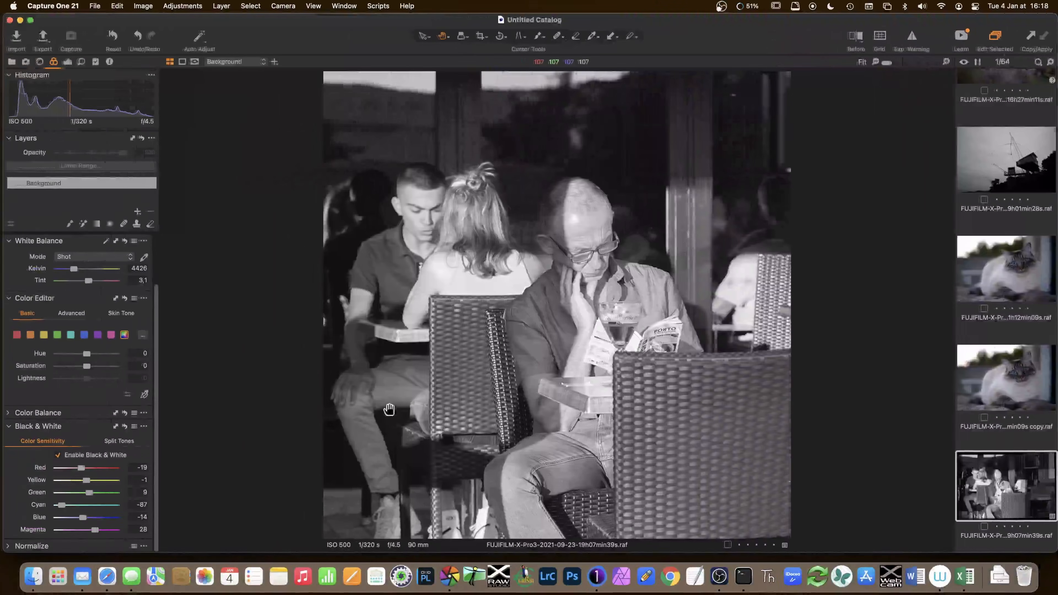
{"action": "left_click_drag", "start_coordinate": [61, 505], "coordinate": [95, 529]}
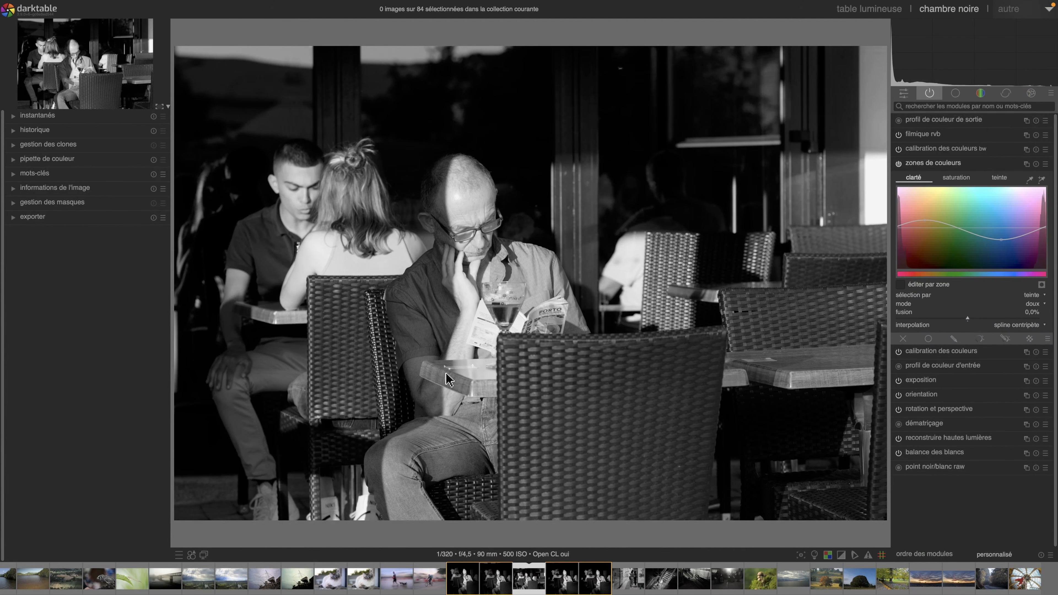
{"action": "left_click", "coordinate": [935, 167]}
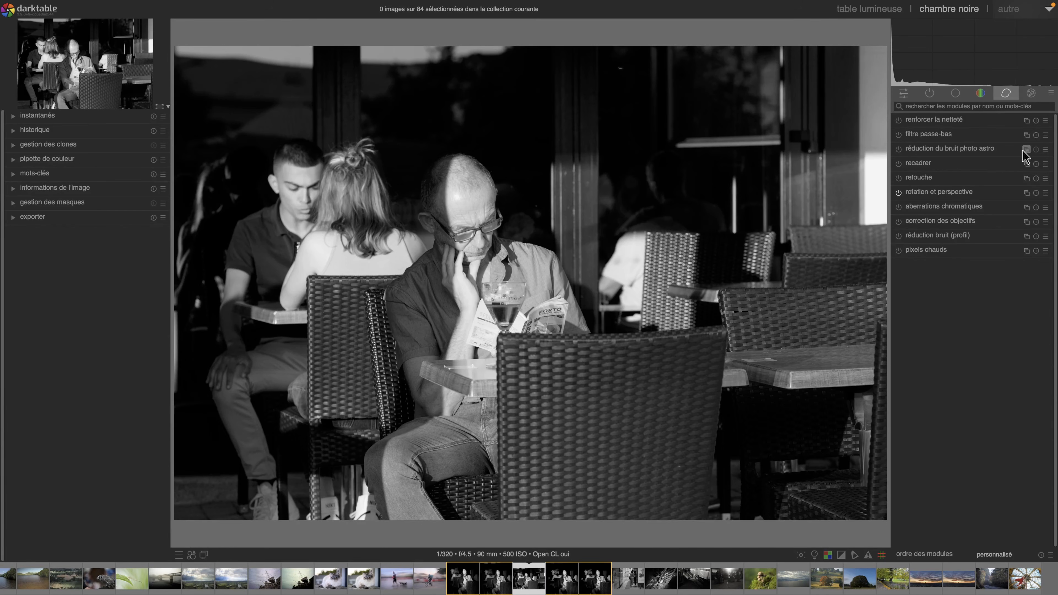
Crop the photo with the recadrer module to the carré 1,00 aspect, placing the frame at the photo's left edge.
{"action": "left_click", "coordinate": [898, 163]}
{"action": "left_click", "coordinate": [920, 165]}
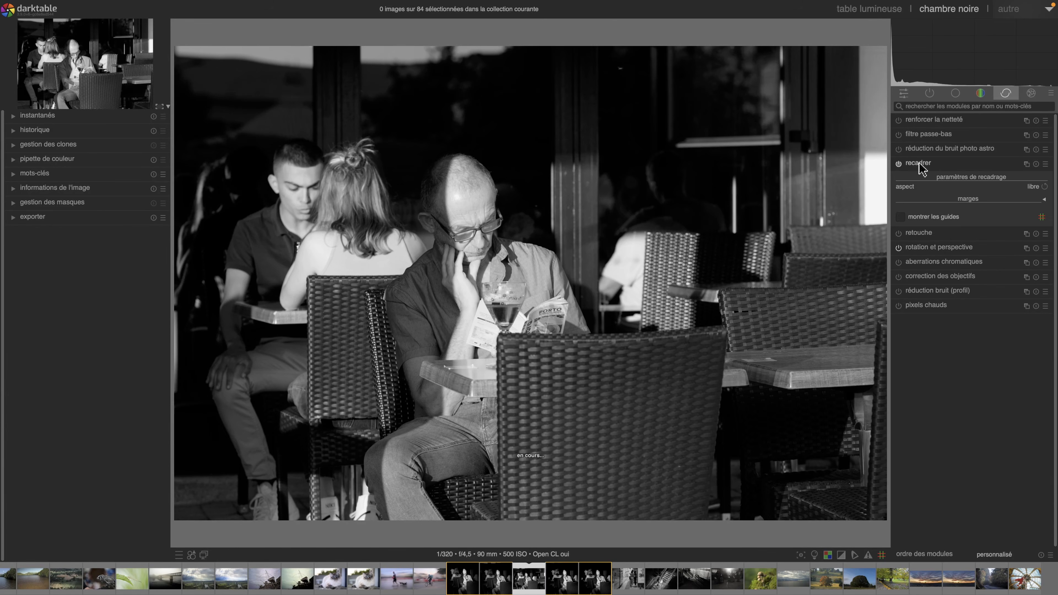
{"action": "left_click", "coordinate": [1036, 188]}
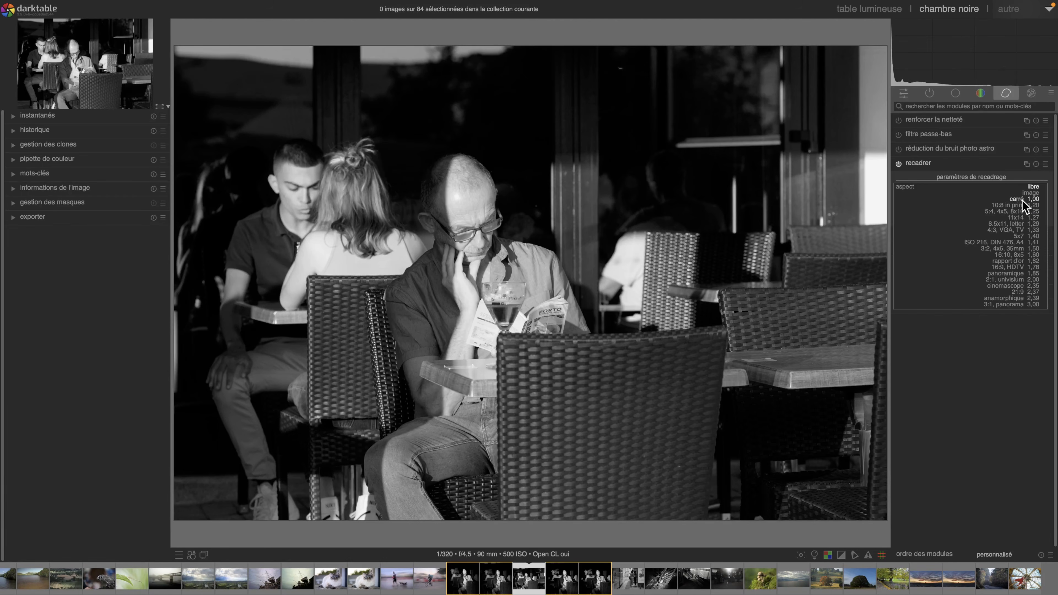
{"action": "left_click", "coordinate": [1021, 199]}
{"action": "left_click_drag", "start_coordinate": [557, 242], "coordinate": [315, 239]}
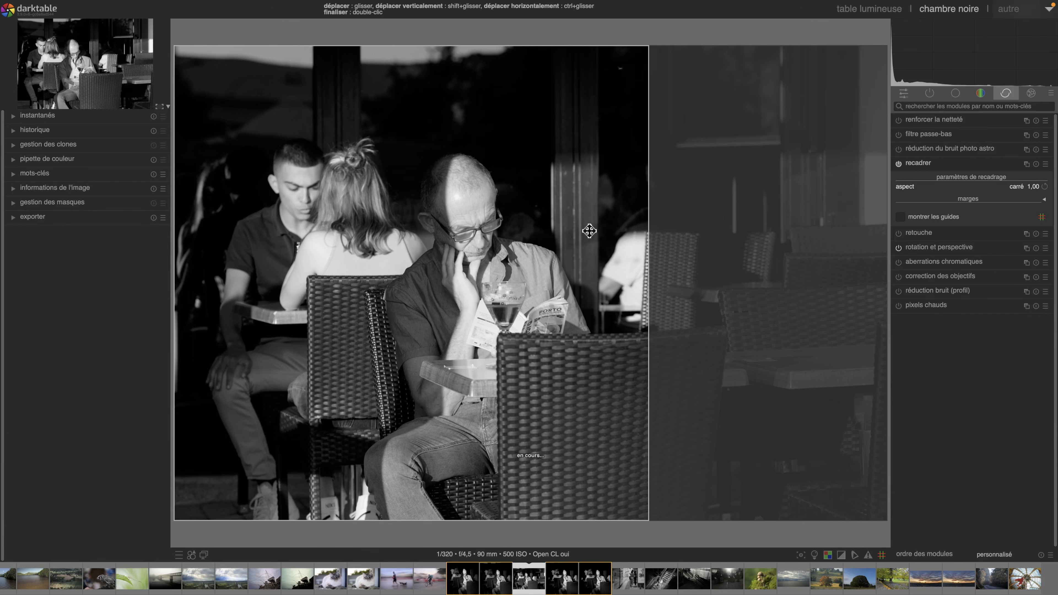
{"action": "left_click", "coordinate": [919, 162]}
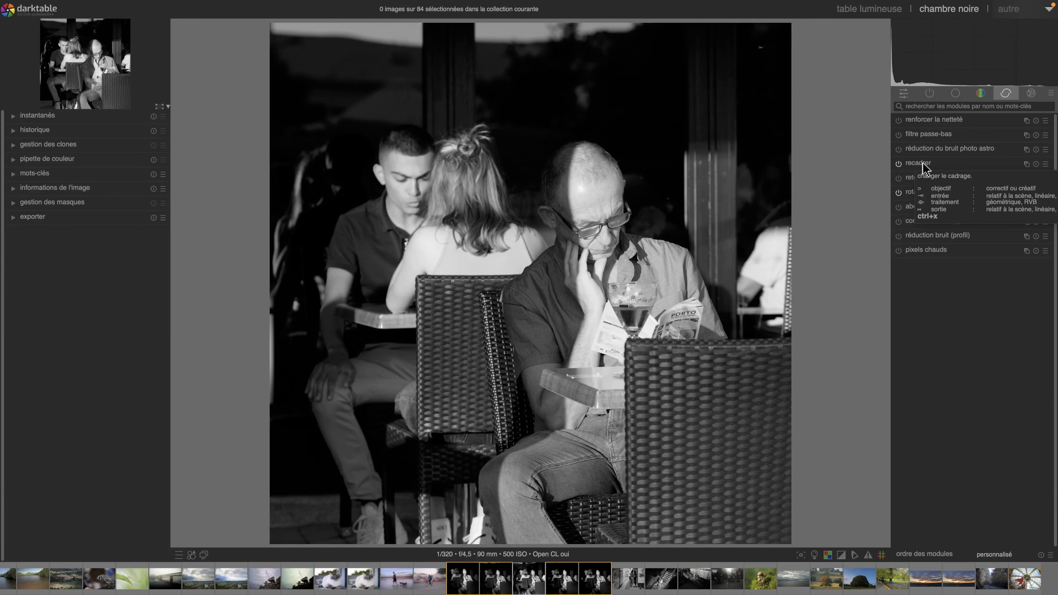
Shift the square crop frame slightly toward the right of the photo.
{"action": "left_click", "coordinate": [921, 164]}
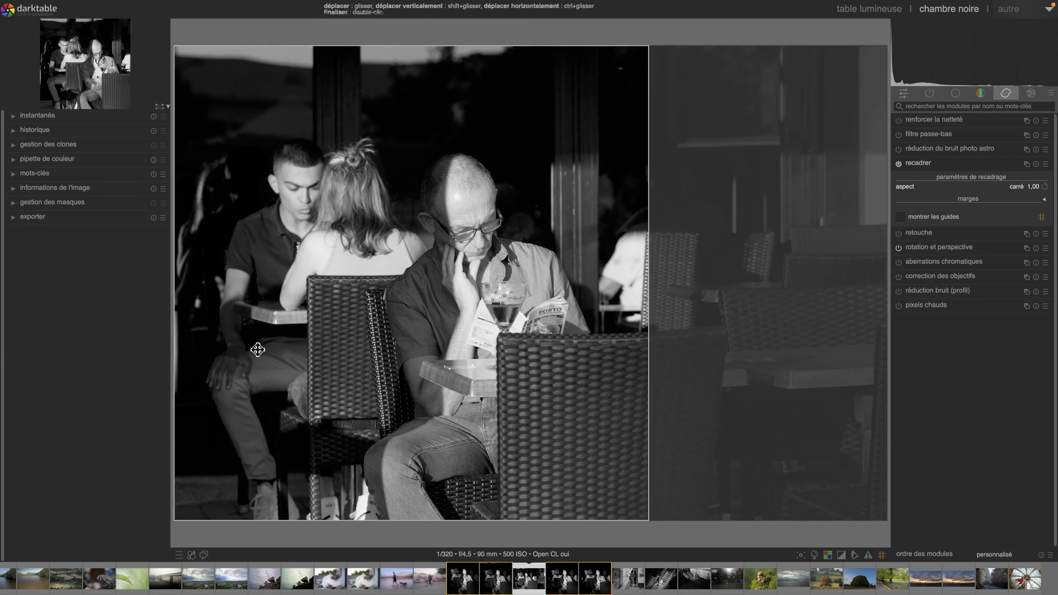
{"action": "left_click_drag", "start_coordinate": [267, 345], "coordinate": [273, 344]}
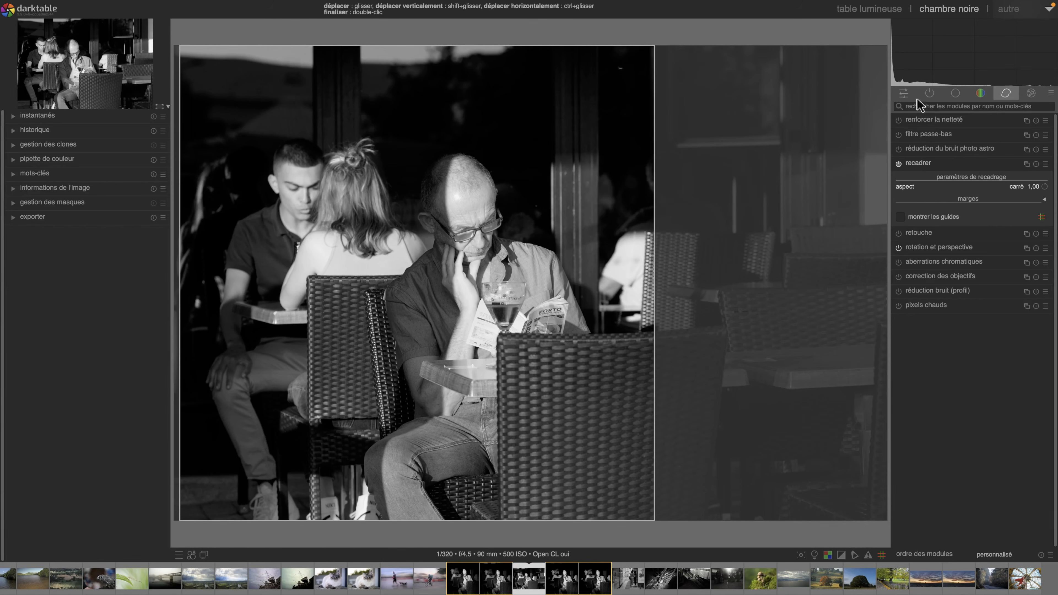
{"action": "left_click", "coordinate": [921, 164]}
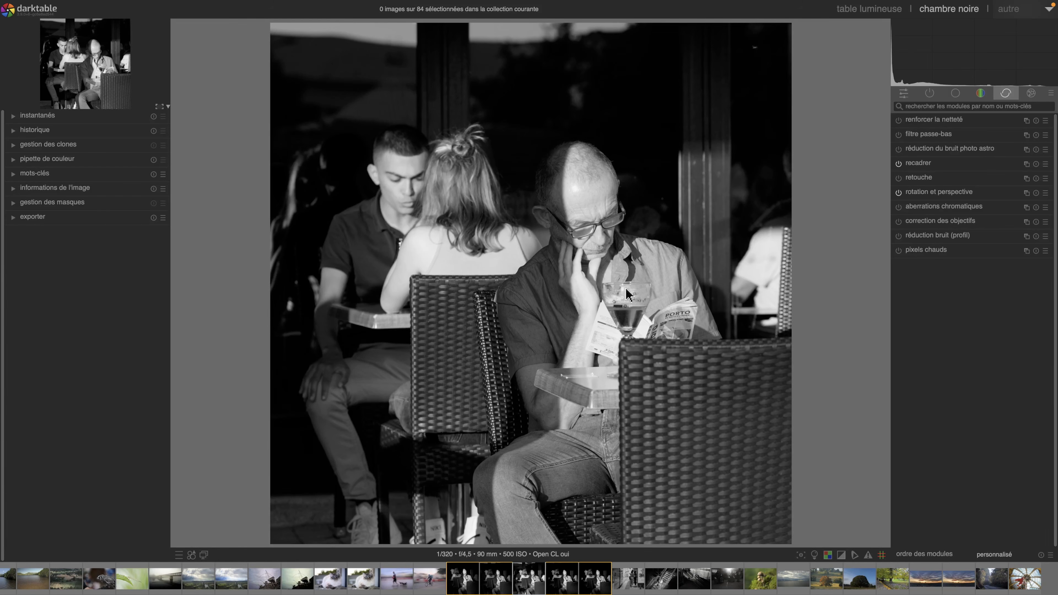
{"action": "left_click", "coordinate": [930, 165]}
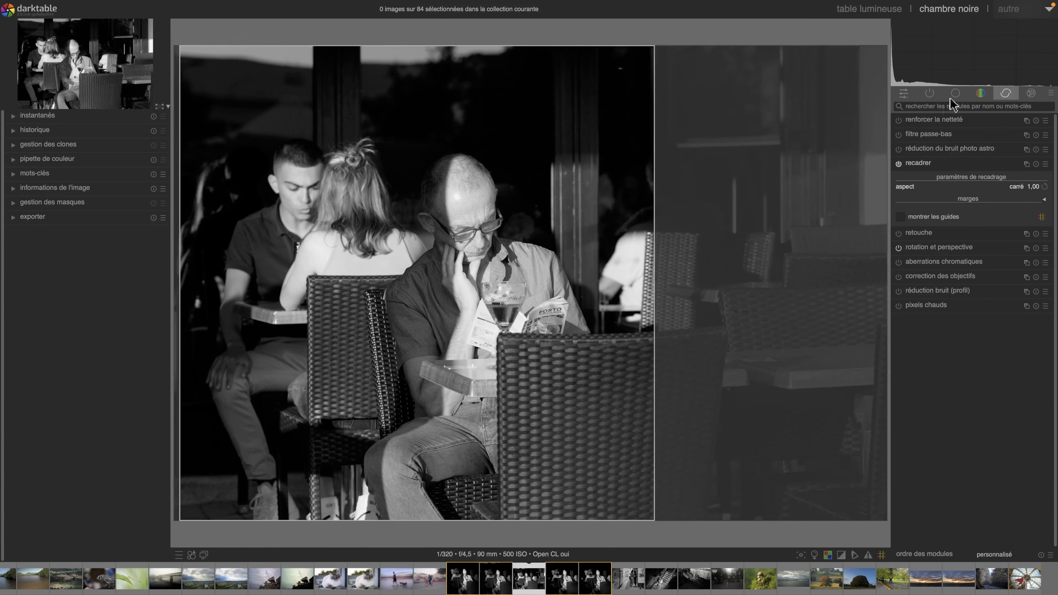
Enable égaliseur de ton and auto-adjust the exposure compensation of its mask.
{"action": "left_click", "coordinate": [954, 94]}
{"action": "left_click", "coordinate": [939, 95]}
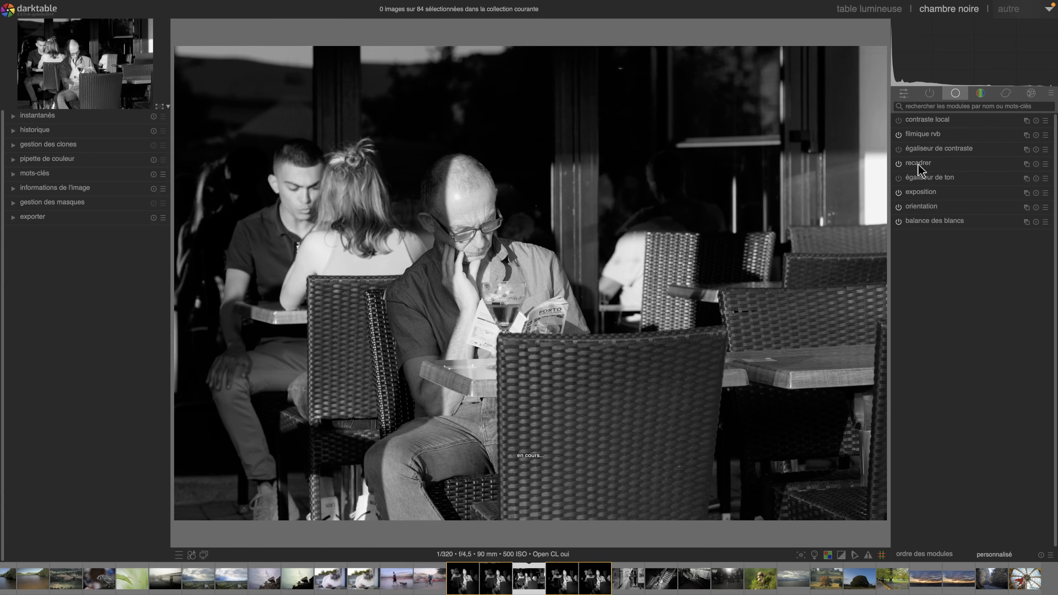
{"action": "left_click", "coordinate": [930, 177]}
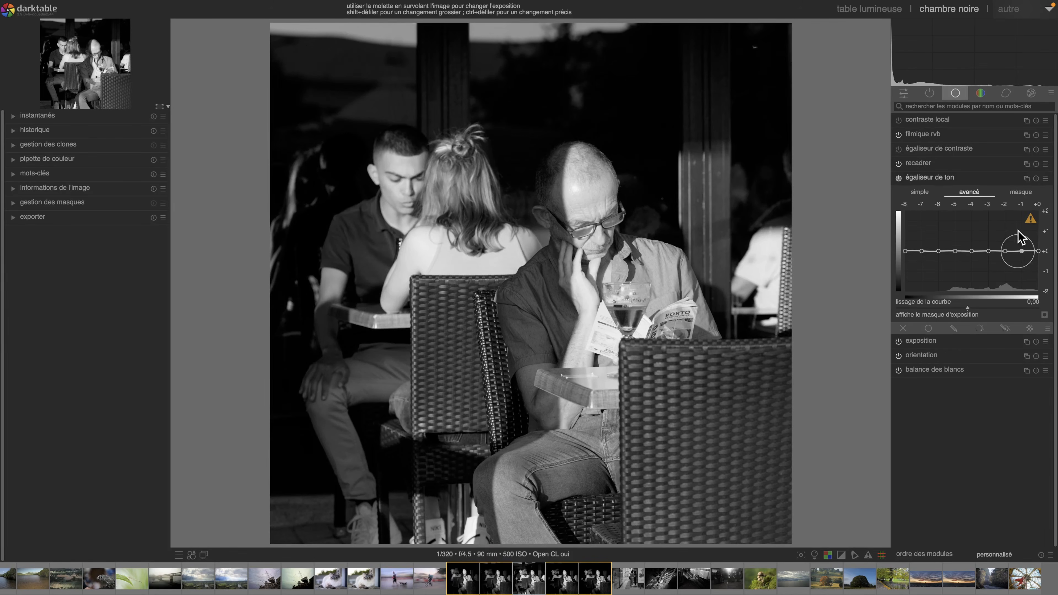
{"action": "left_click", "coordinate": [1029, 193]}
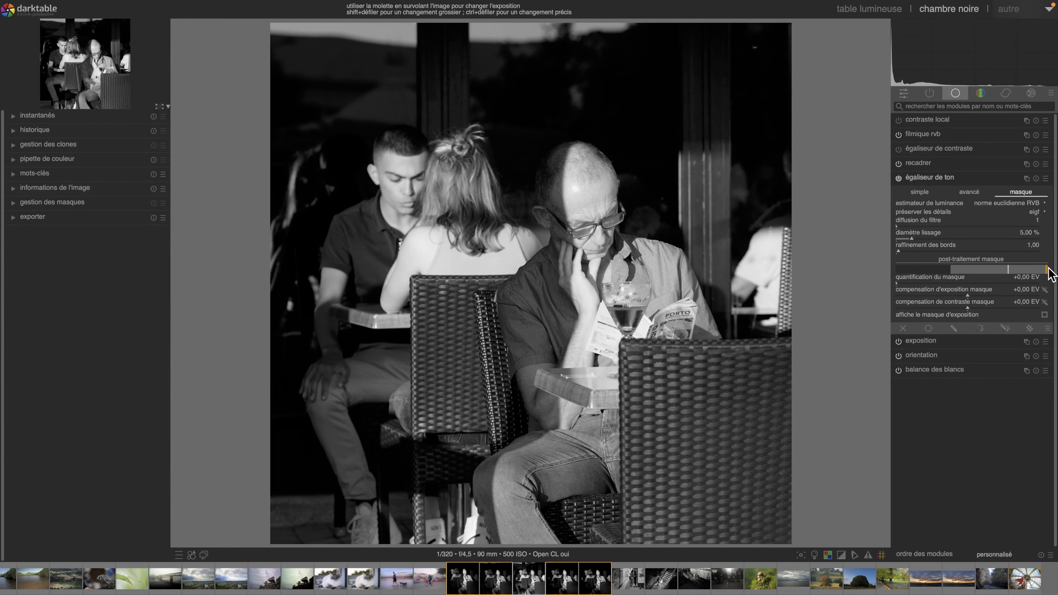
{"action": "left_click", "coordinate": [1044, 290]}
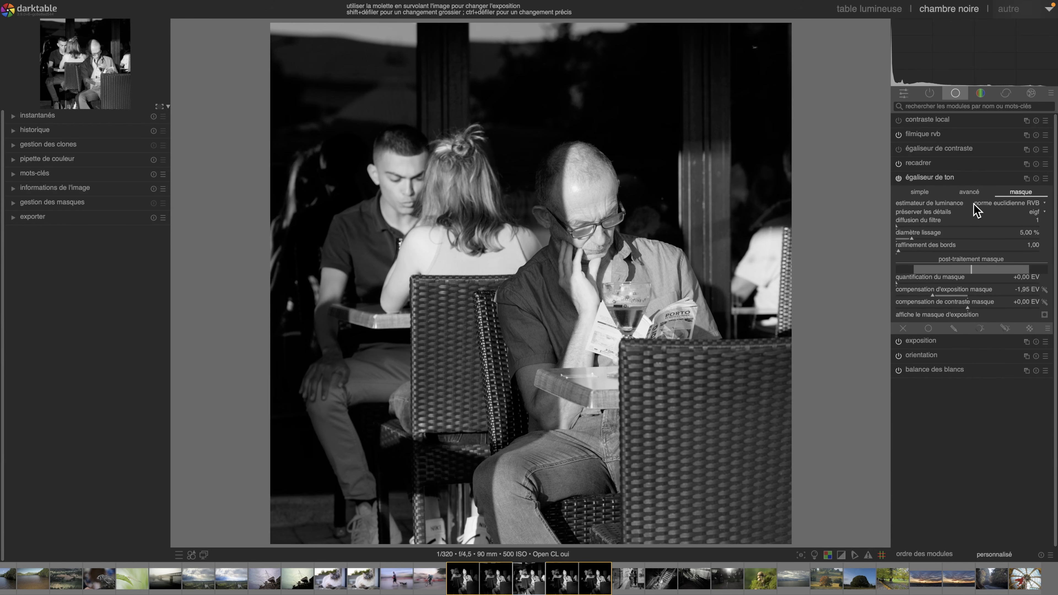
In the advanced curve of égaliseur de ton, raise the tones around -3 EV and lower those around -6 EV.
{"action": "left_click", "coordinate": [968, 192]}
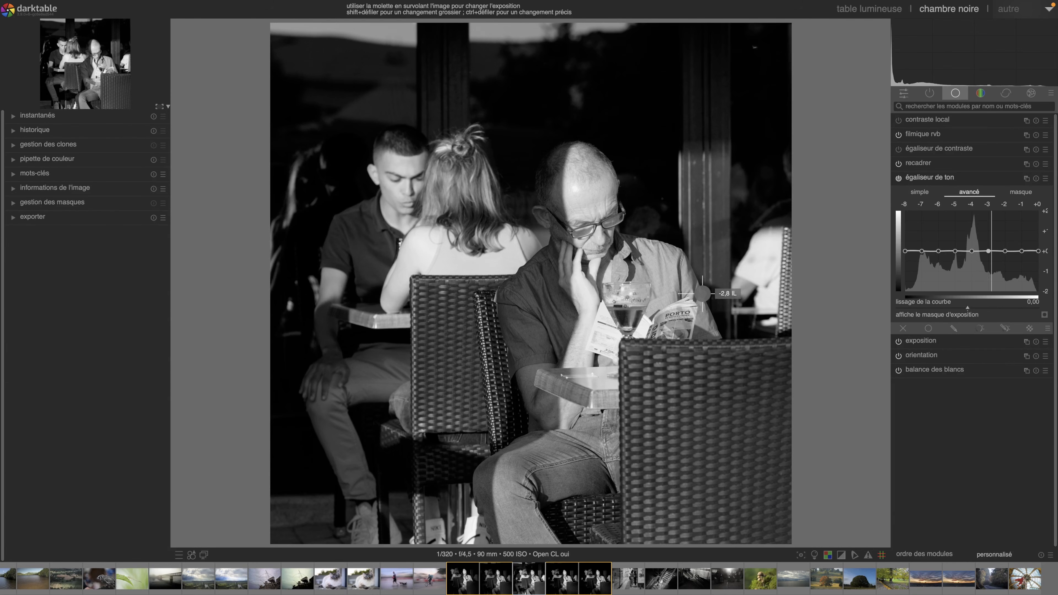
{"action": "scroll", "coordinate": [997, 255], "scroll_direction": "up", "scroll_amount": 3}
{"action": "left_click_drag", "start_coordinate": [937, 252], "coordinate": [936, 262]}
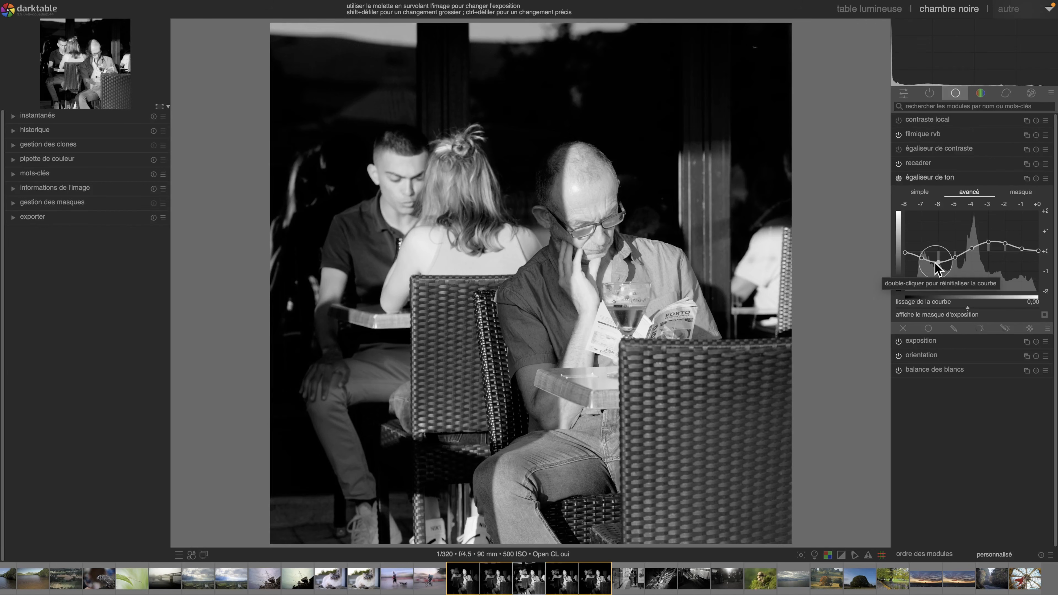
Compare the photo repeatedly with égaliseur de ton off and on.
{"action": "left_click", "coordinate": [898, 179]}
{"action": "left_click", "coordinate": [898, 178]}
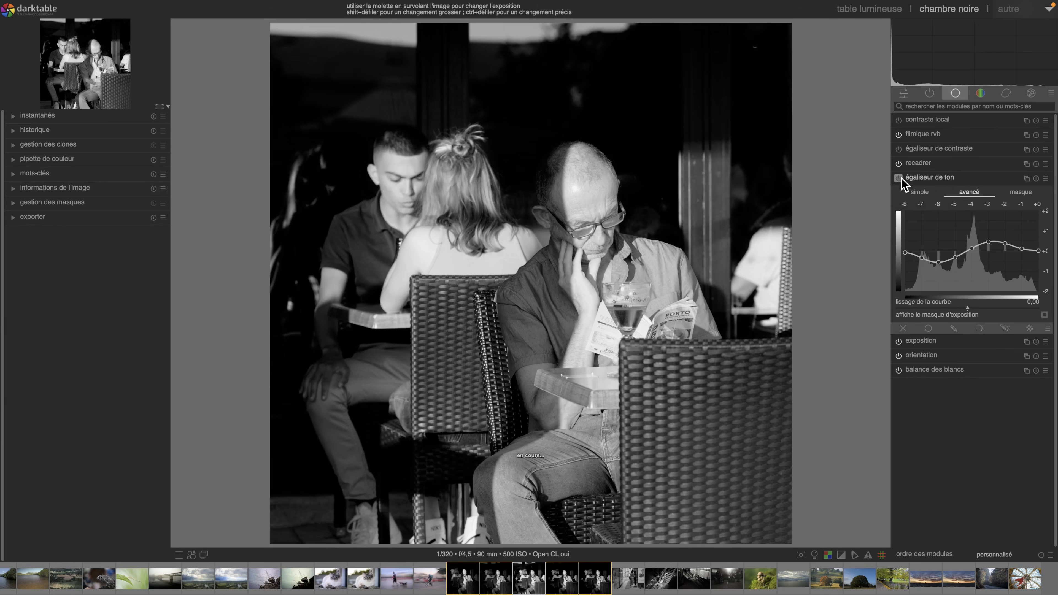
{"action": "left_click", "coordinate": [899, 179]}
{"action": "left_click", "coordinate": [898, 179]}
{"action": "left_click", "coordinate": [899, 178]}
{"action": "left_click", "coordinate": [899, 179]}
{"action": "left_click", "coordinate": [899, 179]}
{"action": "left_click", "coordinate": [899, 178]}
Reshape the égaliseur de ton curve to darken -6 to -4 EV and brighten -2 to -1 EV, and compare it off and on.
{"action": "double_click", "coordinate": [990, 241]}
{"action": "left_click_drag", "start_coordinate": [1009, 251], "coordinate": [942, 264]}
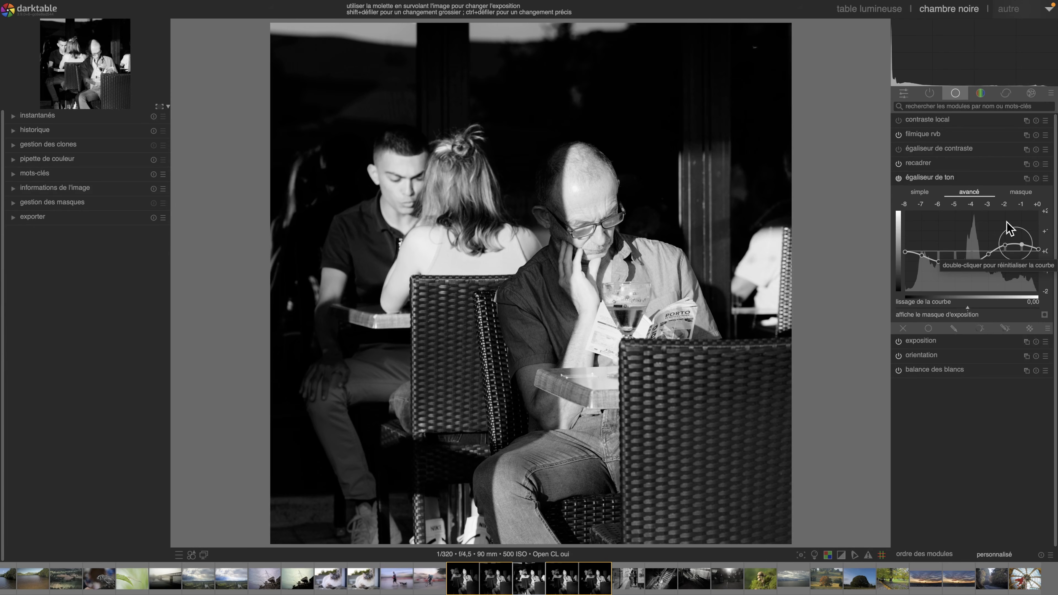
{"action": "left_click", "coordinate": [898, 179]}
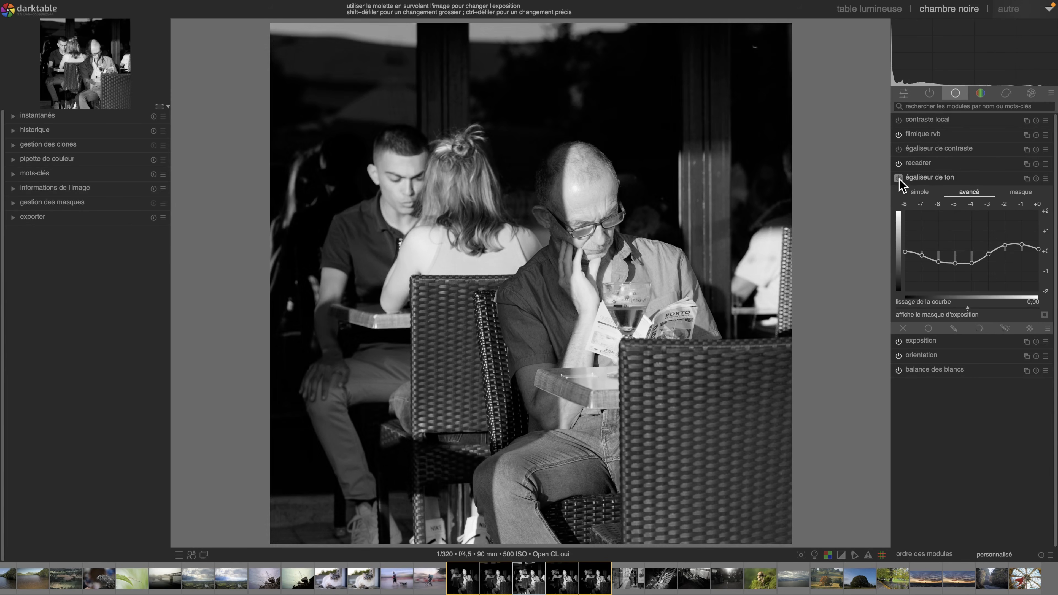
{"action": "left_click", "coordinate": [899, 179]}
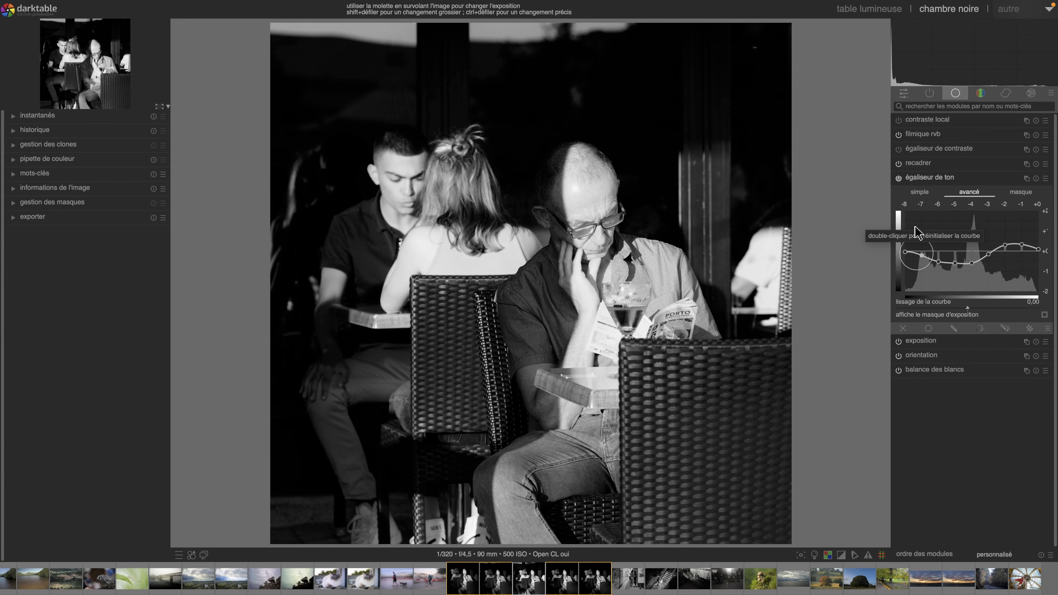
Create a new instance of the exposition module and name it "degradés".
{"action": "left_click", "coordinate": [930, 179]}
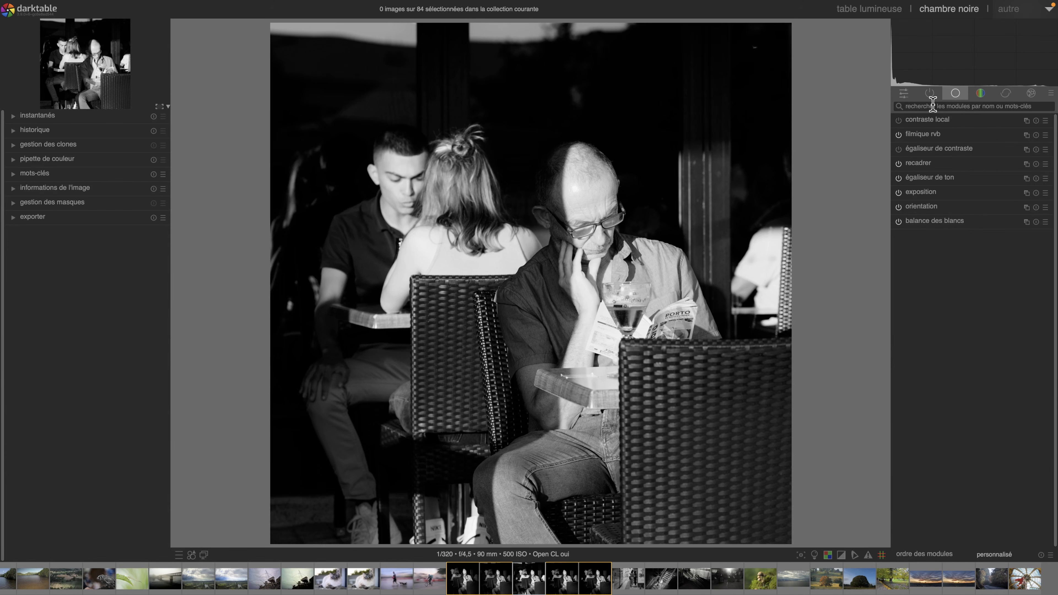
{"action": "left_click", "coordinate": [929, 92]}
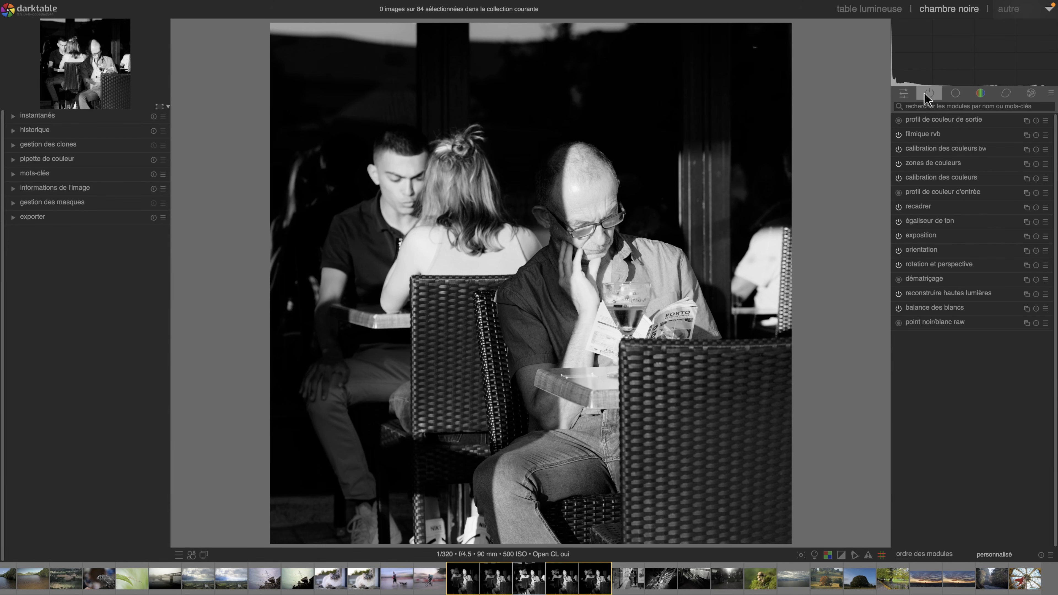
{"action": "left_click", "coordinate": [1025, 236]}
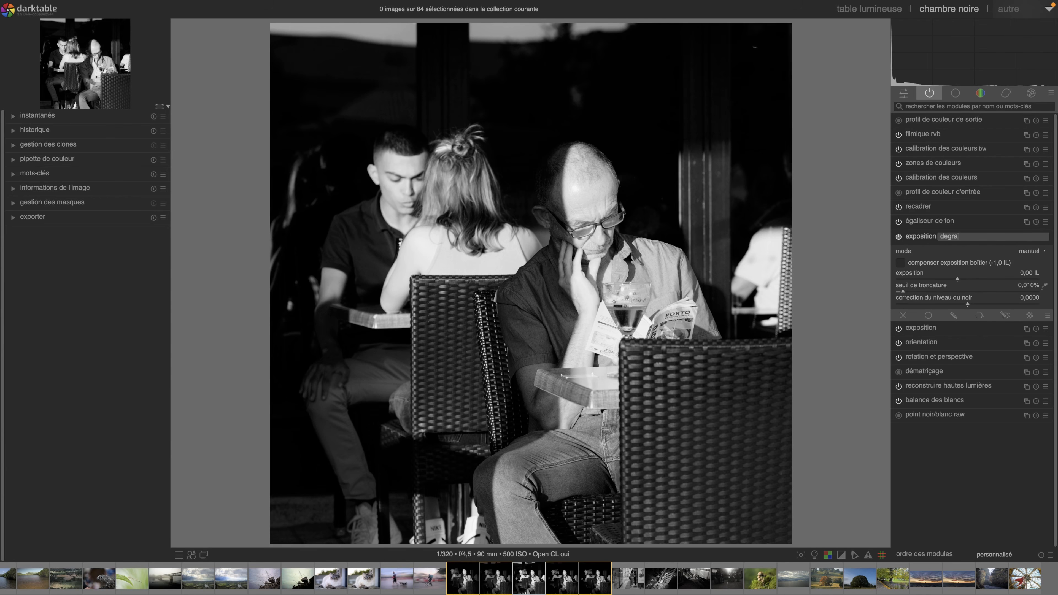
{"action": "key", "text": "Return"}
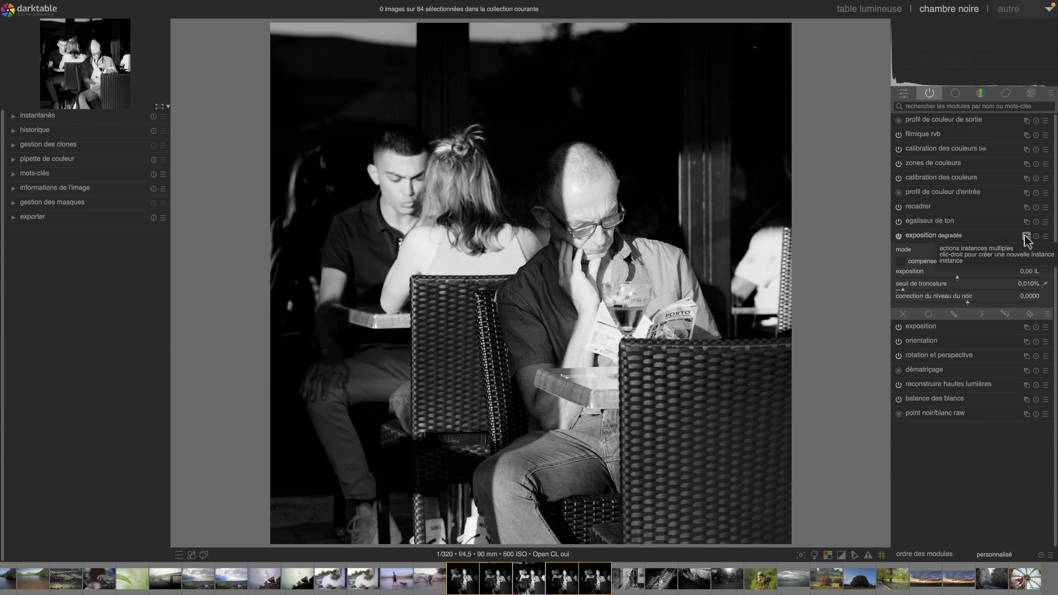
Add a horizontal gradient mask with about 3.44% compression across the photo's top, above the heads, and display the mask.
{"action": "left_click", "coordinate": [954, 313]}
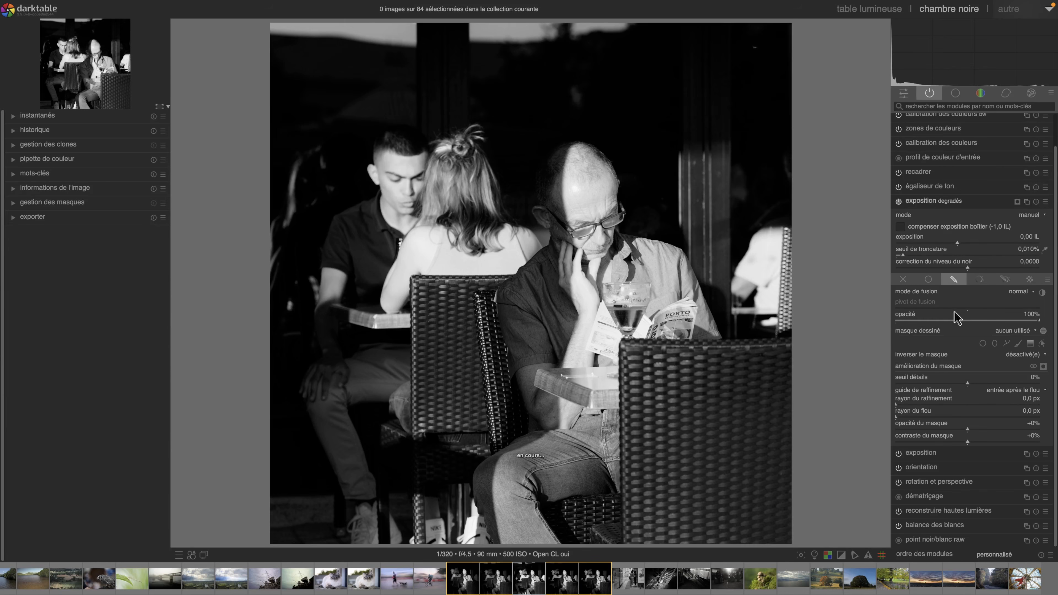
{"action": "left_click", "coordinate": [1028, 343]}
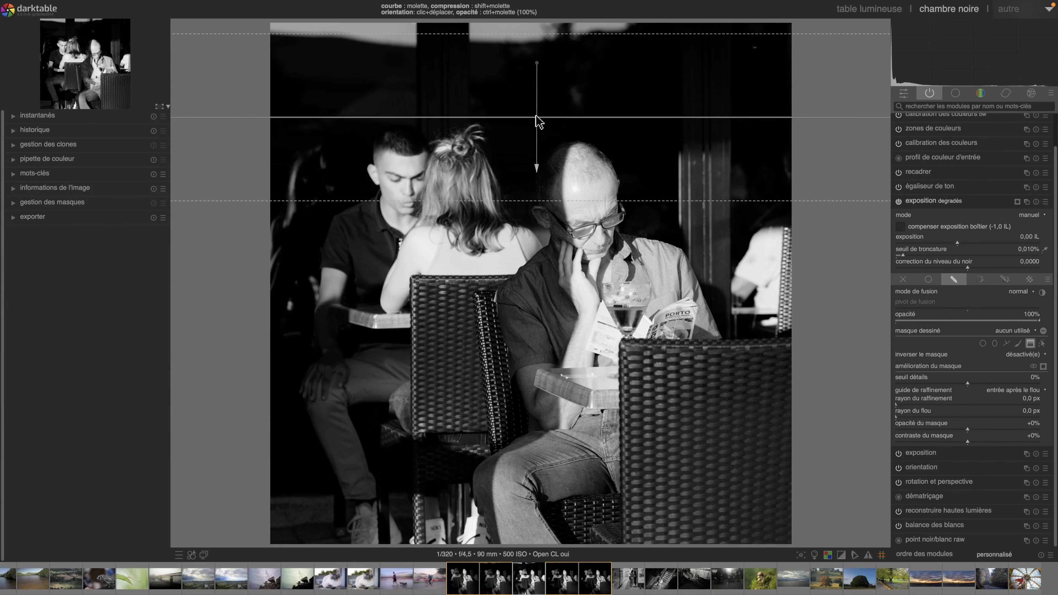
{"action": "scroll", "coordinate": [535, 117], "scroll_direction": "down", "scroll_amount": 3, "text": "shift"}
{"action": "scroll", "coordinate": [536, 117], "scroll_direction": "down", "scroll_amount": 3, "text": "shift"}
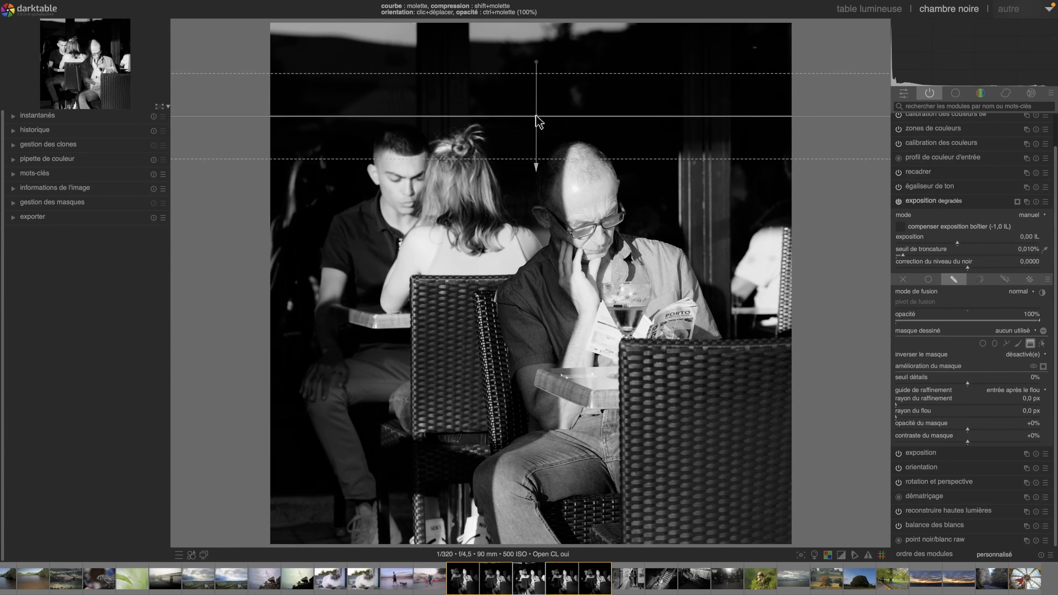
{"action": "left_click_drag", "start_coordinate": [536, 117], "coordinate": [529, 108]}
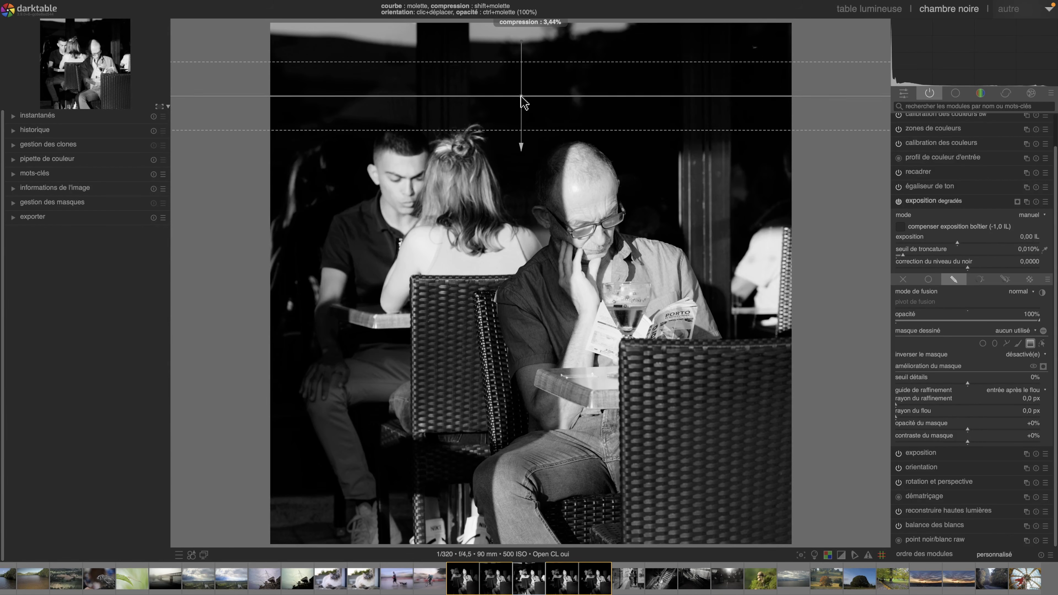
{"action": "left_click", "coordinate": [521, 98]}
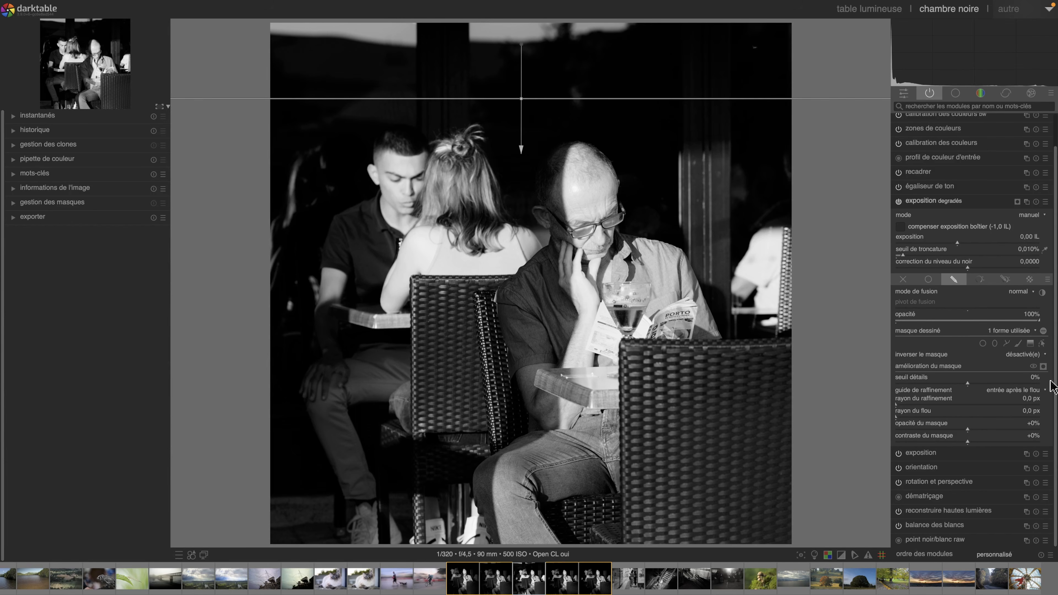
{"action": "left_click", "coordinate": [1043, 366]}
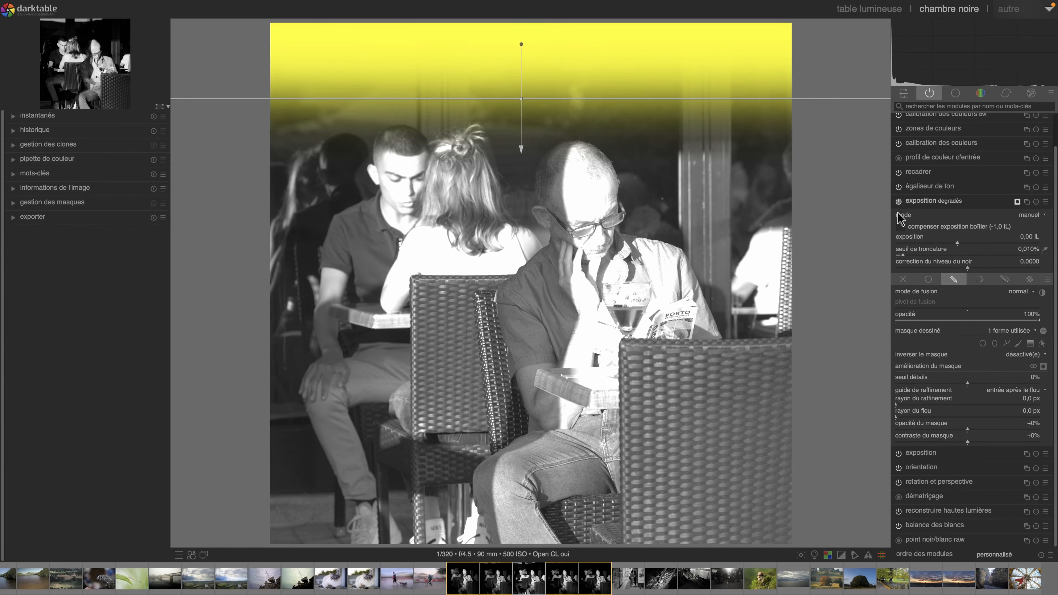
Add a second gradient to the mask and rotate it diagonally to cover the photo's upper-right corner.
{"action": "left_click", "coordinate": [1030, 343]}
{"action": "left_click", "coordinate": [662, 139]}
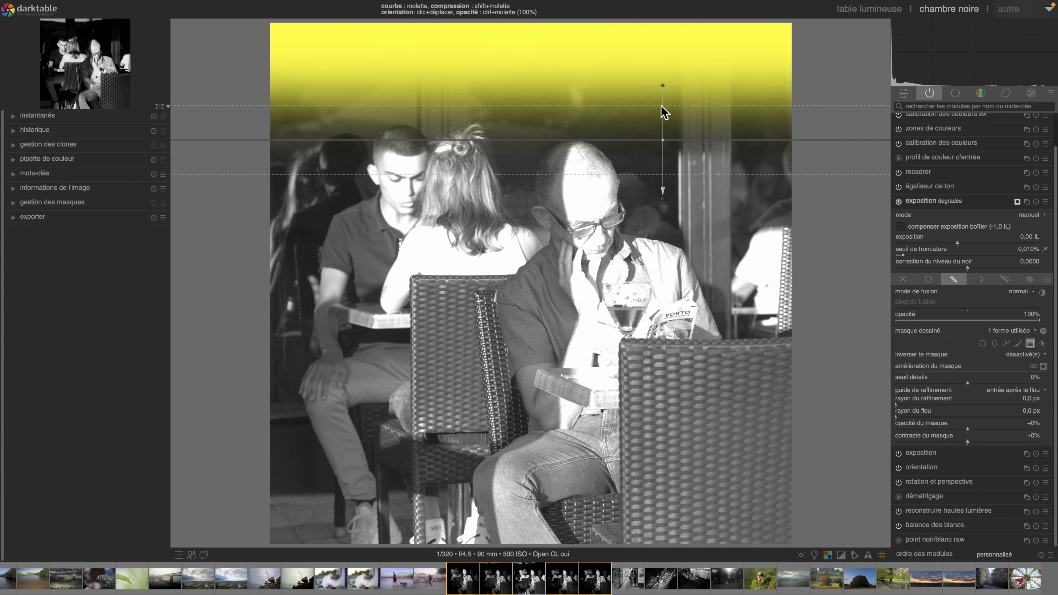
{"action": "left_click_drag", "start_coordinate": [662, 86], "coordinate": [661, 160]}
Add a third, diagonal gradient covering the photo's lower-left corner, soften its transition and shift it slightly outward.
{"action": "left_click", "coordinate": [1030, 343]}
{"action": "left_click_drag", "start_coordinate": [418, 240], "coordinate": [415, 278]}
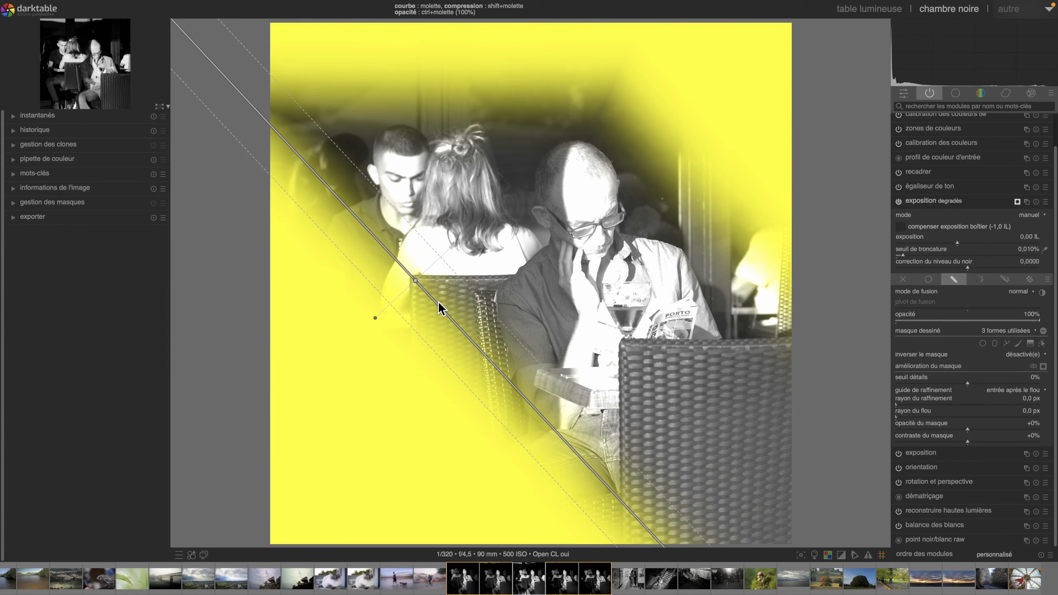
{"action": "scroll", "coordinate": [435, 304], "scroll_direction": "up", "scroll_amount": 2}
{"action": "scroll", "coordinate": [435, 305], "scroll_direction": "up", "scroll_amount": 1}
{"action": "left_click_drag", "start_coordinate": [419, 285], "coordinate": [415, 300]}
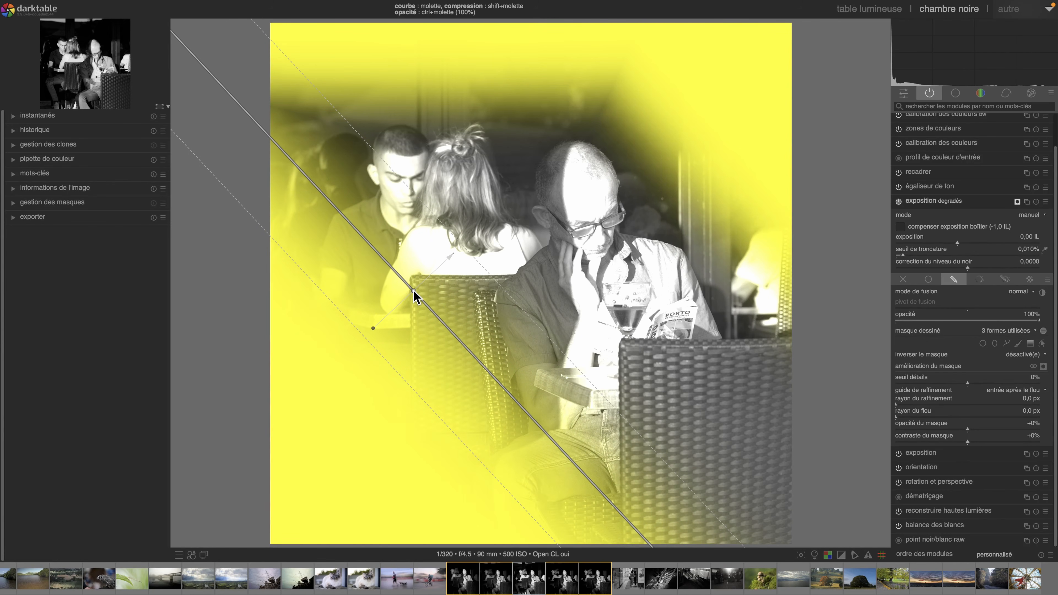
Add a fourth gradient, rotate it to vertical and move it closer to the photo's left edge.
{"action": "left_click", "coordinate": [1030, 342]}
{"action": "left_click", "coordinate": [334, 199]}
{"action": "left_click_drag", "start_coordinate": [334, 144], "coordinate": [281, 201]}
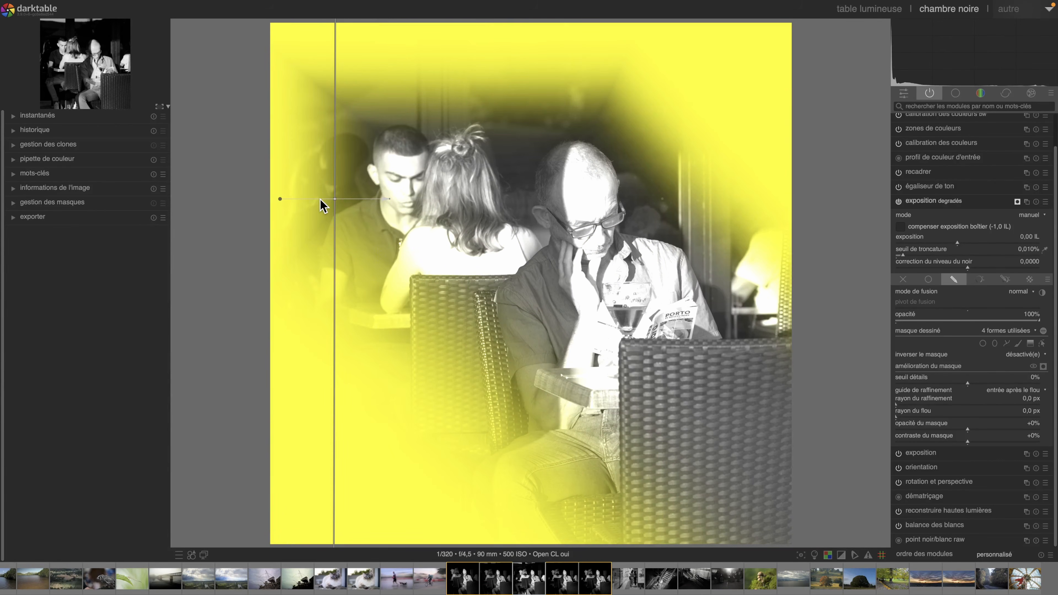
{"action": "left_click_drag", "start_coordinate": [331, 204], "coordinate": [315, 205]}
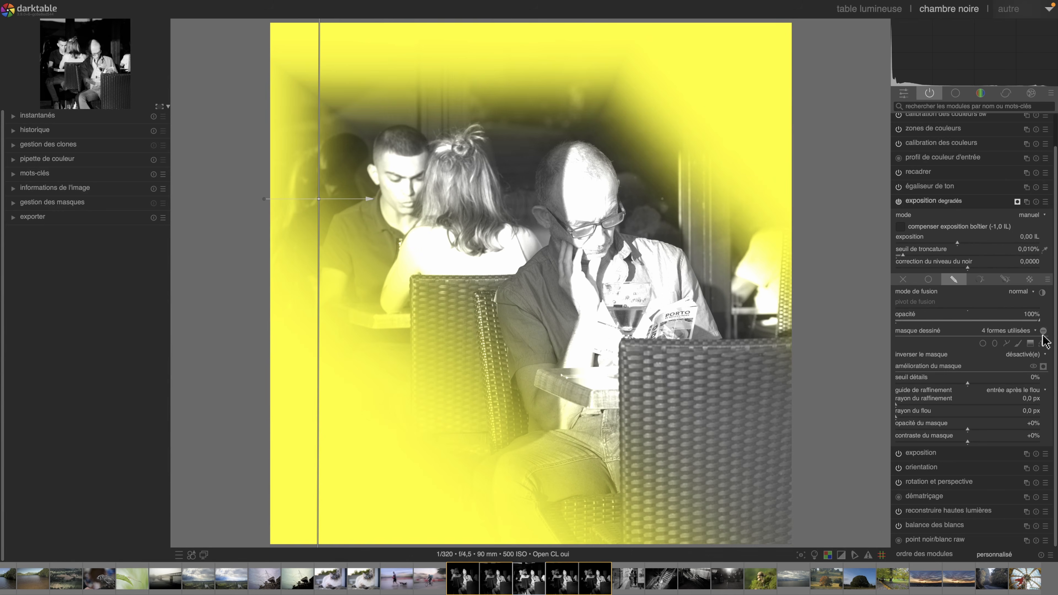
Hide the mask overlay and gradient guides, and lower the exposure of the masked edges to -2.02 IL.
{"action": "left_click", "coordinate": [1043, 366]}
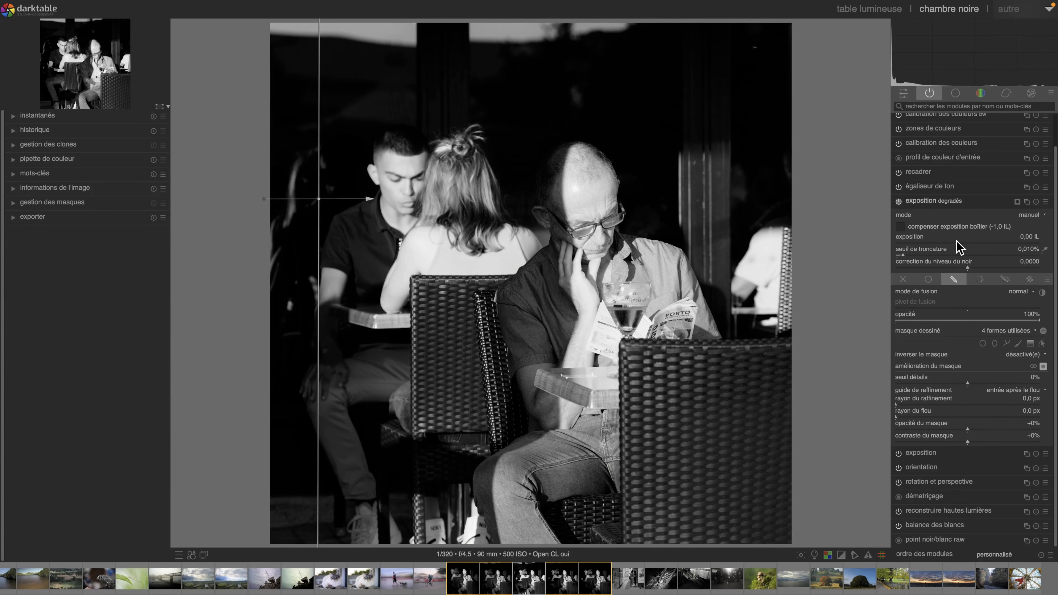
{"action": "left_click", "coordinate": [1042, 343]}
{"action": "left_click", "coordinate": [1042, 344]}
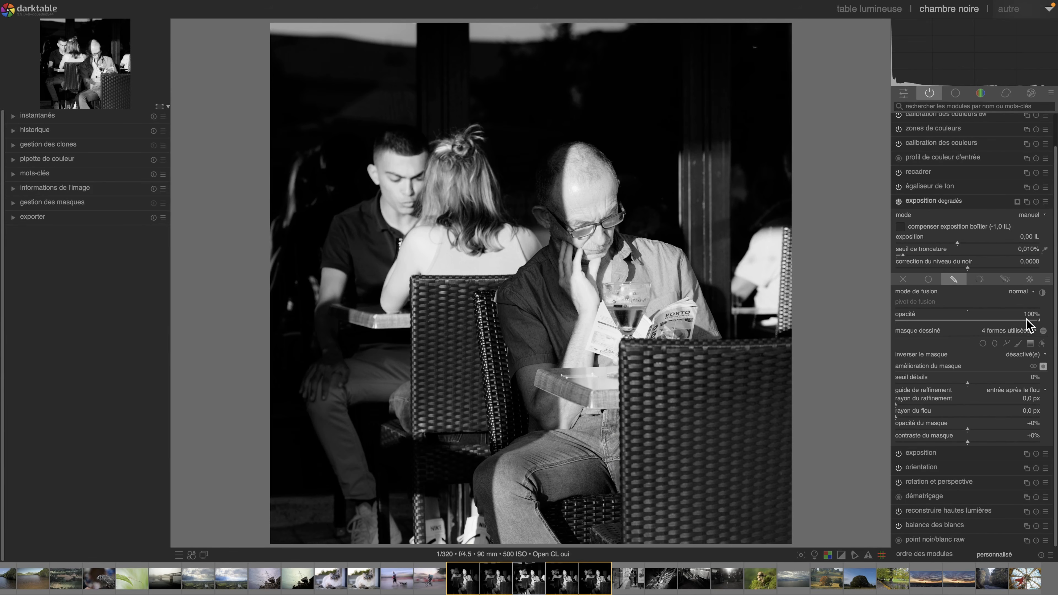
{"action": "left_click", "coordinate": [946, 243]}
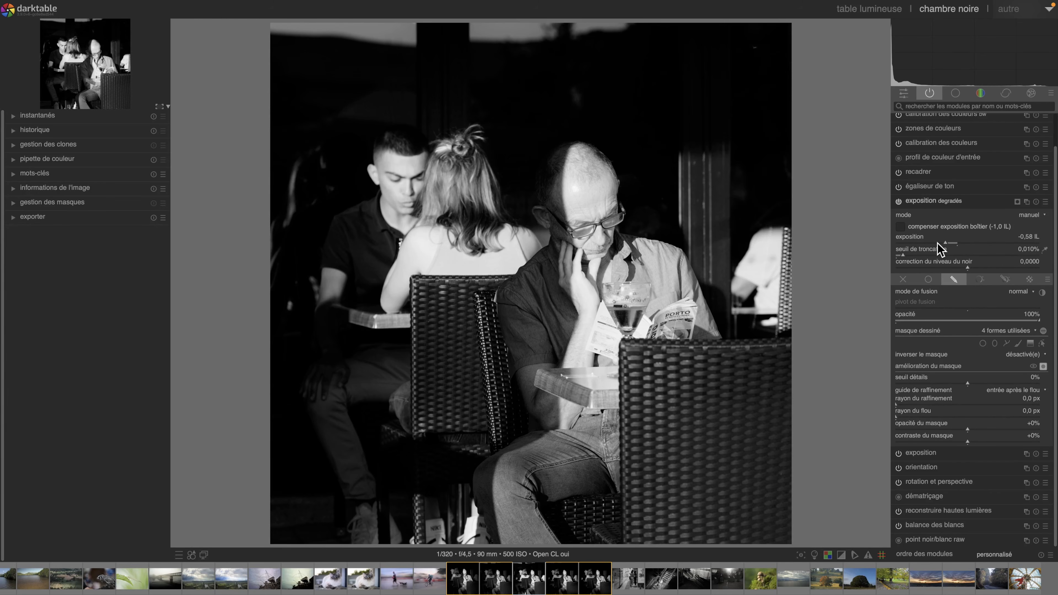
{"action": "left_click_drag", "start_coordinate": [937, 244], "coordinate": [915, 242]}
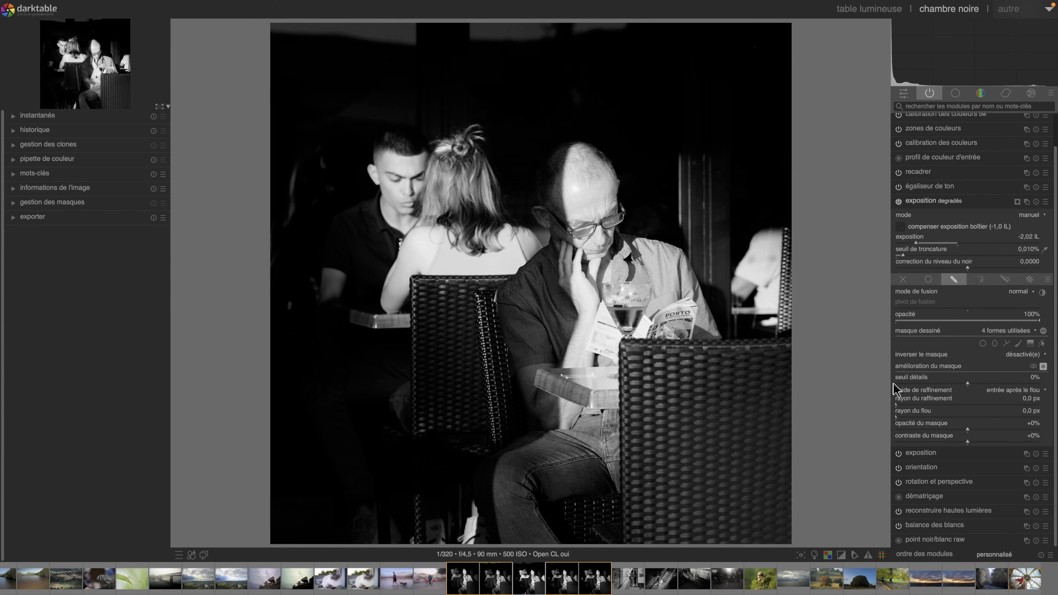
Compare the photo with the exposition degradés instance off and on, and collapse the module.
{"action": "left_click", "coordinate": [898, 202]}
{"action": "left_click", "coordinate": [898, 202]}
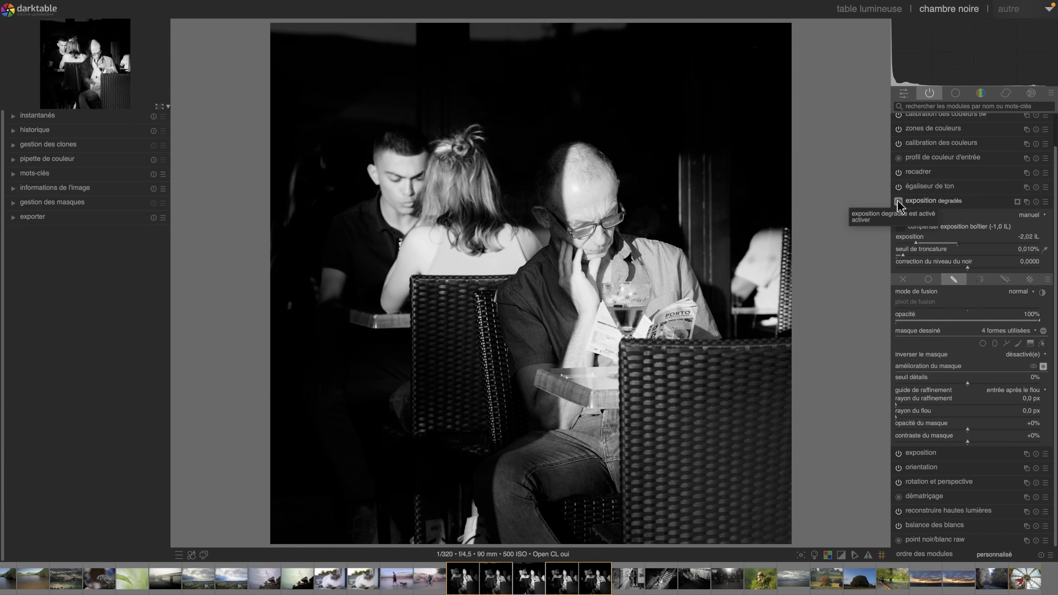
{"action": "left_click", "coordinate": [898, 202]}
{"action": "left_click", "coordinate": [898, 201]}
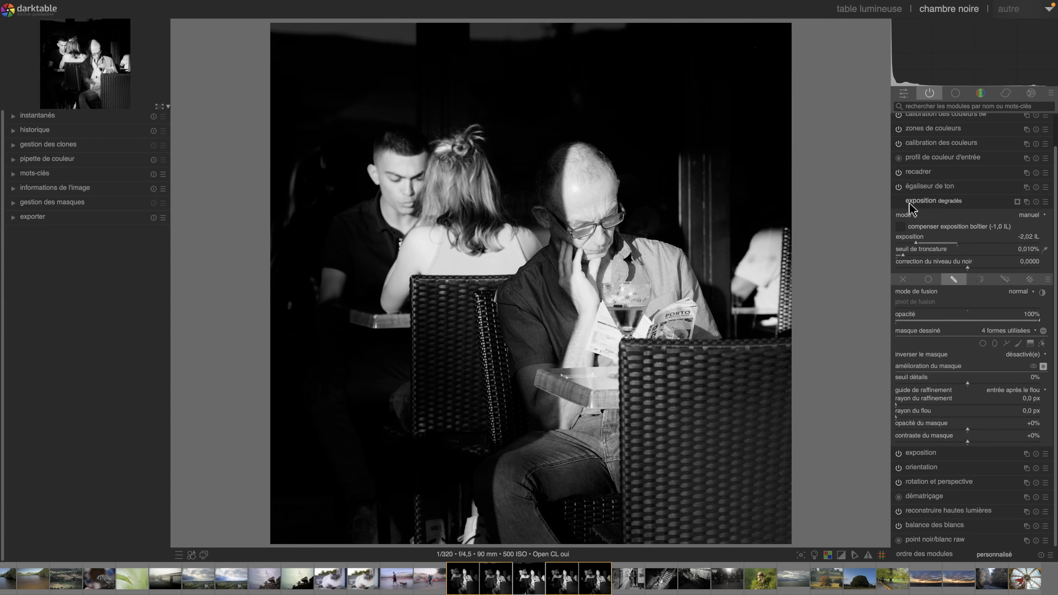
{"action": "left_click", "coordinate": [920, 202]}
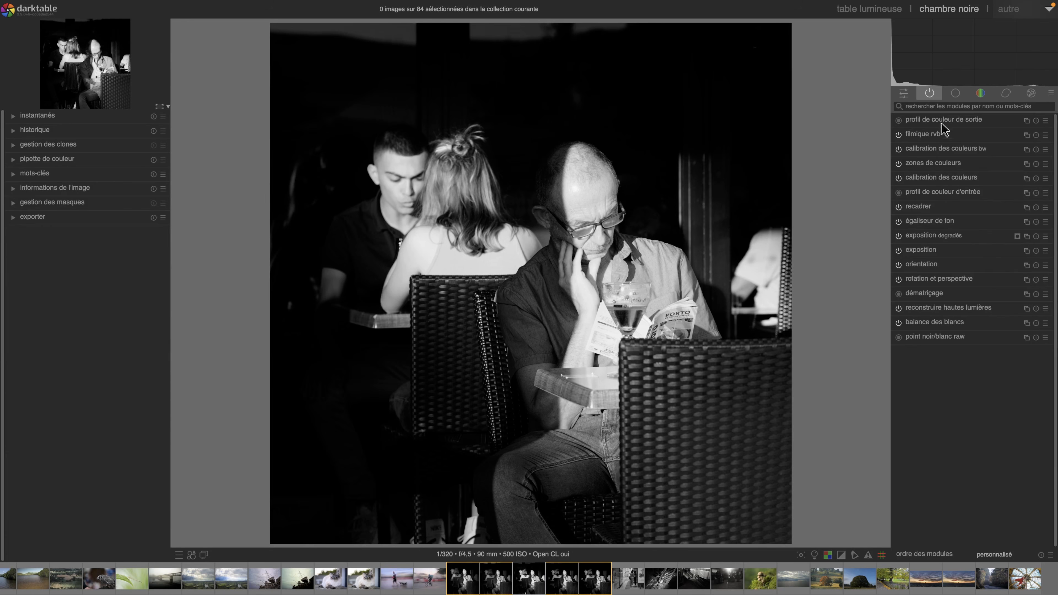
Create a new instance of égaliseur de ton and name it "personne à droite".
{"action": "left_click", "coordinate": [955, 93]}
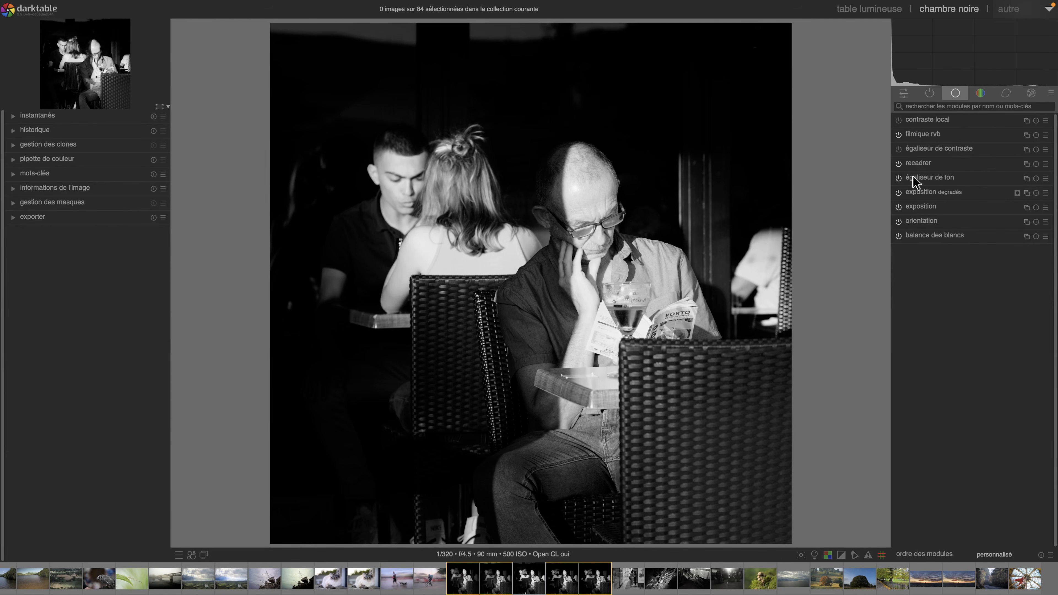
{"action": "right_click", "coordinate": [1026, 179]}
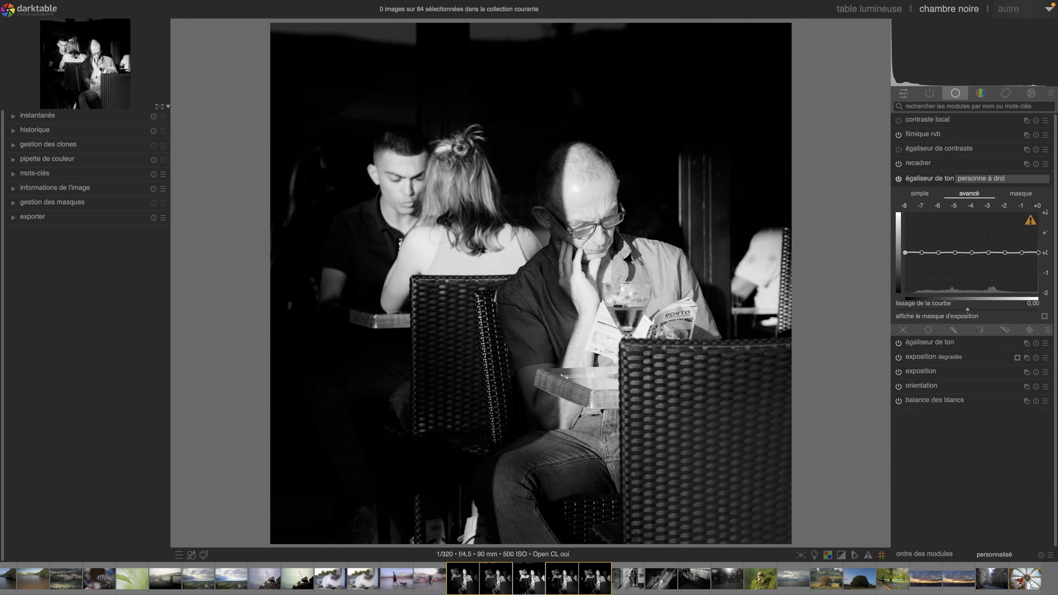
{"action": "key", "text": "Return"}
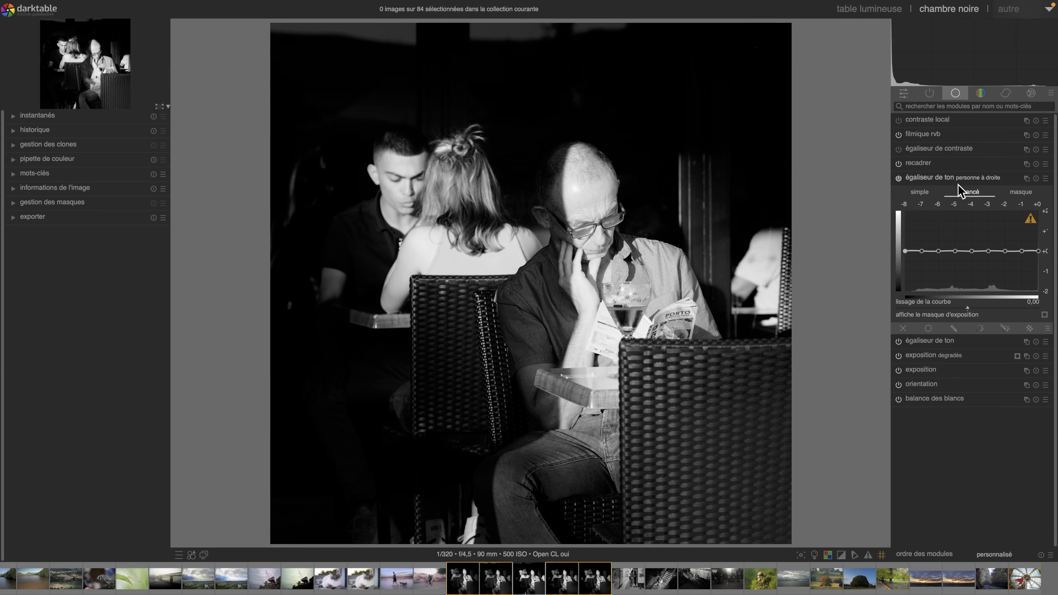
Auto-adjust the exposure and contrast compensation of the new instance's mask, and briefly preview the exposure mask.
{"action": "left_click", "coordinate": [1024, 193]}
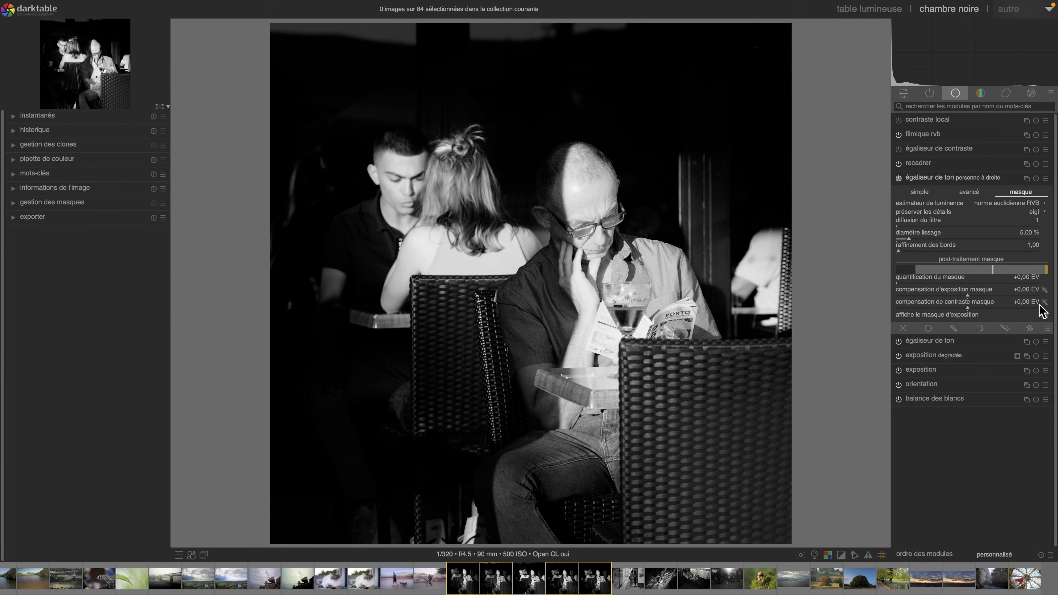
{"action": "left_click", "coordinate": [1043, 290]}
{"action": "left_click", "coordinate": [944, 295]}
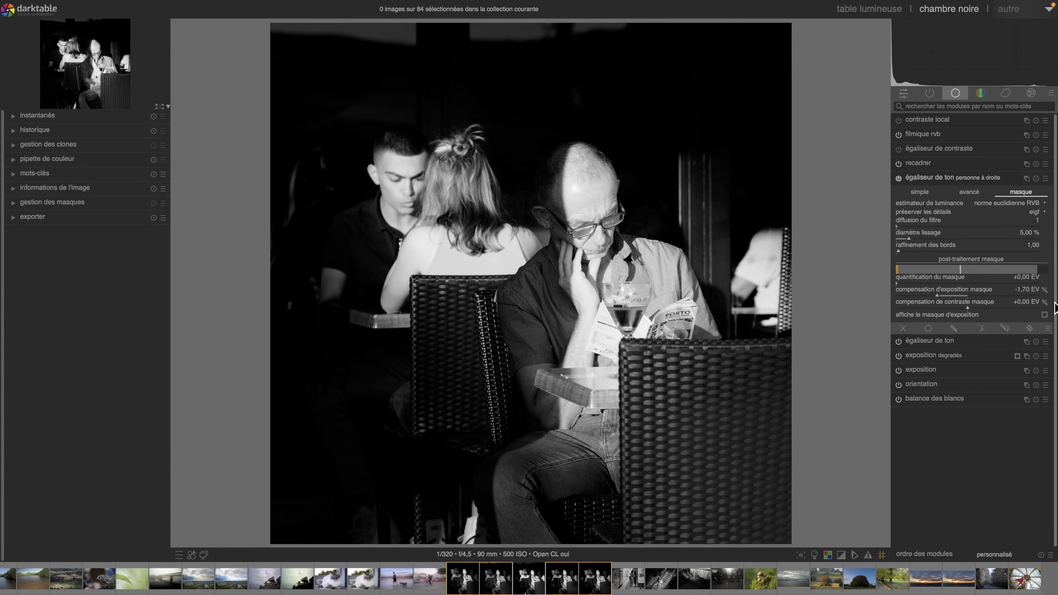
{"action": "left_click", "coordinate": [1044, 290]}
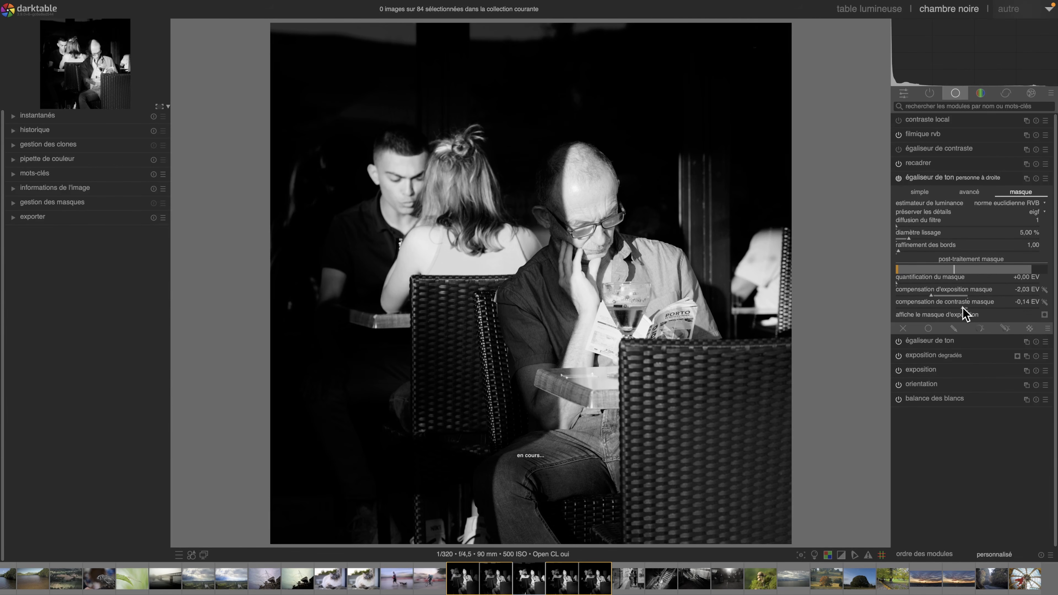
{"action": "left_click", "coordinate": [975, 190]}
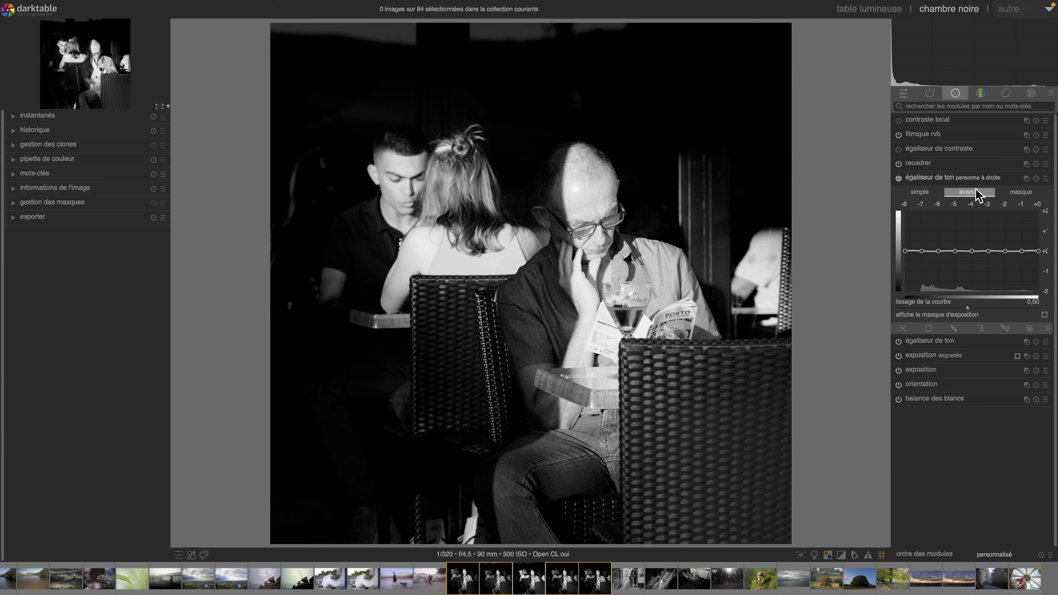
{"action": "left_click", "coordinate": [1043, 314]}
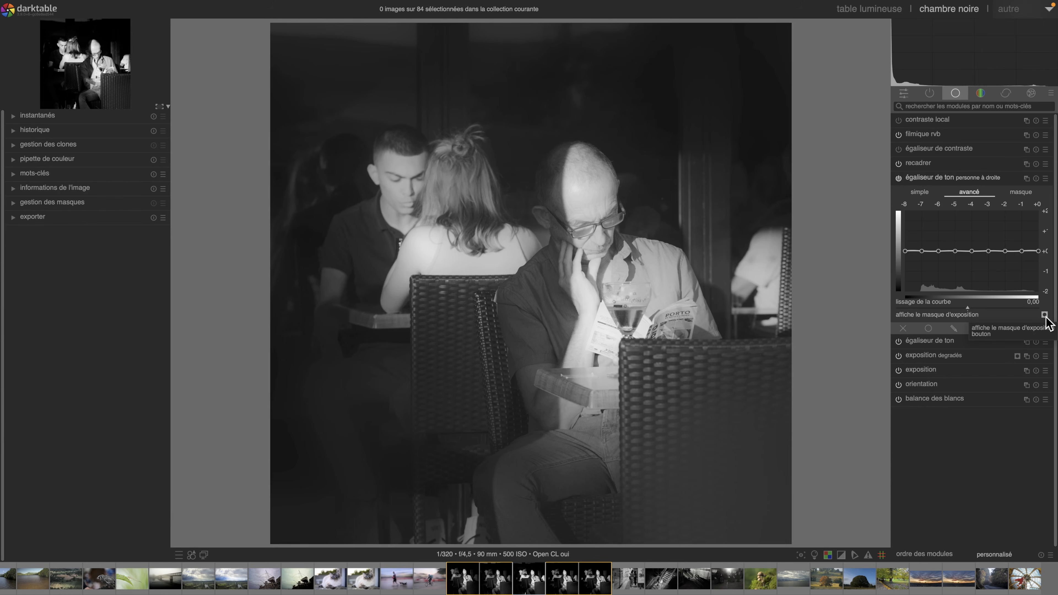
{"action": "left_click", "coordinate": [1044, 315]}
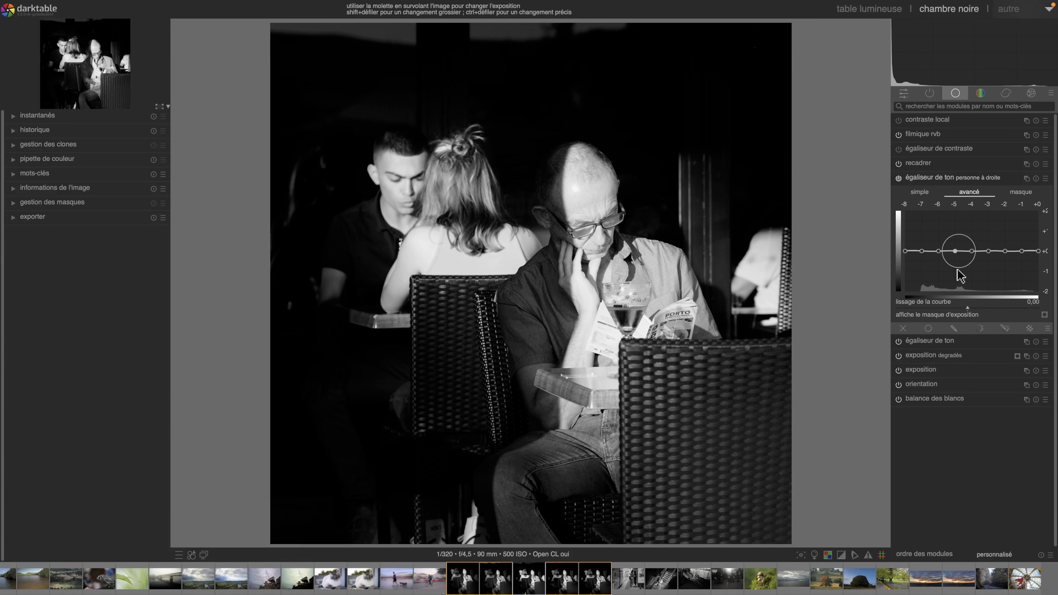
Draw a closed path mask around the bright seated figure at the photo's right edge.
{"action": "left_click", "coordinate": [958, 331]}
{"action": "left_click", "coordinate": [1005, 372]}
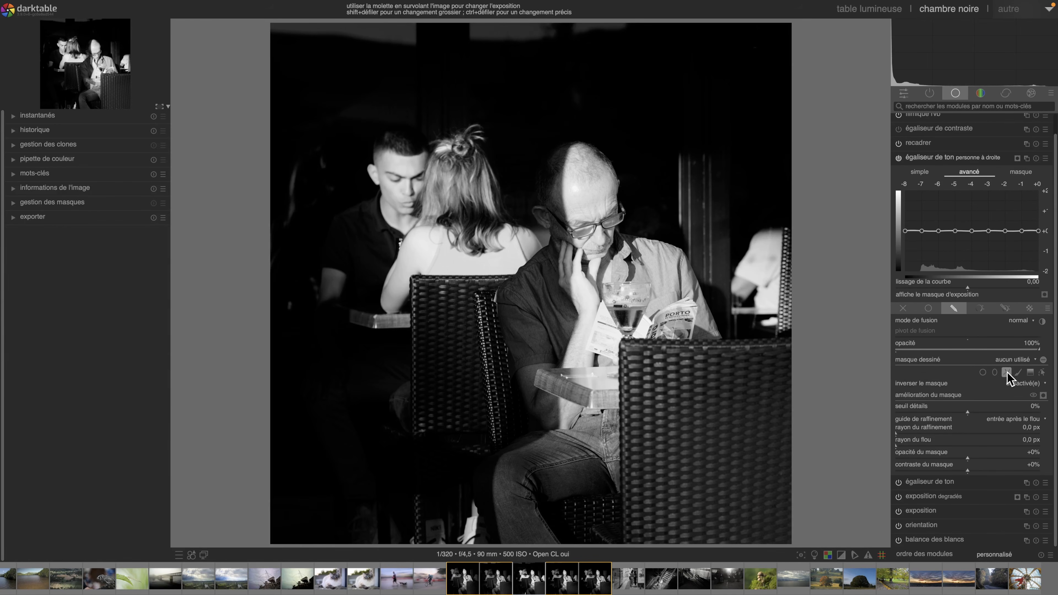
{"action": "left_click", "coordinate": [795, 217]}
{"action": "left_click", "coordinate": [717, 263]}
{"action": "left_click", "coordinate": [722, 287]}
{"action": "left_click", "coordinate": [733, 317]}
{"action": "left_click", "coordinate": [758, 333]}
{"action": "left_click", "coordinate": [793, 337]}
{"action": "left_click", "coordinate": [823, 324]}
{"action": "right_click", "coordinate": [807, 272]}
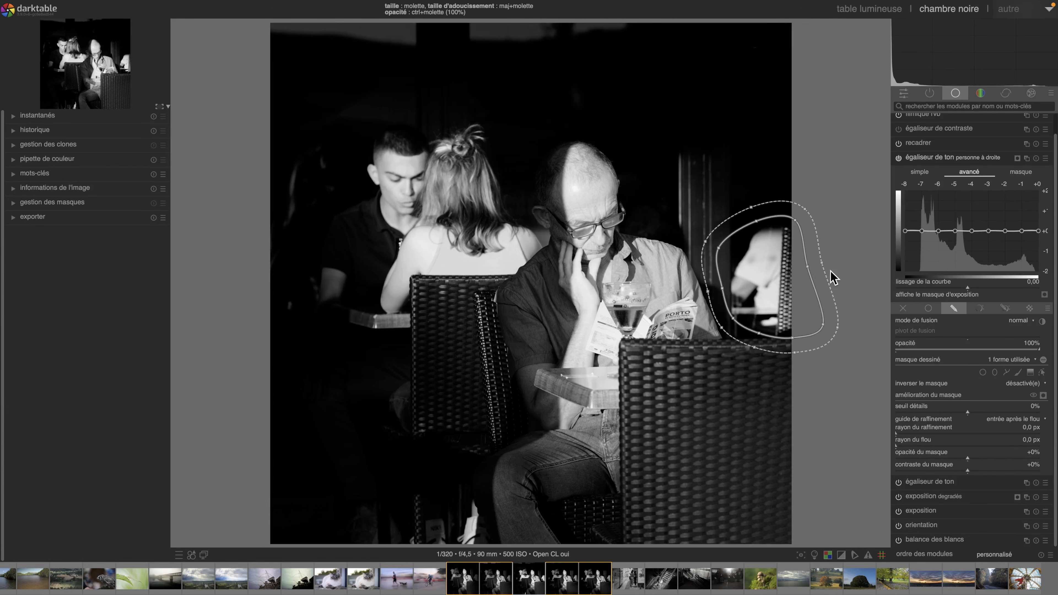
Refine the path mask around the seated figure with a 38,4 px rayon du raffinement and slightly shrink its shape, checking the mask overlay.
{"action": "left_click", "coordinate": [1043, 395]}
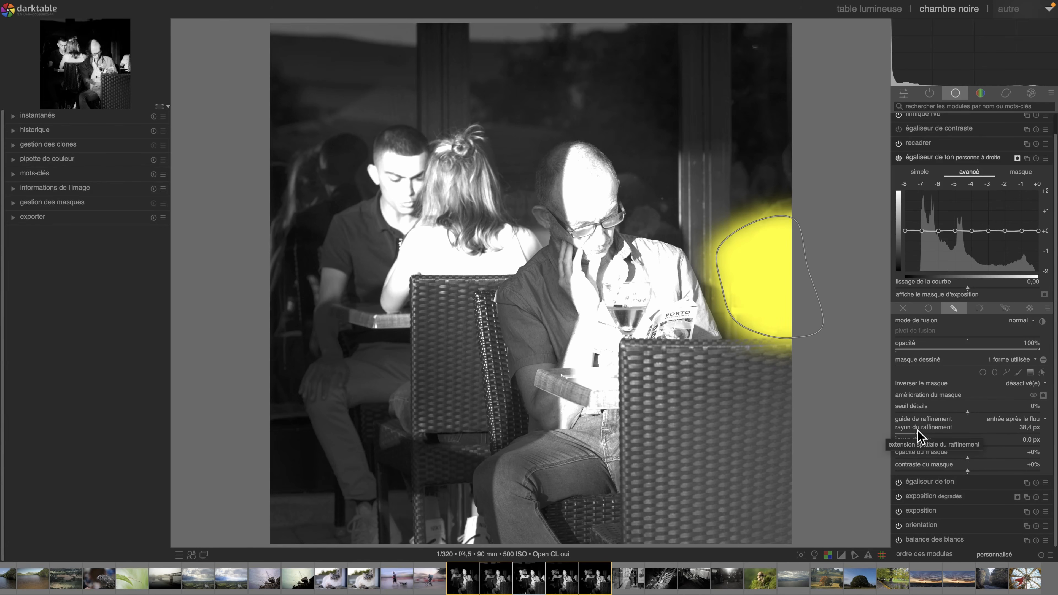
{"action": "scroll", "coordinate": [763, 276], "scroll_direction": "down", "scroll_amount": 1}
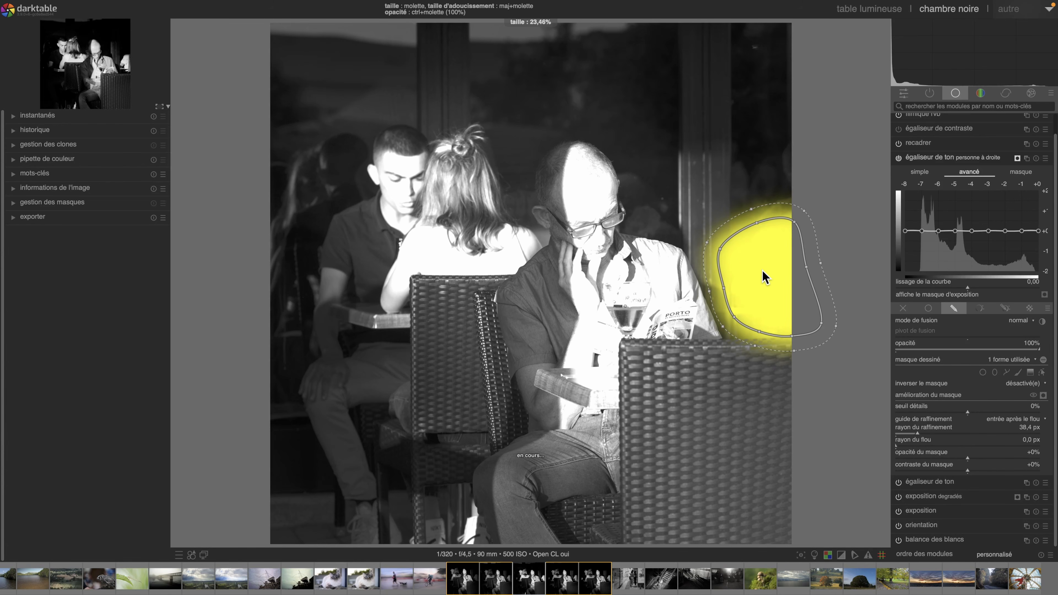
{"action": "scroll", "coordinate": [763, 276], "scroll_direction": "down", "scroll_amount": 1}
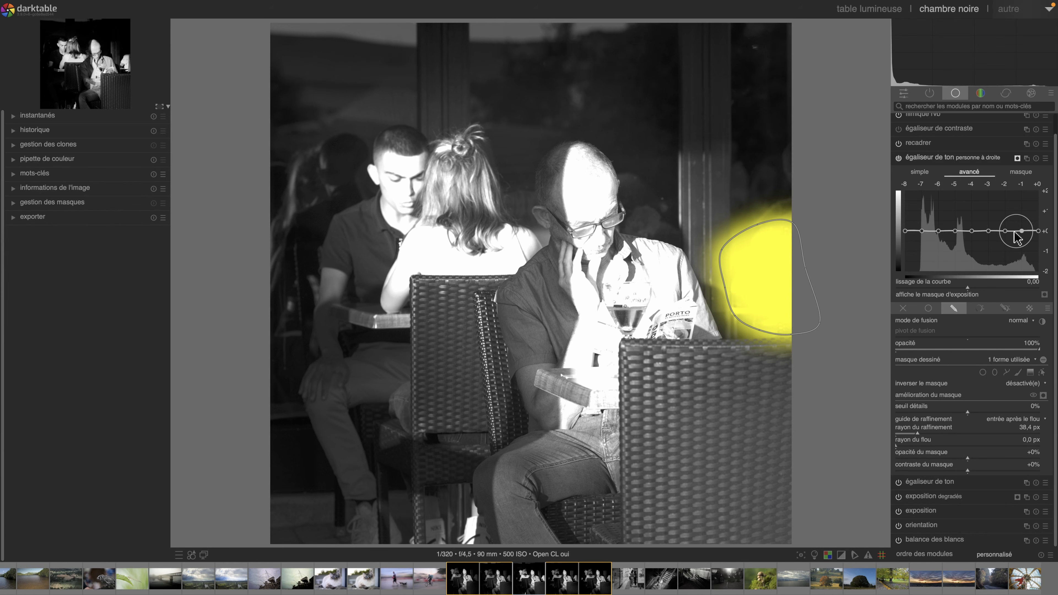
{"action": "left_click", "coordinate": [1043, 396]}
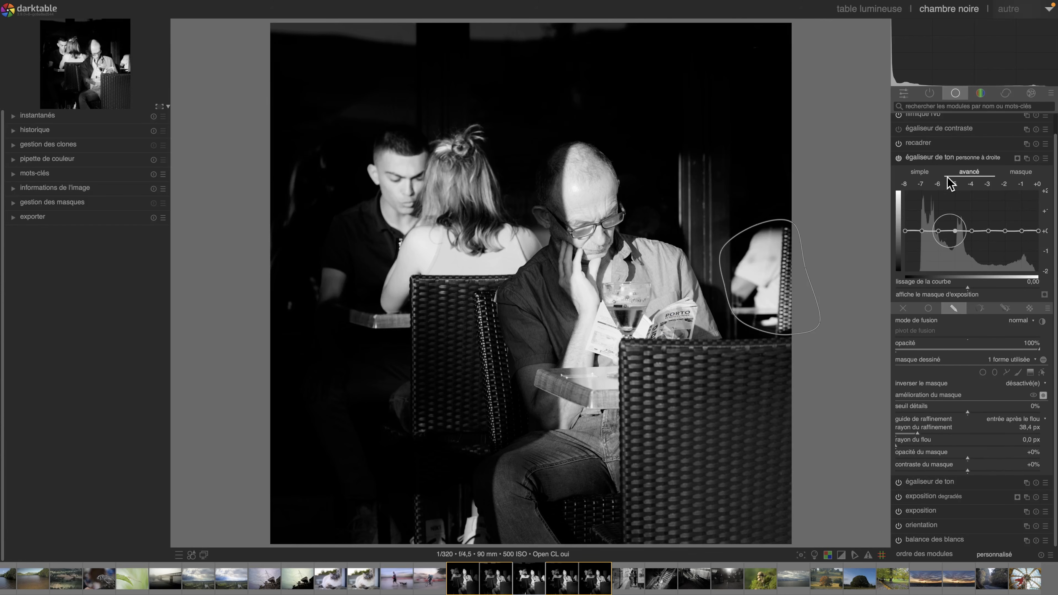
Hide the mask outline, lower the highlight end of the "personne à droite" égaliseur de ton curve, and collapse the module.
{"action": "left_click", "coordinate": [1040, 373]}
{"action": "left_click", "coordinate": [1041, 372]}
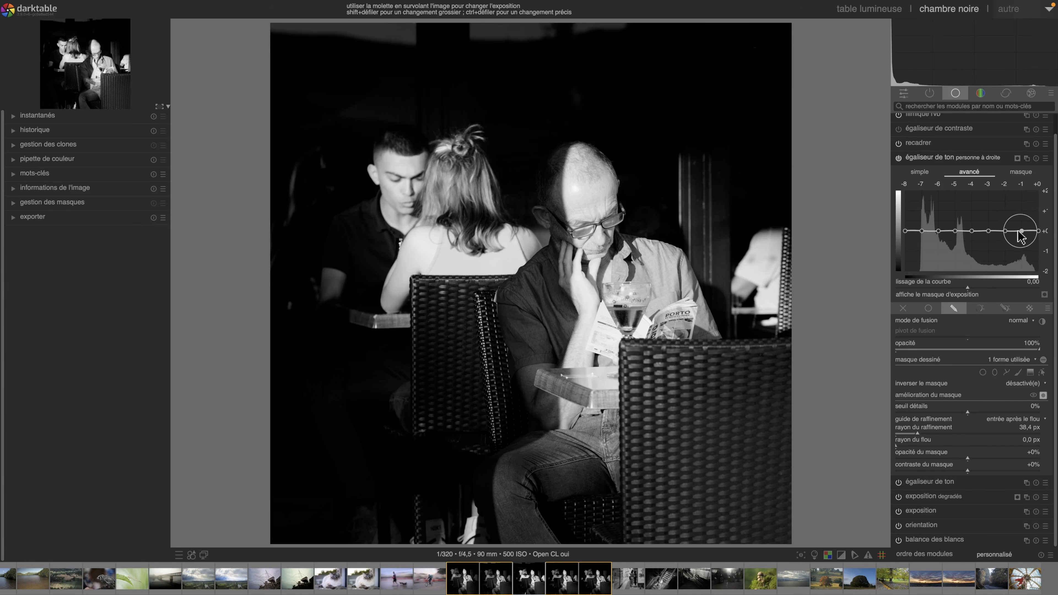
{"action": "left_click_drag", "start_coordinate": [1029, 230], "coordinate": [999, 252]}
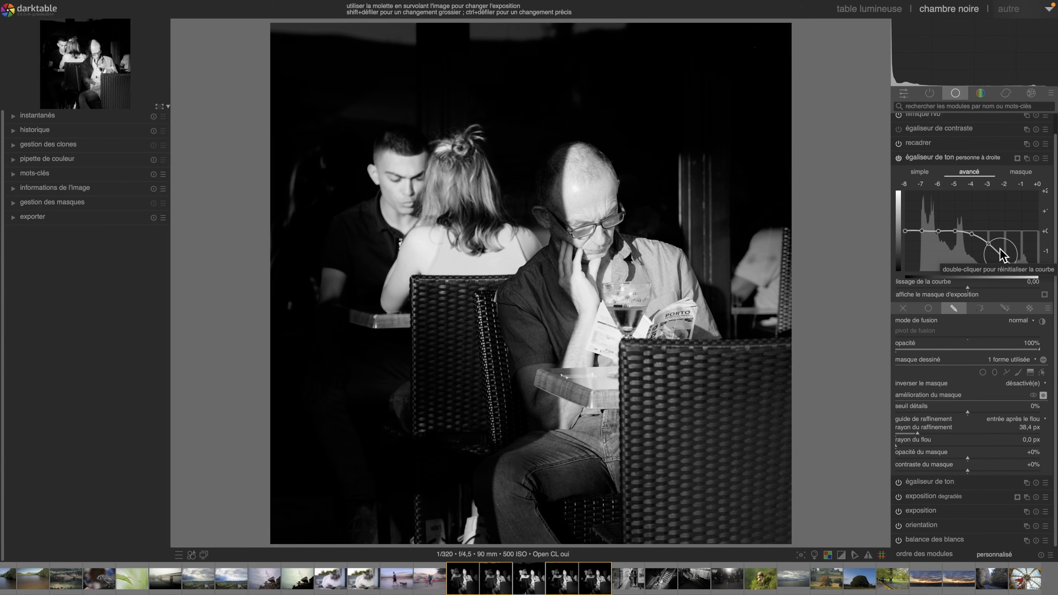
{"action": "left_click", "coordinate": [931, 158]}
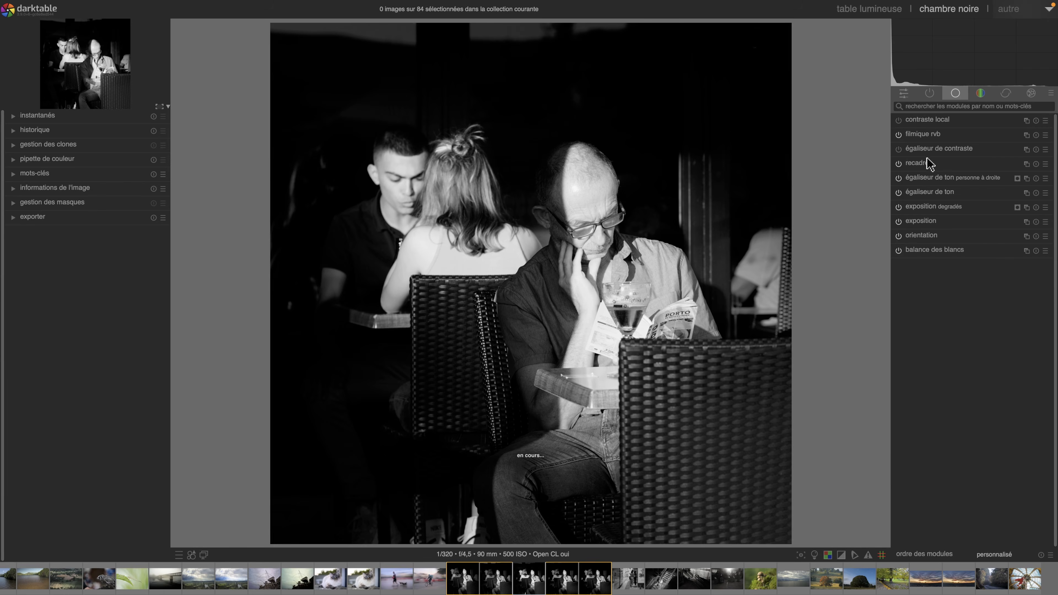
{"action": "left_click", "coordinate": [1026, 178]}
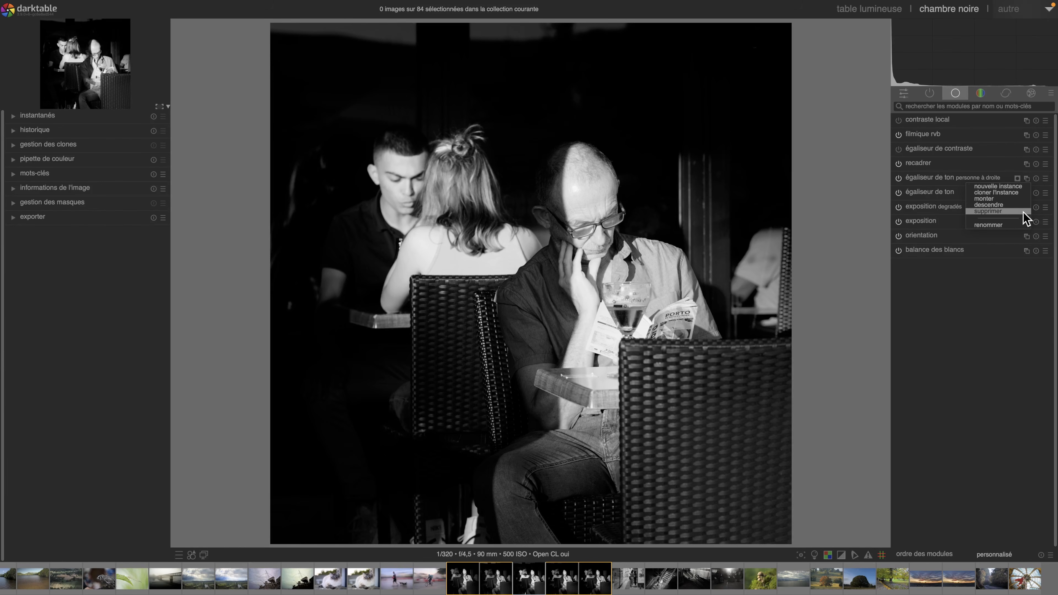
{"action": "left_click", "coordinate": [1009, 193]}
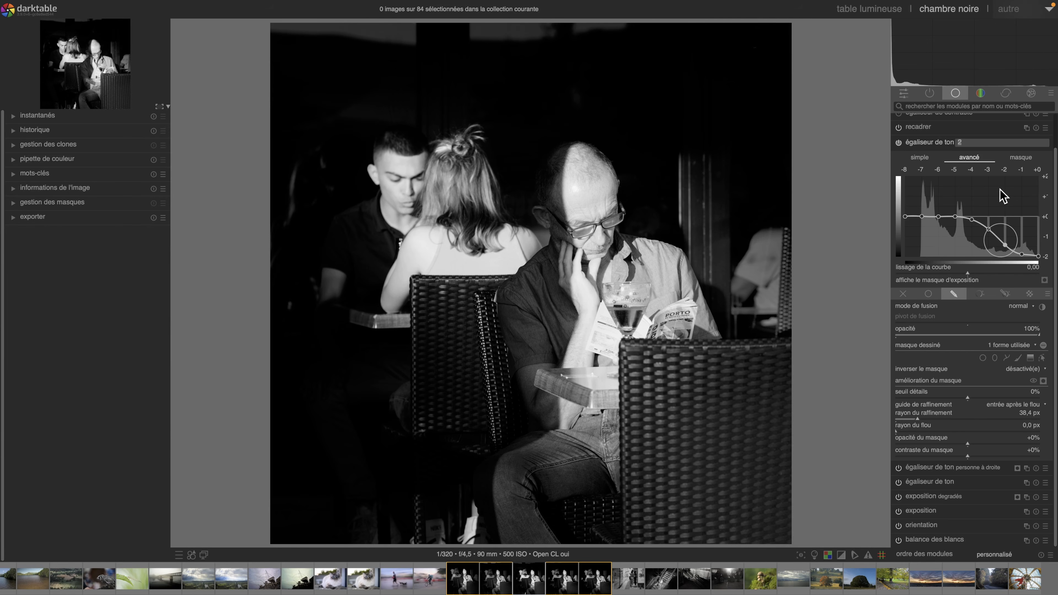
{"action": "left_click", "coordinate": [898, 143]}
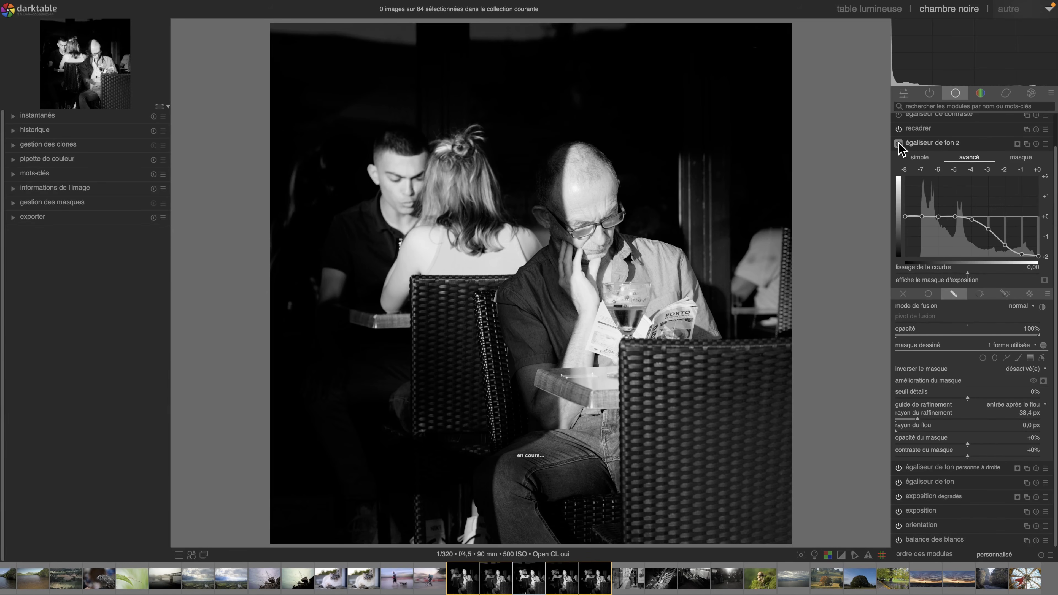
{"action": "left_click", "coordinate": [1026, 144]}
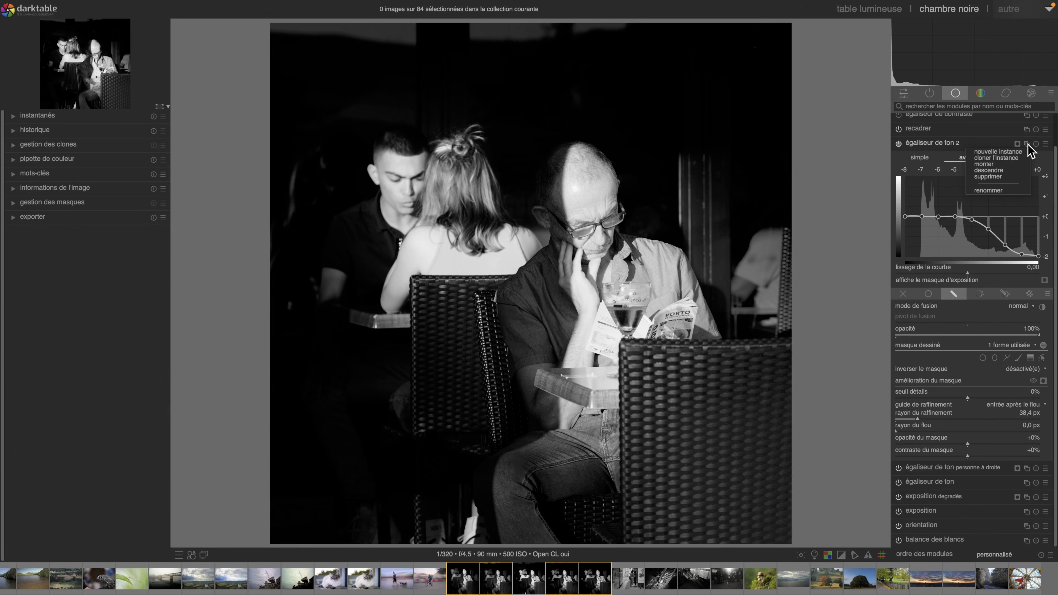
{"action": "left_click", "coordinate": [1000, 177]}
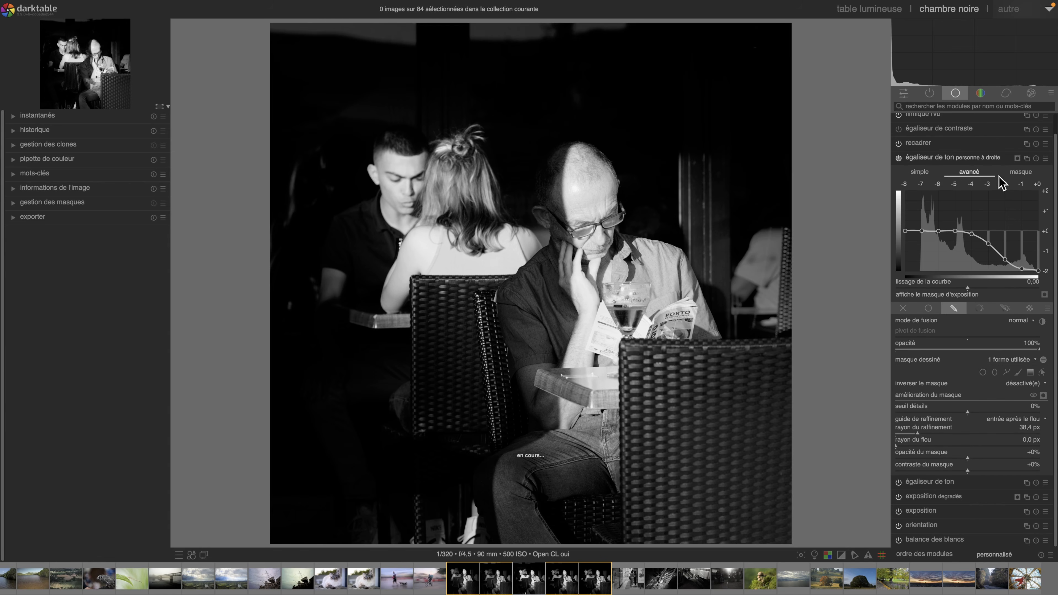
Create a new instance of exposition among the active modules and name it "personne à droite".
{"action": "left_click", "coordinate": [928, 158]}
{"action": "left_click", "coordinate": [929, 93]}
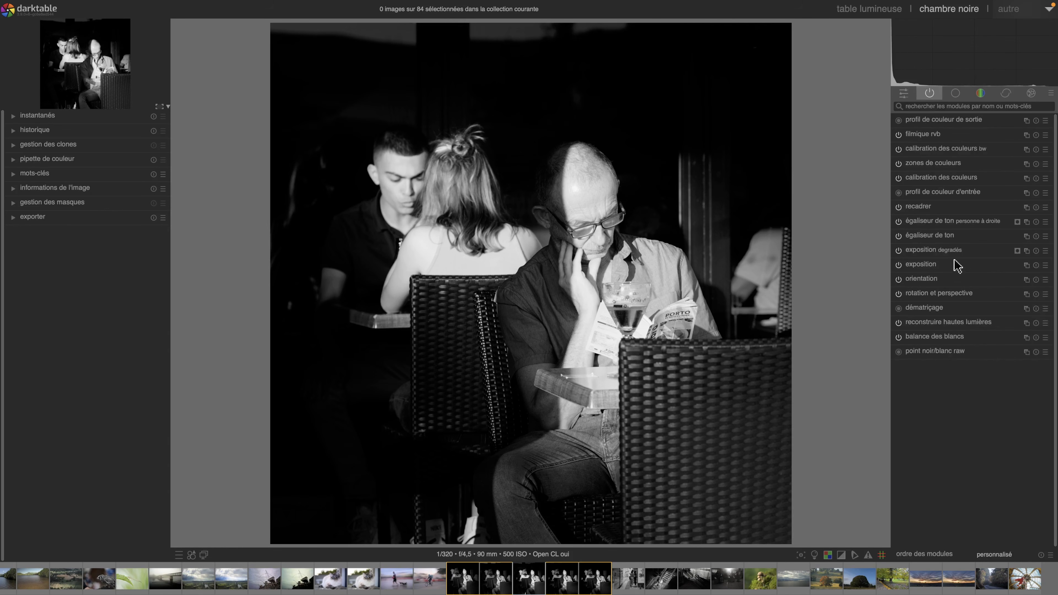
{"action": "right_click", "coordinate": [1026, 251]}
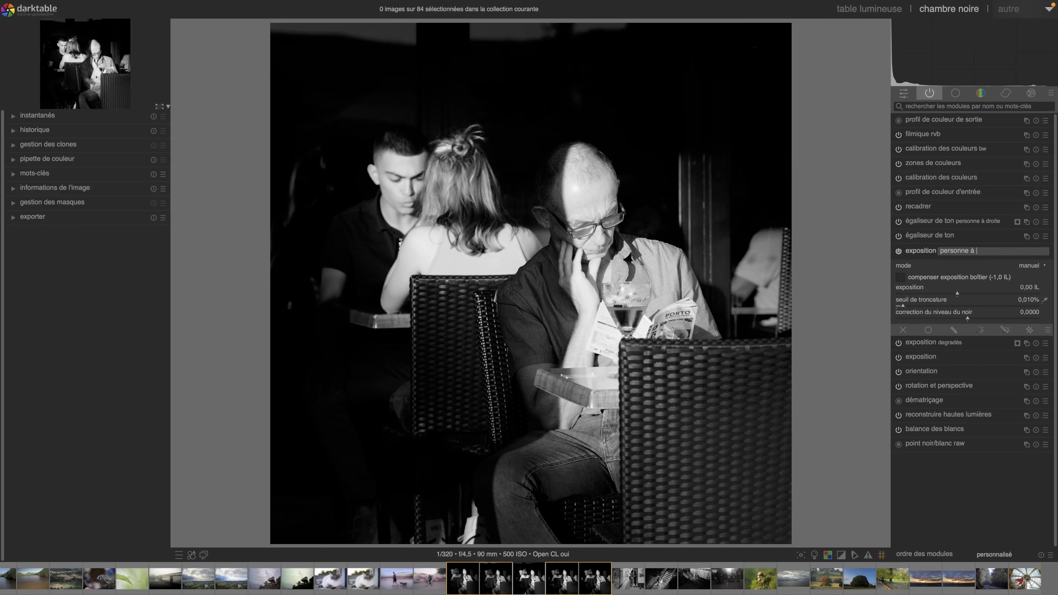
{"action": "key", "text": "Return"}
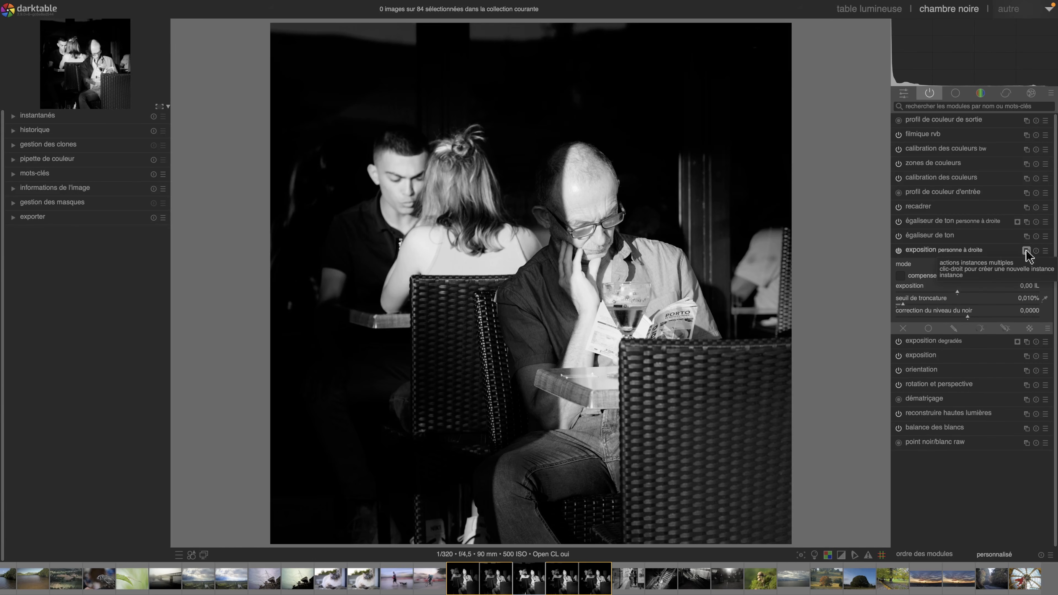
Give the new exposition instance the existing drawn mask group of égaliseur de ton "personne à droite" and briefly display the mask.
{"action": "left_click", "coordinate": [954, 328]}
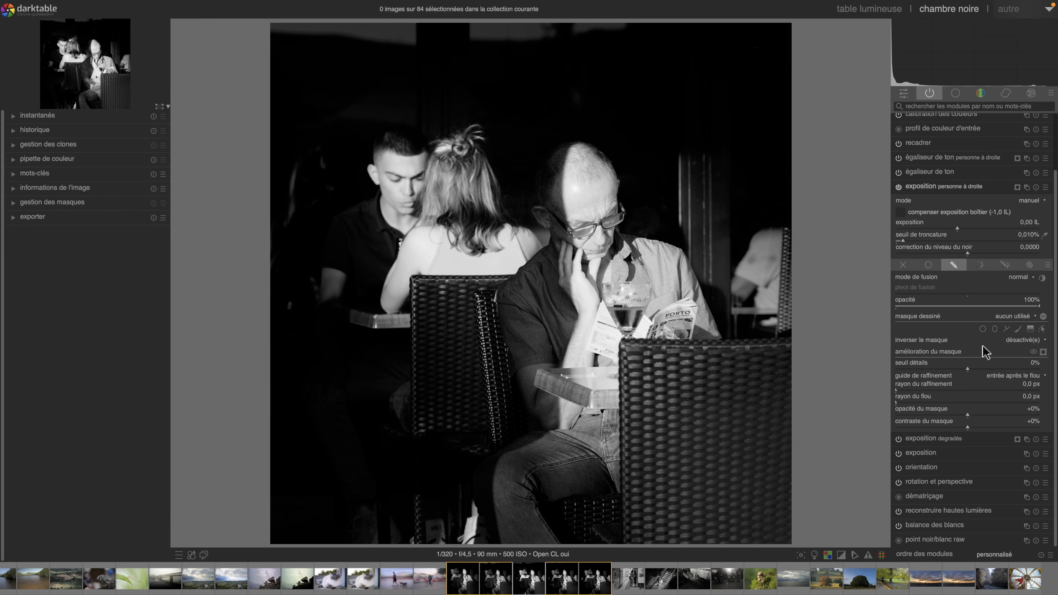
{"action": "left_click", "coordinate": [1013, 317]}
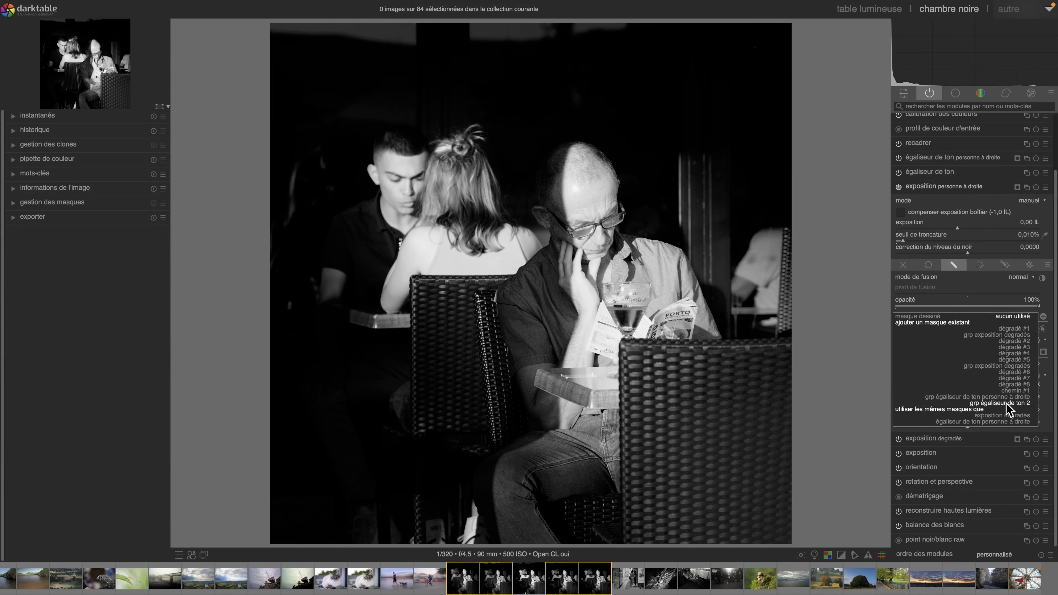
{"action": "left_click", "coordinate": [976, 398]}
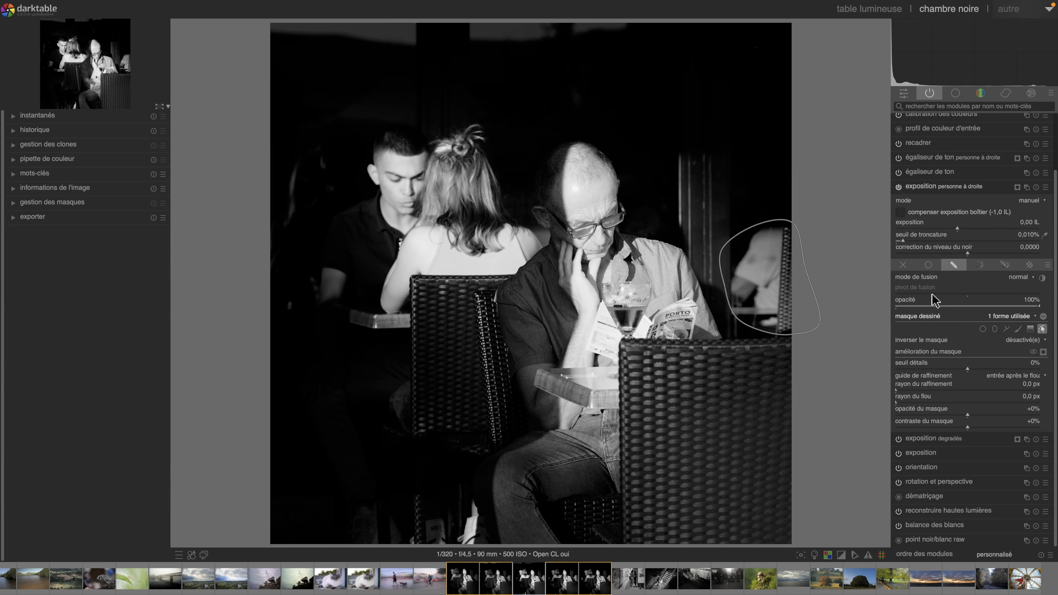
{"action": "left_click", "coordinate": [1042, 352]}
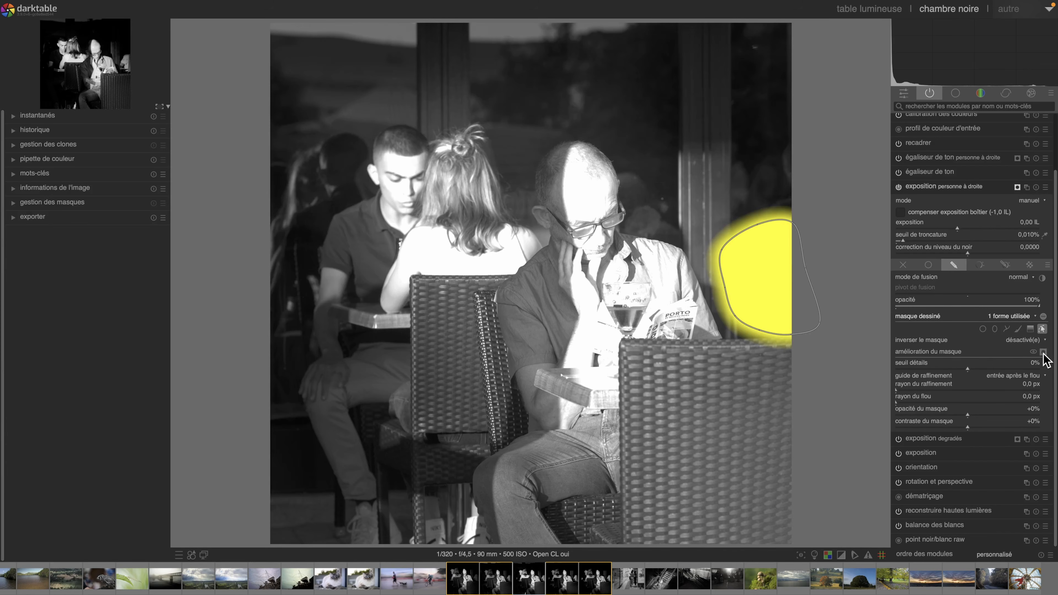
{"action": "left_click", "coordinate": [1042, 351]}
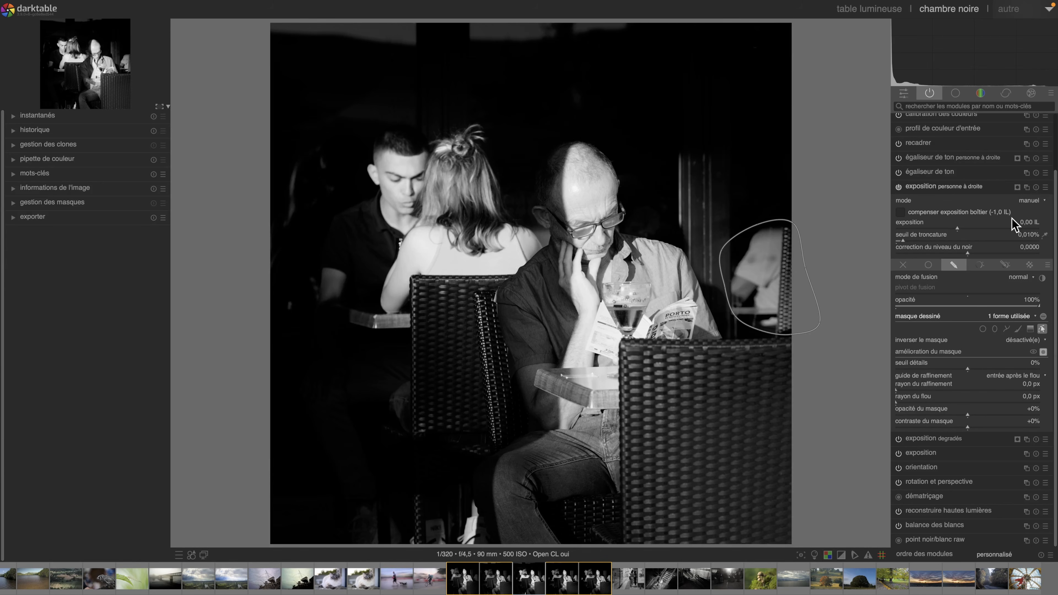
Hide the mask outline and set the exposure of the "personne à droite" exposition instance to -1,97 IL.
{"action": "left_click", "coordinate": [1041, 329]}
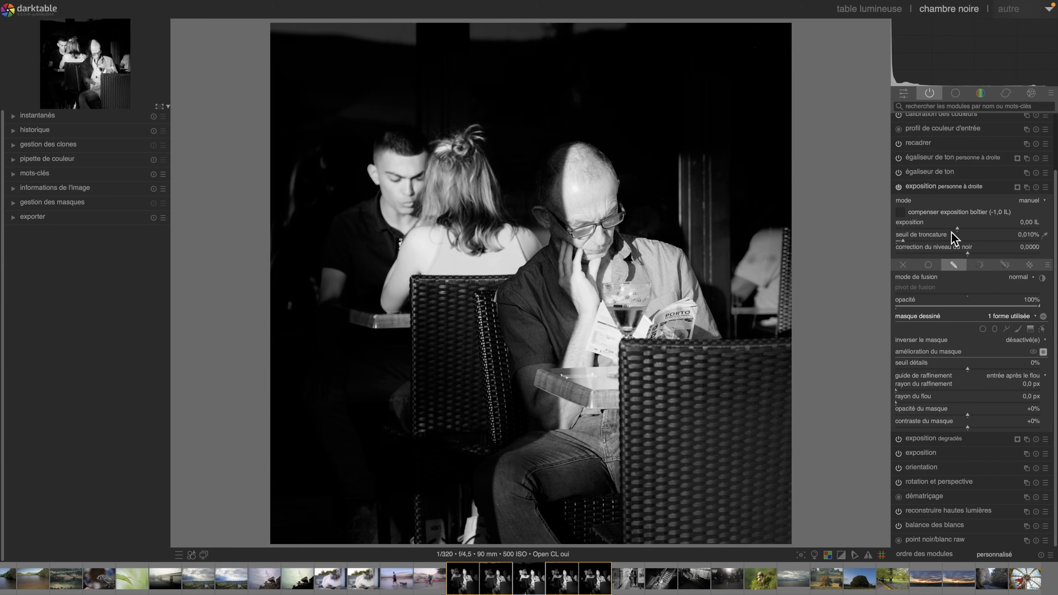
{"action": "left_click_drag", "start_coordinate": [951, 234], "coordinate": [940, 233]}
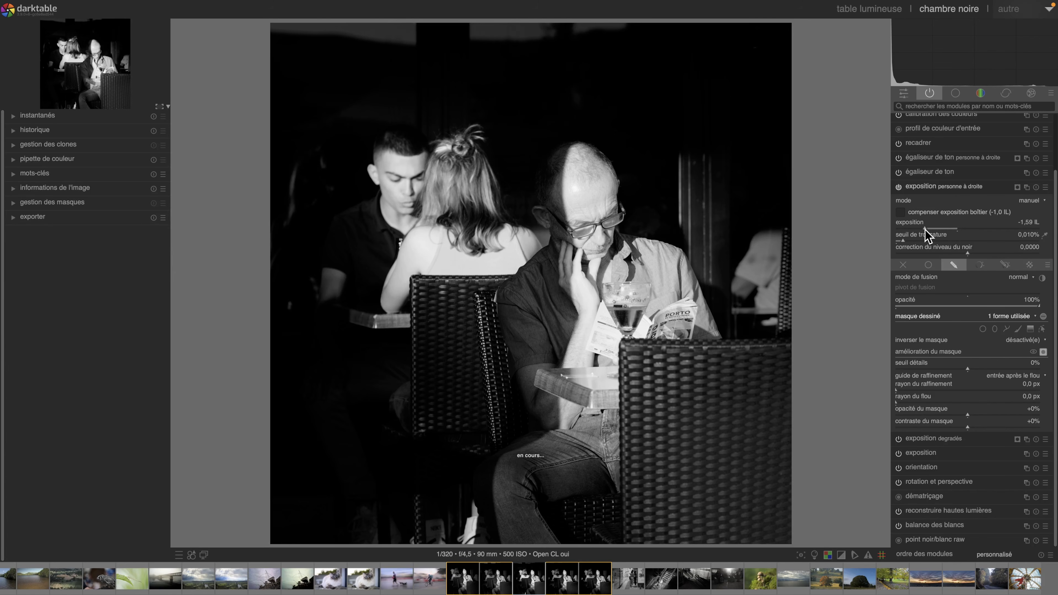
{"action": "left_click_drag", "start_coordinate": [925, 235], "coordinate": [909, 235]}
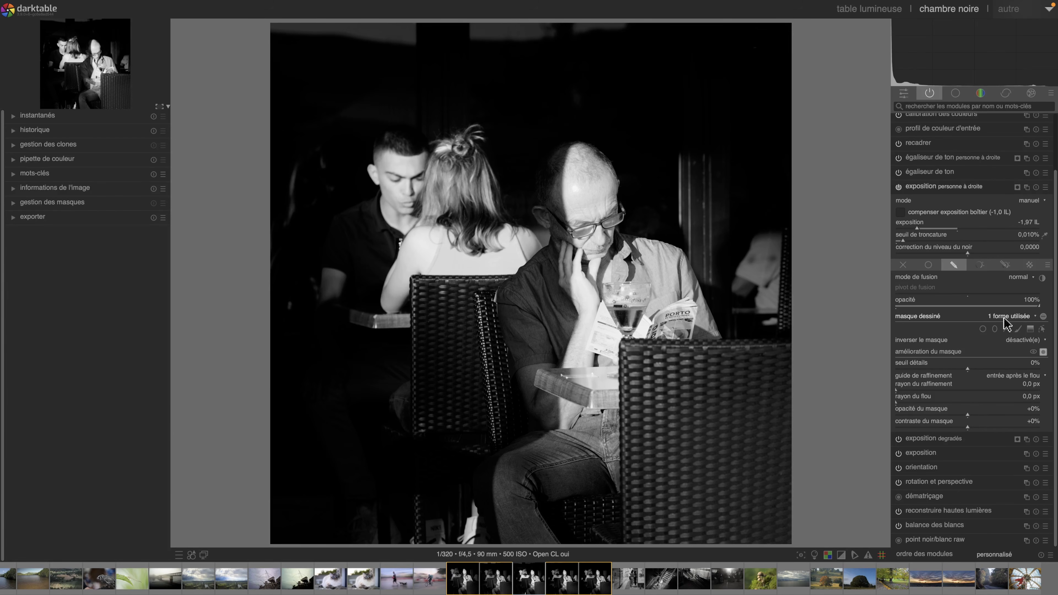
Switch the exposition instance to a combined drawn and parametric mask on the Jz channel, with the mask overlay displayed.
{"action": "left_click", "coordinate": [1043, 351]}
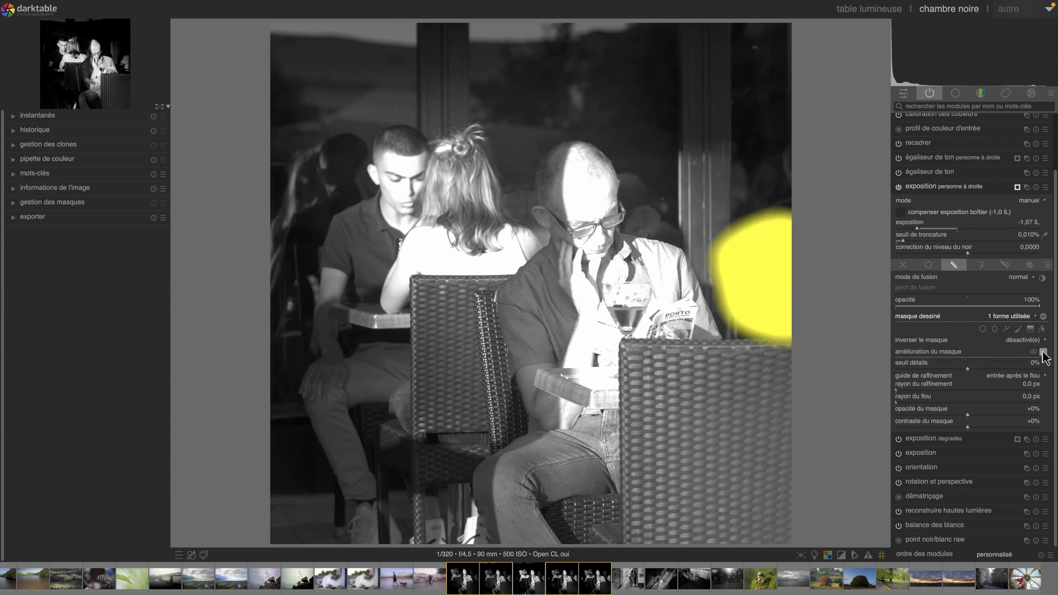
{"action": "left_click", "coordinate": [983, 265]}
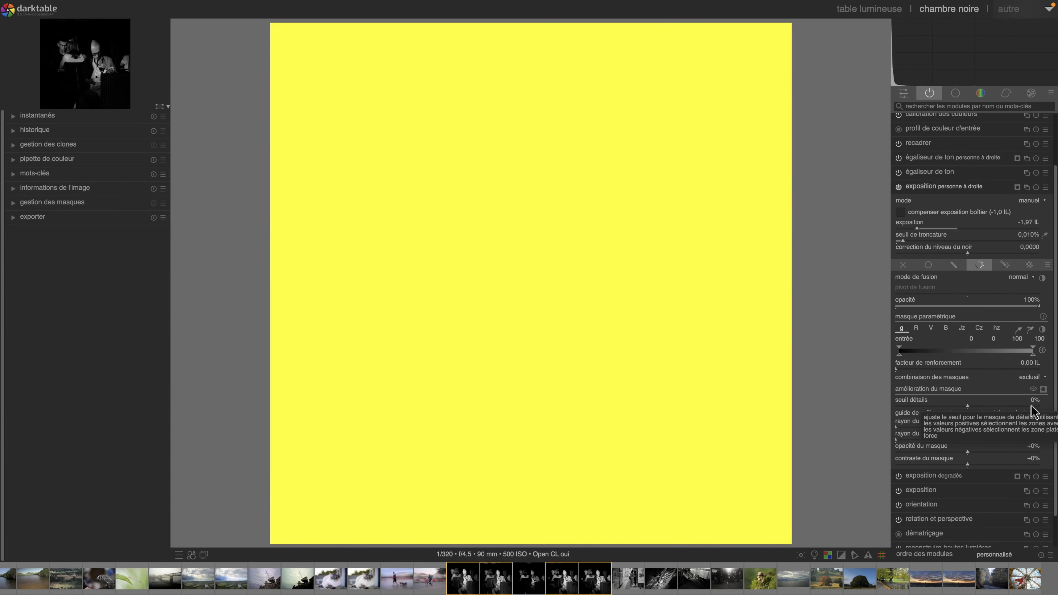
{"action": "left_click", "coordinate": [1005, 265]}
{"action": "left_click", "coordinate": [962, 354]}
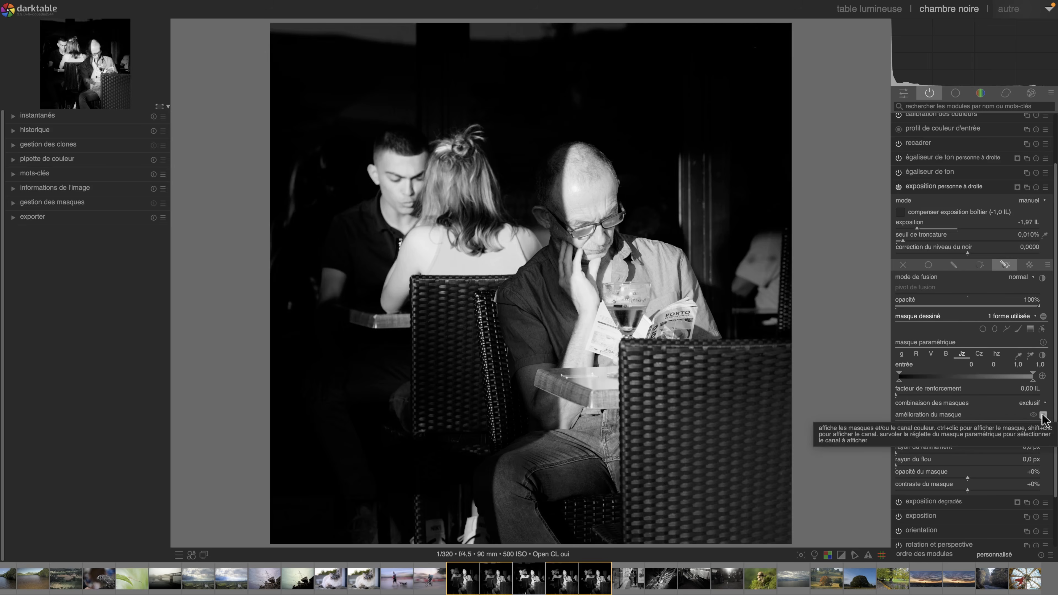
{"action": "left_click", "coordinate": [1044, 415]}
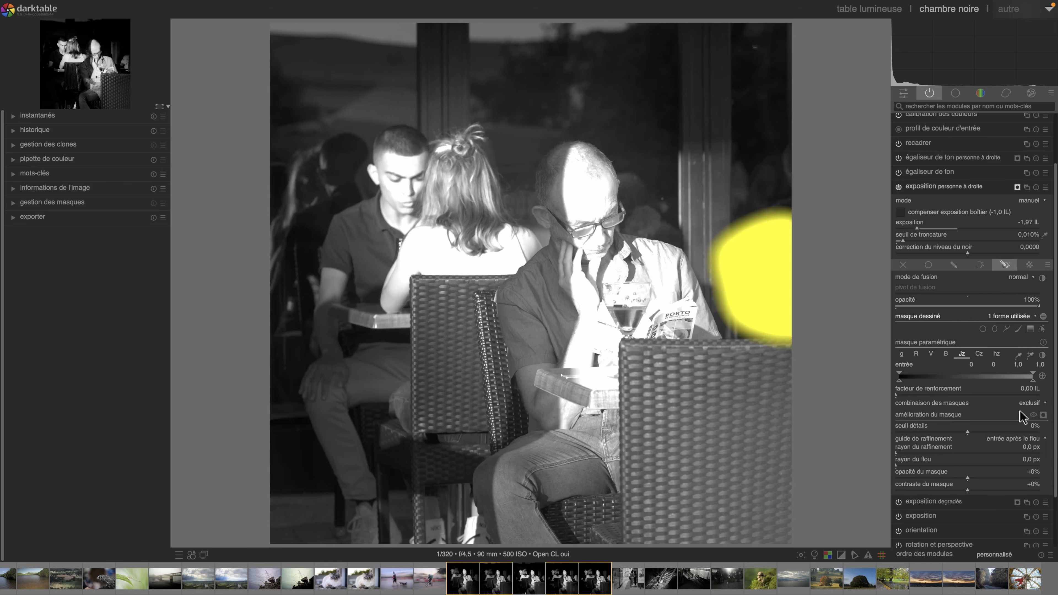
Limit the Jz input range to start at 0,42 and 0,79, set rayon du raffinement to 42,0 px and rayon du flou to 7,1 px, and hide the overlay.
{"action": "left_click_drag", "start_coordinate": [899, 384], "coordinate": [995, 374]}
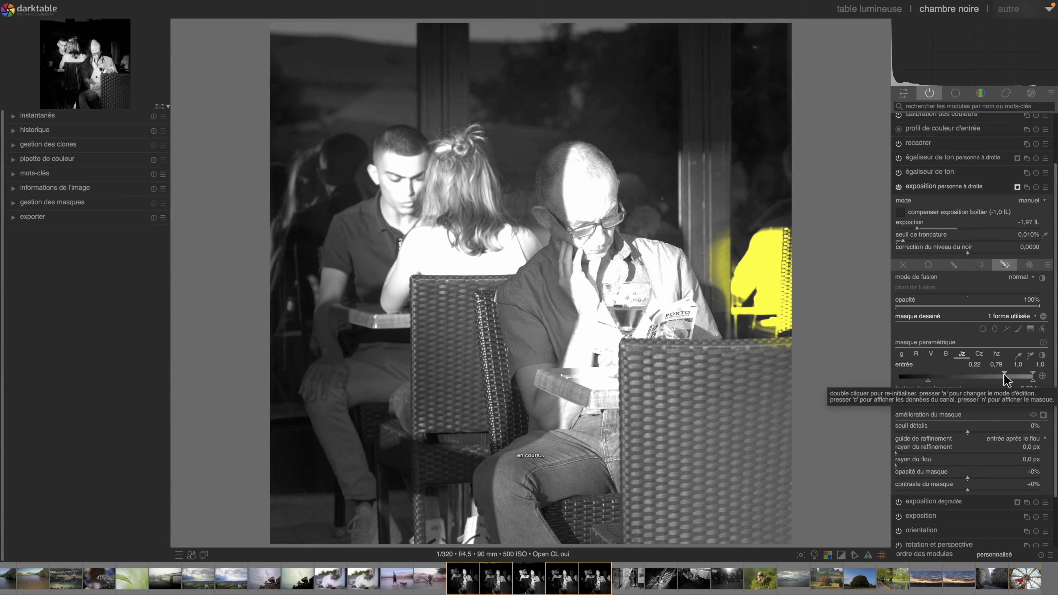
{"action": "left_click_drag", "start_coordinate": [927, 382], "coordinate": [958, 380]}
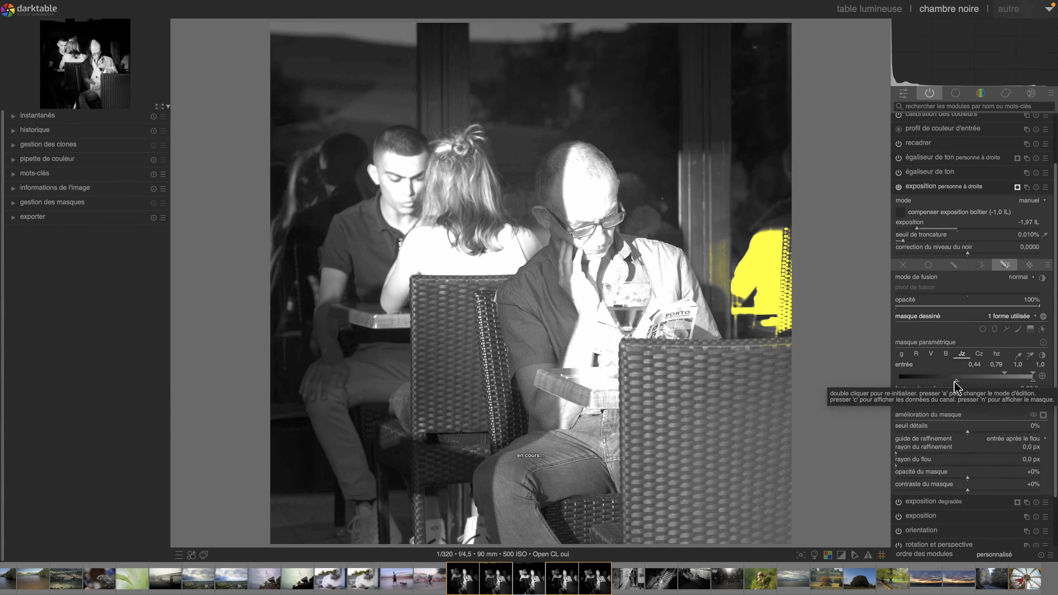
{"action": "left_click", "coordinate": [921, 458]}
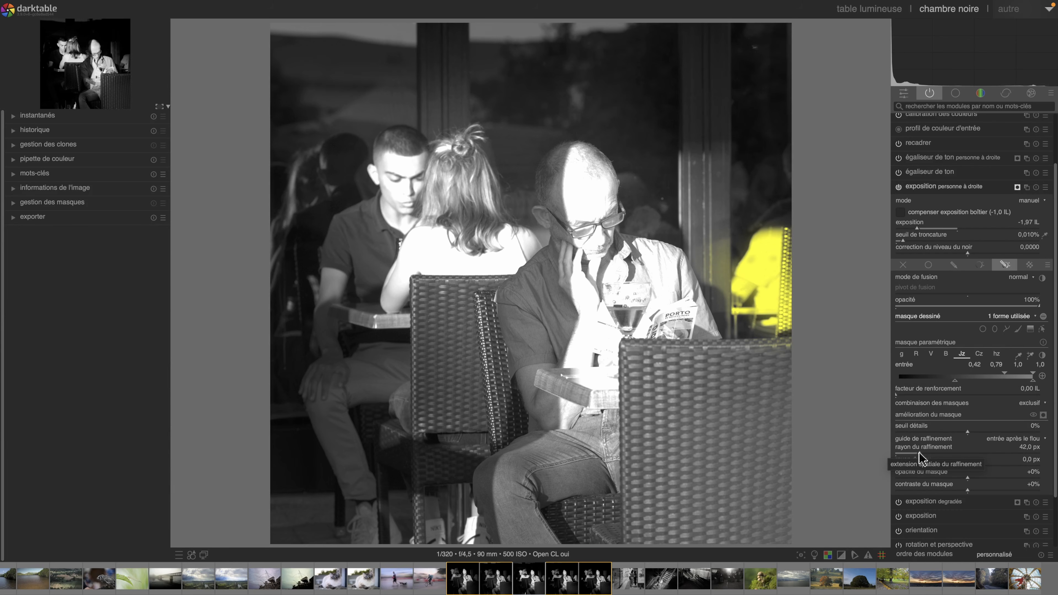
{"action": "left_click", "coordinate": [905, 465]}
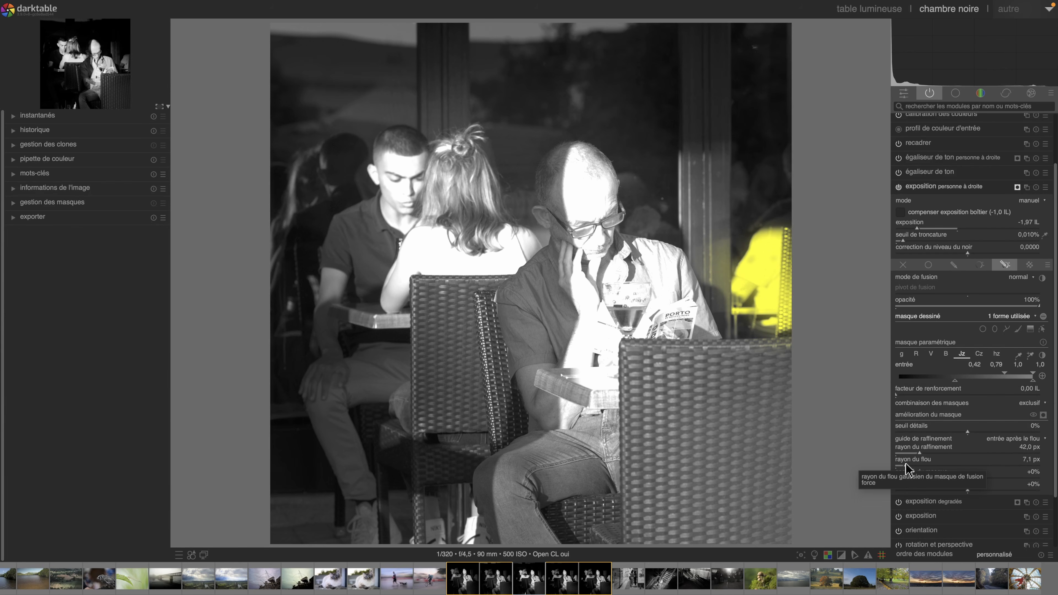
{"action": "left_click", "coordinate": [1041, 414]}
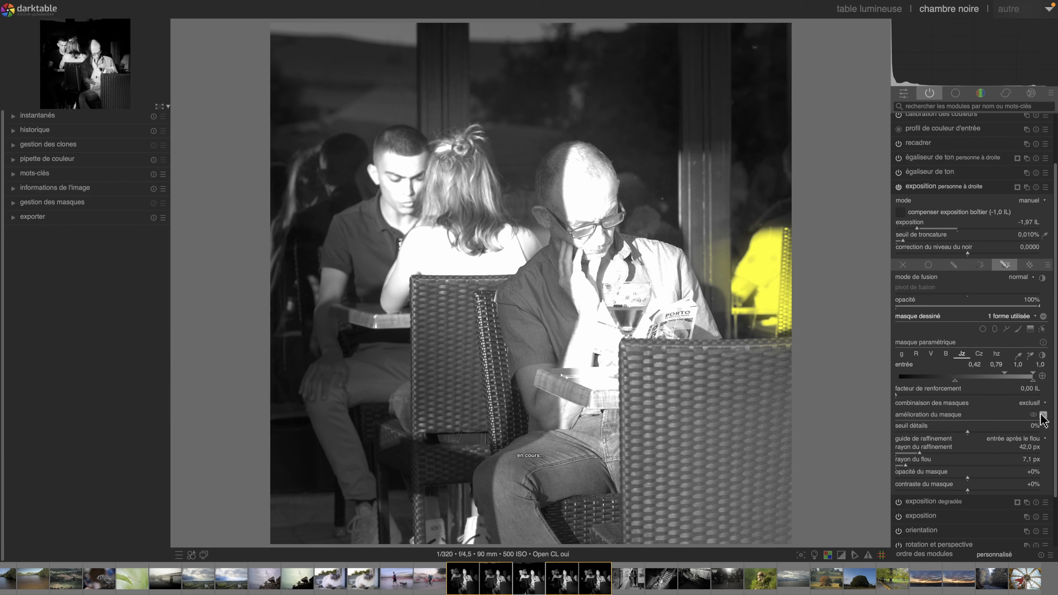
{"action": "left_click", "coordinate": [1043, 415]}
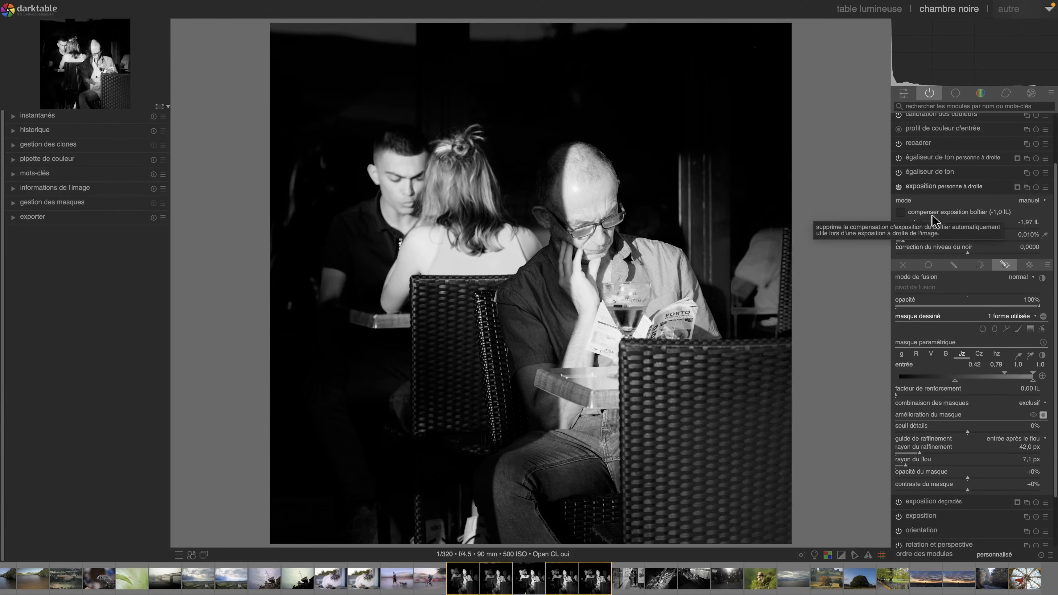
Compare the photo with the exposition "personne à droite" instance off and on, and collapse the module.
{"action": "left_click", "coordinate": [899, 187]}
{"action": "left_click", "coordinate": [898, 187]}
{"action": "left_click", "coordinate": [898, 187]}
{"action": "left_click", "coordinate": [898, 187]}
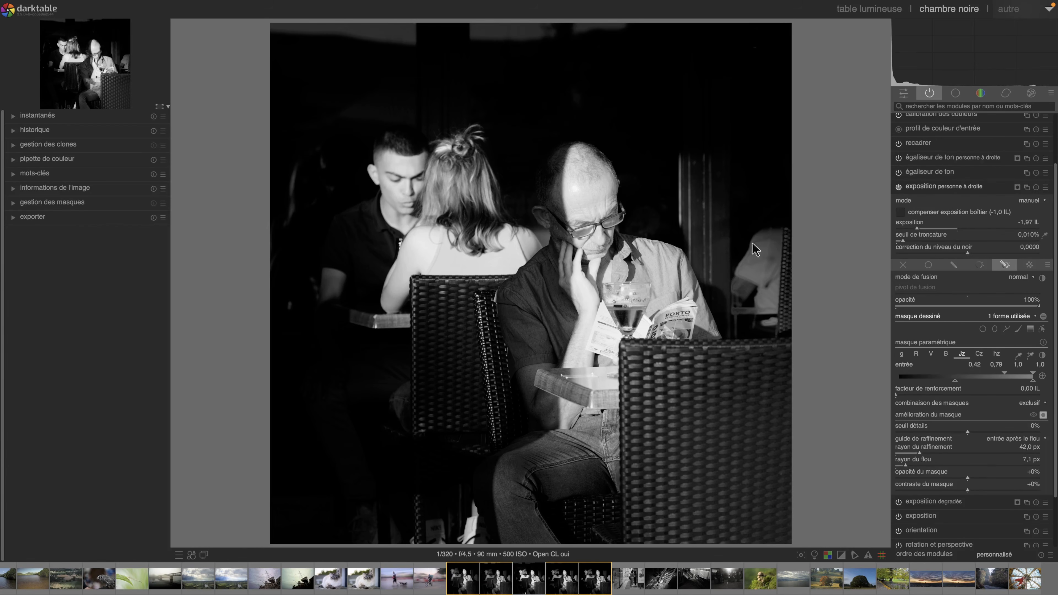
{"action": "left_click", "coordinate": [921, 188]}
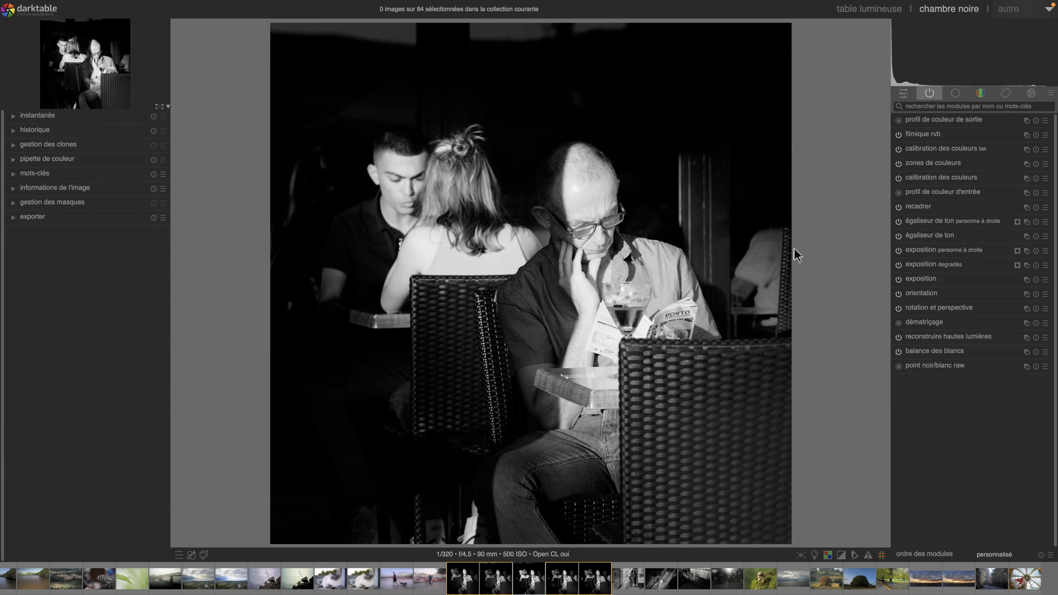
Compare the photo with the égaliseur de ton "personne à droite" instance off and on, and collapse the module.
{"action": "left_click", "coordinate": [921, 223]}
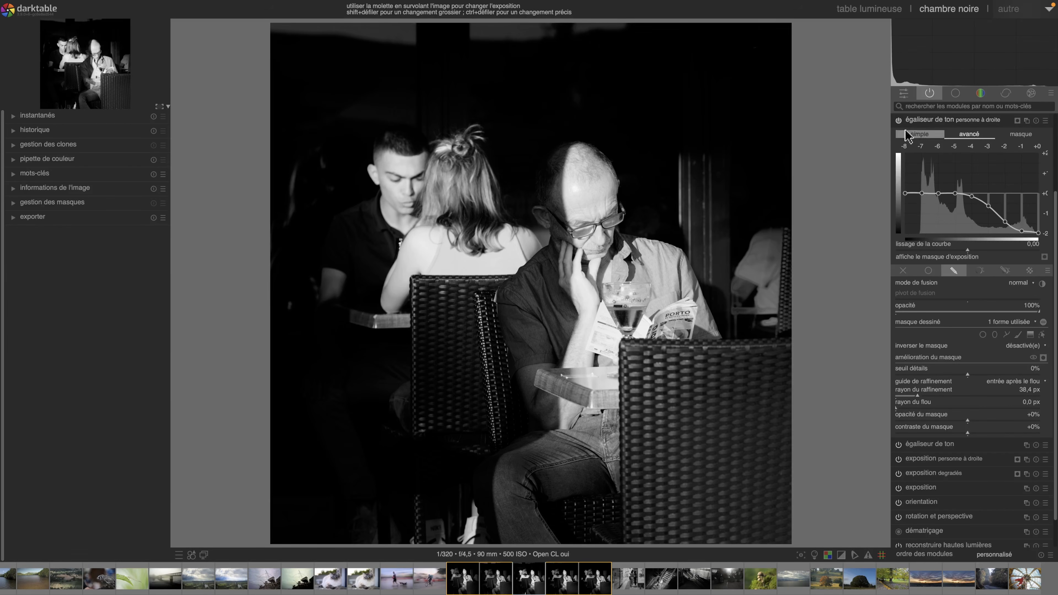
{"action": "left_click", "coordinate": [898, 121]}
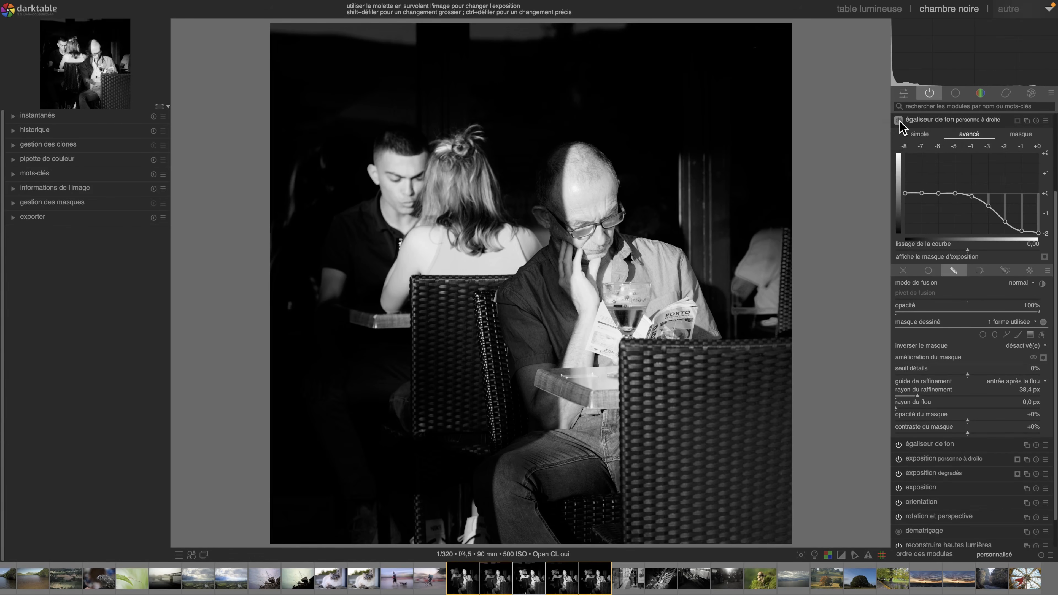
{"action": "left_click", "coordinate": [921, 122]}
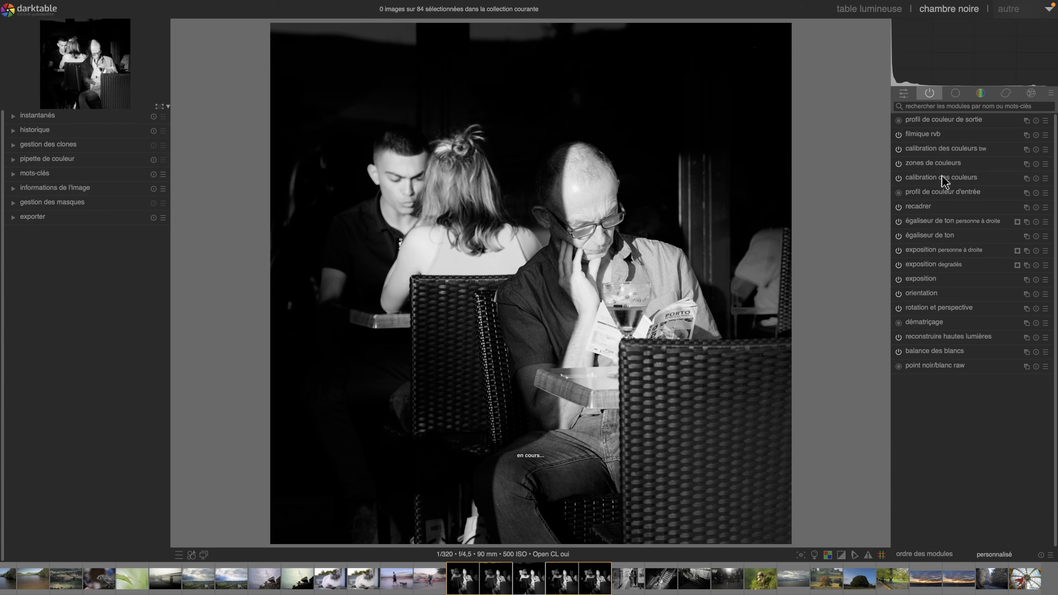
Lower the Jz input range of the exposition "personne à droite" mask to start at 0,27, reduce its full-effect threshold slightly, and collapse the module.
{"action": "left_click", "coordinate": [925, 252]}
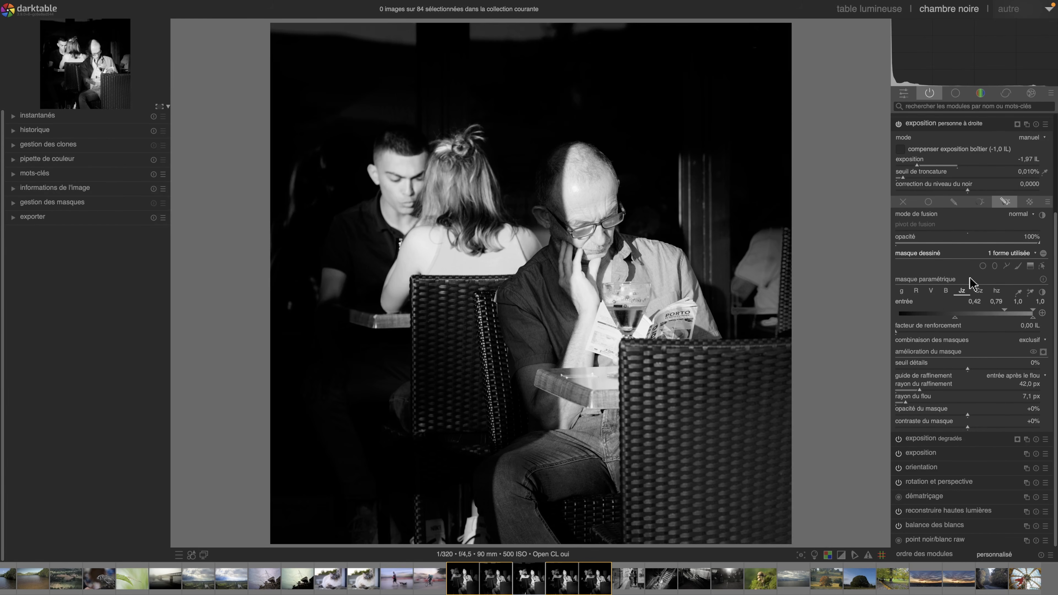
{"action": "left_click_drag", "start_coordinate": [954, 318], "coordinate": [939, 318]}
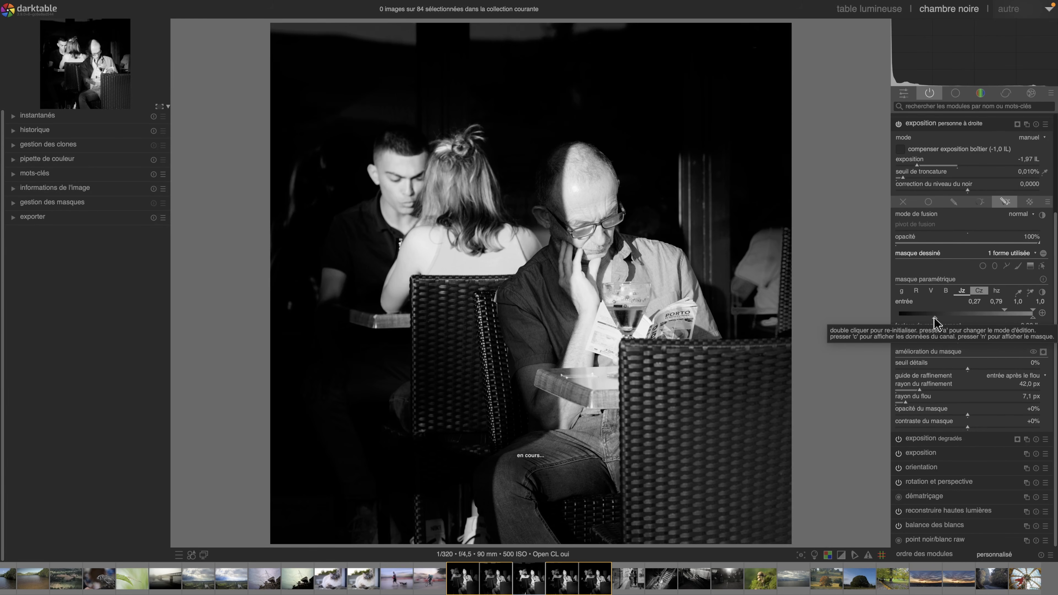
{"action": "left_click_drag", "start_coordinate": [1003, 311], "coordinate": [999, 312]}
{"action": "left_click", "coordinate": [919, 124]}
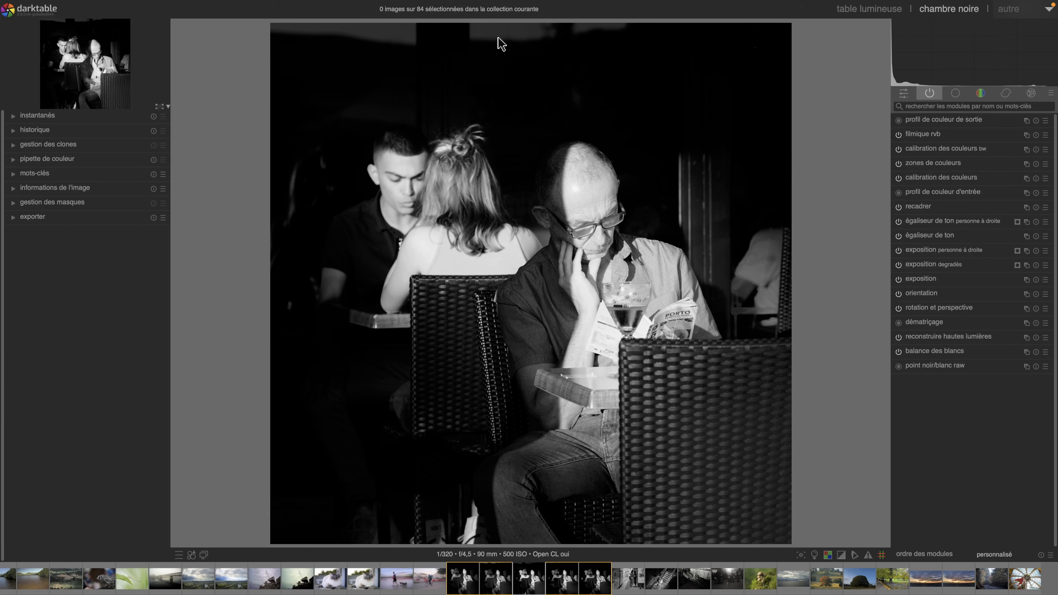
Create a new égaliseur de ton instance and name it "store".
{"action": "right_click", "coordinate": [1026, 221]}
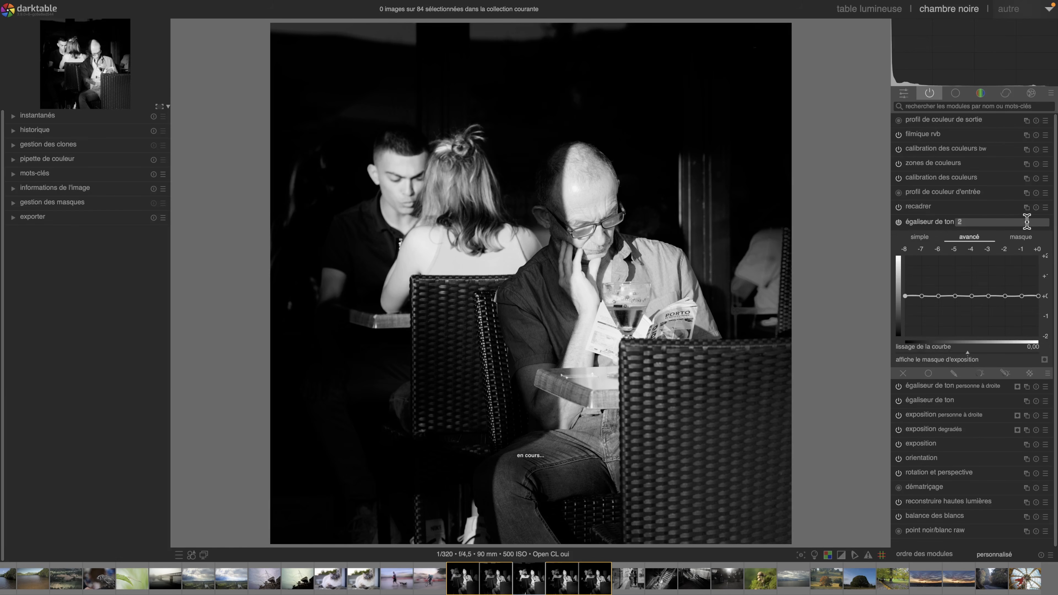
{"action": "type", "text": "s"}
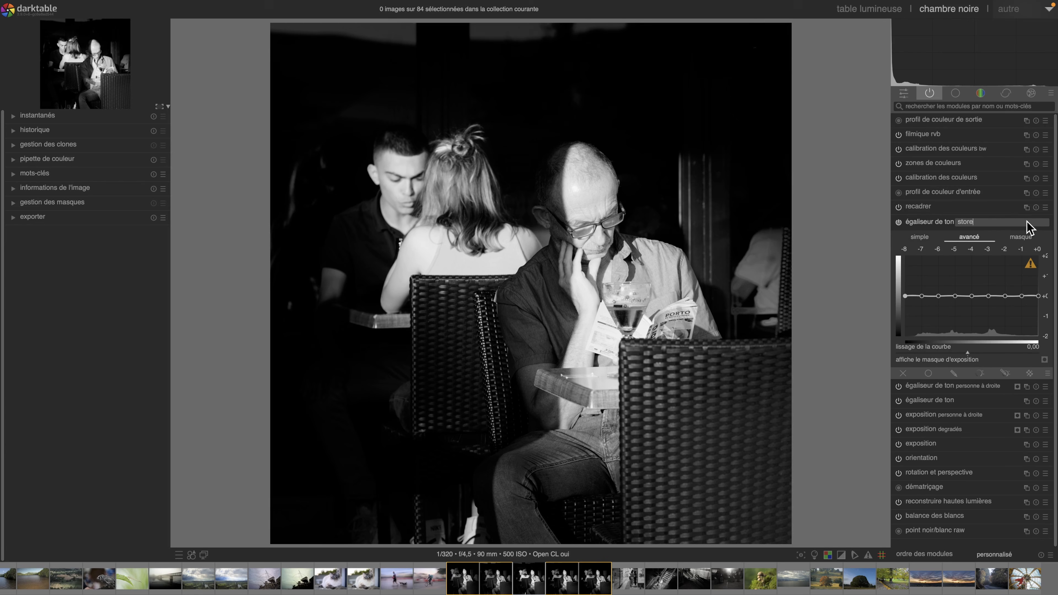
{"action": "type", "text": "tore"}
{"action": "key", "text": "Return"}
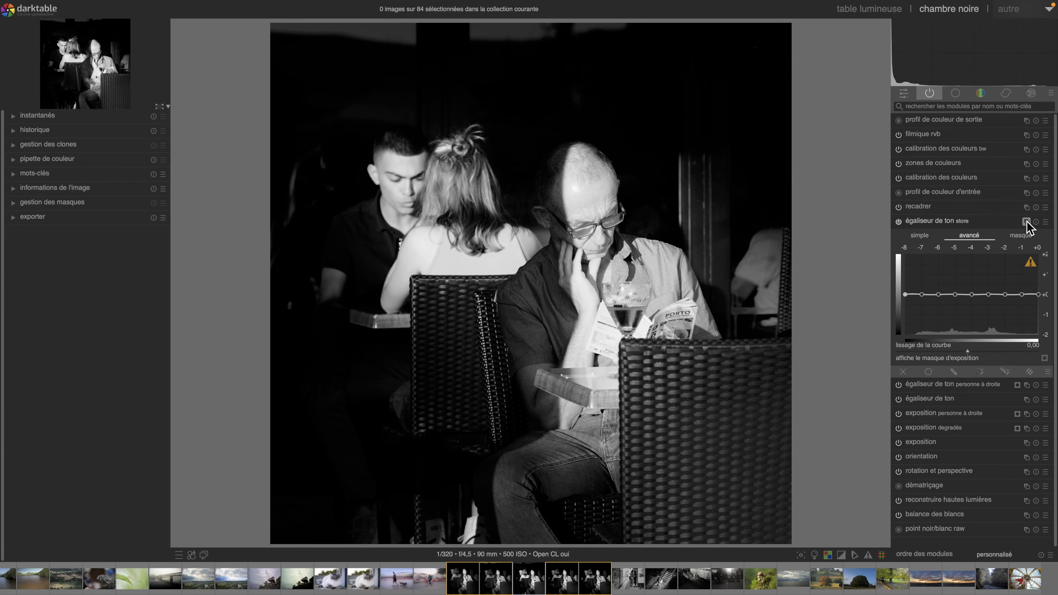
Add a horizontal gradient mask across the dark awning above the people to the "store" instance and hide its outline.
{"action": "left_click", "coordinate": [951, 372]}
{"action": "left_click", "coordinate": [1030, 334]}
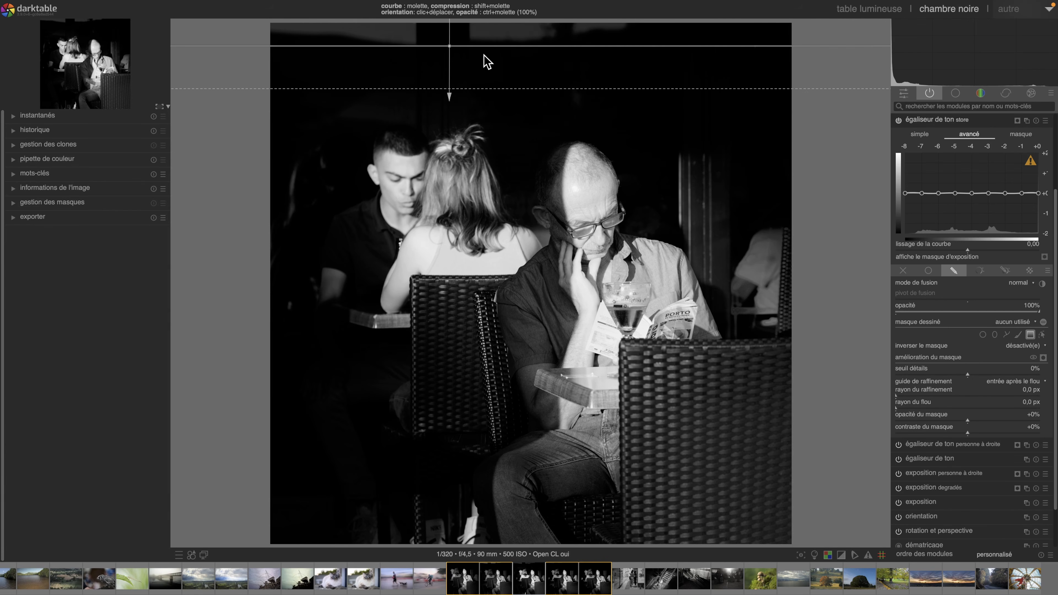
{"action": "left_click", "coordinate": [461, 43]}
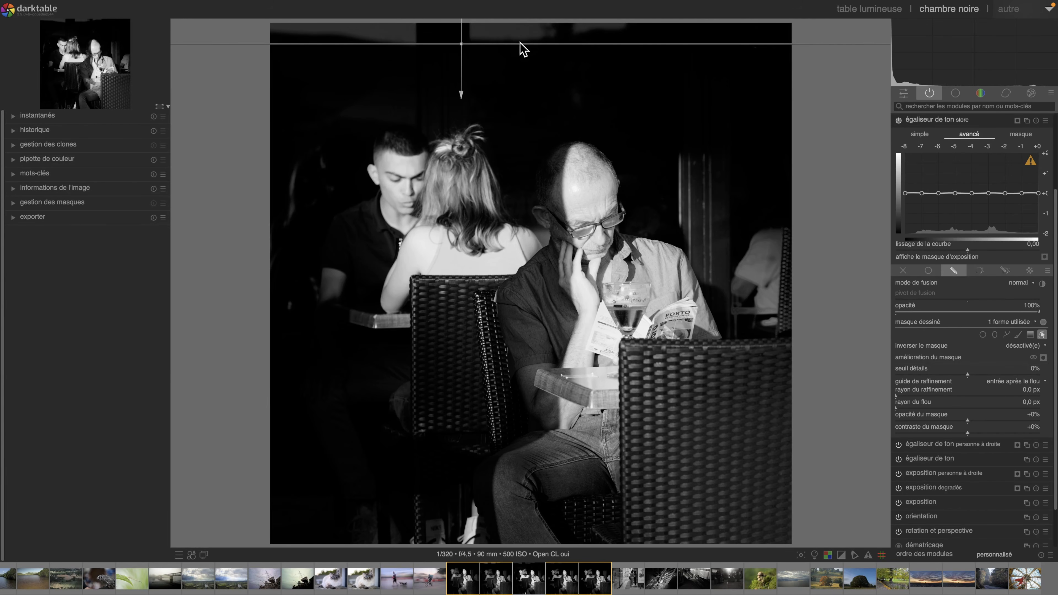
{"action": "left_click", "coordinate": [1042, 334]}
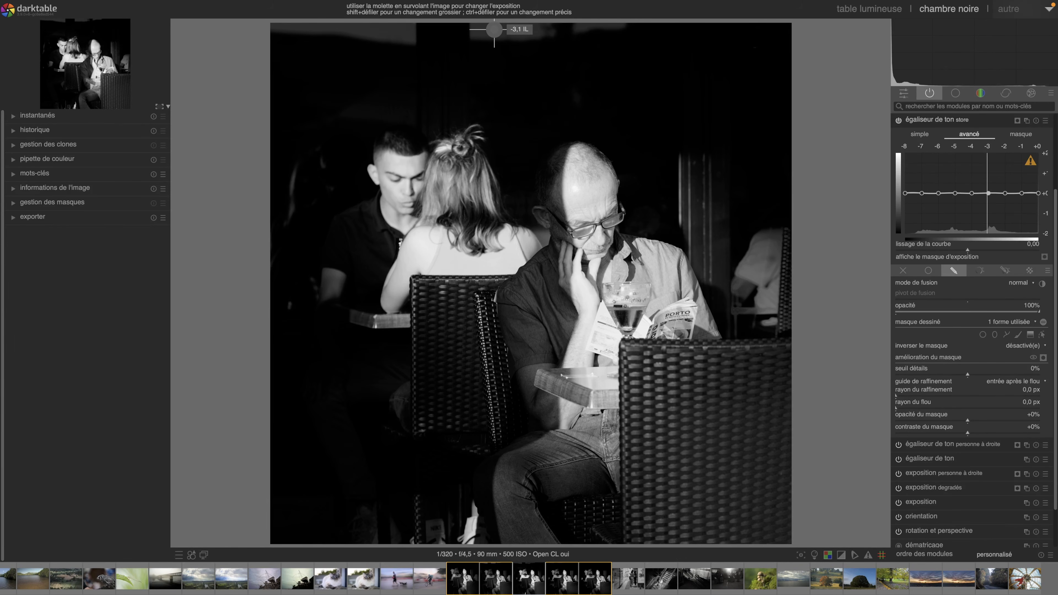
Pull the "store" tone curve below zero across all tones, deepest around -4 IL and gentler at both ends, and collapse the module.
{"action": "left_click_drag", "start_coordinate": [993, 193], "coordinate": [993, 227]}
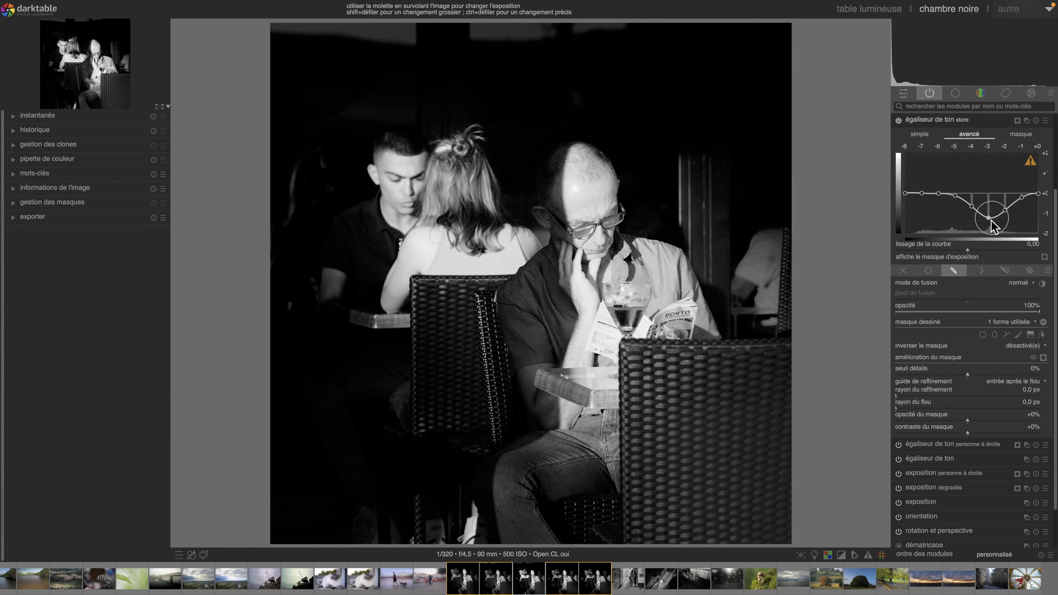
{"action": "left_click_drag", "start_coordinate": [956, 198], "coordinate": [956, 217]}
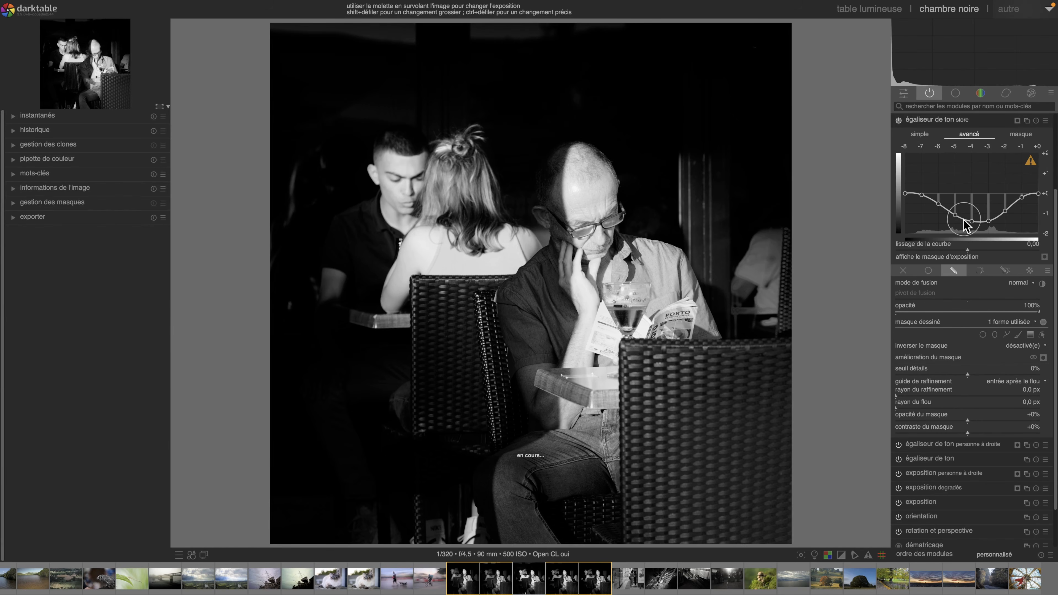
{"action": "left_click_drag", "start_coordinate": [1026, 204], "coordinate": [1022, 210]}
{"action": "left_click_drag", "start_coordinate": [922, 198], "coordinate": [922, 229]}
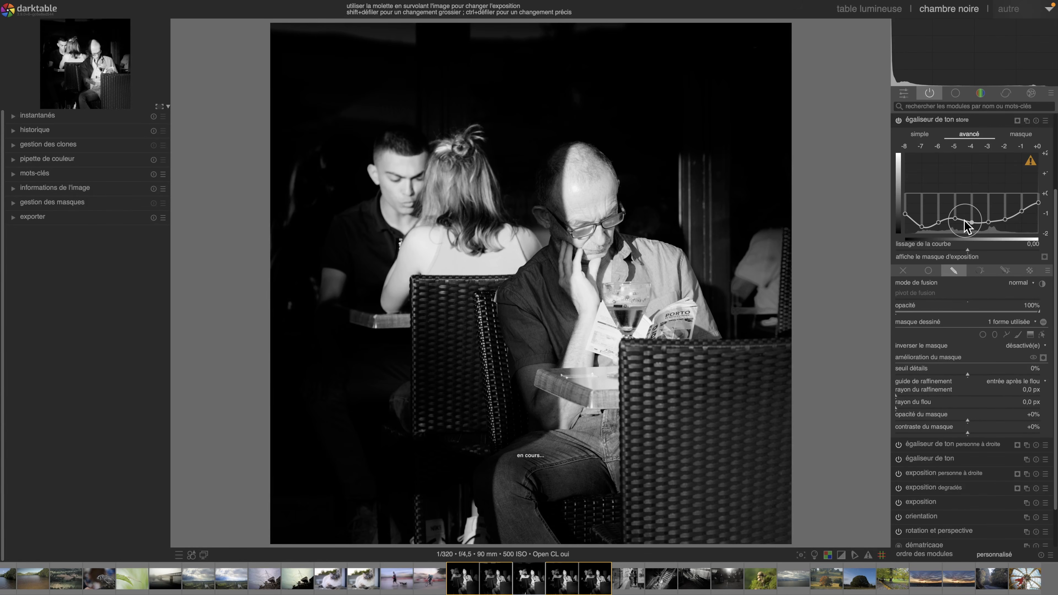
{"action": "left_click_drag", "start_coordinate": [923, 228], "coordinate": [921, 207]}
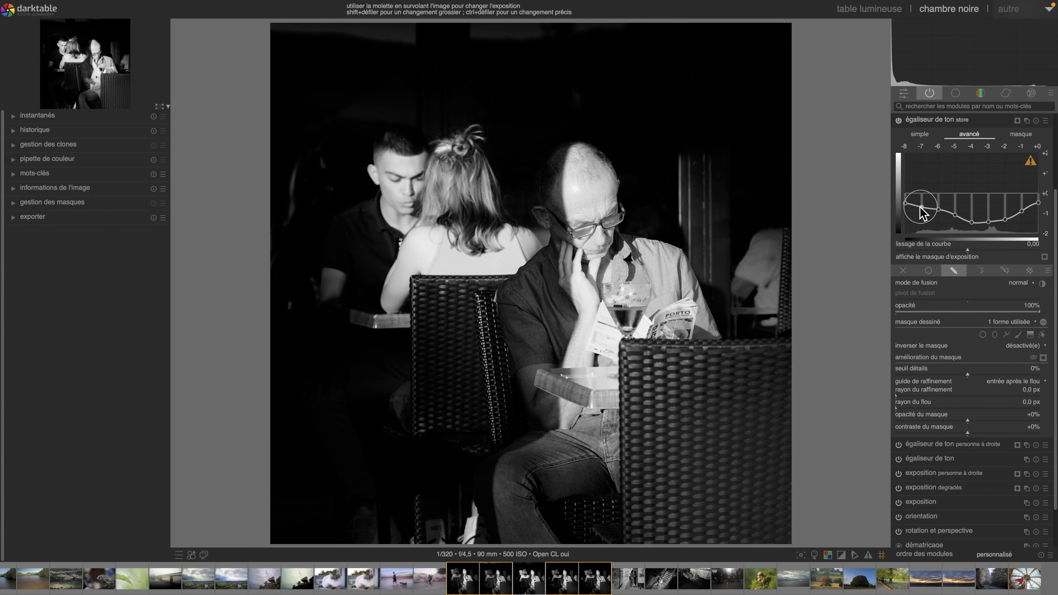
{"action": "left_click_drag", "start_coordinate": [1002, 221], "coordinate": [1004, 214]}
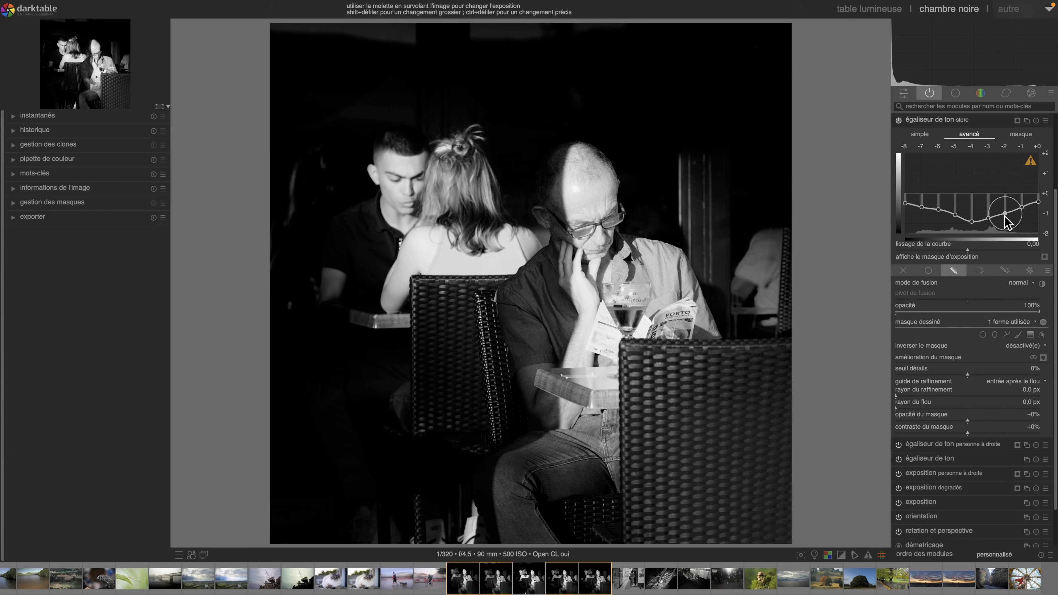
{"action": "left_click_drag", "start_coordinate": [1035, 201], "coordinate": [1036, 198]}
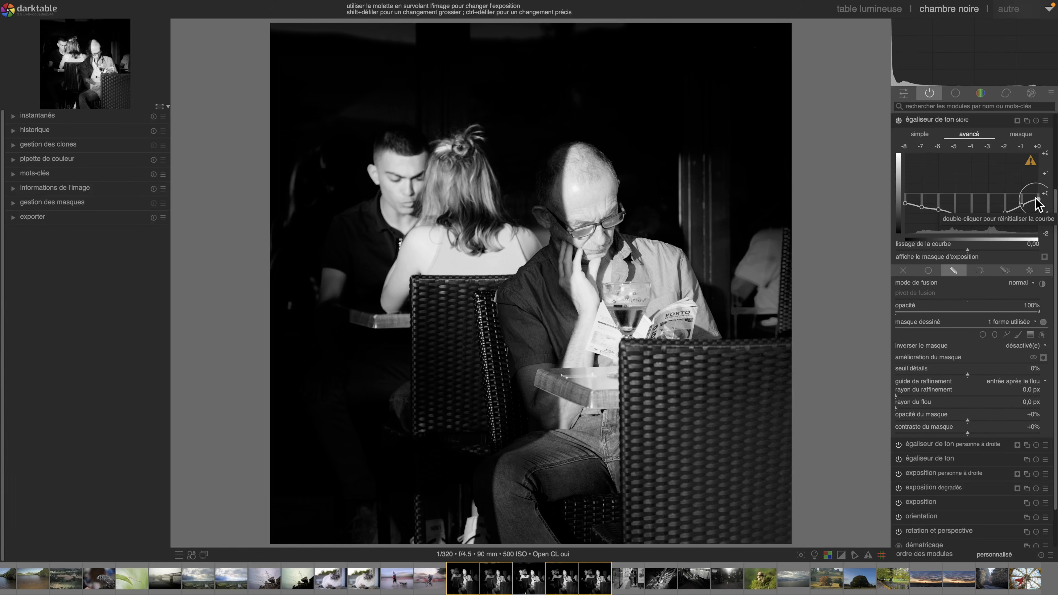
{"action": "left_click", "coordinate": [942, 120]}
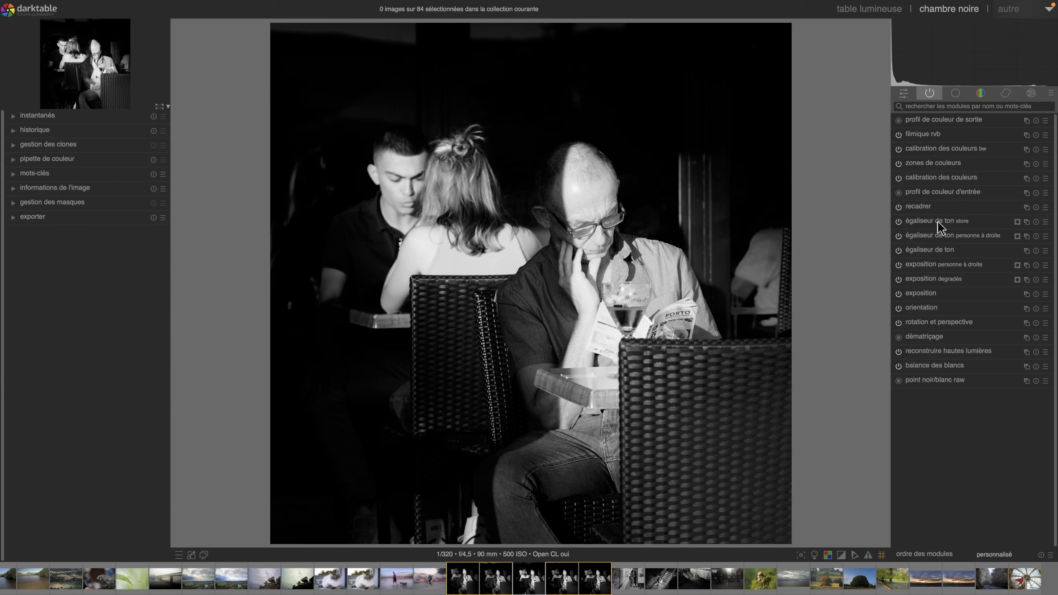
Create a new exposition instance named "personnes à gauche" and start a drawn path mask on it.
{"action": "left_click", "coordinate": [1026, 295]}
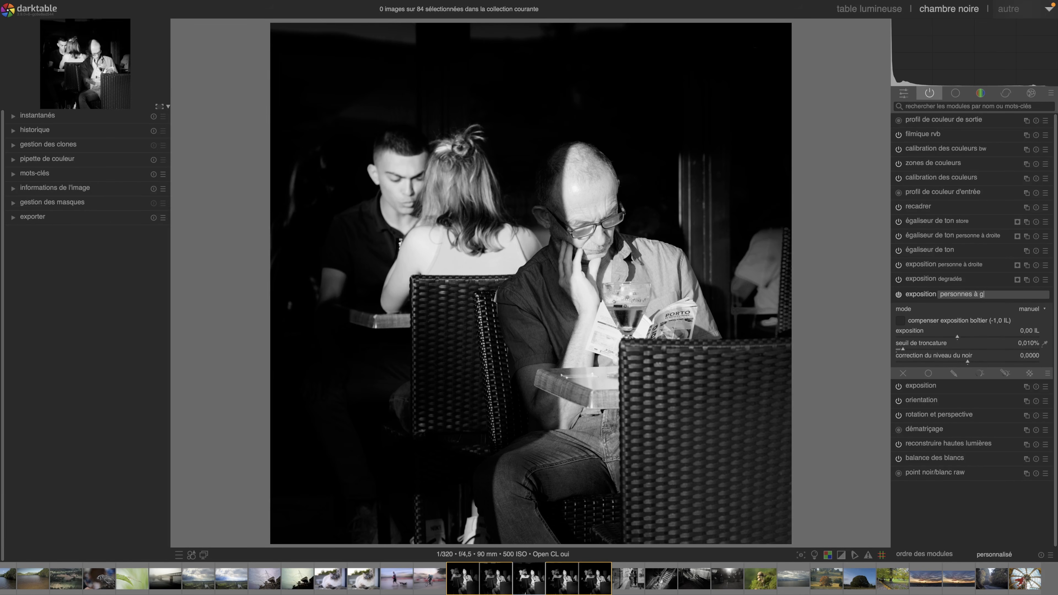
{"action": "key", "text": "Return"}
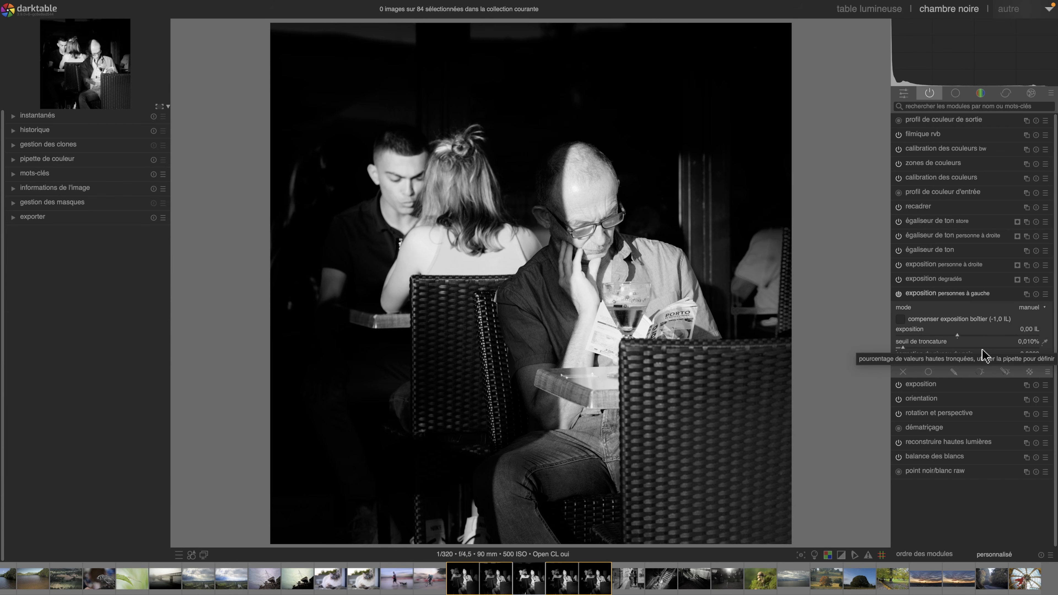
{"action": "left_click", "coordinate": [953, 371]}
{"action": "left_click", "coordinate": [1007, 343]}
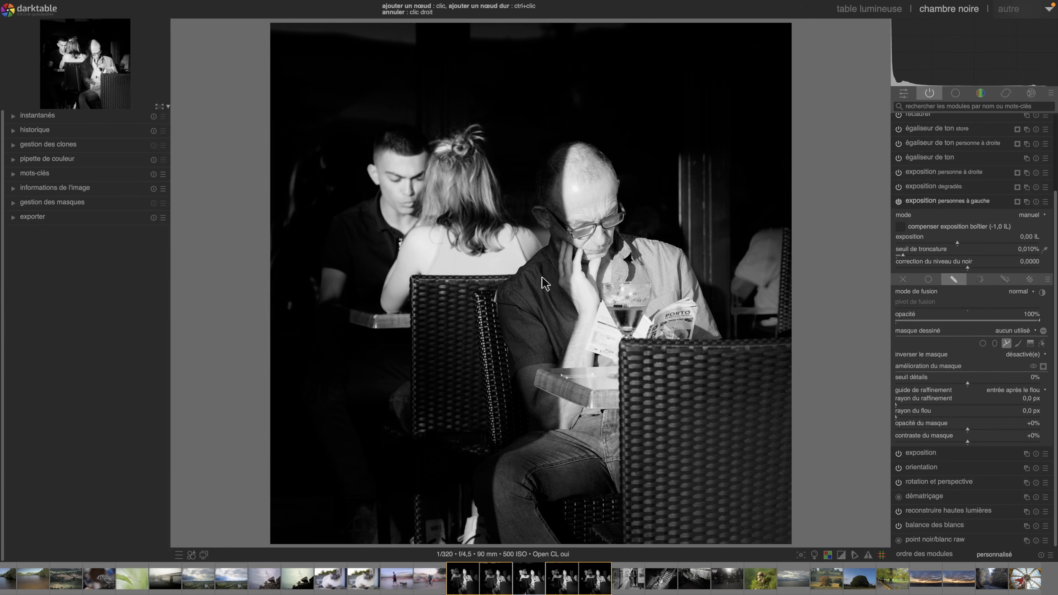
Outline the young man and the woman with a closed path, adding a node beside her hair and pulling it inward.
{"action": "left_click", "coordinate": [542, 243]}
{"action": "left_click", "coordinate": [527, 259]}
{"action": "left_click", "coordinate": [508, 276]}
{"action": "left_click", "coordinate": [426, 280]}
{"action": "left_click", "coordinate": [384, 320]}
{"action": "left_click", "coordinate": [322, 310]}
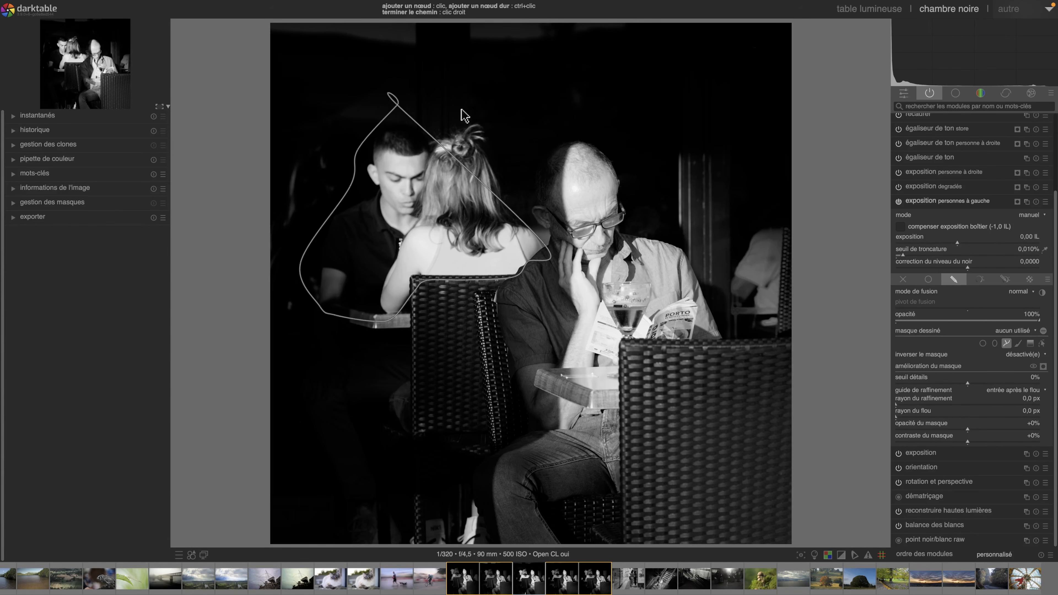
{"action": "right_click", "coordinate": [512, 134]}
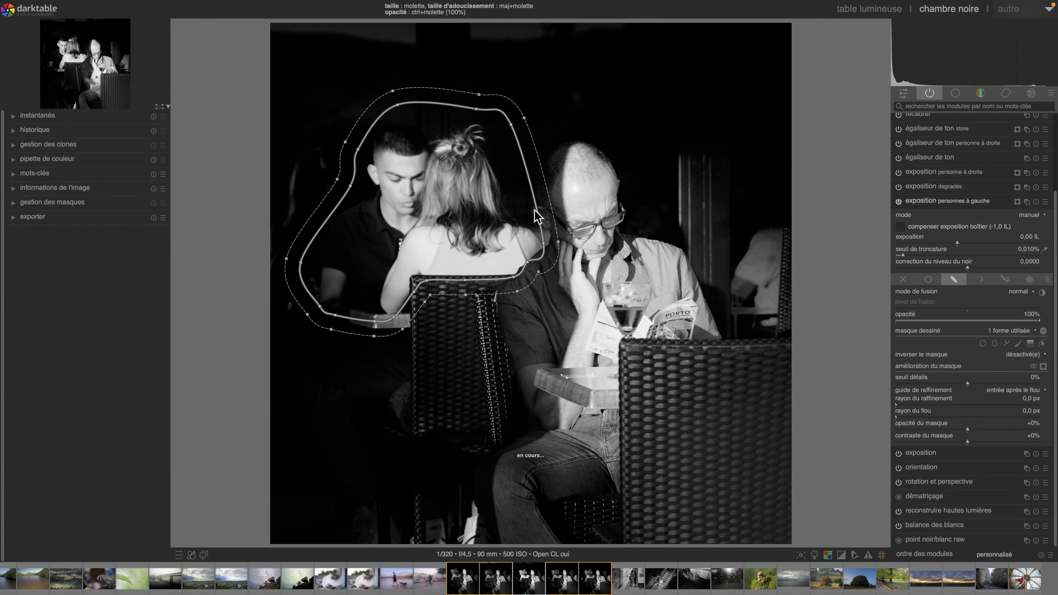
{"action": "left_click", "coordinate": [530, 187], "text": "ctrl"}
{"action": "left_click_drag", "start_coordinate": [530, 188], "coordinate": [513, 189]}
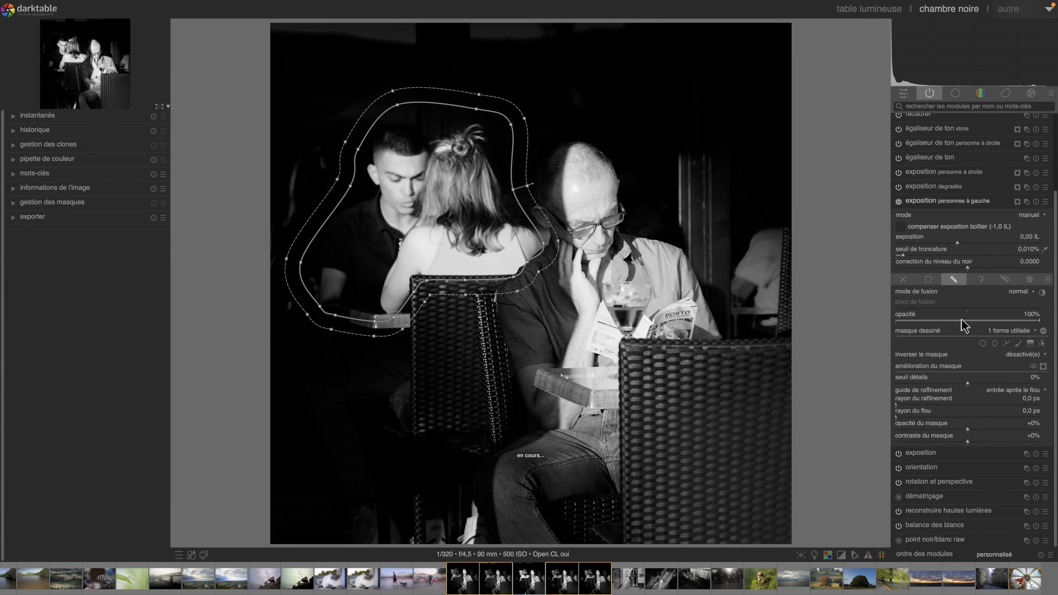
Switch the "personnes à gauche" instance to a combined drawn and parametric mask on the Jz channel, with the mask overlay displayed.
{"action": "left_click", "coordinate": [1001, 277]}
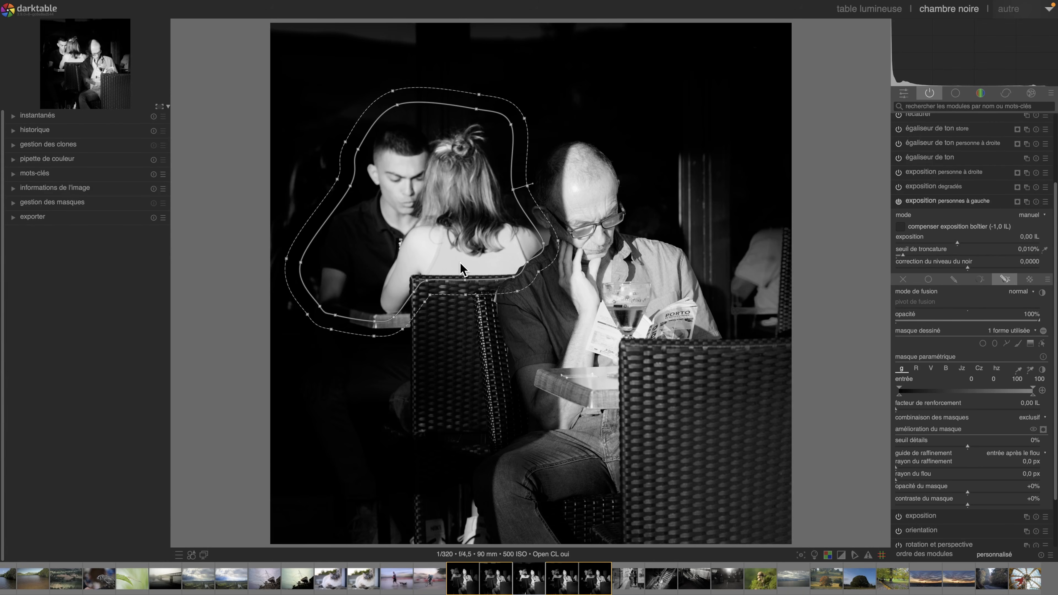
{"action": "left_click", "coordinate": [1042, 430]}
{"action": "left_click", "coordinate": [960, 370]}
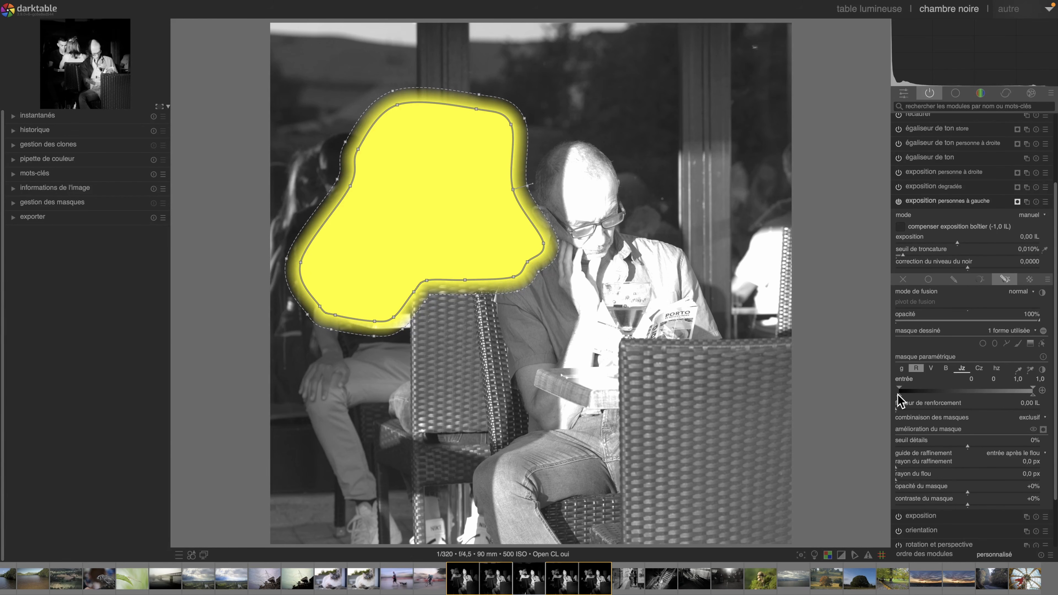
Limit the Jz input range to start at 0,20 and 0,68, set rayon du raffinement to 26,8 px, and hide the overlay.
{"action": "mouse_move", "coordinate": [899, 396]}
{"action": "left_mouse_down"}
{"action": "mouse_move", "coordinate": [989, 395]}
{"action": "mouse_move", "coordinate": [913, 395]}
{"action": "mouse_move", "coordinate": [925, 397]}
{"action": "left_mouse_up"}
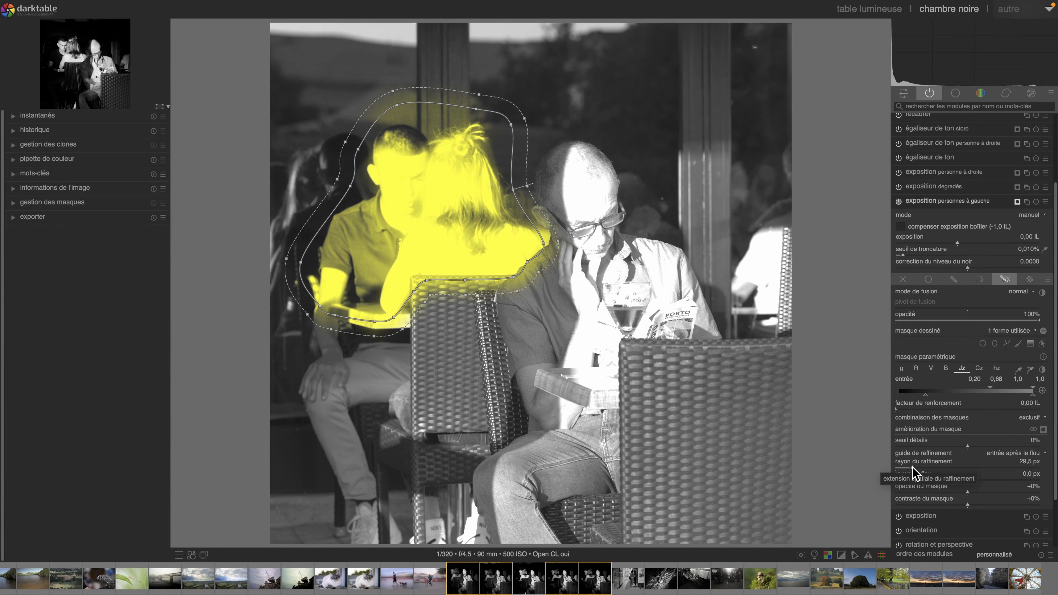
{"action": "left_click", "coordinate": [911, 467]}
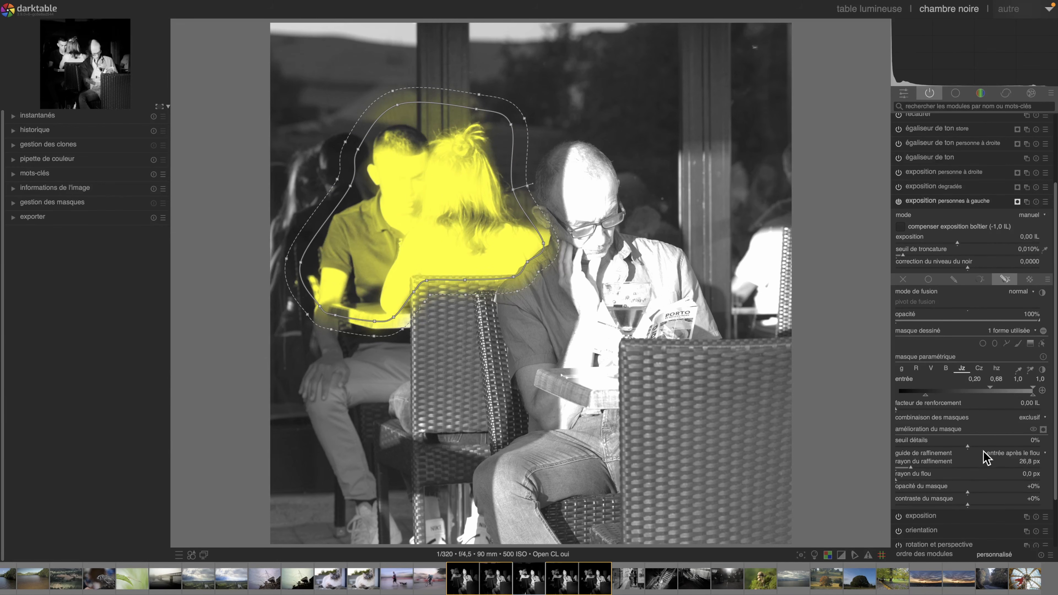
{"action": "left_click", "coordinate": [1042, 430]}
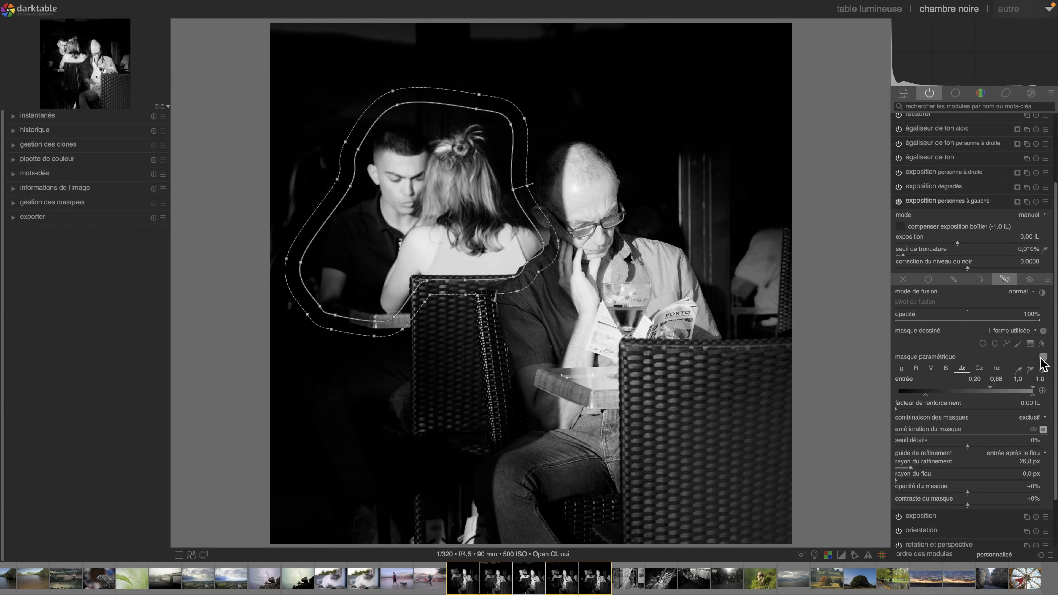
Hide the mask outline, set the exposure of the "personnes à gauche" instance to -1,64 IL, and collapse the module.
{"action": "left_click", "coordinate": [1042, 343]}
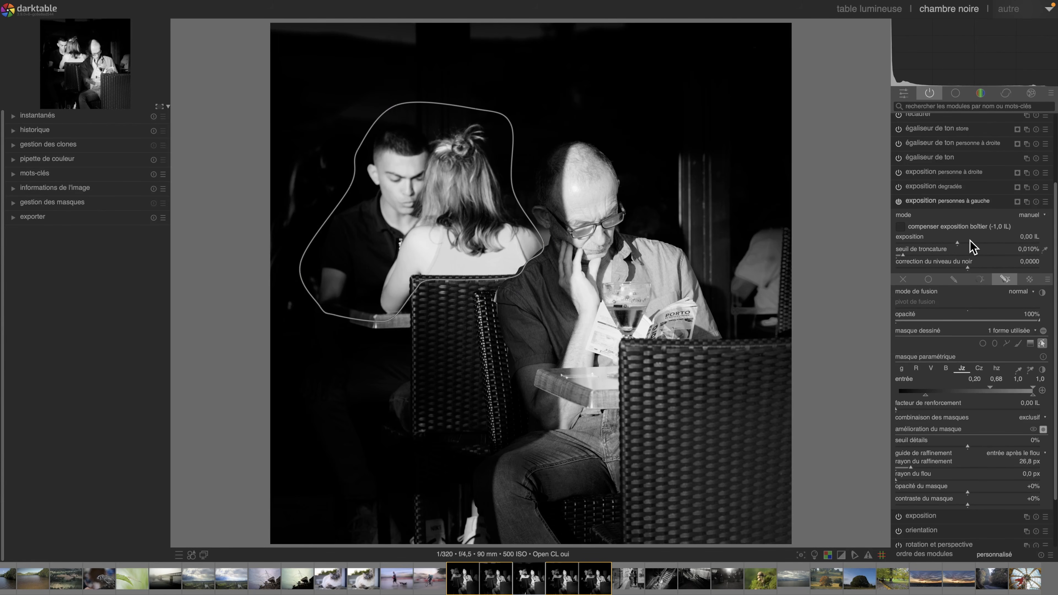
{"action": "left_click", "coordinate": [1042, 343]}
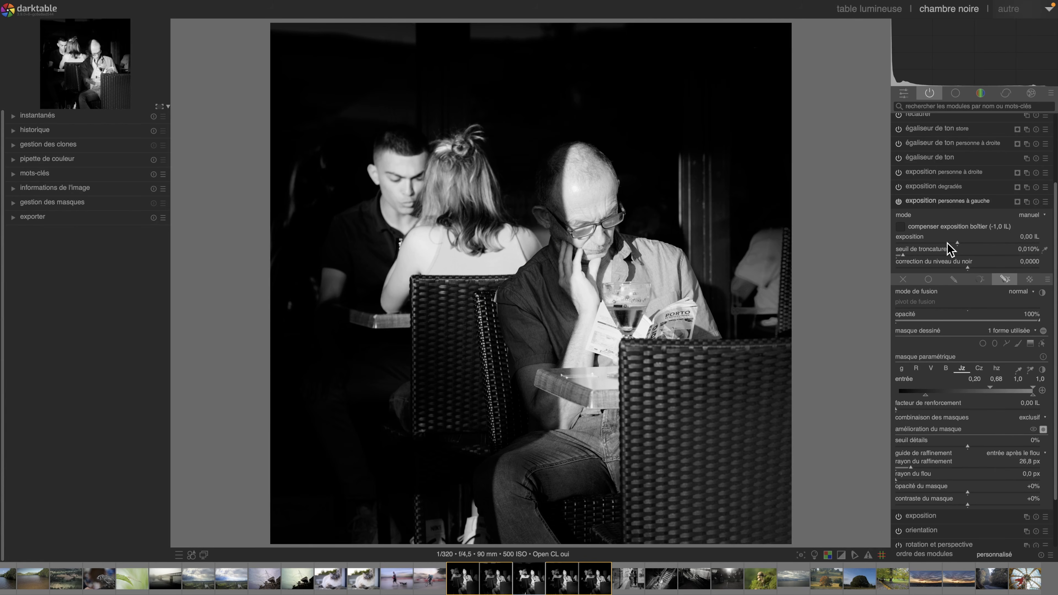
{"action": "left_click_drag", "start_coordinate": [951, 248], "coordinate": [920, 242]}
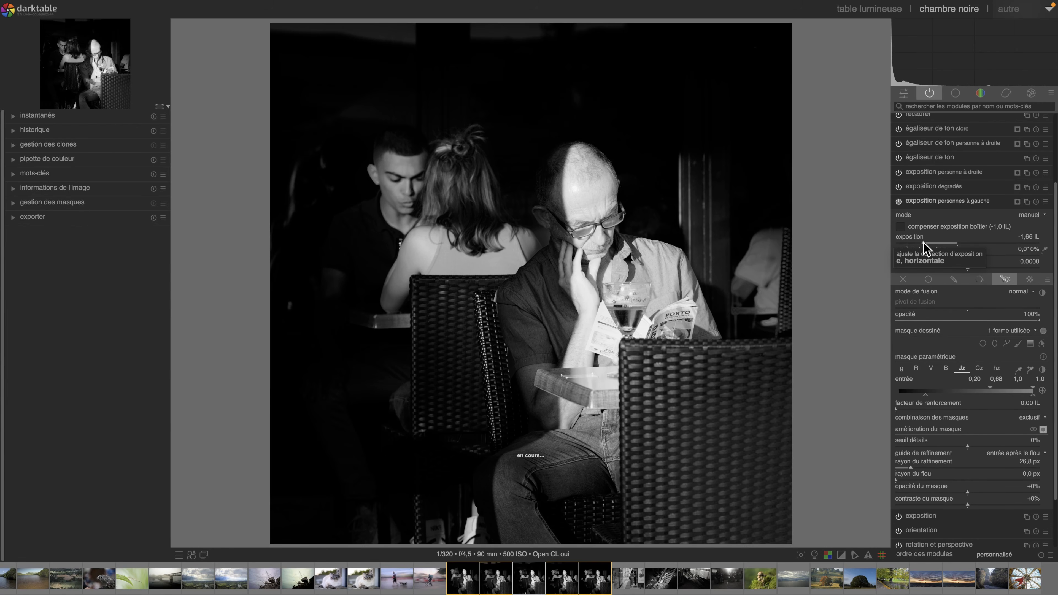
{"action": "scroll", "coordinate": [923, 242], "scroll_direction": "up", "scroll_amount": 1}
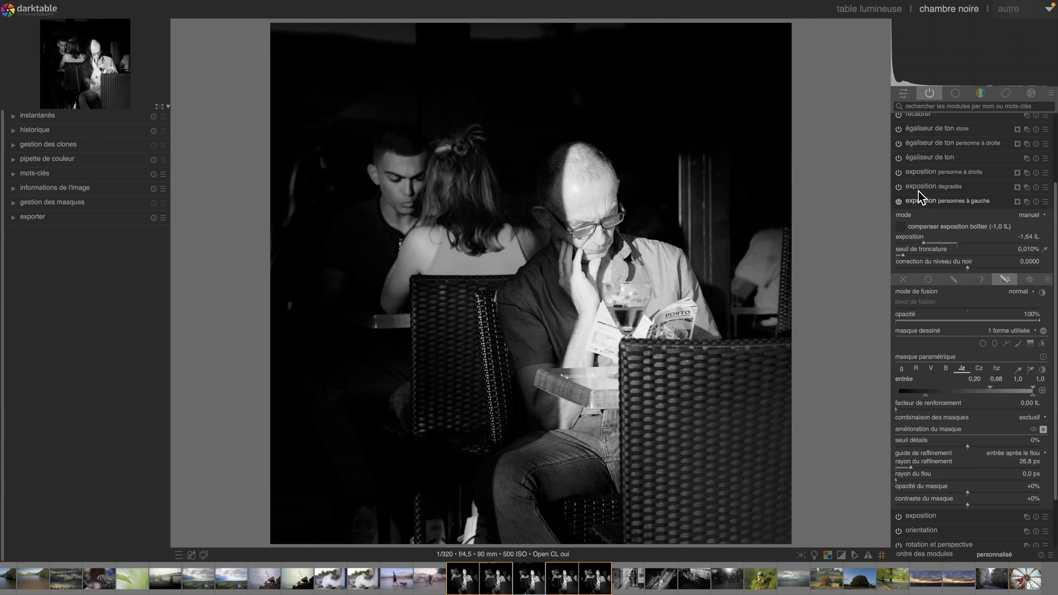
{"action": "left_click", "coordinate": [912, 200]}
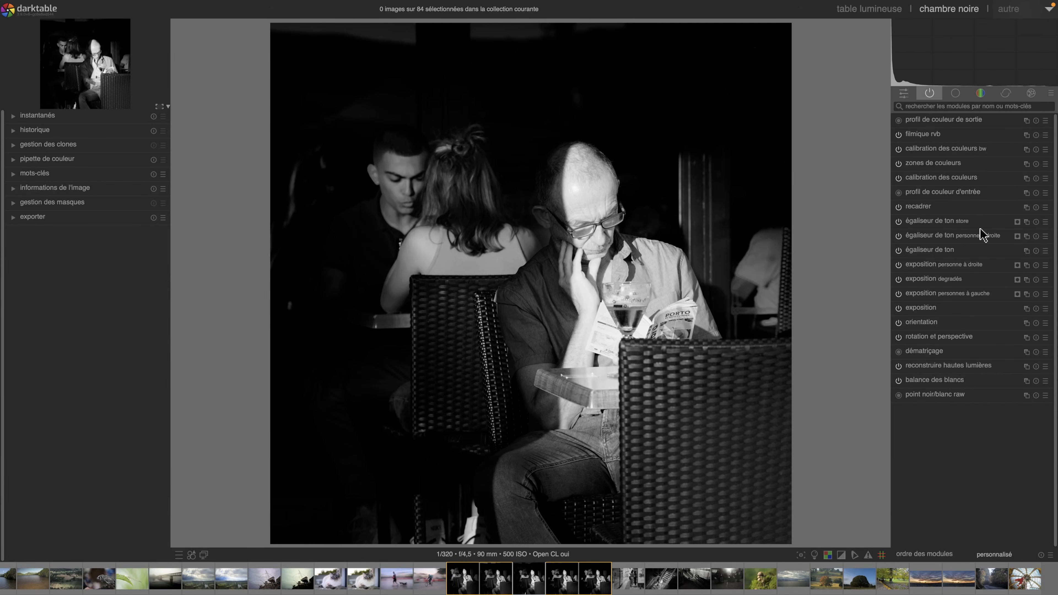
Add an égaliseur de ton instance named "personnes à gauche" with a drawn mask reusing the shape from grp exposition personnes à gauche.
{"action": "right_click", "coordinate": [1027, 221]}
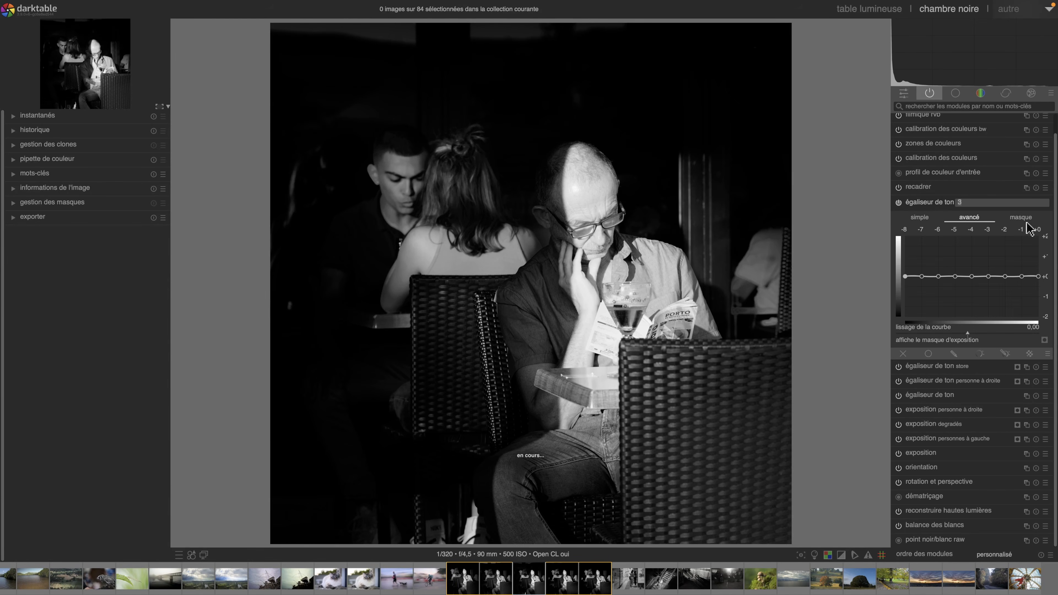
{"action": "type", "text": "personnes à gauche"}
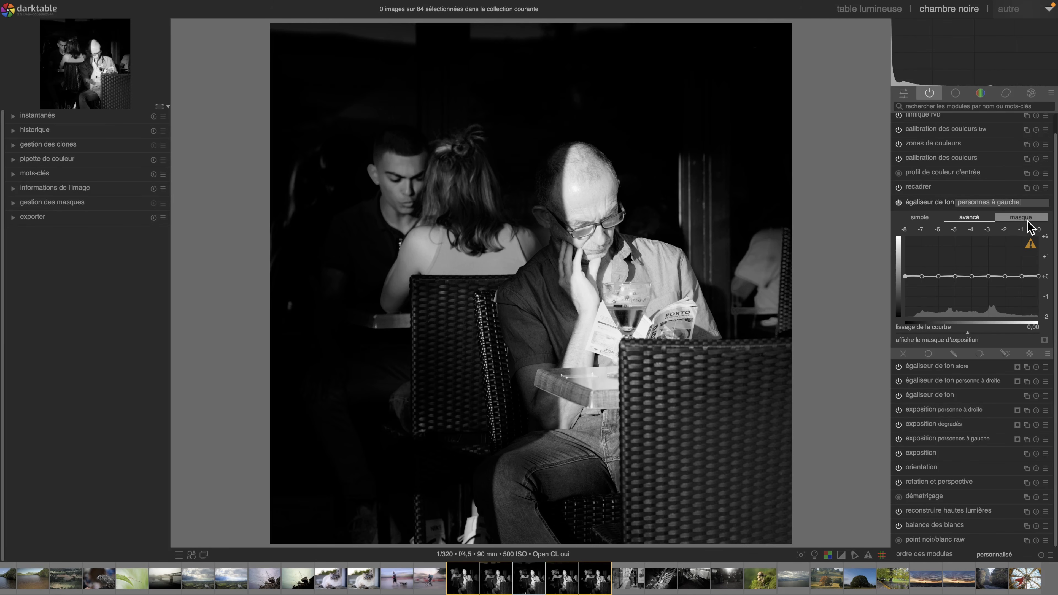
{"action": "key", "text": "Return"}
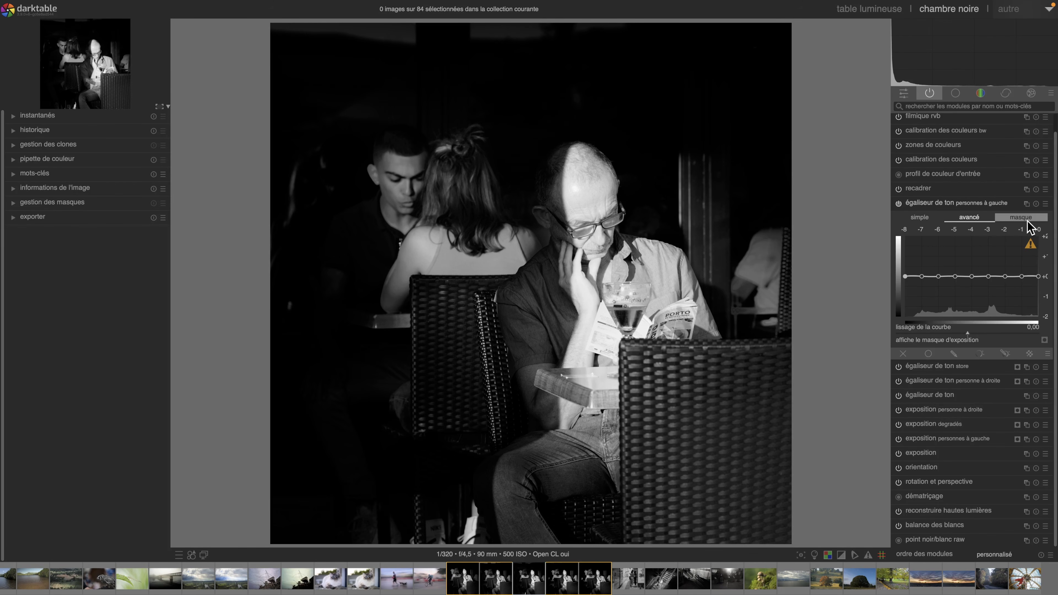
{"action": "left_click", "coordinate": [953, 354]}
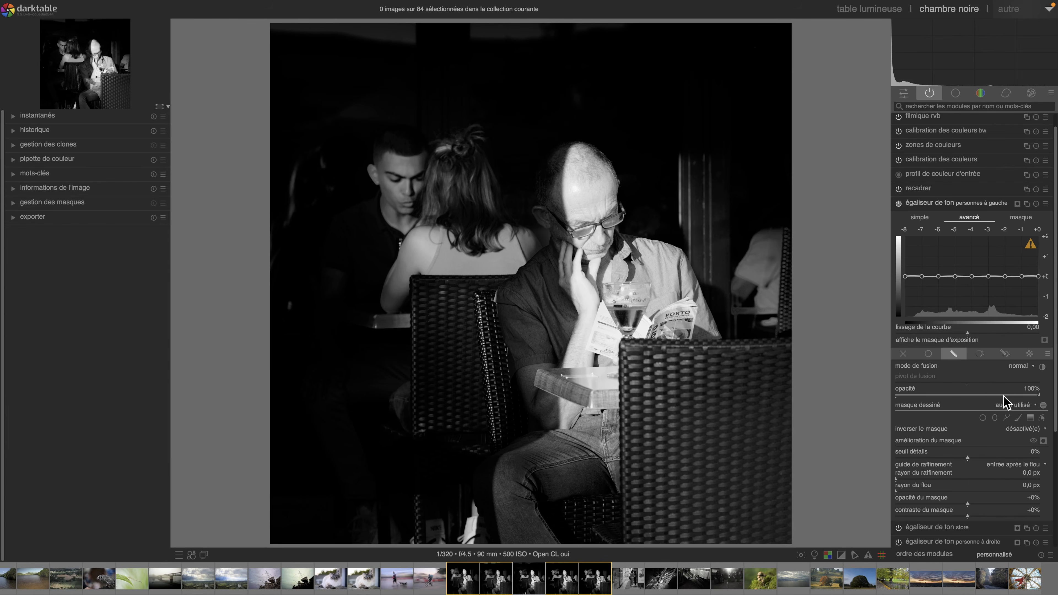
{"action": "left_click", "coordinate": [1006, 405]}
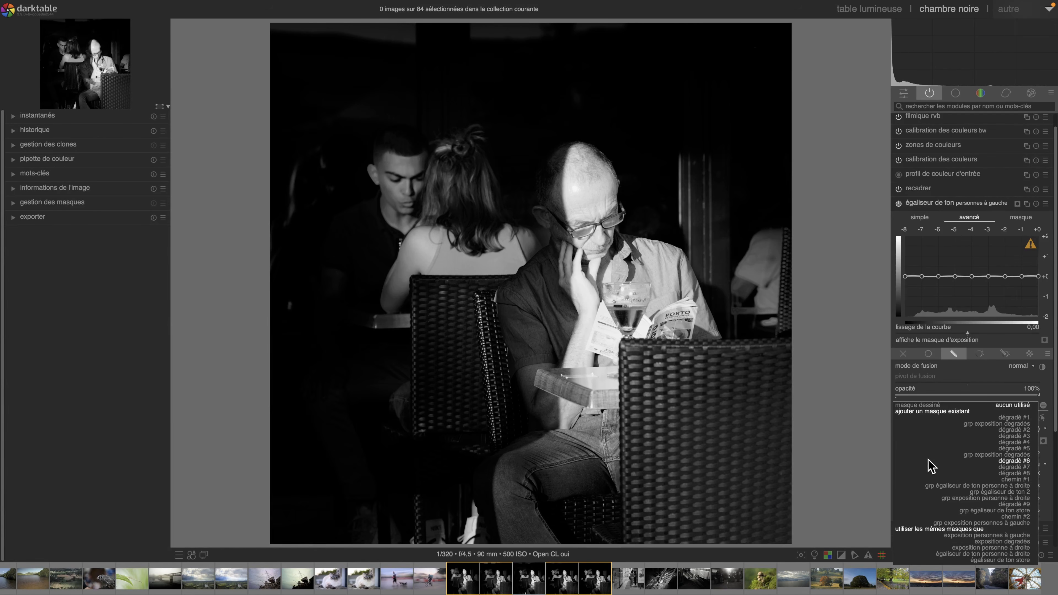
{"action": "left_click", "coordinate": [972, 522]}
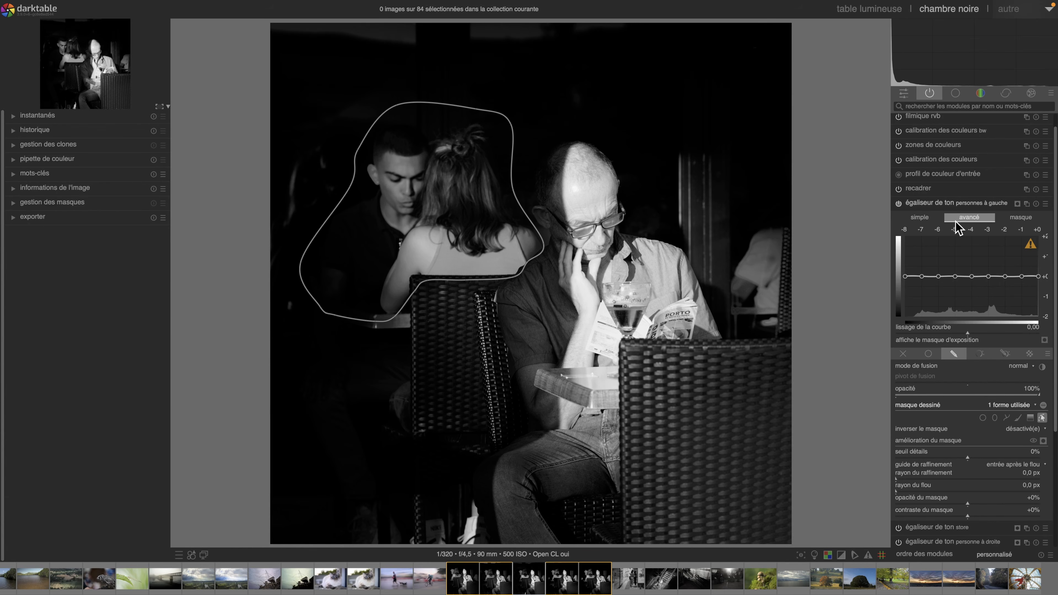
Auto-adjust the mask exposure compensation of the "personnes à gauche" égaliseur de ton and lower its curve to about -1 EV around the -3 EV tones.
{"action": "left_click", "coordinate": [1020, 217]}
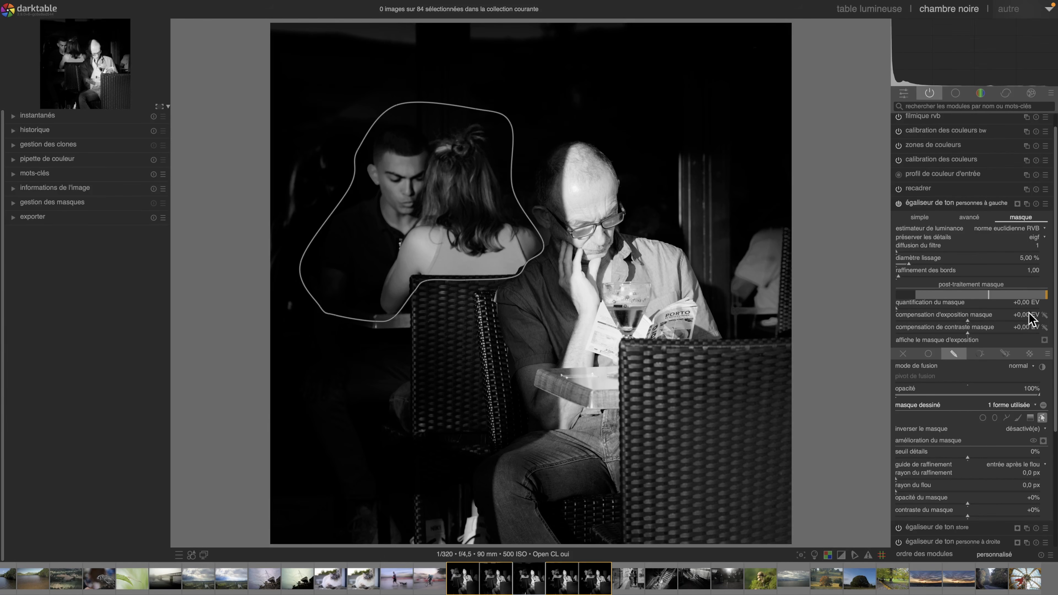
{"action": "left_click", "coordinate": [1045, 314]}
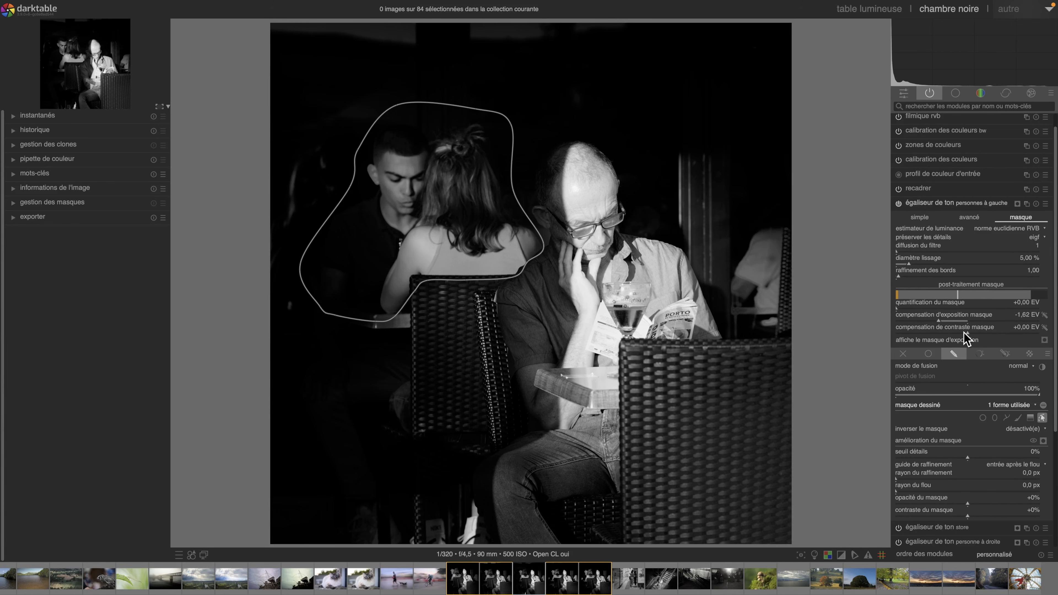
{"action": "left_click", "coordinate": [965, 217]}
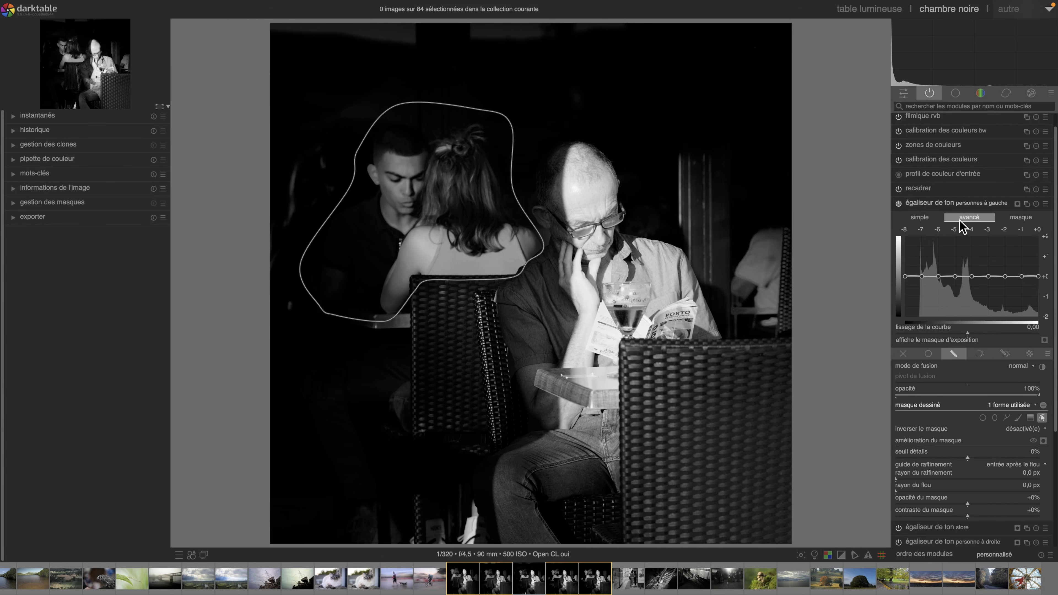
{"action": "left_click", "coordinate": [1043, 417]}
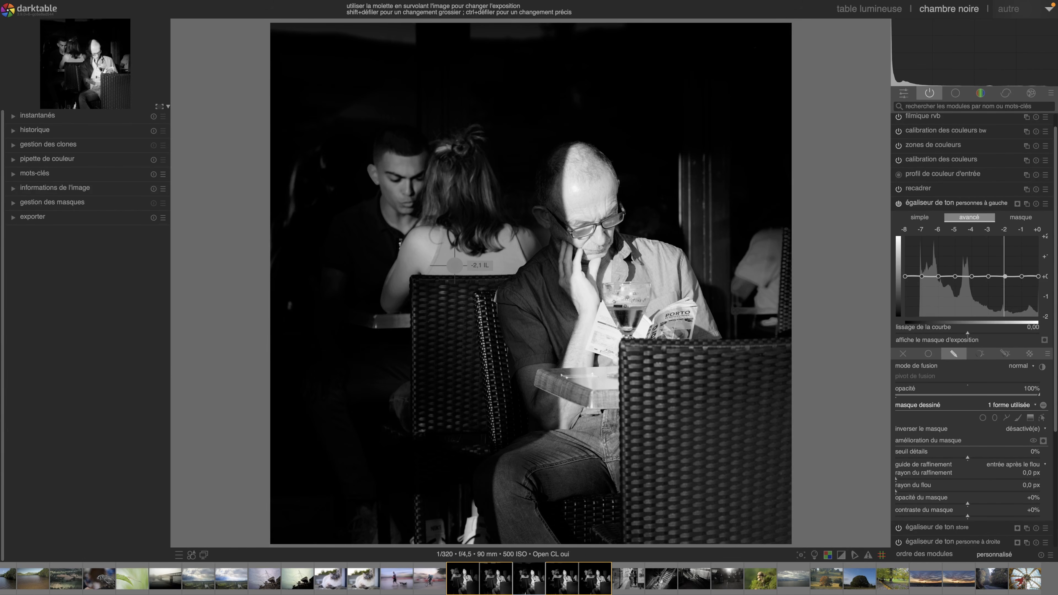
{"action": "left_click_drag", "start_coordinate": [988, 275], "coordinate": [1007, 294]}
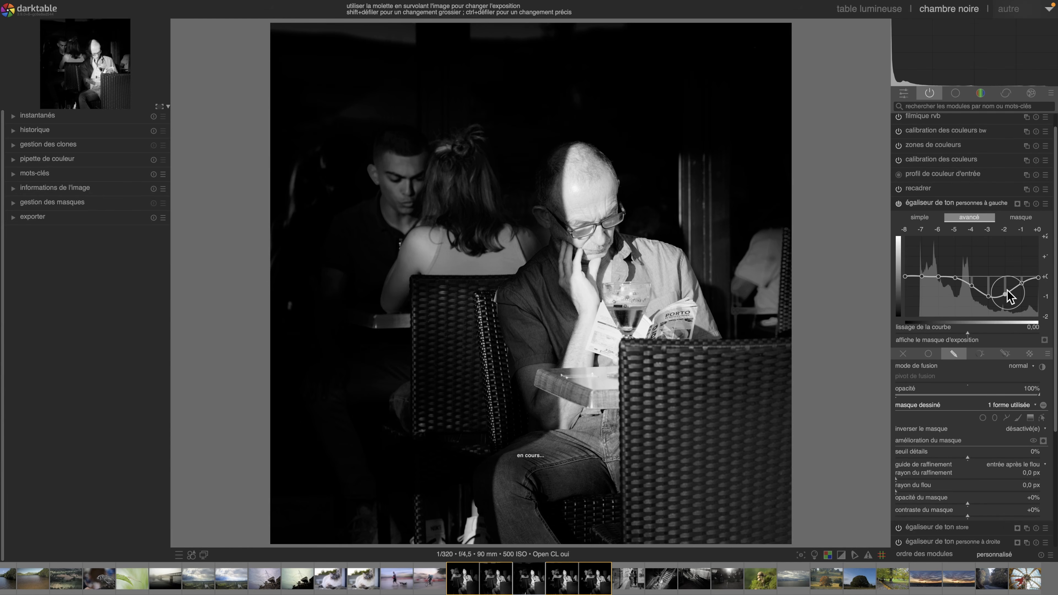
{"action": "left_click", "coordinate": [925, 204]}
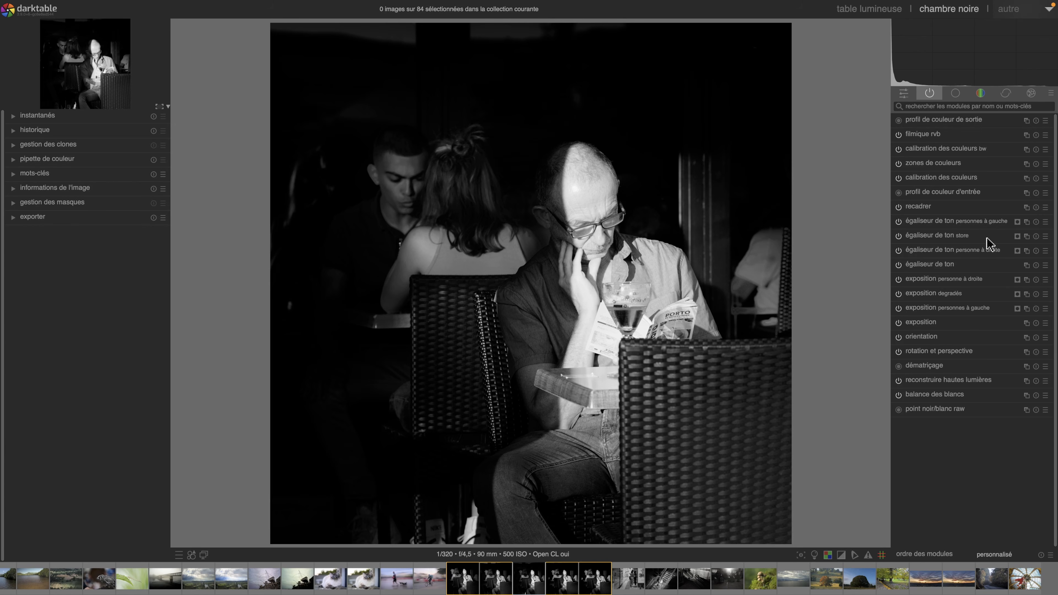
Add an exposition instance named "sac" and give it a drawn mask.
{"action": "left_click", "coordinate": [1026, 279]}
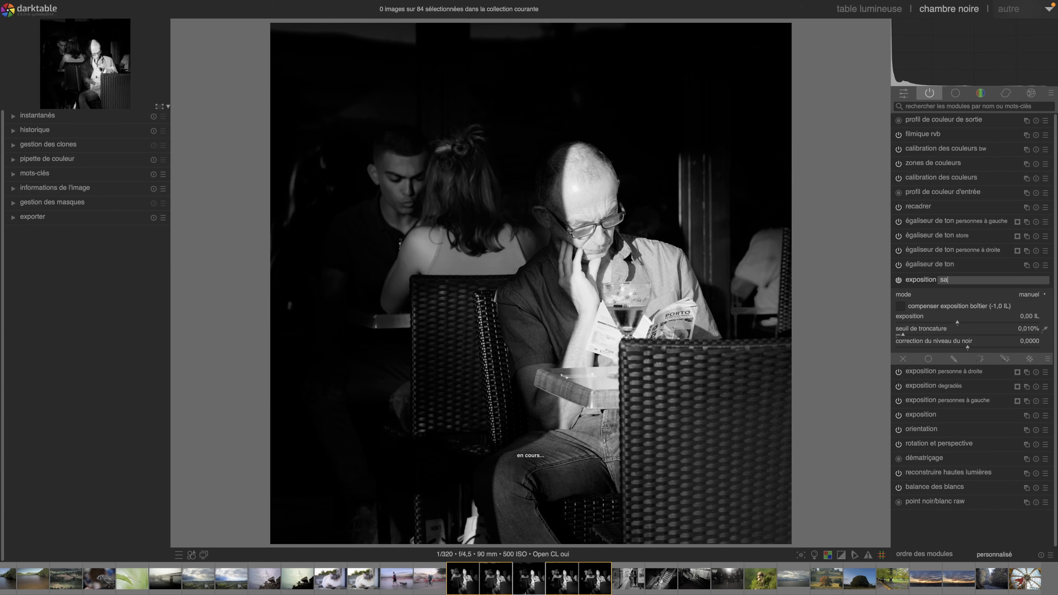
{"action": "key", "text": "Return"}
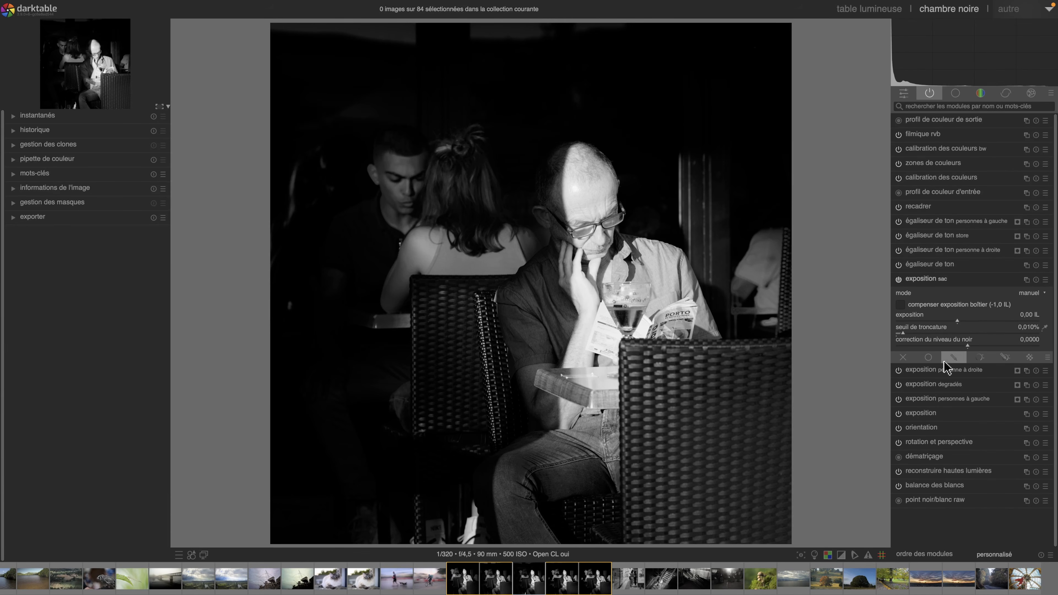
{"action": "left_click", "coordinate": [953, 358]}
Outline the bright bag beneath the woman's chair with a closed path and adjust its nodes to enclose the bag.
{"action": "left_click", "coordinate": [1007, 298]}
{"action": "left_click", "coordinate": [485, 522]}
{"action": "left_click", "coordinate": [473, 495]}
{"action": "left_click", "coordinate": [452, 515]}
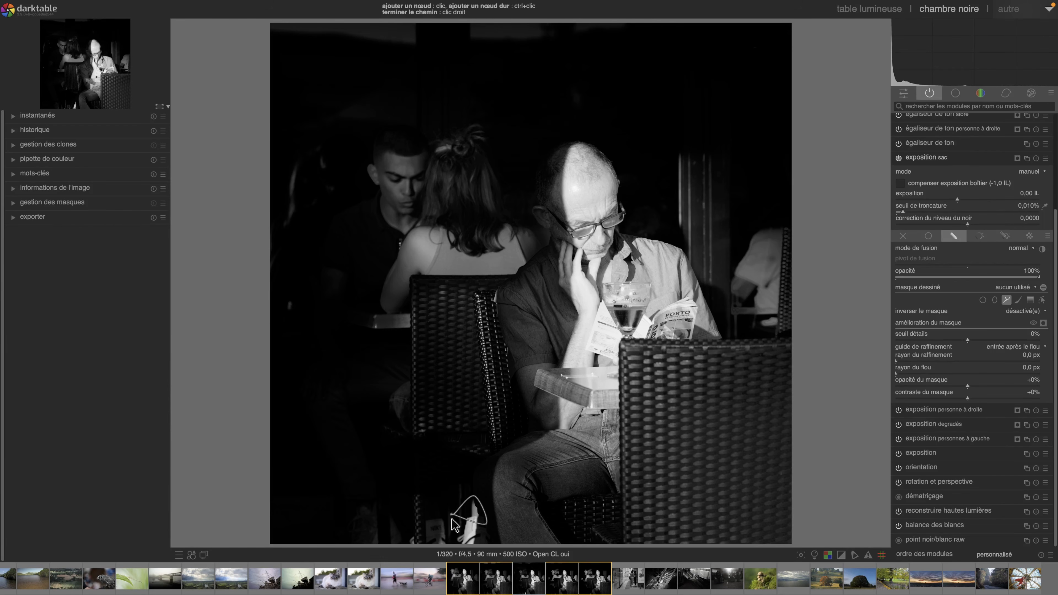
{"action": "left_click", "coordinate": [452, 525]}
{"action": "left_click", "coordinate": [452, 546]}
{"action": "right_click", "coordinate": [483, 549]}
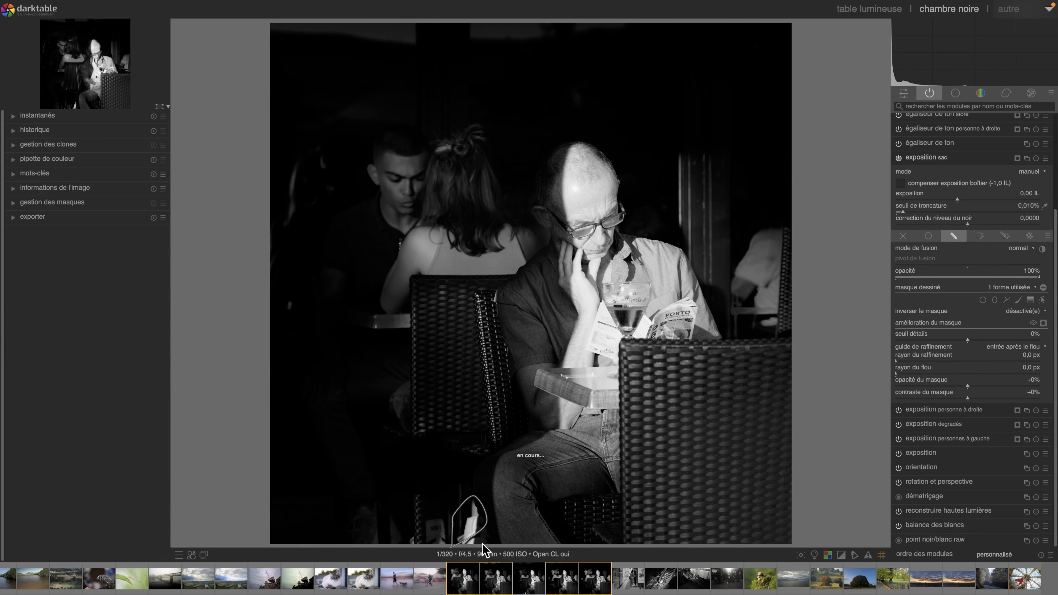
{"action": "left_click_drag", "start_coordinate": [486, 525], "coordinate": [485, 543]}
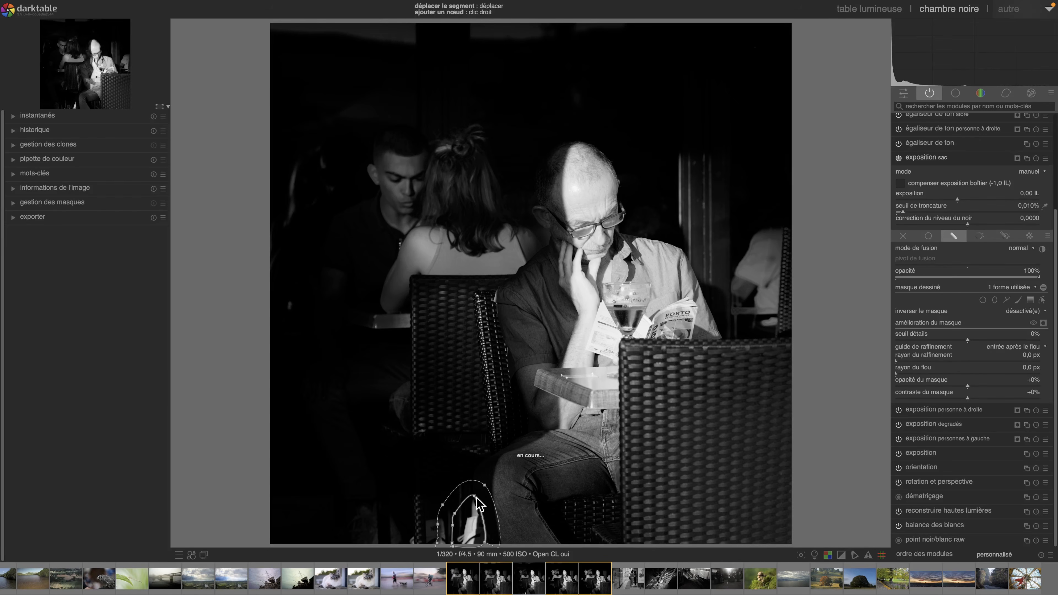
{"action": "left_click_drag", "start_coordinate": [474, 496], "coordinate": [477, 491]}
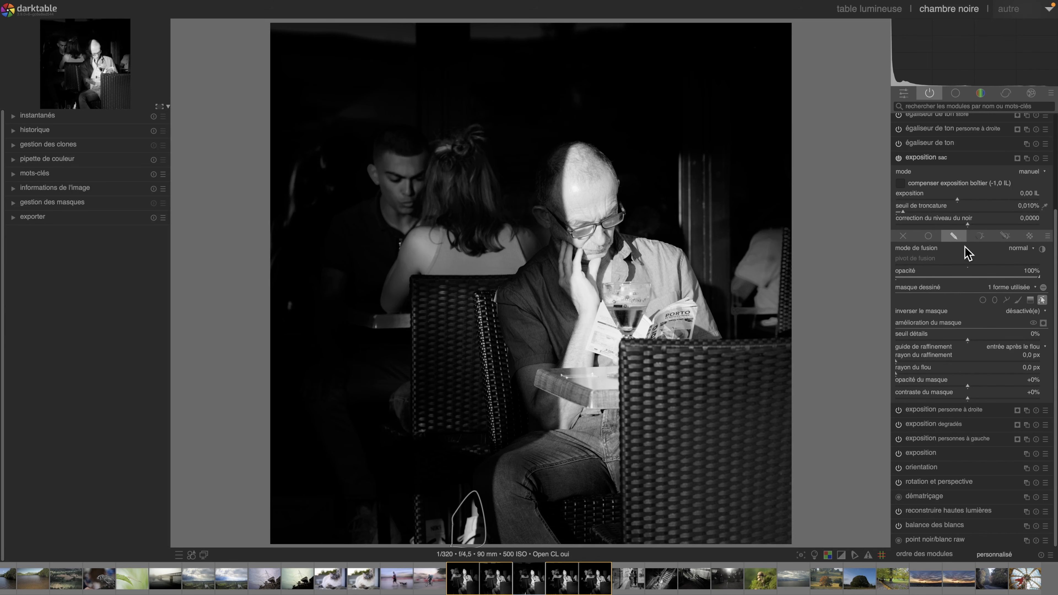
Hide the path outline, lower the exposure of the "sac" instance to below -1,59 IL, and collapse the module.
{"action": "left_click", "coordinate": [1042, 301]}
{"action": "left_click_drag", "start_coordinate": [948, 199], "coordinate": [925, 199]}
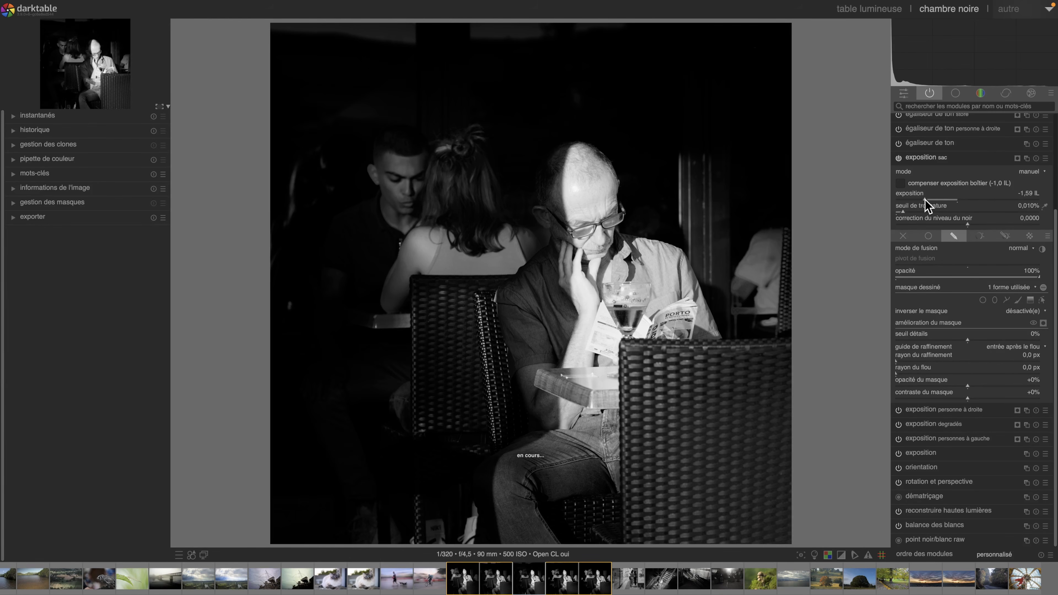
{"action": "left_click", "coordinate": [915, 200]}
{"action": "left_click", "coordinate": [918, 158]}
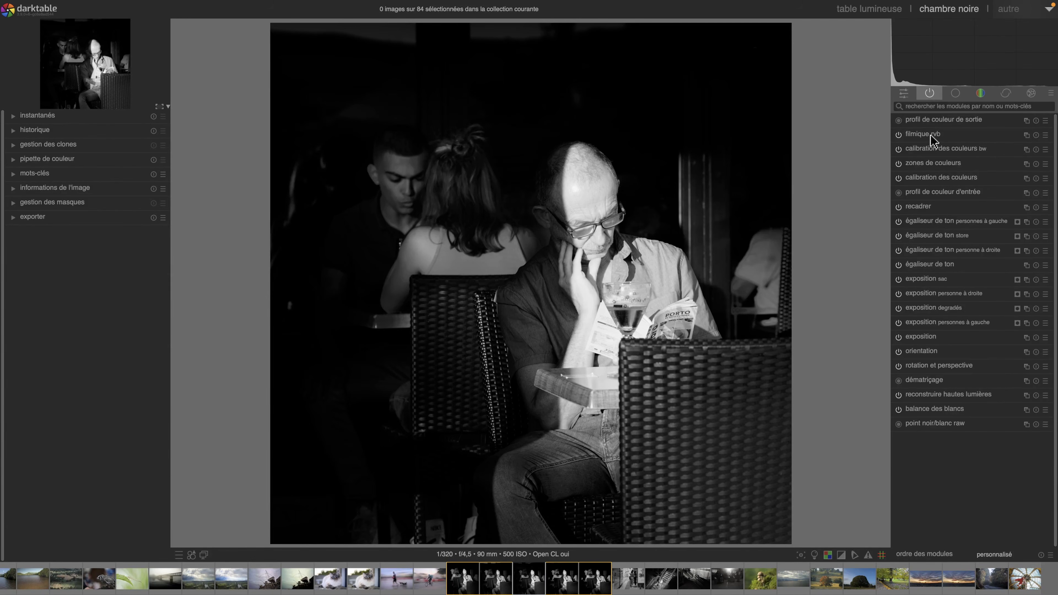
Try contraste local at its default settings, comparing the photo with and without it, and leave it disabled.
{"action": "left_click", "coordinate": [954, 93]}
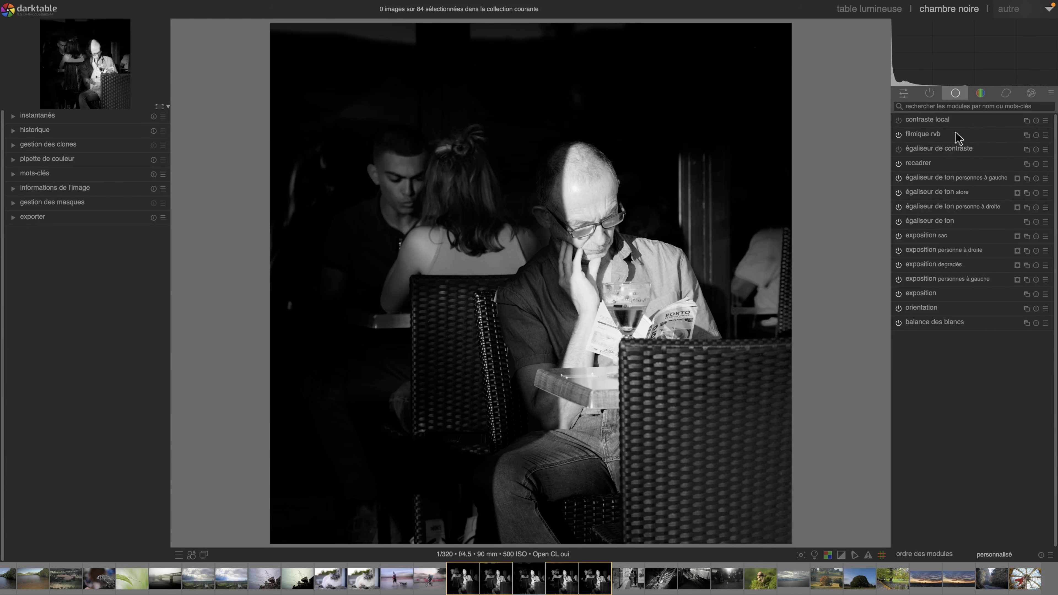
{"action": "left_click", "coordinate": [899, 121]}
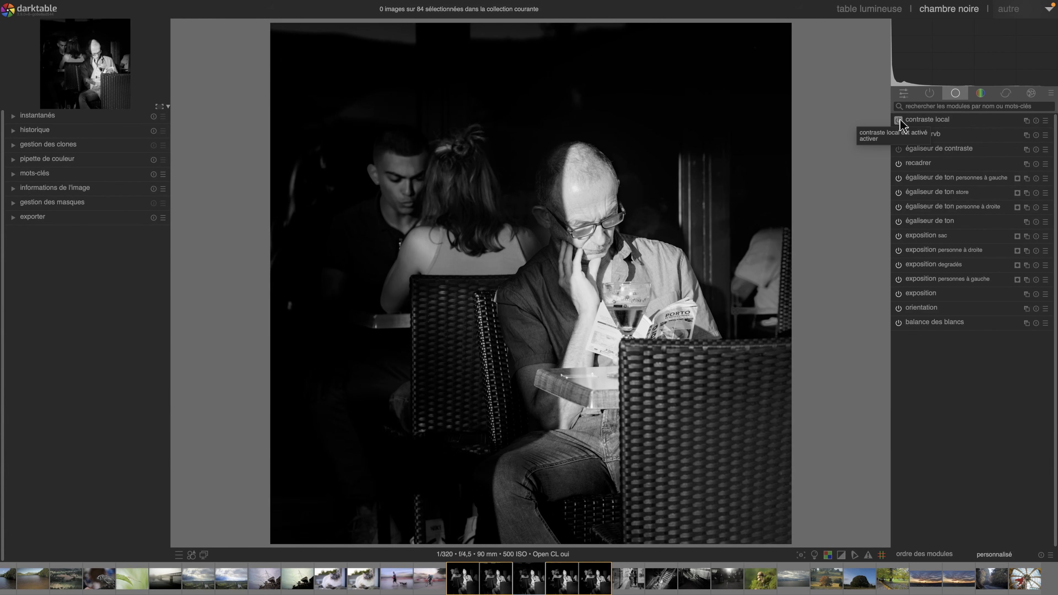
{"action": "left_click", "coordinate": [899, 121]}
{"action": "left_click", "coordinate": [898, 121]}
{"action": "left_click", "coordinate": [898, 121]}
{"action": "left_click", "coordinate": [893, 121]}
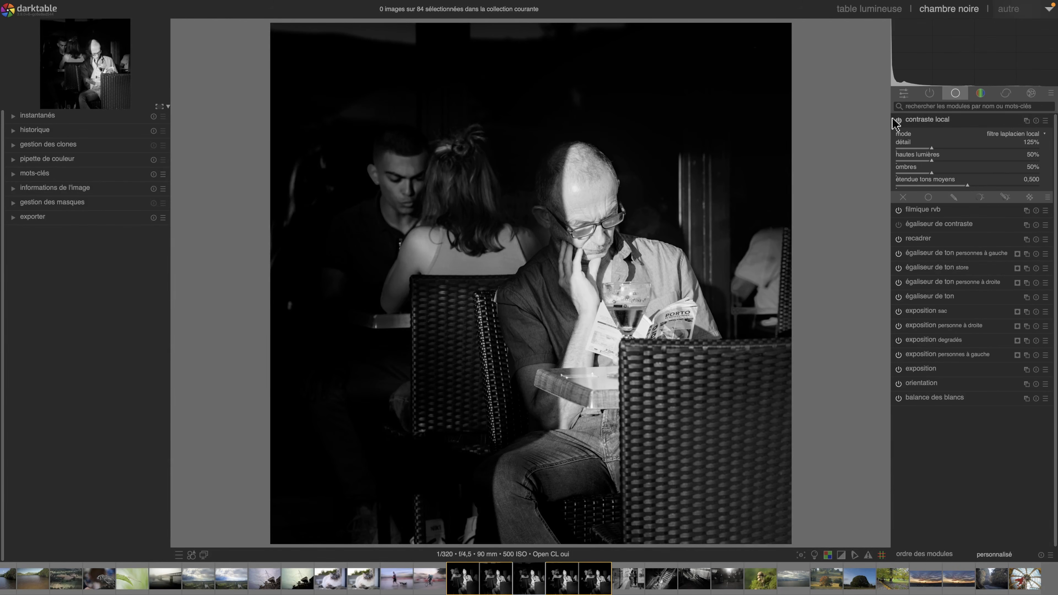
{"action": "left_click", "coordinate": [898, 121]}
{"action": "left_click", "coordinate": [898, 120]}
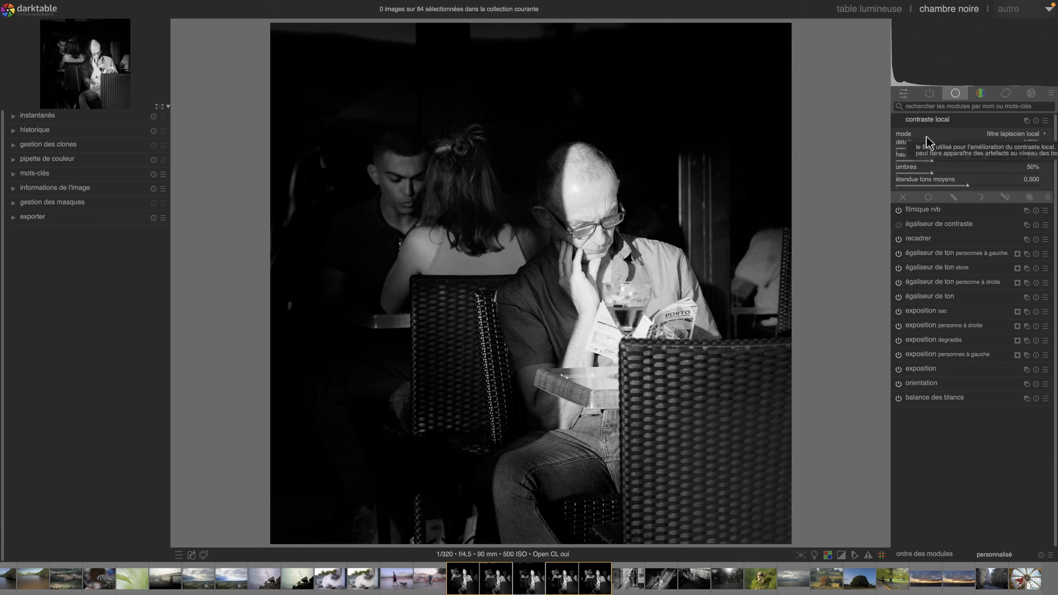
{"action": "left_click", "coordinate": [957, 120]}
Enable diffusion ou netteté and apply its "suppression de la brume" preset.
{"action": "left_click", "coordinate": [1030, 93]}
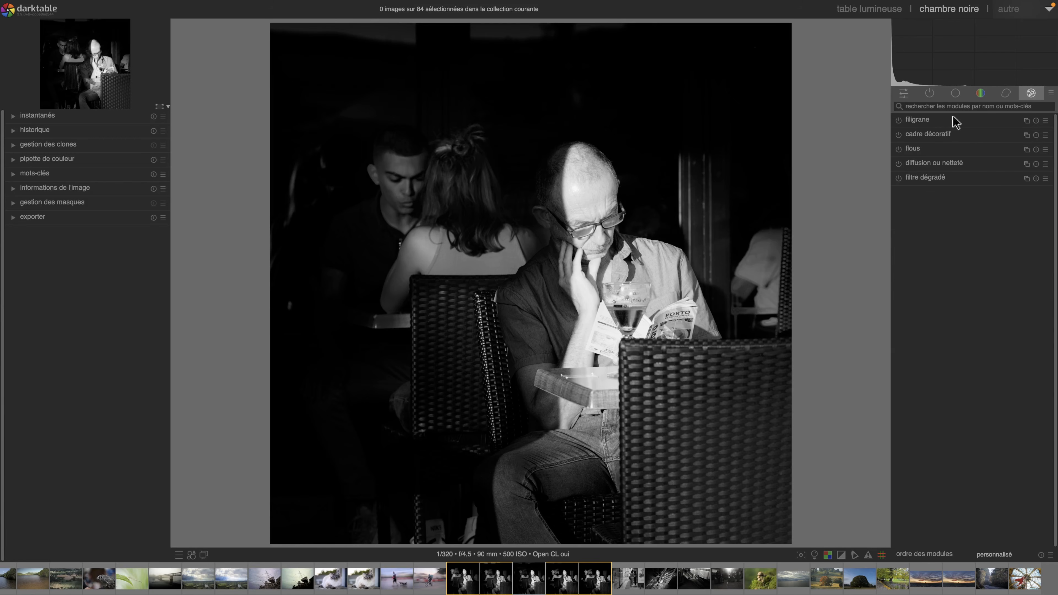
{"action": "left_click", "coordinate": [898, 163]}
{"action": "left_click", "coordinate": [926, 166]}
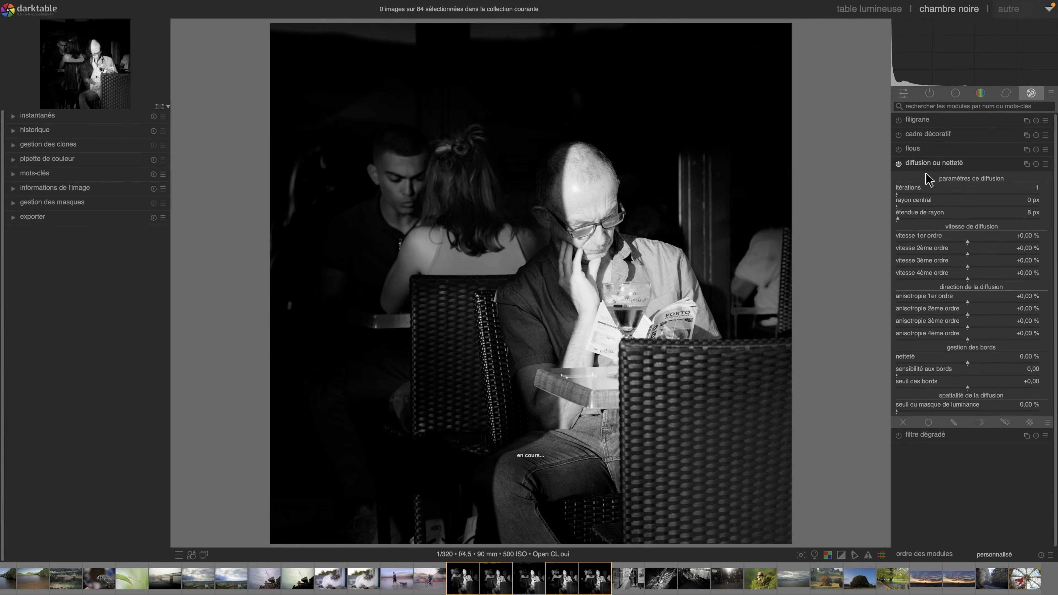
{"action": "left_click", "coordinate": [1045, 164]}
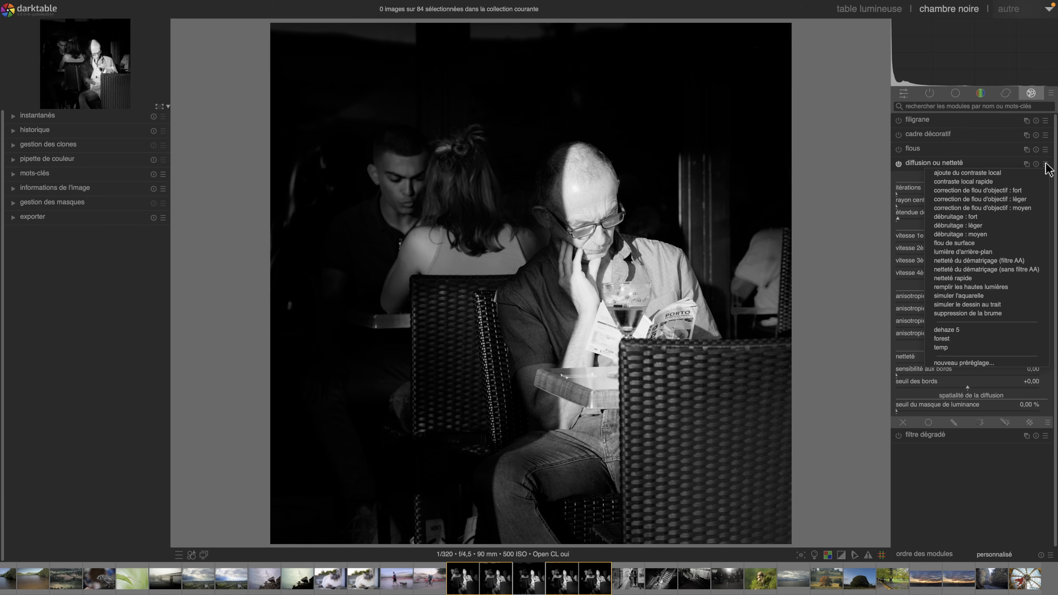
{"action": "left_click", "coordinate": [975, 314]}
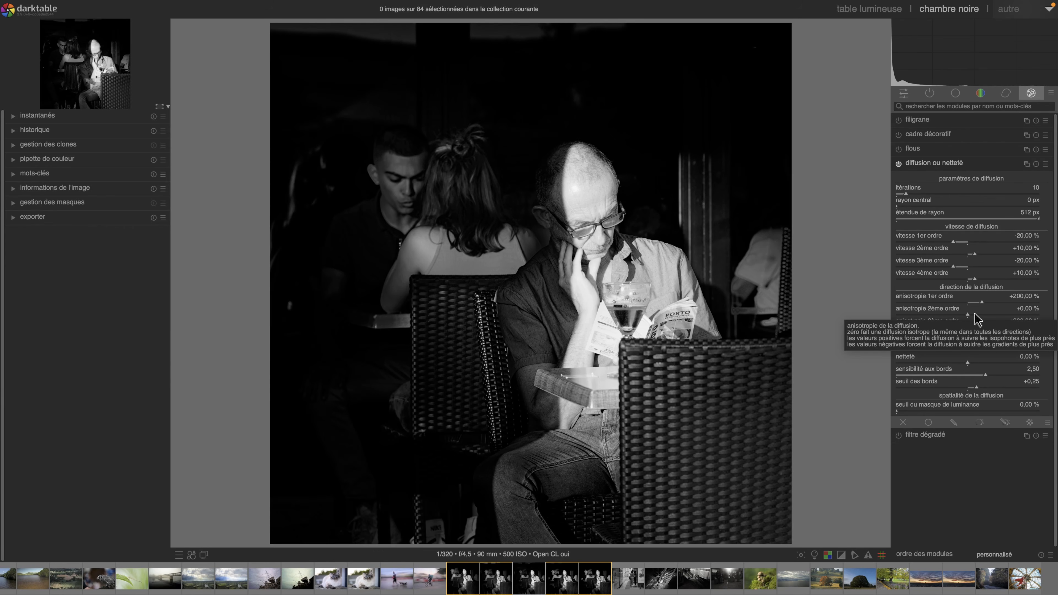
Try the "ajoute du contraste local" preset of diffusion ou netteté, and return to "suppression de la brume".
{"action": "left_click", "coordinate": [1045, 164]}
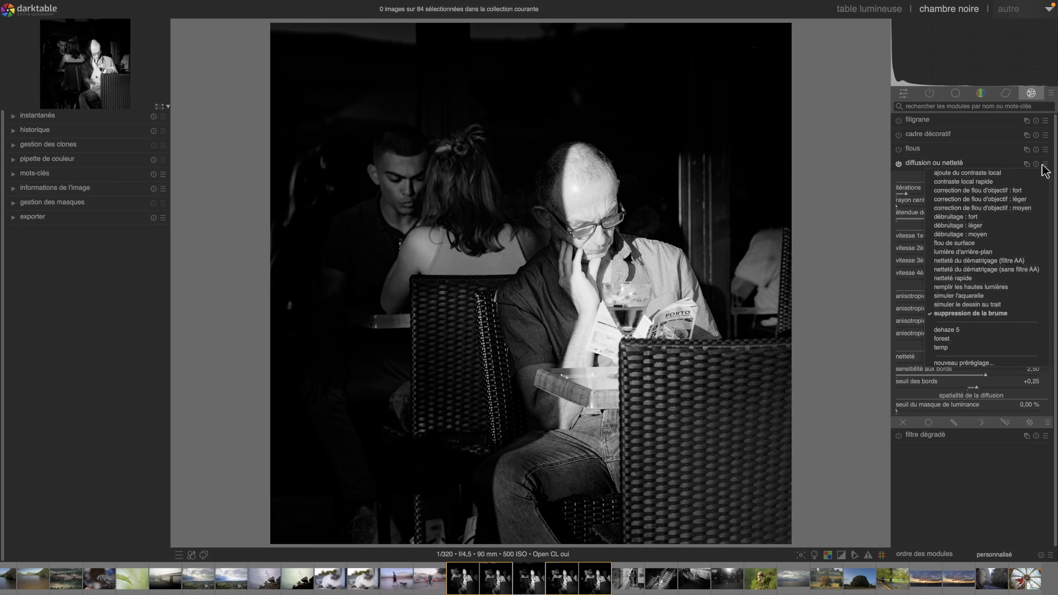
{"action": "left_click", "coordinate": [1024, 173]}
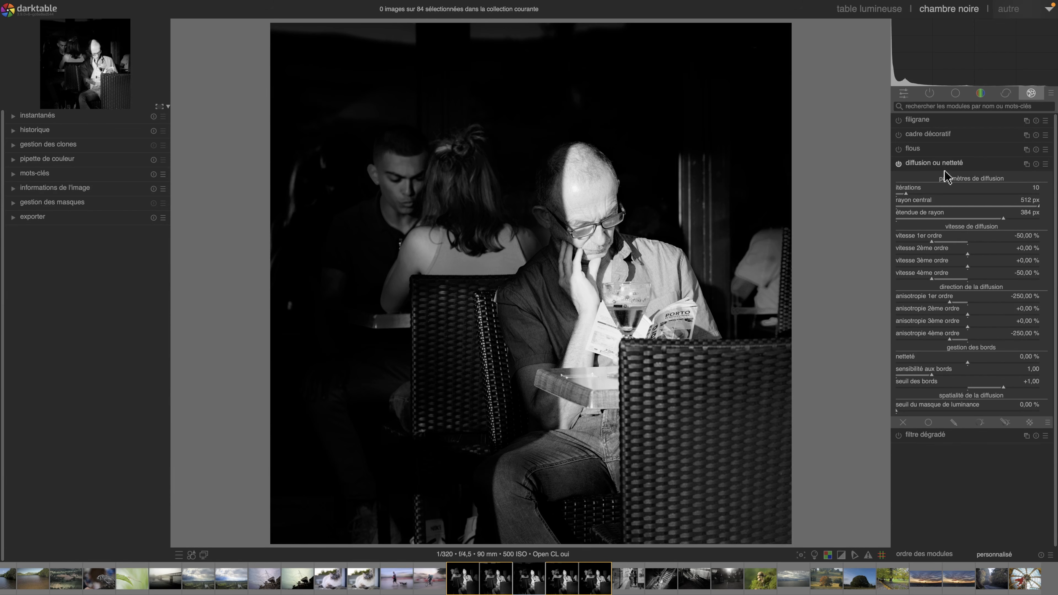
{"action": "left_click", "coordinate": [1045, 164]}
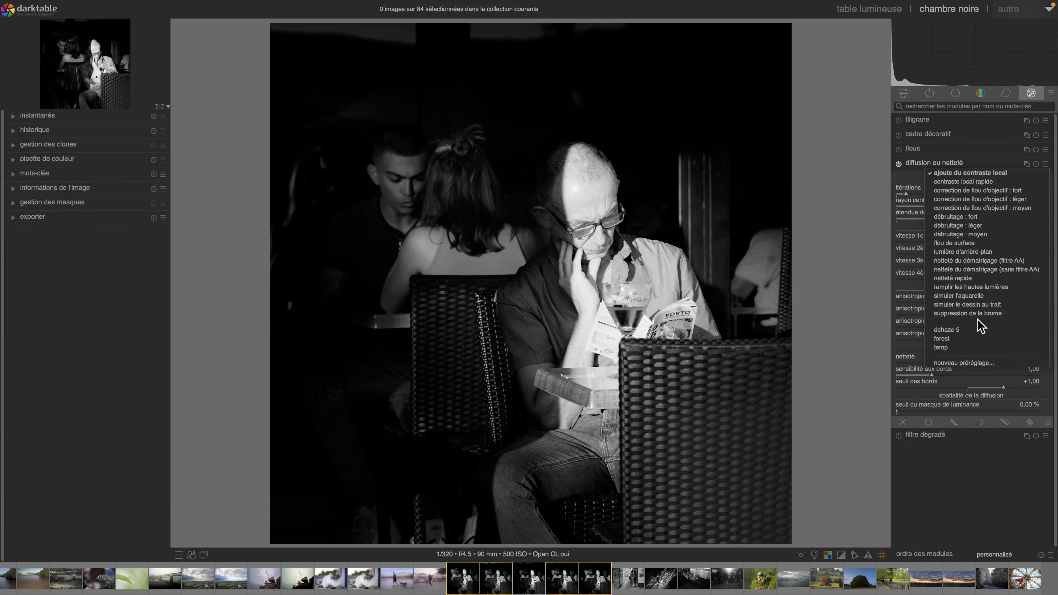
{"action": "left_click", "coordinate": [970, 315]}
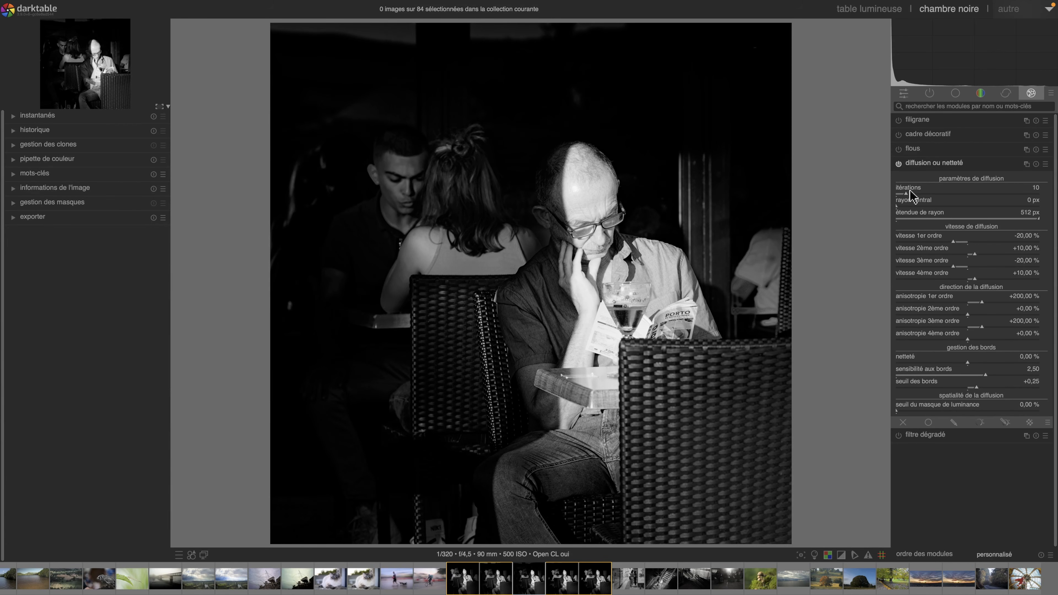
Apply the "dehaze 5" preset to diffusion ou netteté.
{"action": "left_click", "coordinate": [1045, 164]}
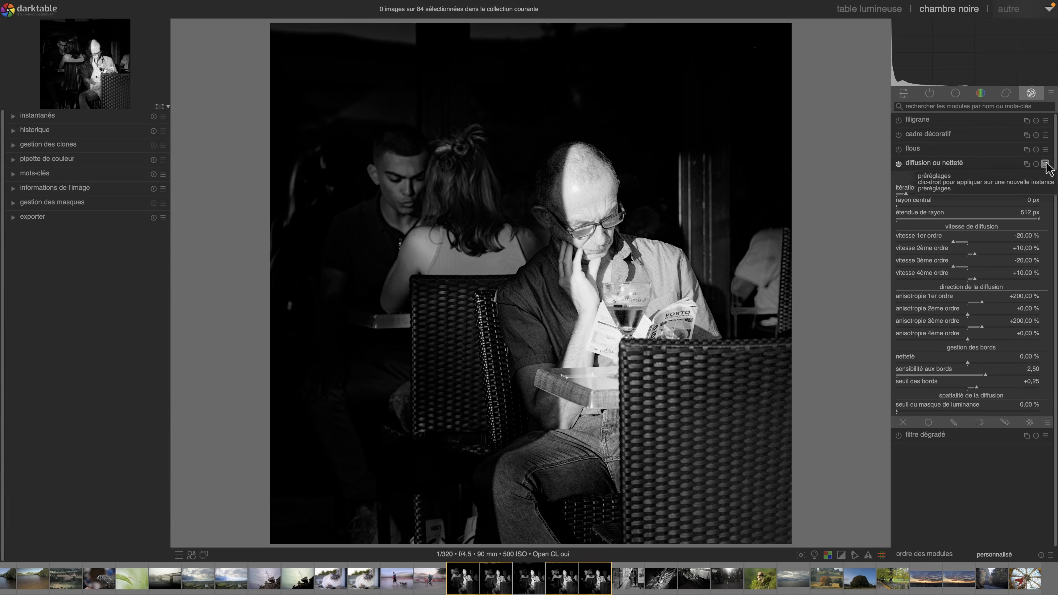
{"action": "left_click", "coordinate": [977, 332]}
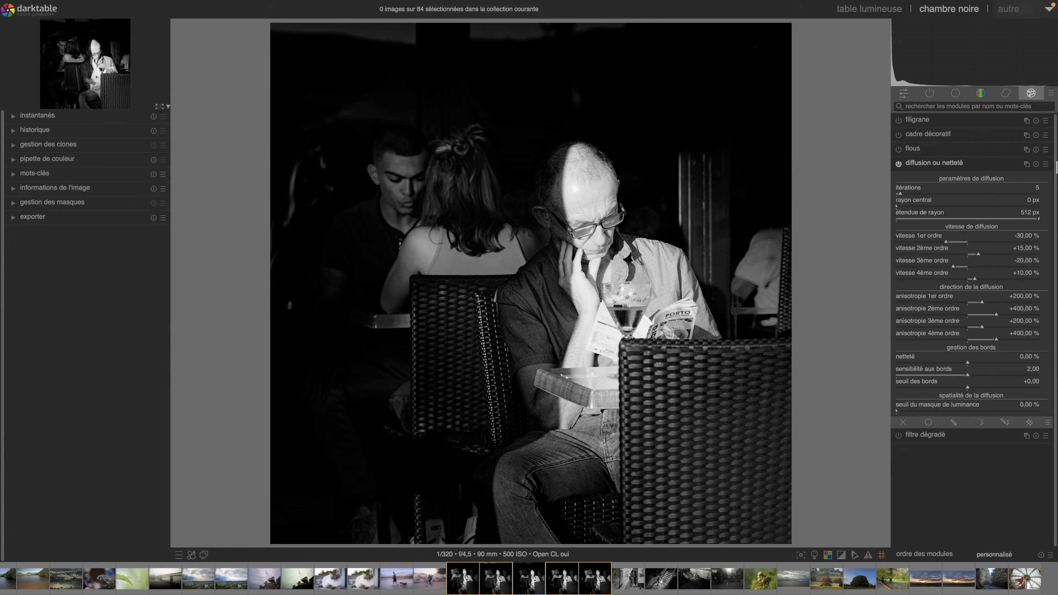
{"action": "left_click", "coordinate": [1046, 163]}
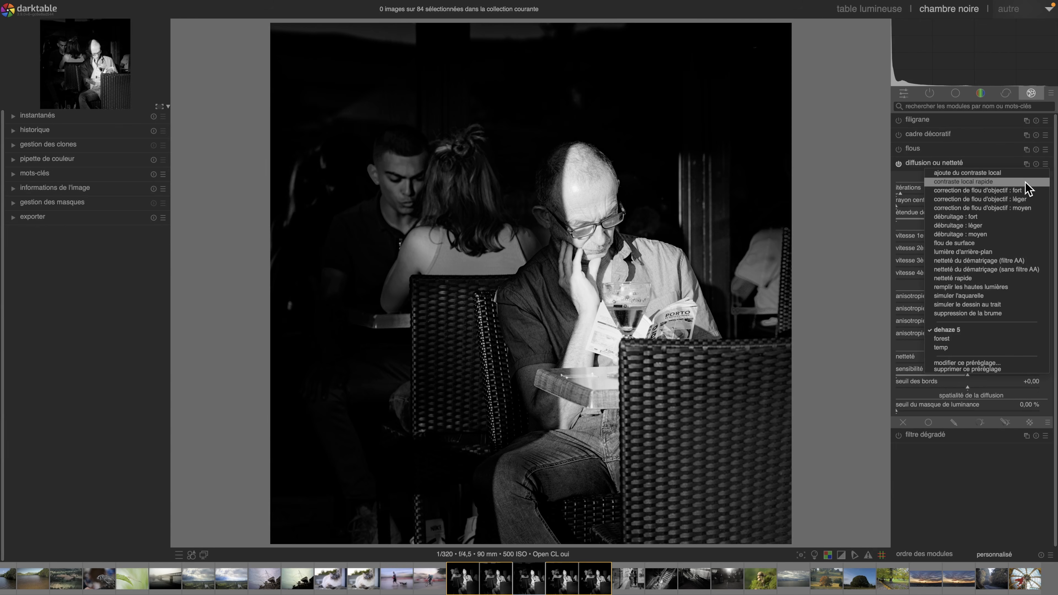
{"action": "left_click", "coordinate": [1045, 166]}
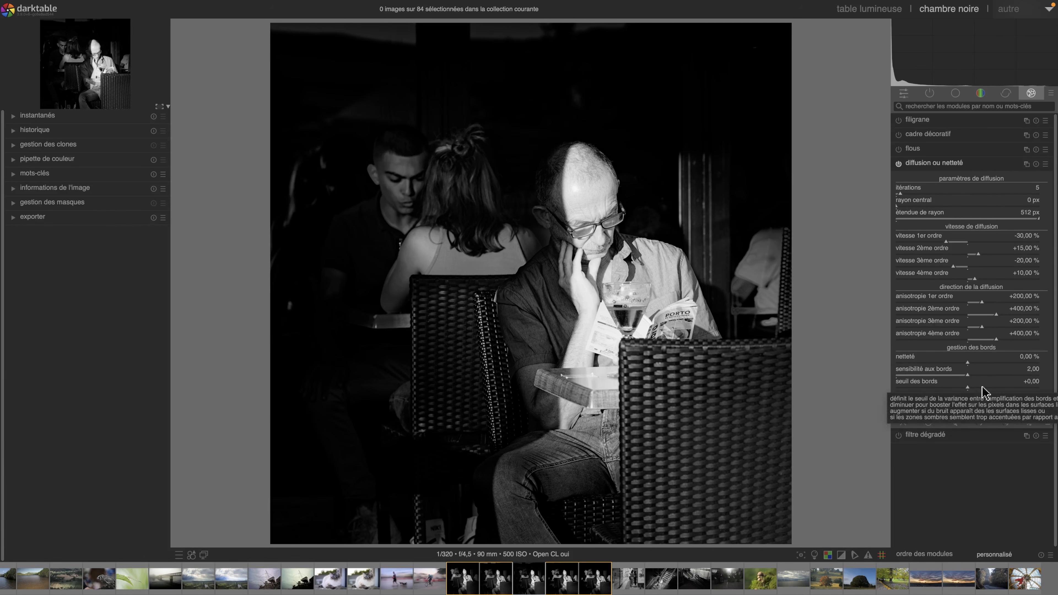
Add a parametric mask on the Jz channel to diffusion ou netteté, display it, and set its lower input limits to 0,43 and 0,70.
{"action": "left_click", "coordinate": [980, 422]}
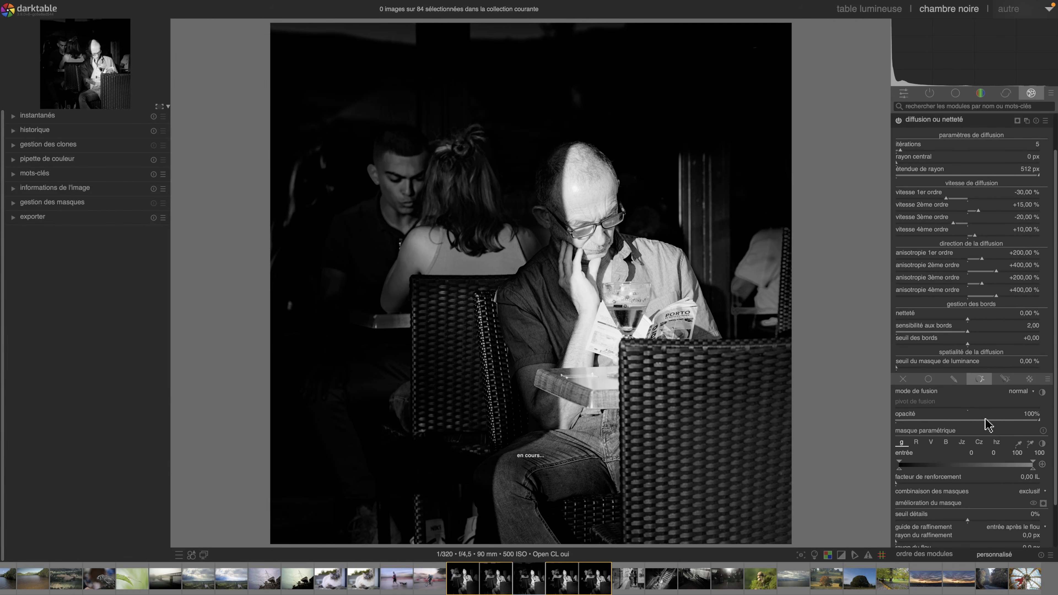
{"action": "left_click", "coordinate": [960, 392]}
{"action": "left_click", "coordinate": [1042, 453]}
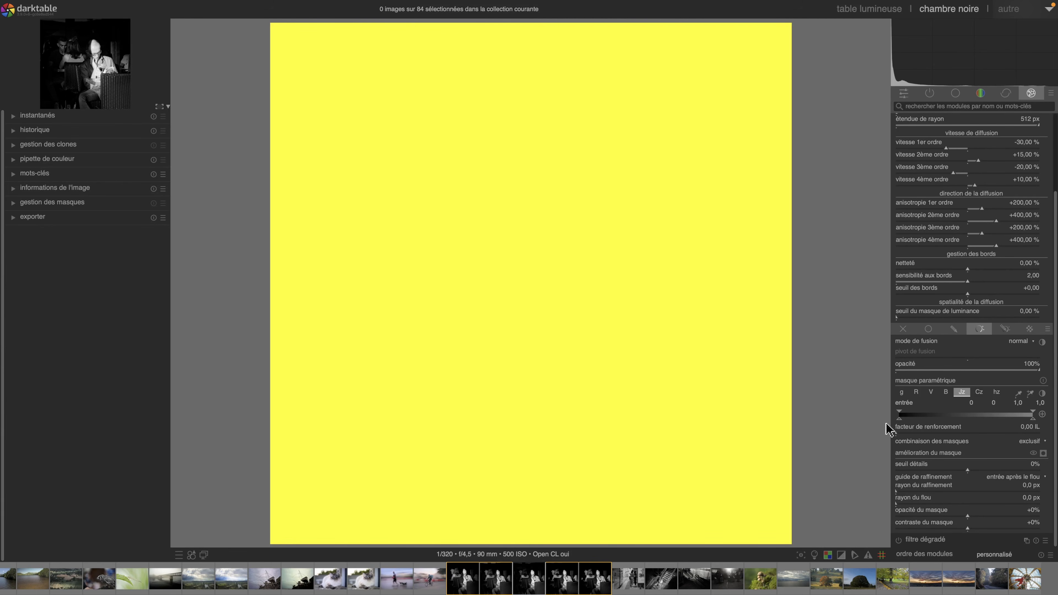
{"action": "left_click_drag", "start_coordinate": [902, 419], "coordinate": [960, 419]}
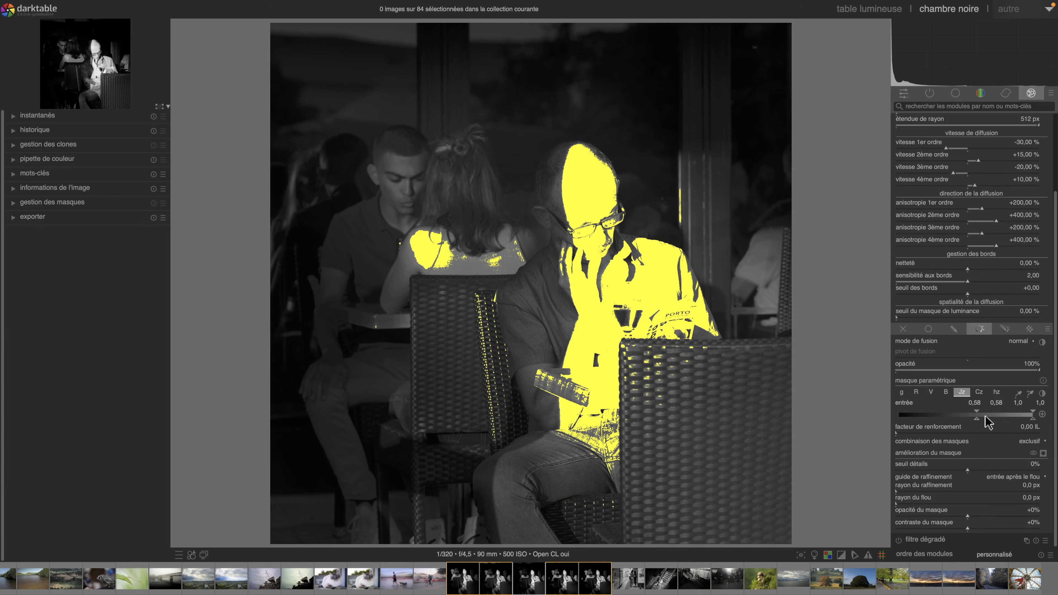
{"action": "left_click_drag", "start_coordinate": [978, 412], "coordinate": [956, 420]}
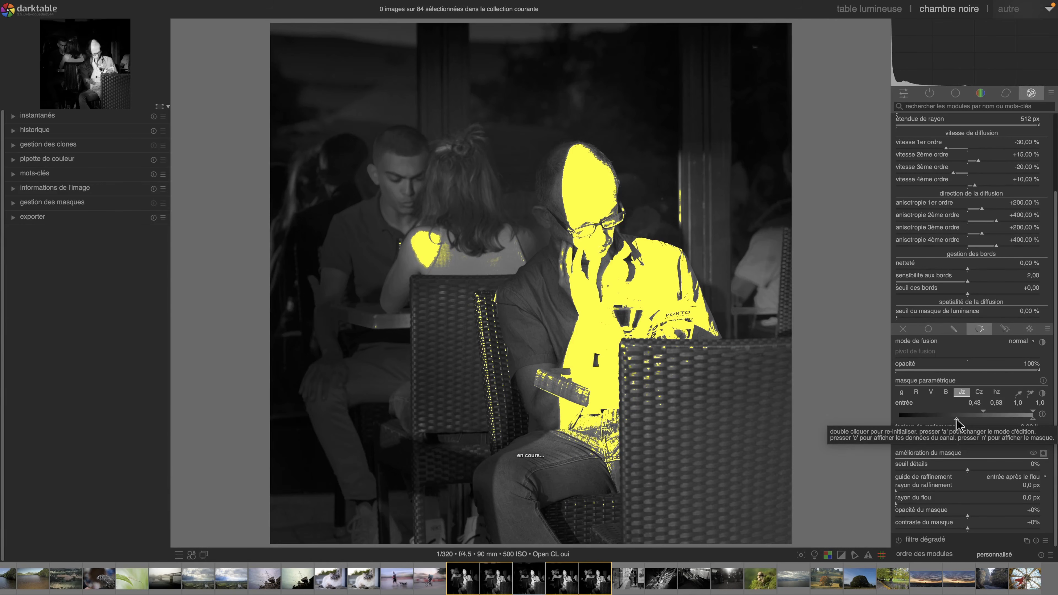
{"action": "left_click_drag", "start_coordinate": [983, 411], "coordinate": [992, 409]}
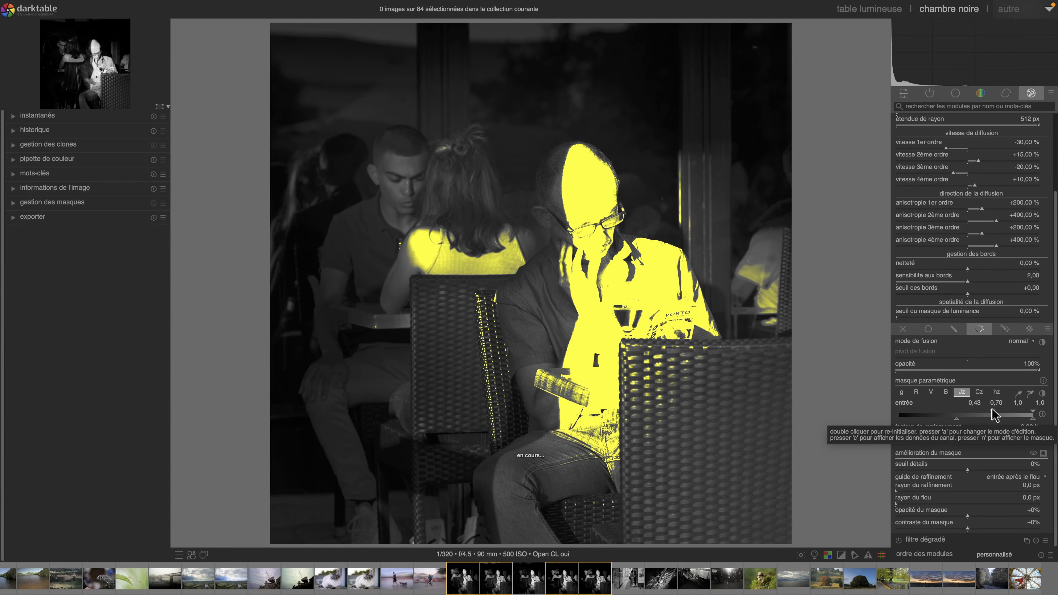
Set the mask's rayon du raffinement to 47,3 px and hide the mask overlay.
{"action": "left_click", "coordinate": [913, 492]}
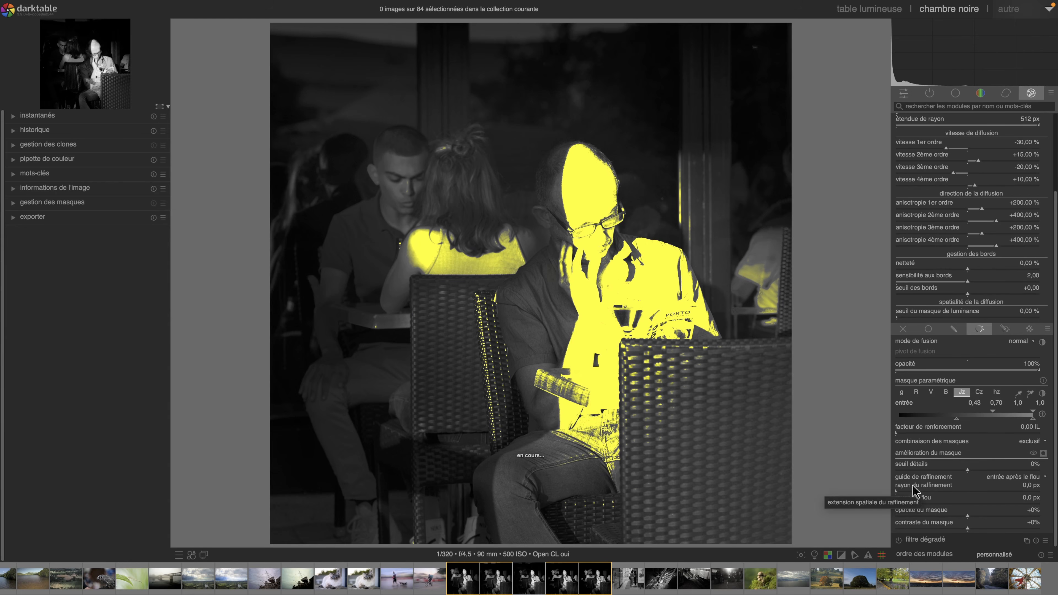
{"action": "left_click_drag", "start_coordinate": [912, 494], "coordinate": [922, 494]}
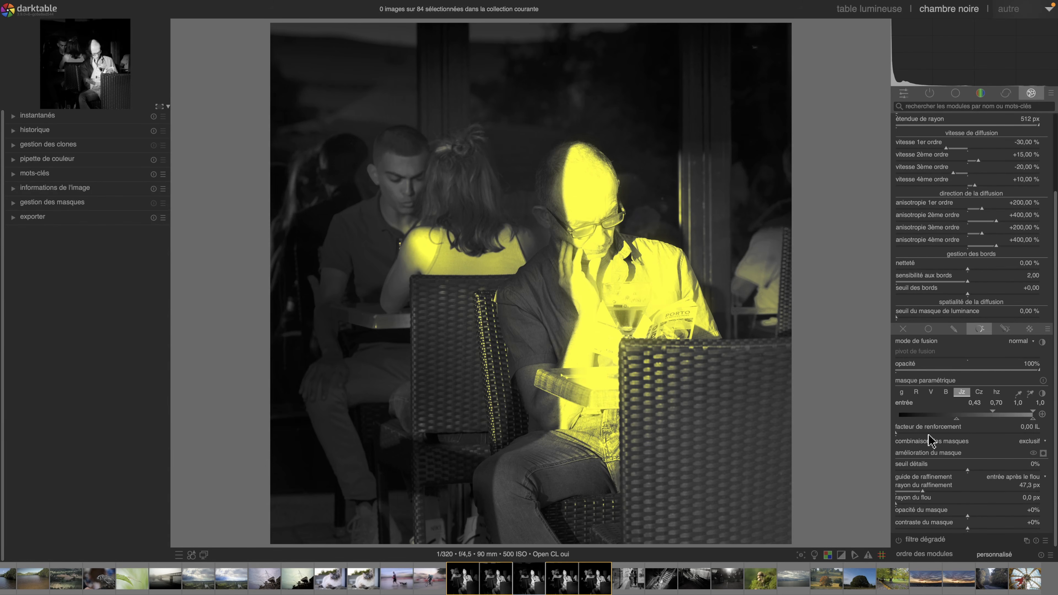
{"action": "left_click", "coordinate": [1043, 453]}
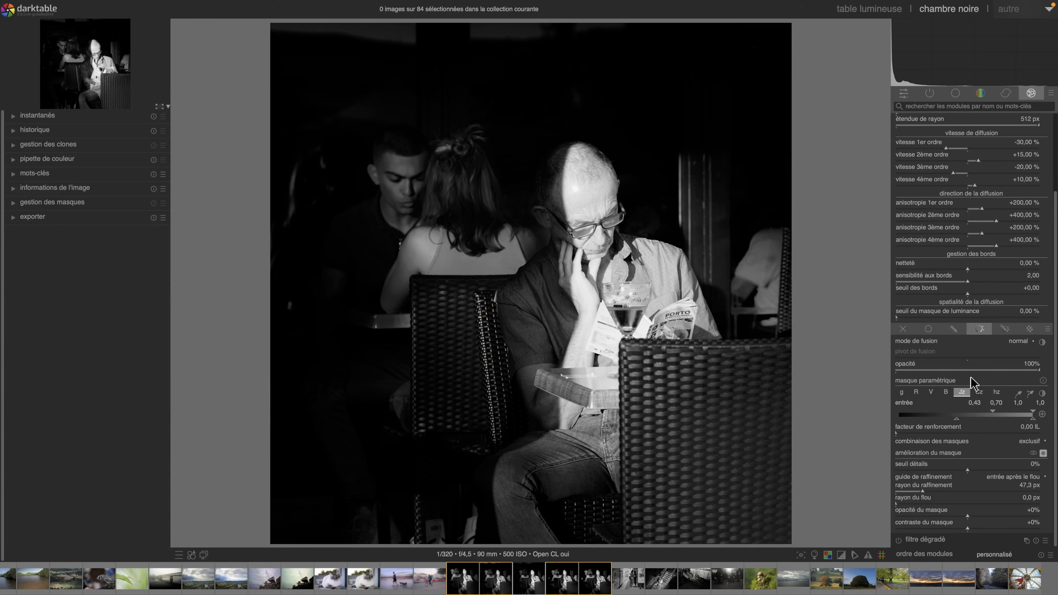
Reactivate diffusion ou netteté after comparing without it, and set its itérations to 10.
{"action": "scroll", "coordinate": [905, 125], "scroll_direction": "up", "scroll_amount": 4}
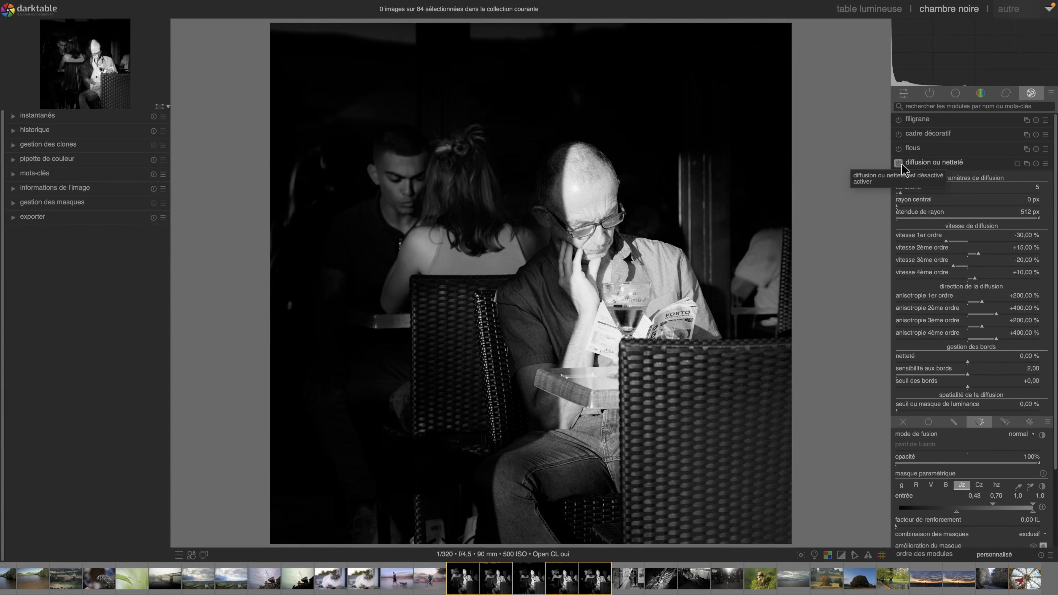
{"action": "left_click", "coordinate": [899, 163]}
{"action": "left_click", "coordinate": [909, 192]}
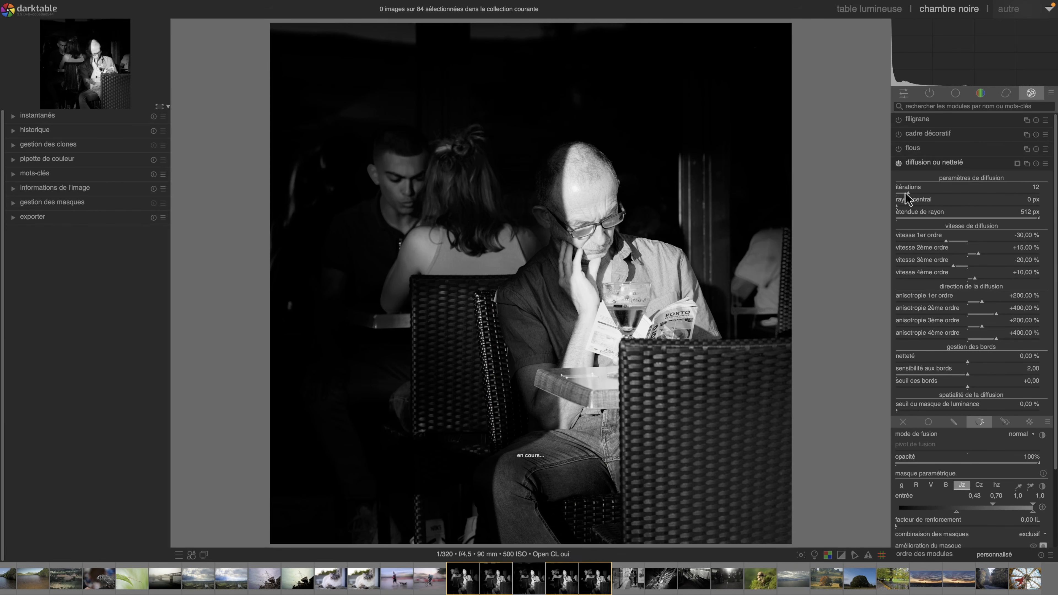
{"action": "left_click", "coordinate": [905, 192]}
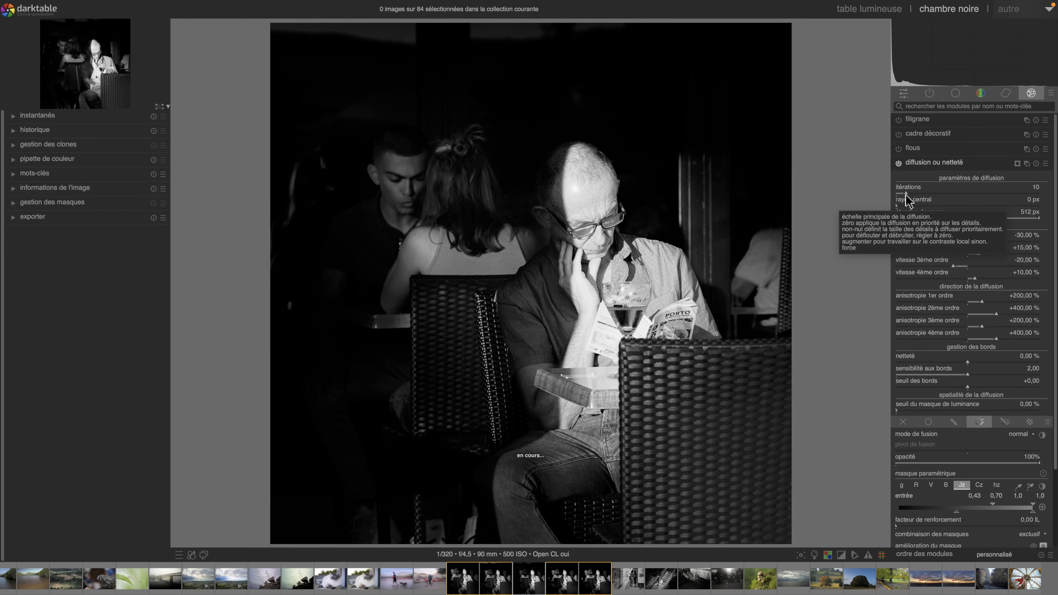
Compare the photo at 100% with a snapshot taken without diffusion ou netteté, discard the snapshot, and collapse the module.
{"action": "left_click", "coordinate": [898, 164]}
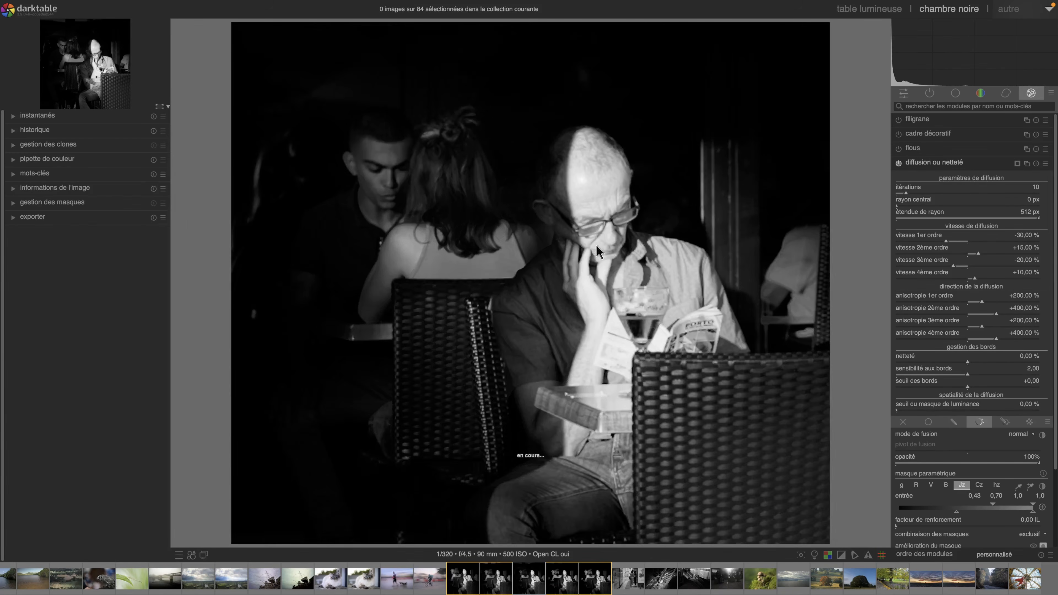
{"action": "middle_click", "coordinate": [596, 251]}
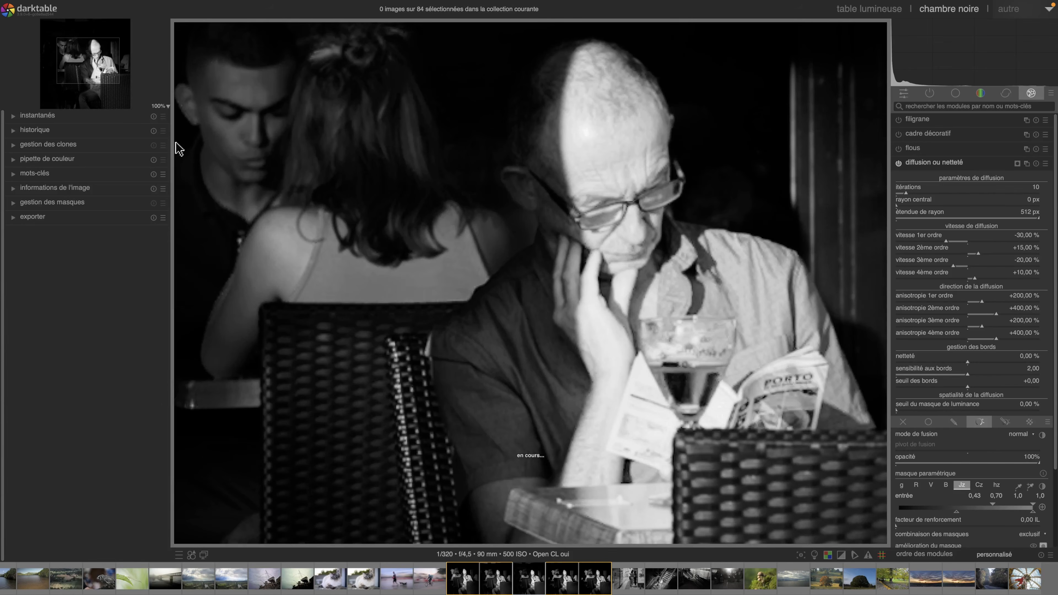
{"action": "left_click", "coordinate": [25, 117]}
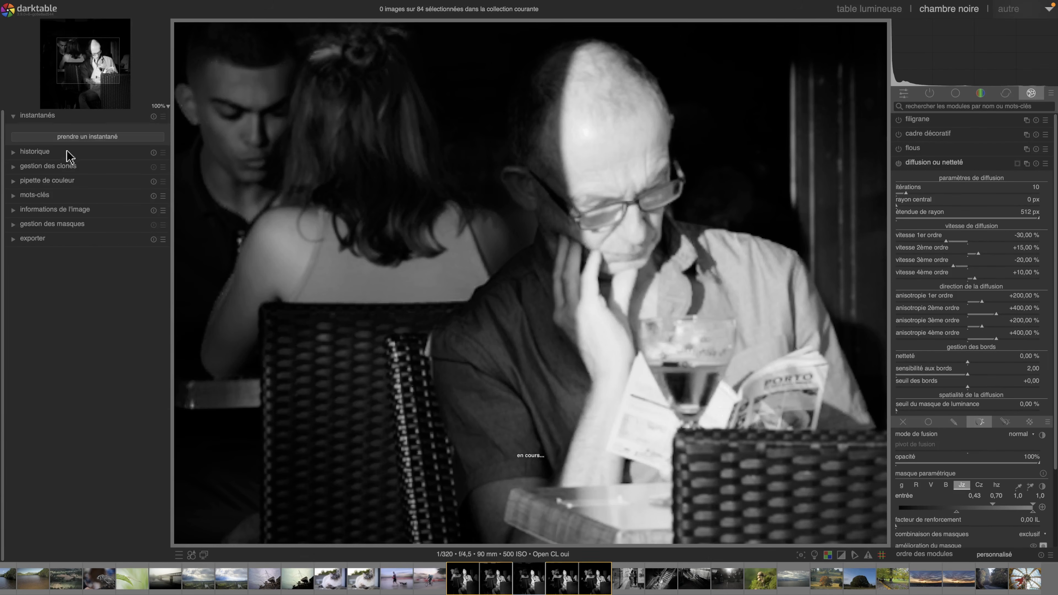
{"action": "left_click", "coordinate": [77, 137]}
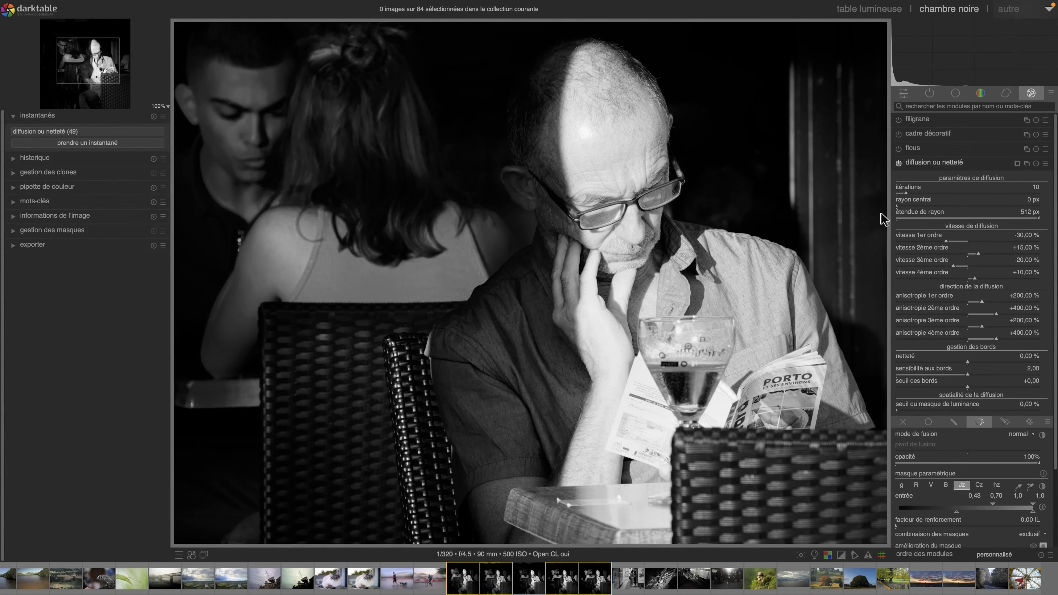
{"action": "left_click", "coordinate": [68, 129]}
{"action": "left_click_drag", "start_coordinate": [544, 307], "coordinate": [473, 305]}
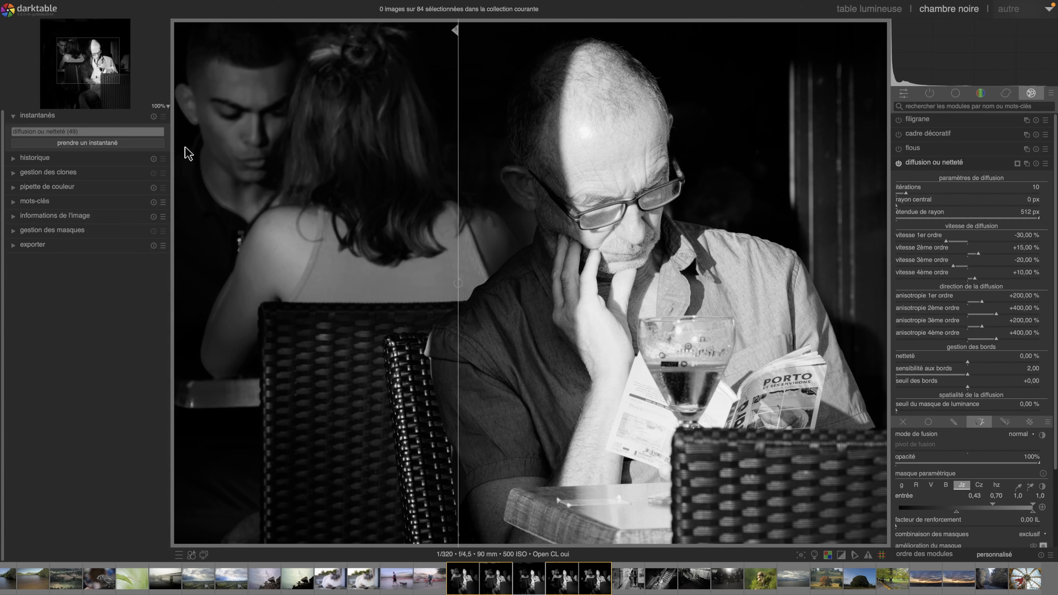
{"action": "left_click", "coordinate": [153, 116]}
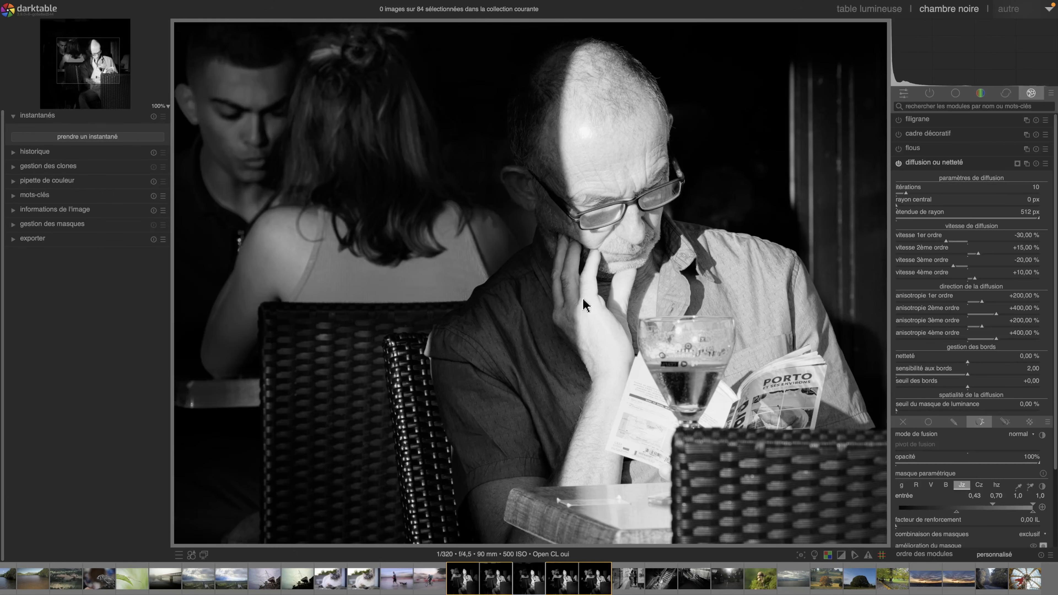
{"action": "middle_click", "coordinate": [582, 298]}
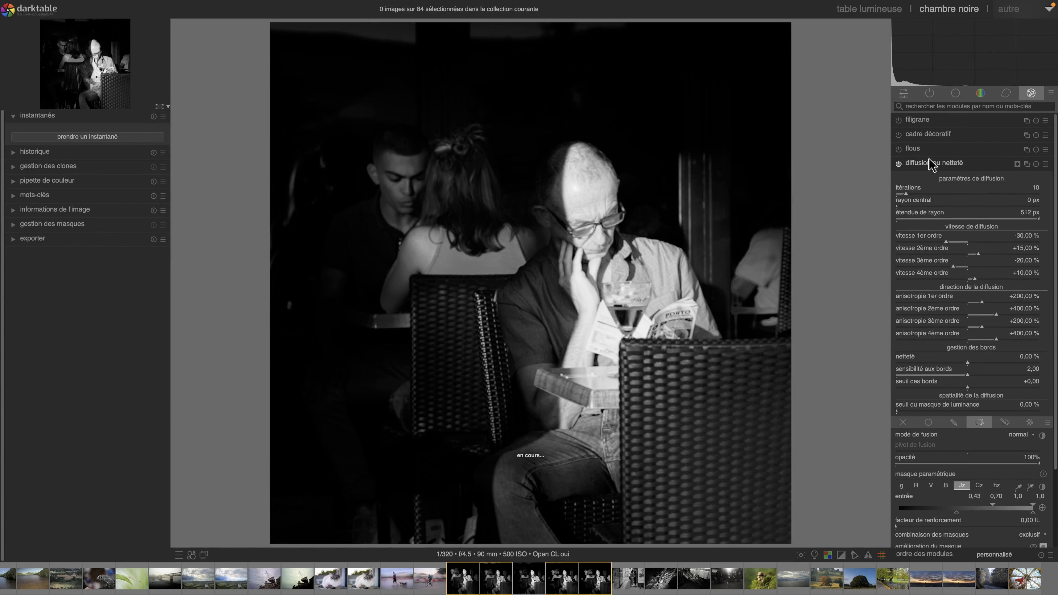
{"action": "mouse_move", "coordinate": [931, 165]}
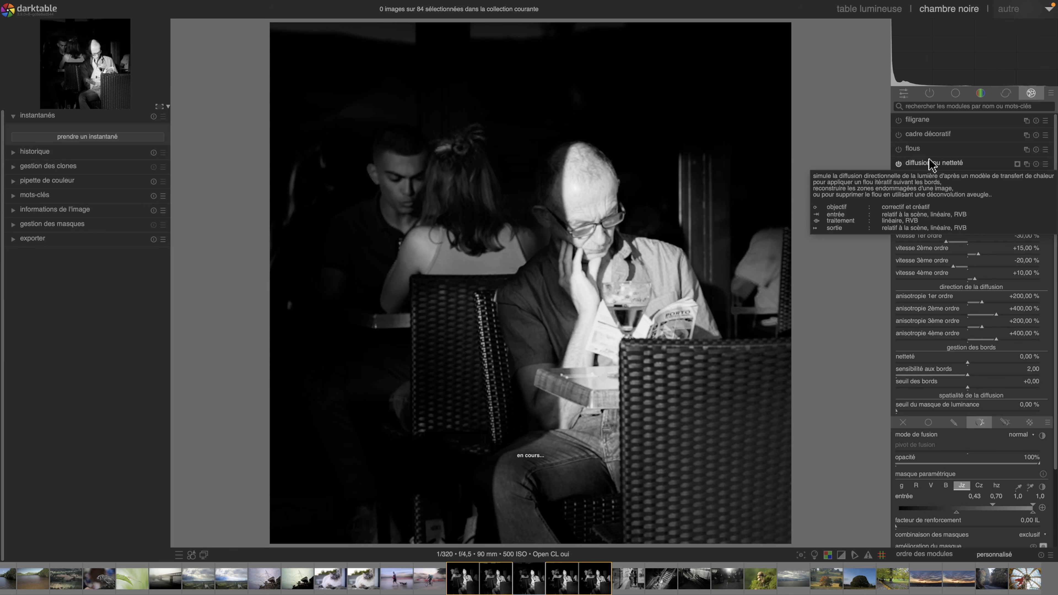
{"action": "left_click", "coordinate": [922, 163]}
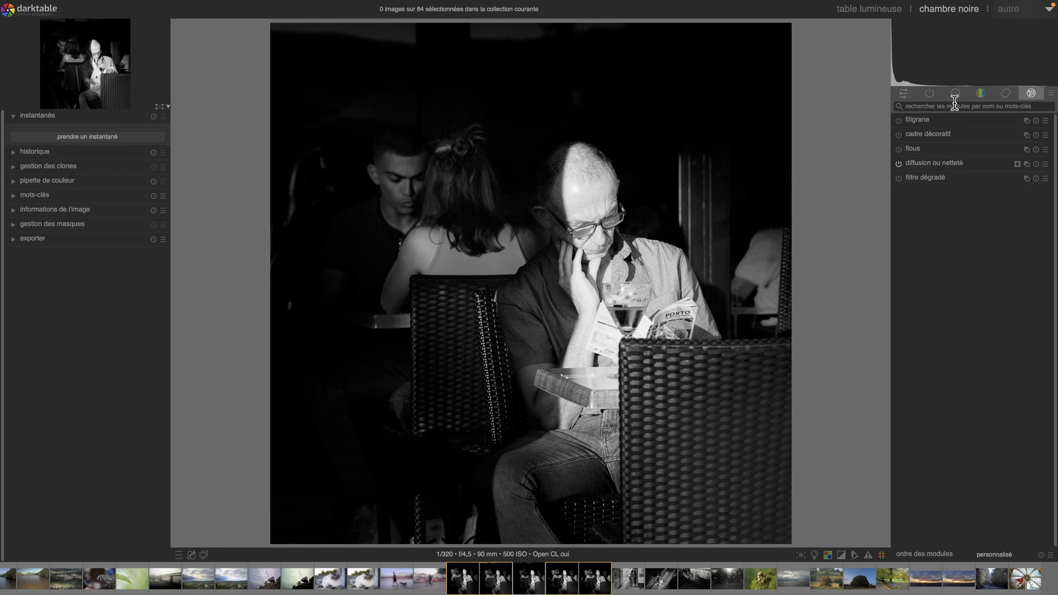
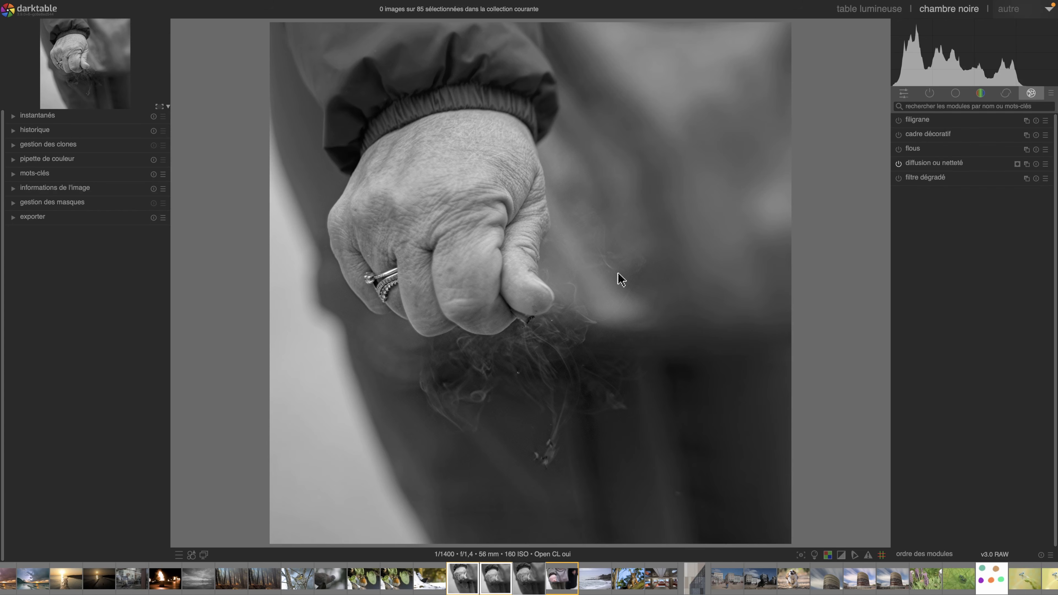
Open the unedited colour photo of the smoking hand and set its profil de travail to RVB Rec2020 linéaire.
{"action": "left_click", "coordinate": [558, 582]}
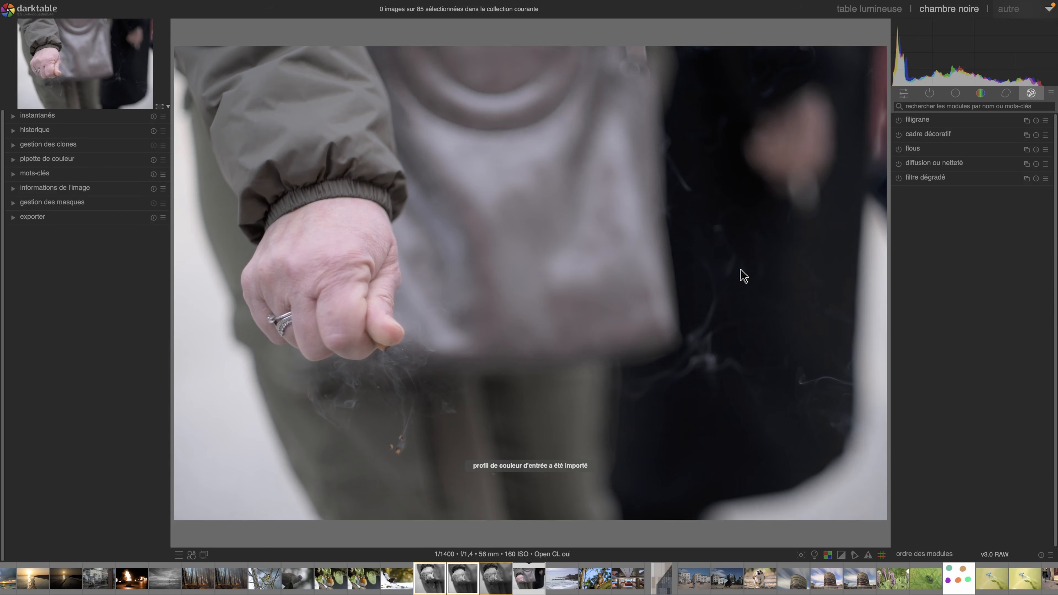
{"action": "left_click", "coordinate": [924, 95]}
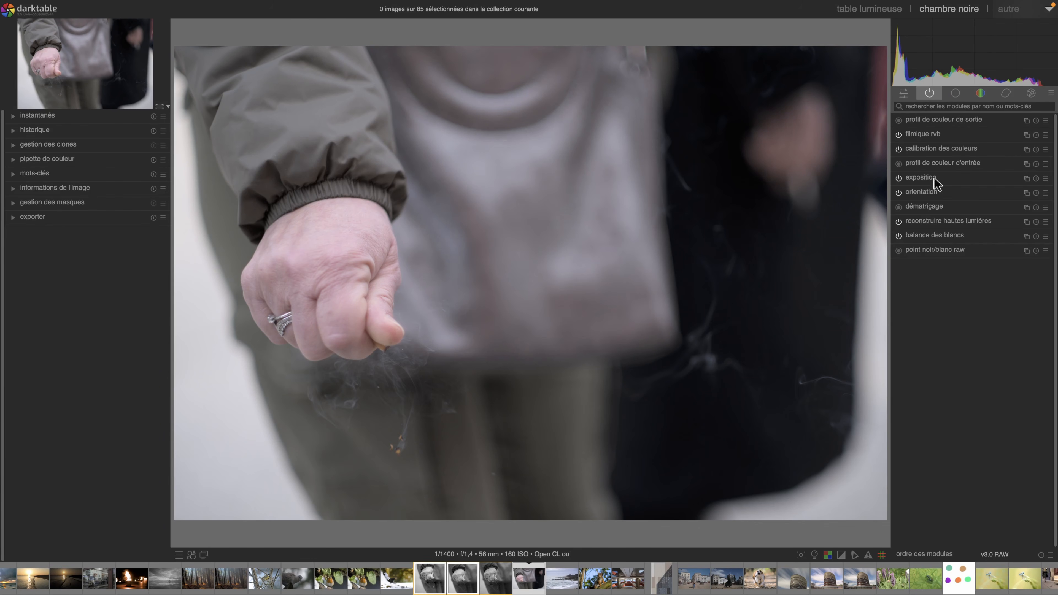
{"action": "left_click", "coordinate": [930, 162]}
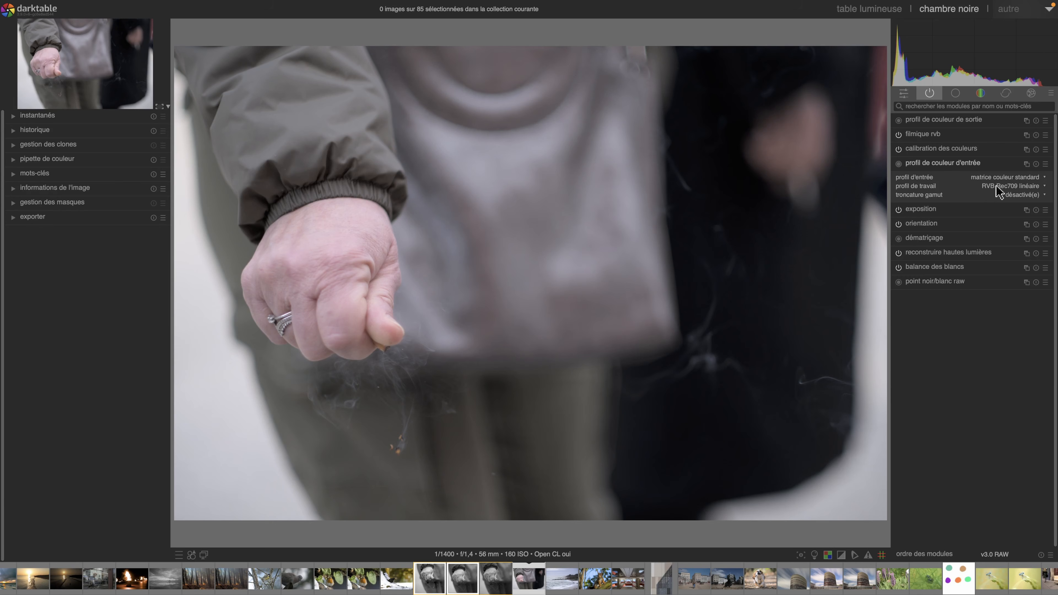
{"action": "left_click", "coordinate": [1007, 186]}
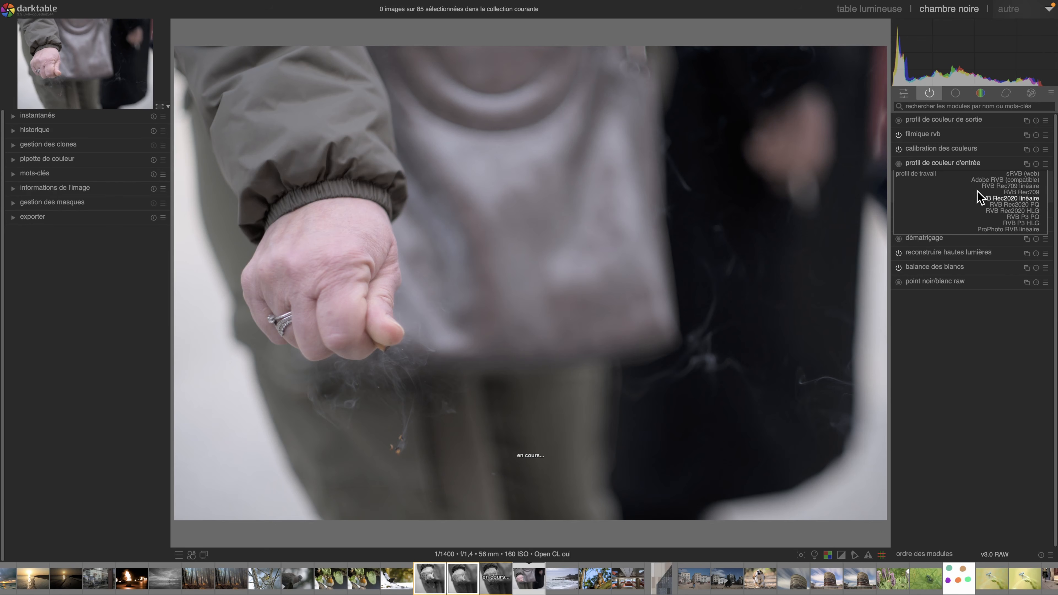
{"action": "left_click", "coordinate": [983, 198]}
{"action": "left_click", "coordinate": [928, 161]}
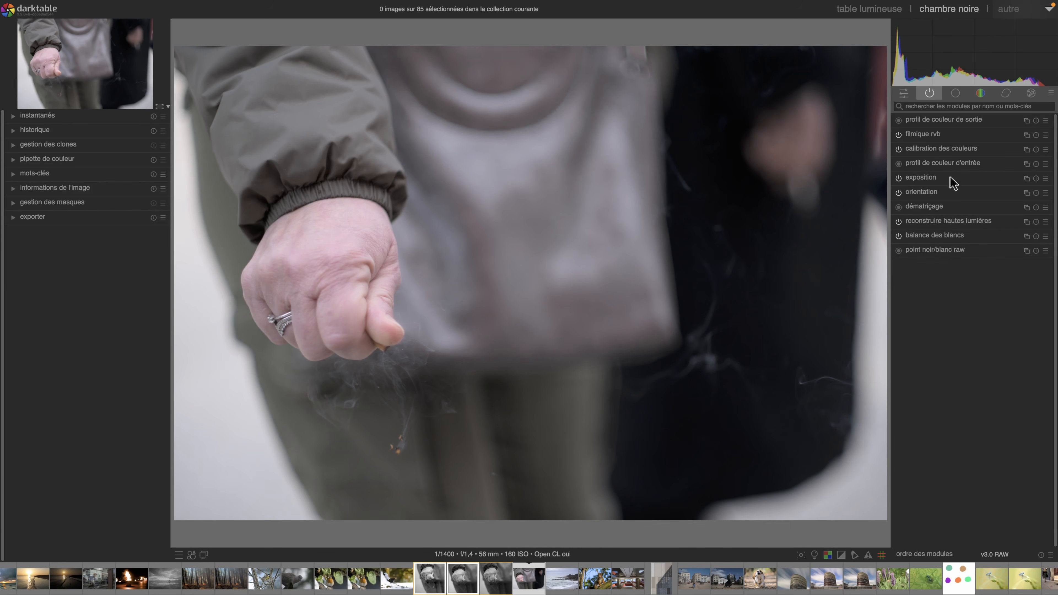
Crop the photo with recadrer to a square (1,00) framing the hand, the cuff and the smoke below it.
{"action": "left_click", "coordinate": [1005, 94]}
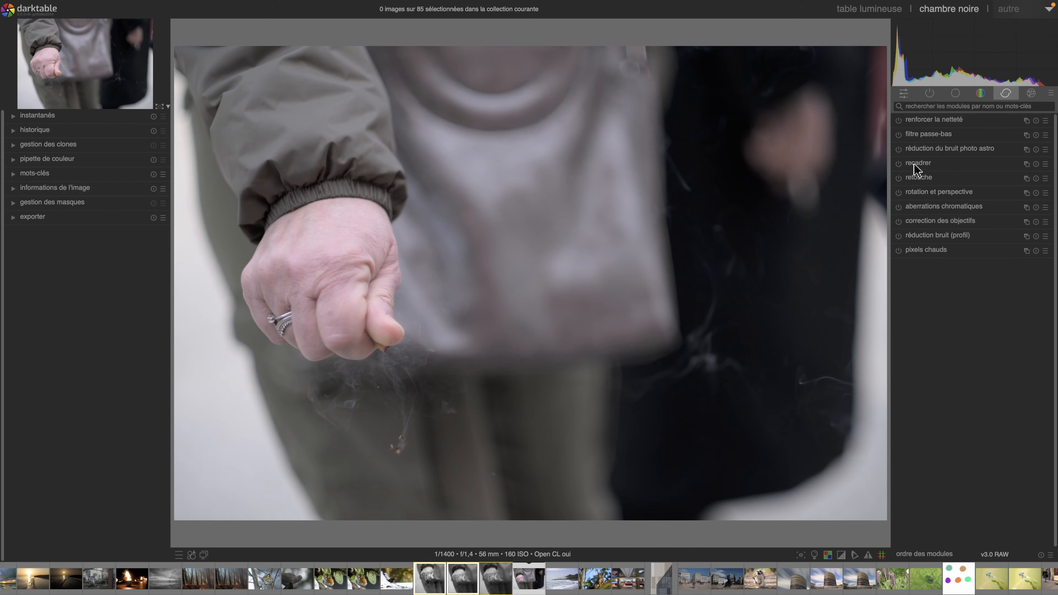
{"action": "left_click", "coordinate": [895, 164]}
{"action": "left_click", "coordinate": [920, 165]}
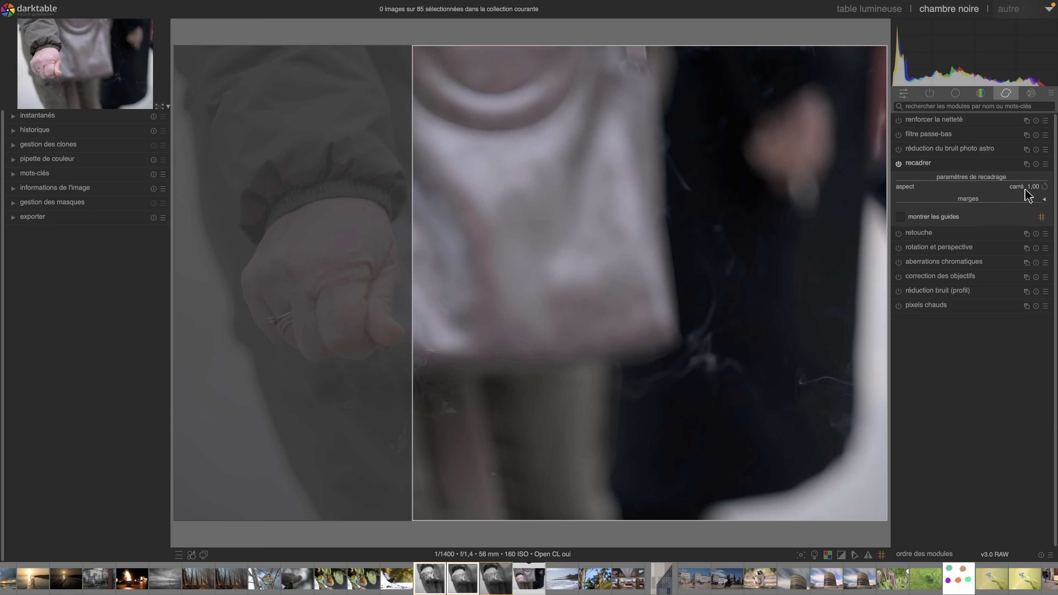
{"action": "left_click_drag", "start_coordinate": [738, 312], "coordinate": [439, 314]}
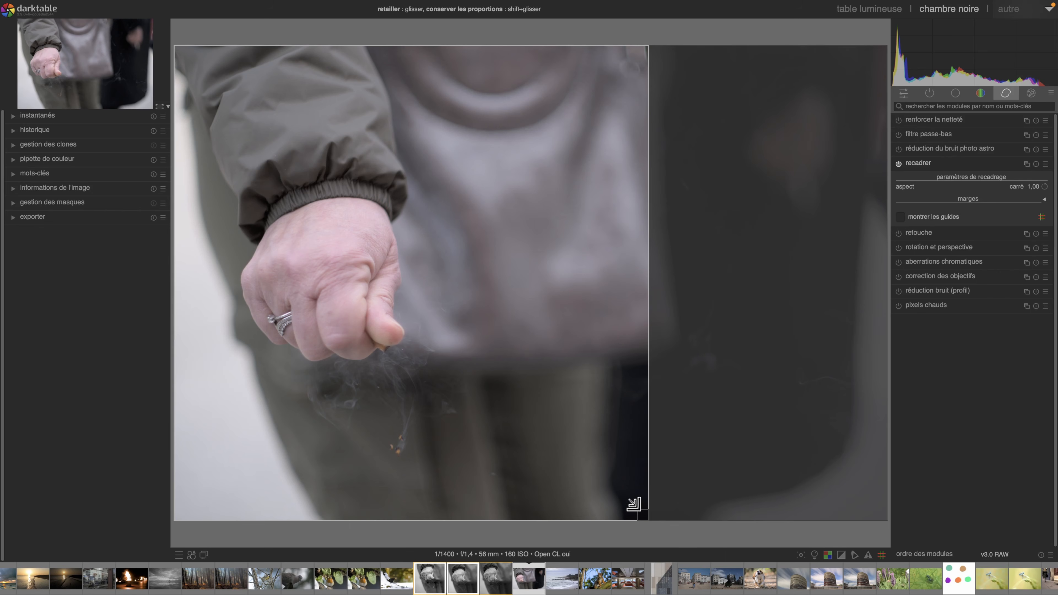
{"action": "left_click_drag", "start_coordinate": [637, 509], "coordinate": [455, 403]}
{"action": "left_click_drag", "start_coordinate": [360, 227], "coordinate": [380, 305]}
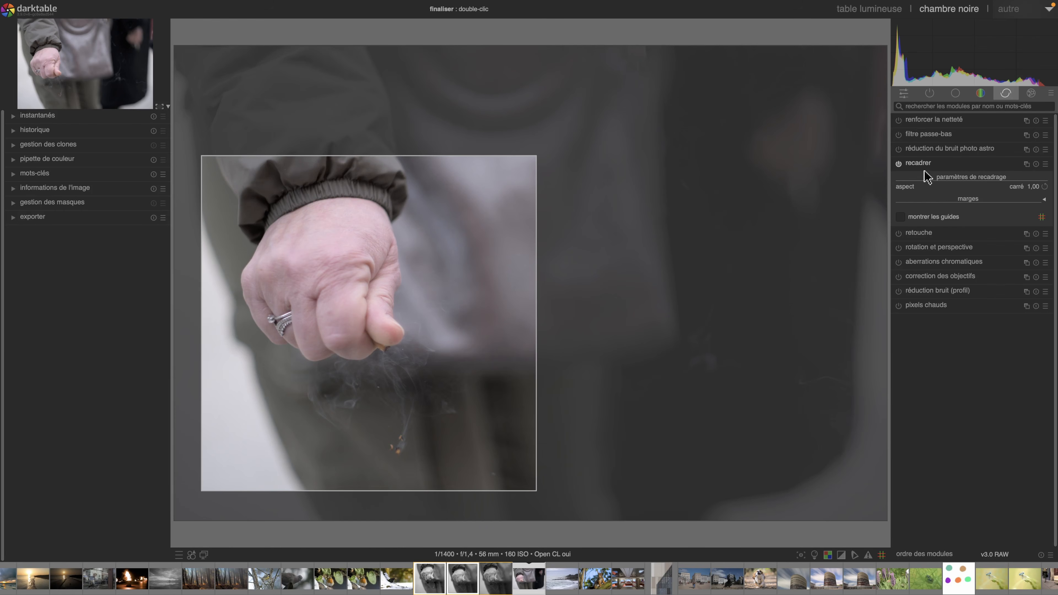
{"action": "left_click", "coordinate": [919, 163]}
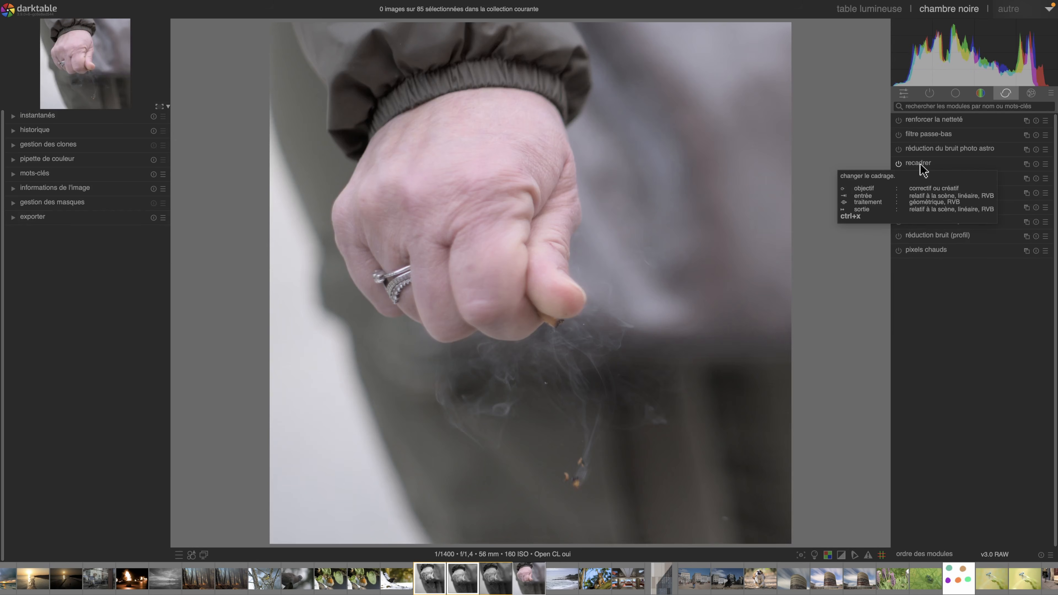
Set exposition relative du blanc to +3,77 IL in filmique rvb, leave its contrast at the default, and collapse the module.
{"action": "left_click", "coordinate": [929, 92]}
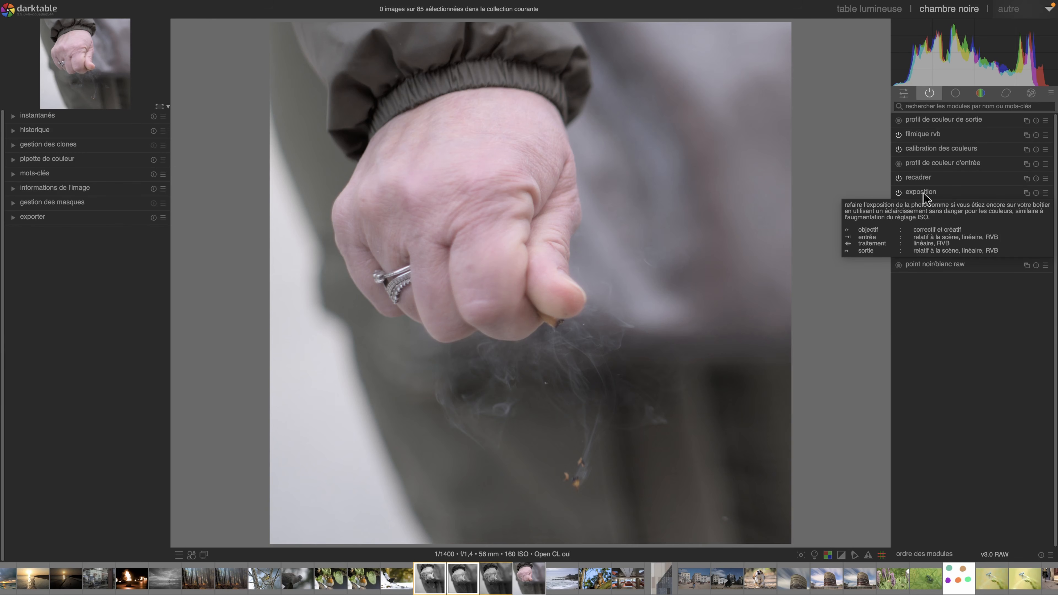
{"action": "left_click", "coordinate": [925, 135]}
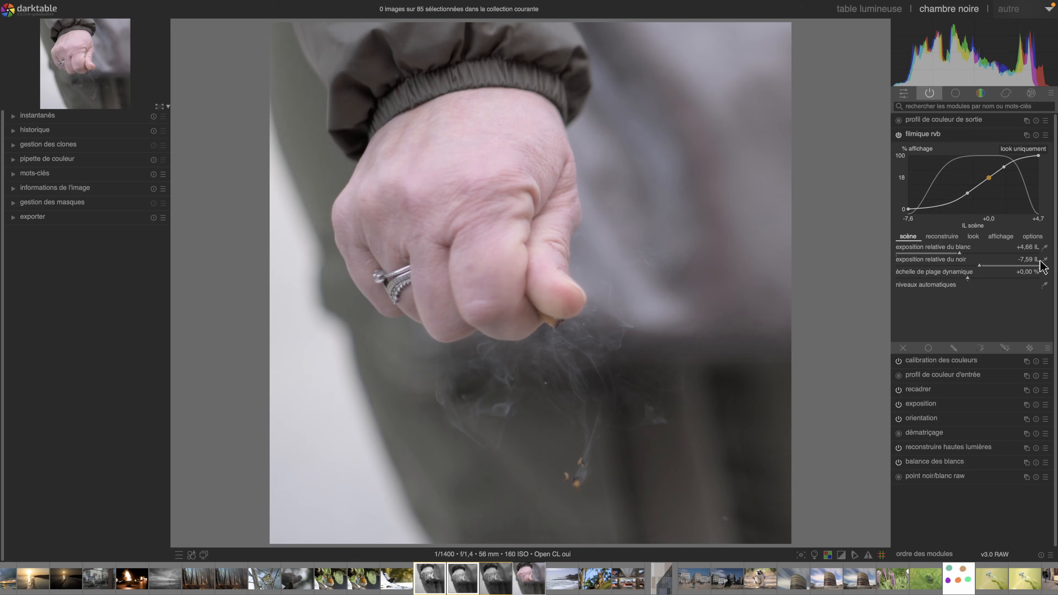
{"action": "left_click", "coordinate": [1046, 247]}
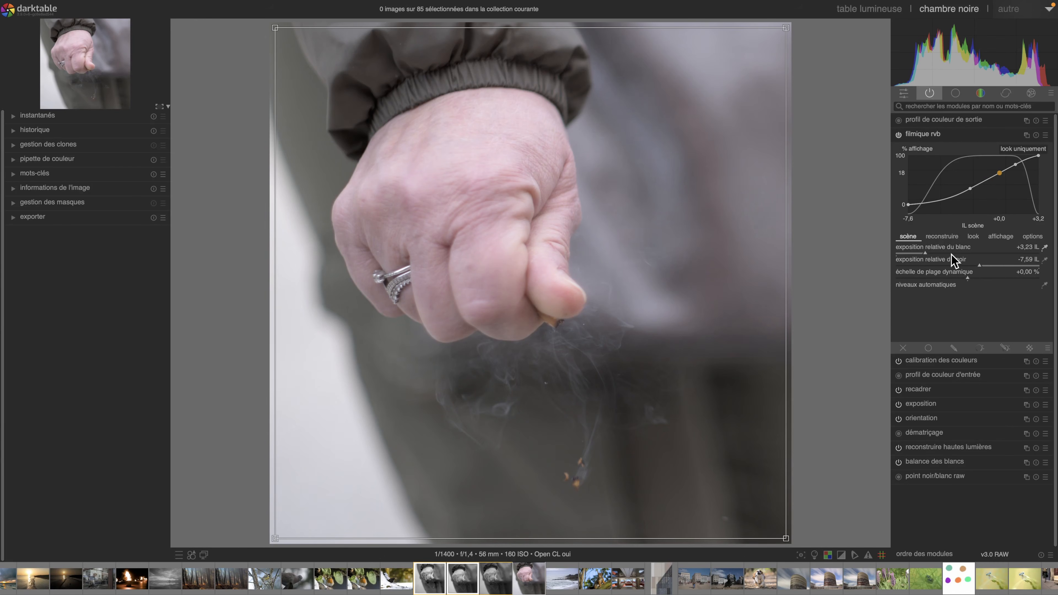
{"action": "left_click", "coordinate": [939, 252]}
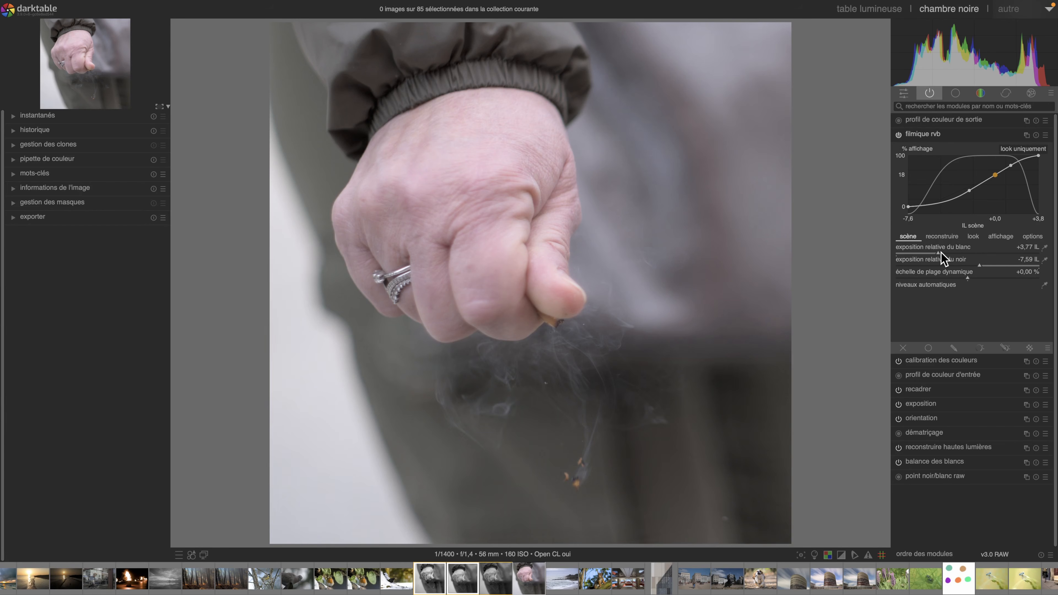
{"action": "left_click", "coordinate": [972, 237]}
{"action": "left_click", "coordinate": [938, 252]}
{"action": "double_click", "coordinate": [938, 253]}
{"action": "left_click", "coordinate": [938, 134]}
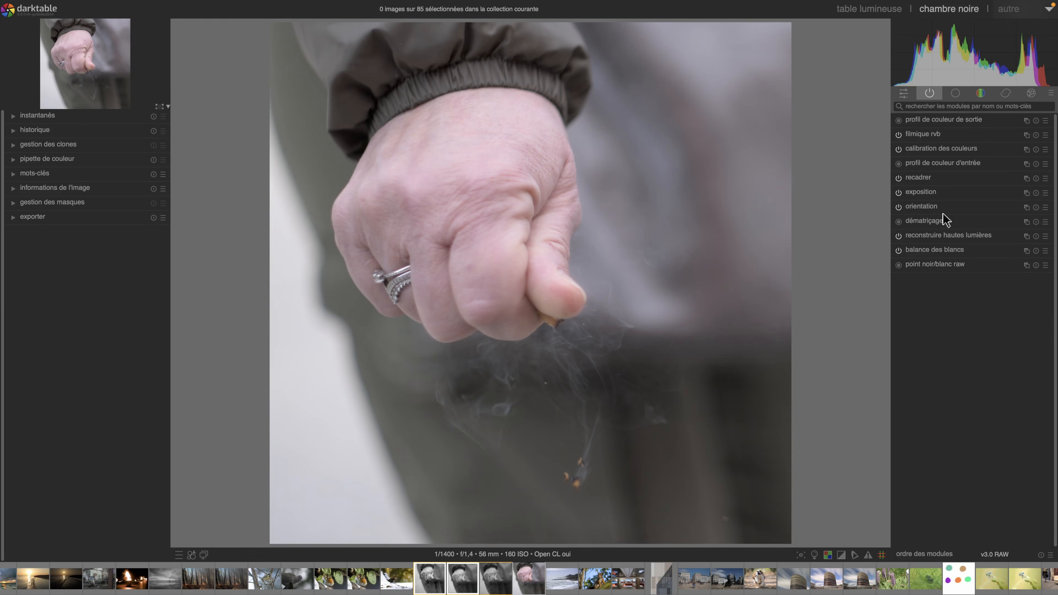
Add a second instance of calibration des couleurs named bw with the preset N&B : Fuji Acros 100, and collapse it.
{"action": "left_click", "coordinate": [1026, 149]}
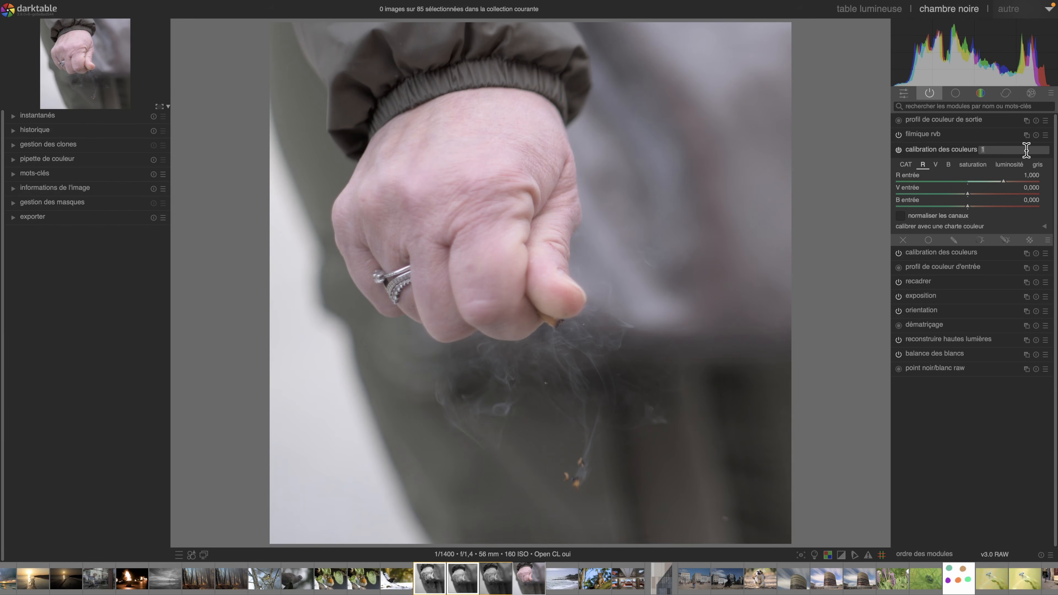
{"action": "type", "text": "bw"}
{"action": "key", "text": "Return"}
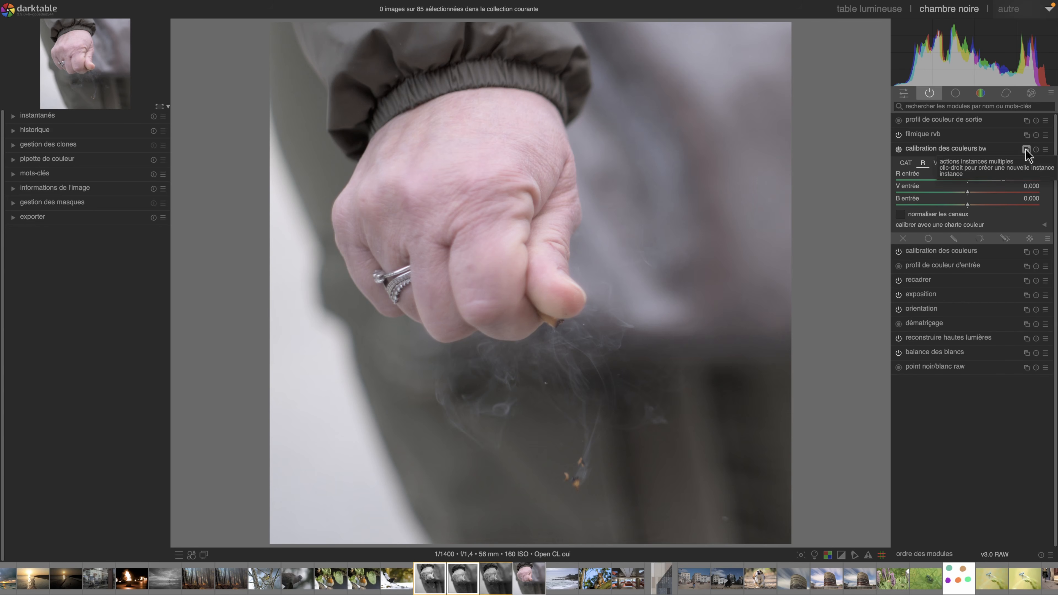
{"action": "left_click", "coordinate": [1045, 149]}
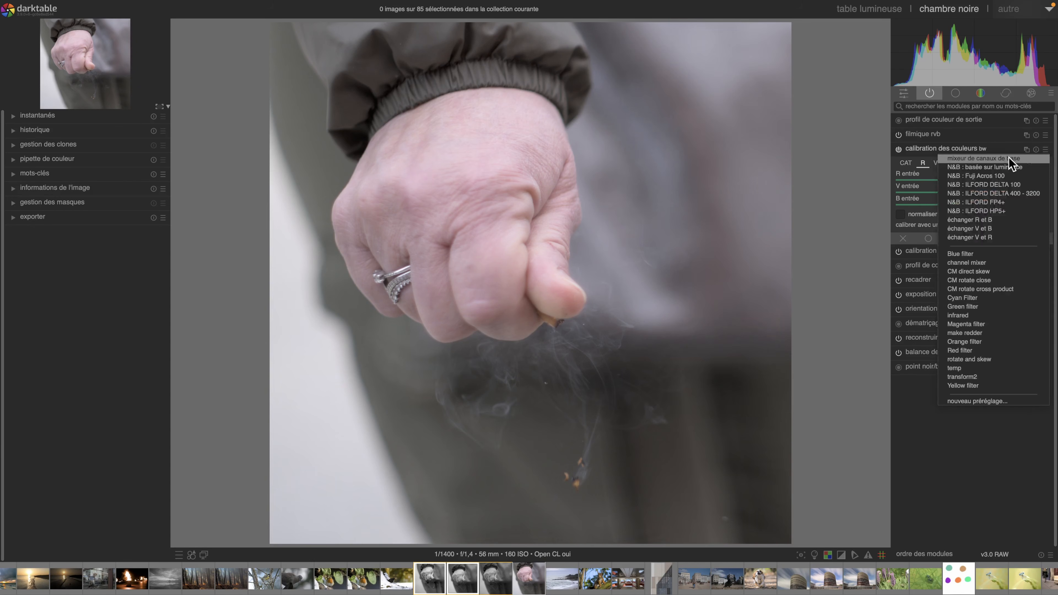
{"action": "left_click", "coordinate": [986, 176]}
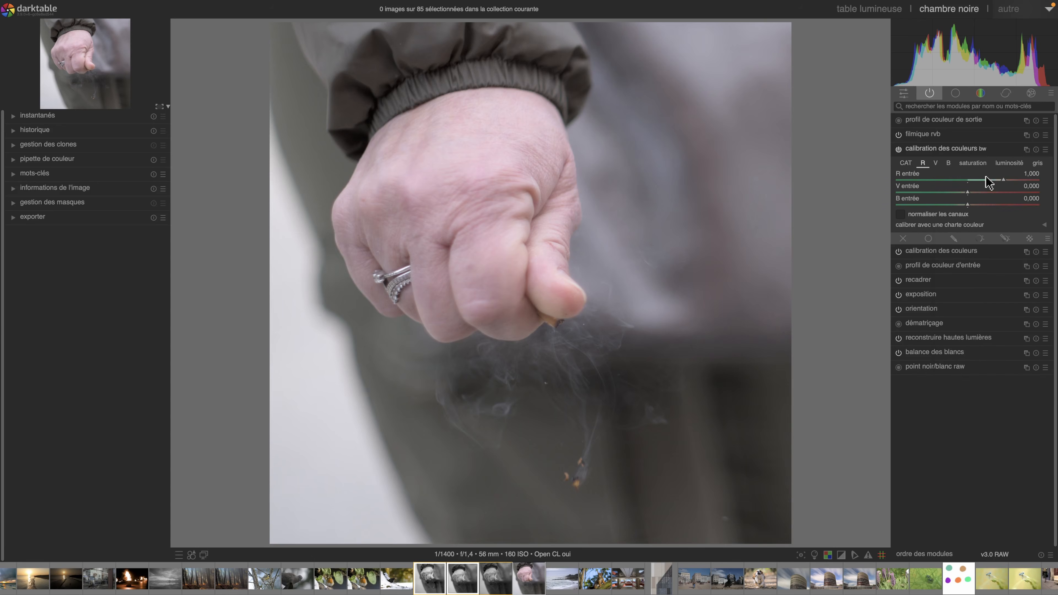
{"action": "left_click", "coordinate": [934, 148]}
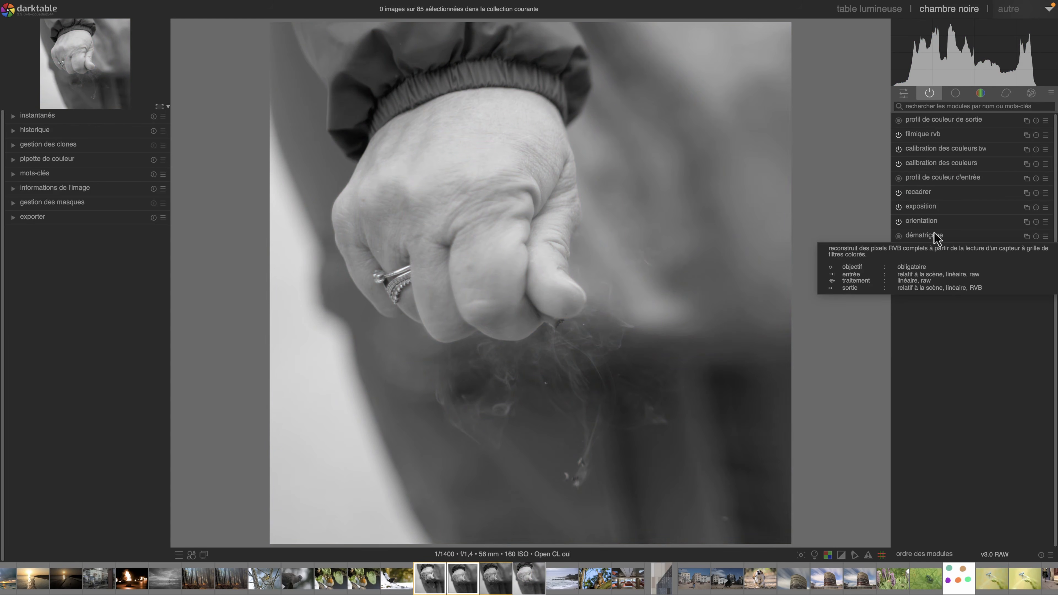
Activate égaliseur de ton and automatically set its compensation d'exposition masque to -1,60 EV.
{"action": "left_click", "coordinate": [956, 95]}
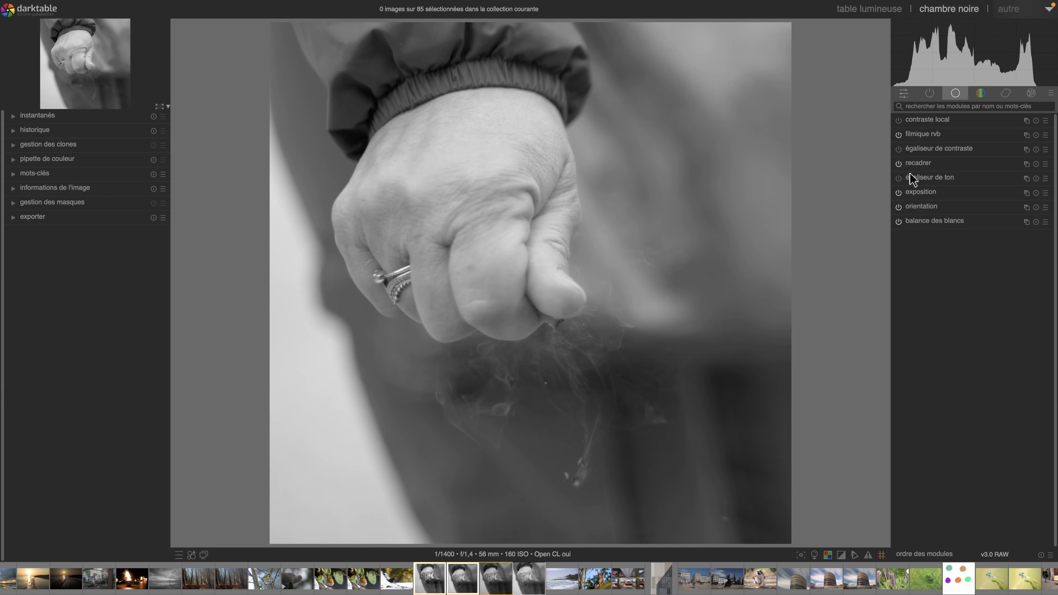
{"action": "left_click", "coordinate": [920, 179]}
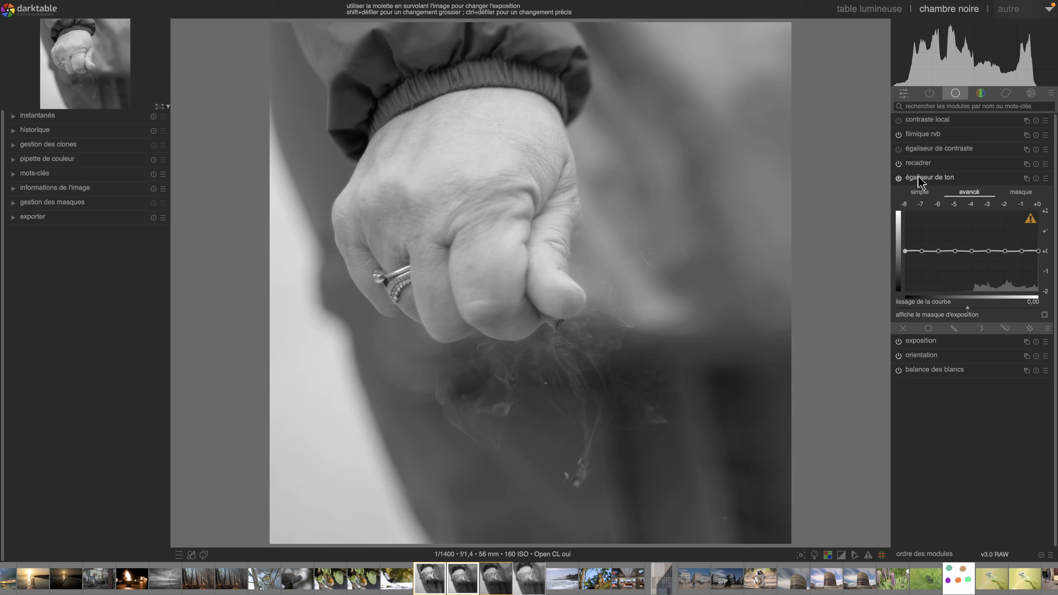
{"action": "left_click", "coordinate": [1011, 192]}
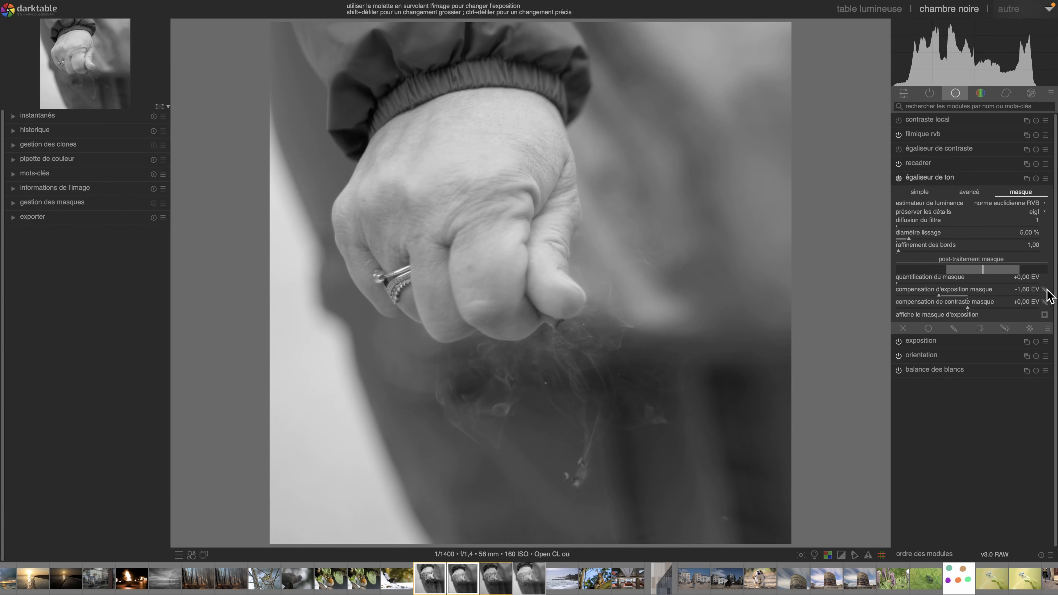
{"action": "left_click", "coordinate": [965, 196]}
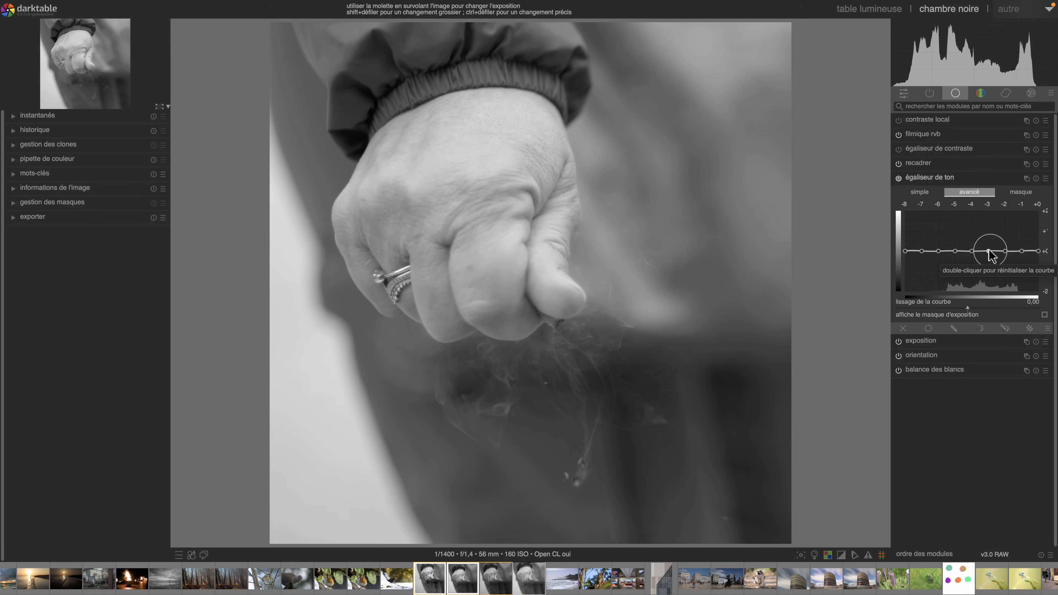
Shape the égaliseur de ton curve by gently raising the highlights around -2 EV and lowering the shadows around -5 EV.
{"action": "left_click_drag", "start_coordinate": [1007, 255], "coordinate": [1010, 236]}
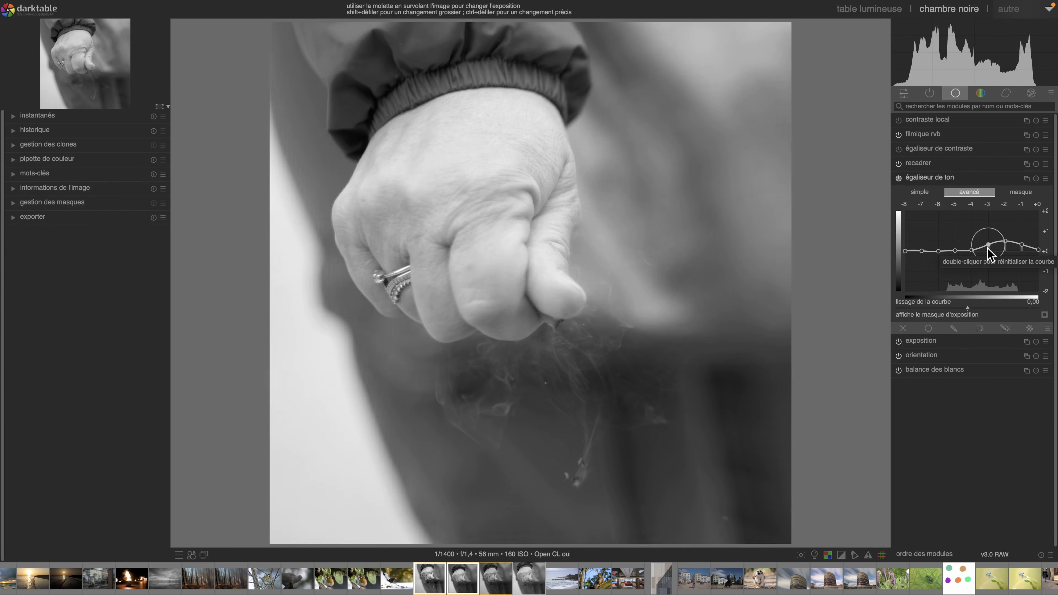
{"action": "left_click_drag", "start_coordinate": [996, 237], "coordinate": [972, 261]}
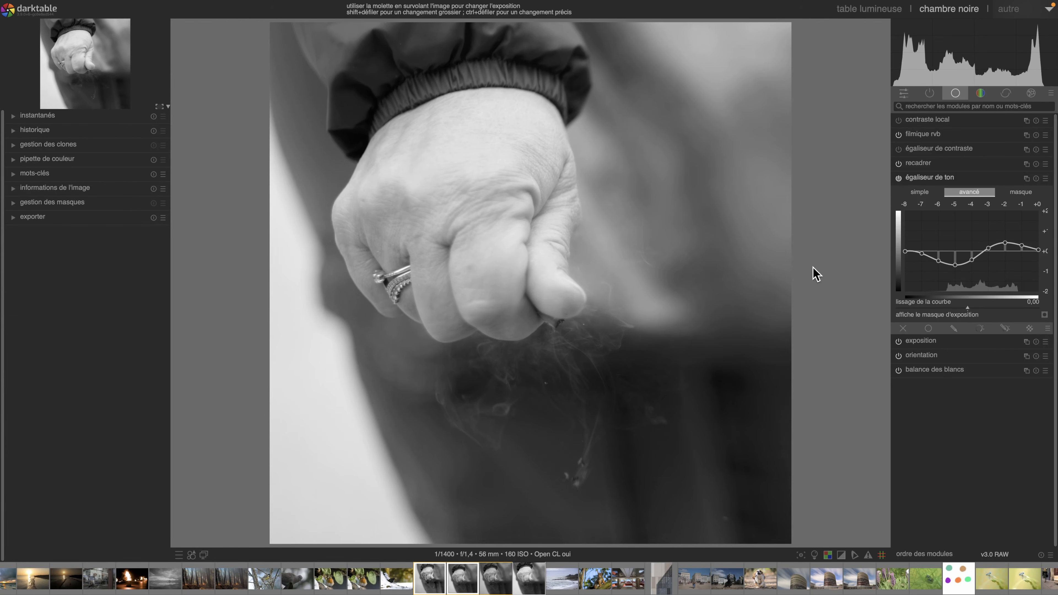
{"action": "left_click_drag", "start_coordinate": [957, 264], "coordinate": [956, 260]}
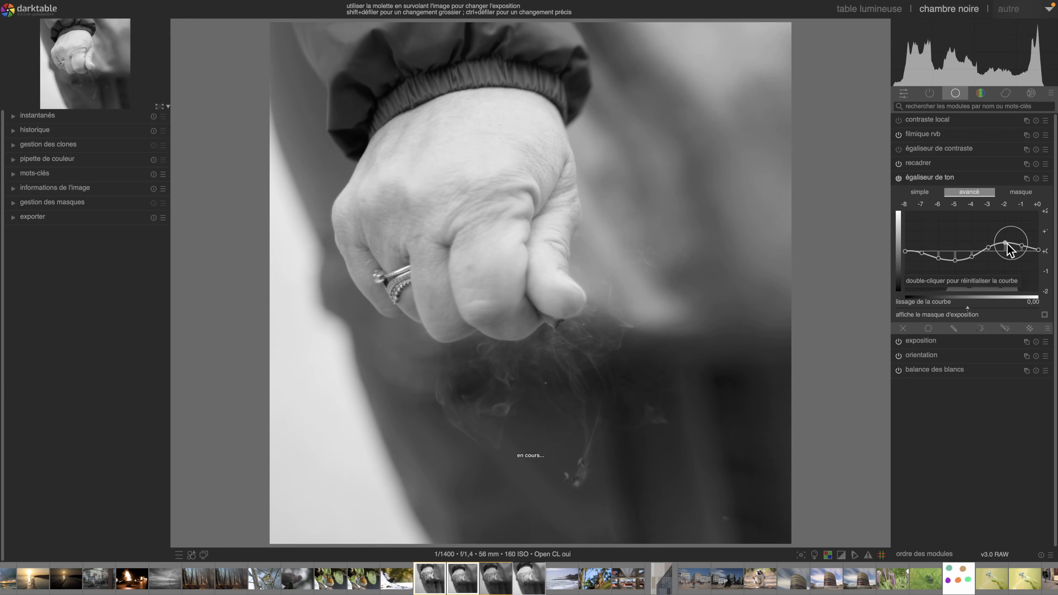
{"action": "scroll", "coordinate": [1009, 250], "scroll_direction": "up", "scroll_amount": 3}
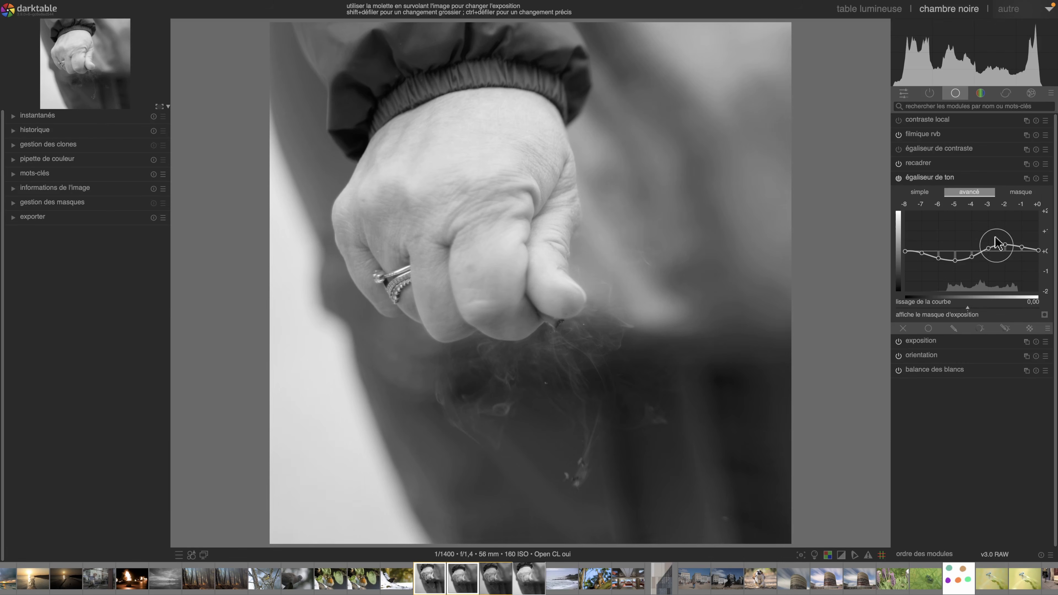
Collapse égaliseur de ton and compare the photo with and without it, leaving the module active.
{"action": "left_click", "coordinate": [929, 179]}
{"action": "left_click", "coordinate": [898, 178]}
{"action": "left_click", "coordinate": [899, 178]}
{"action": "left_click", "coordinate": [898, 178]}
{"action": "left_click", "coordinate": [898, 178]}
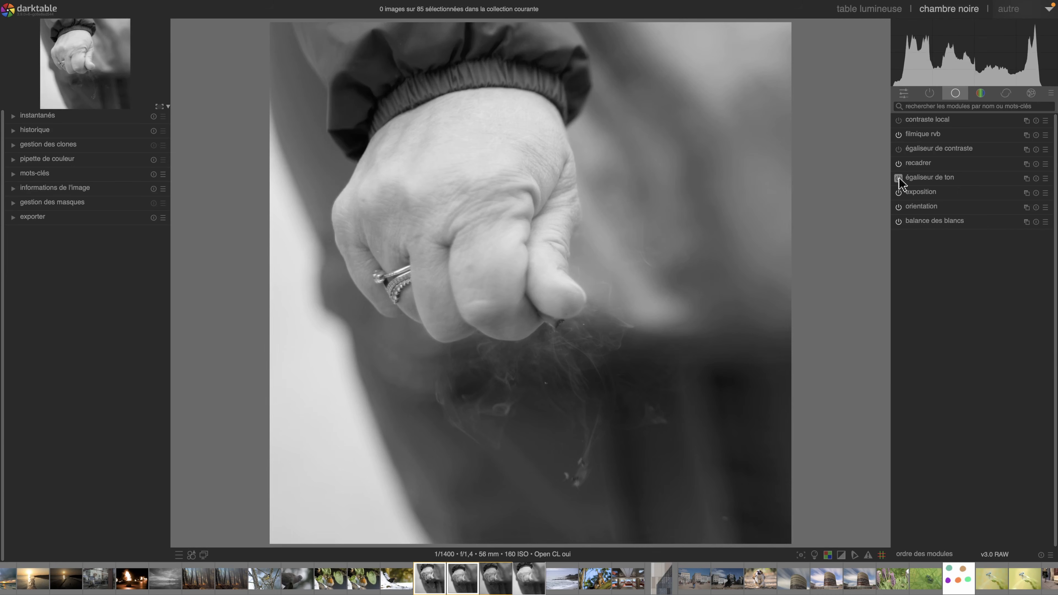
Deactivate the bw instance of calibration des couleurs among the active modules.
{"action": "left_click", "coordinate": [929, 94]}
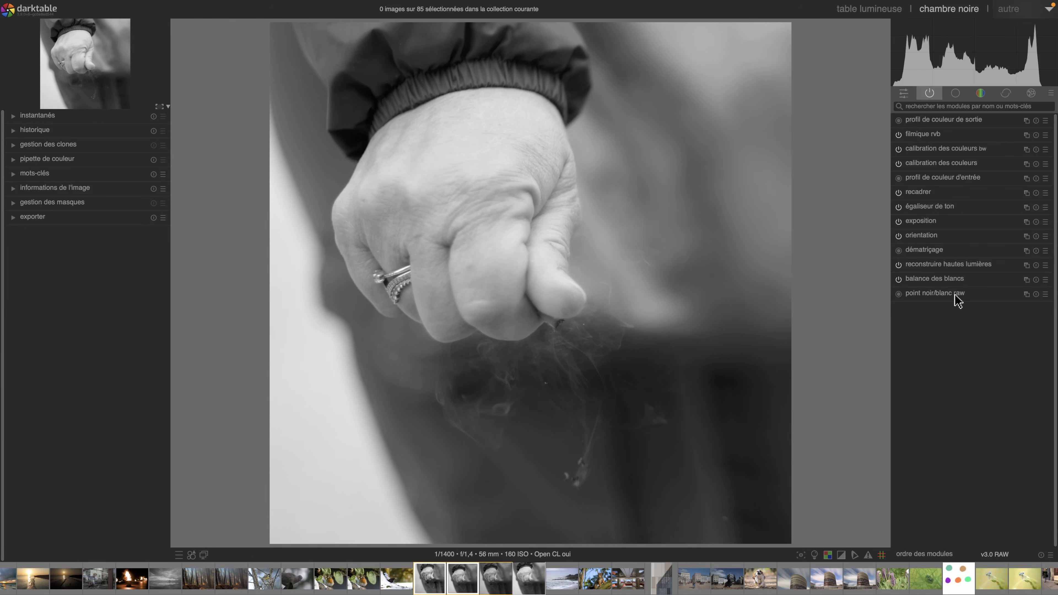
{"action": "mouse_move", "coordinate": [956, 299]}
{"action": "left_click", "coordinate": [898, 149]}
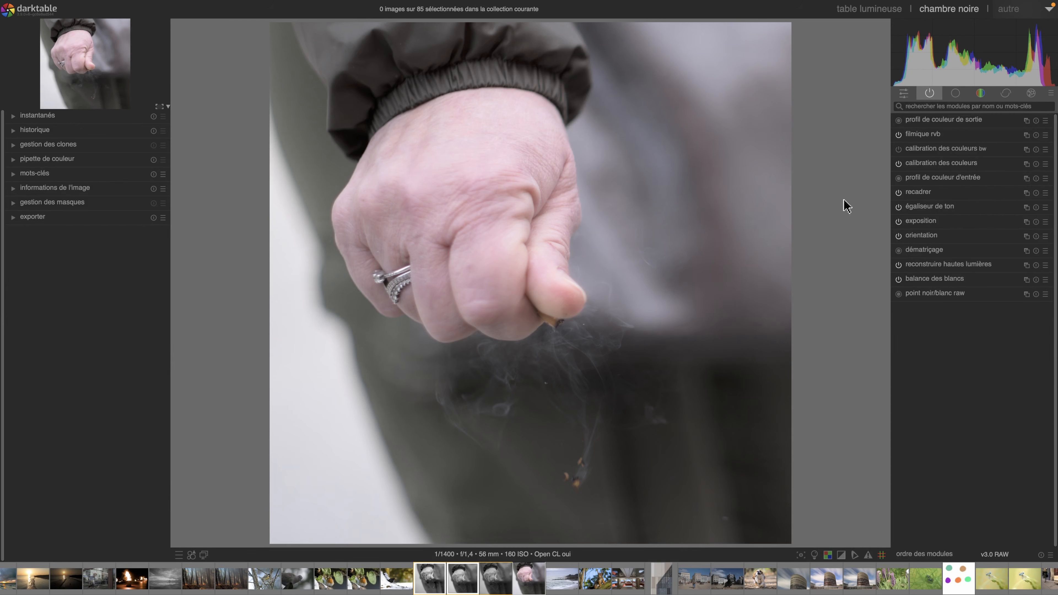
Activate 3D lut and load BW1.cube from the ON1 Black & White folder.
{"action": "left_click", "coordinate": [991, 94]}
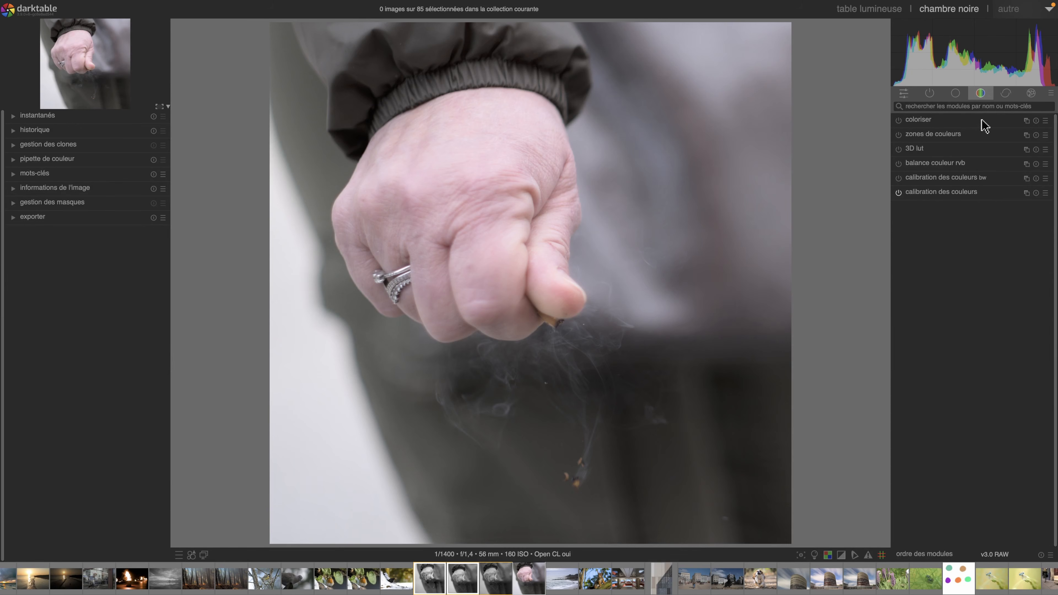
{"action": "left_click", "coordinate": [898, 148]}
{"action": "left_click", "coordinate": [923, 155]}
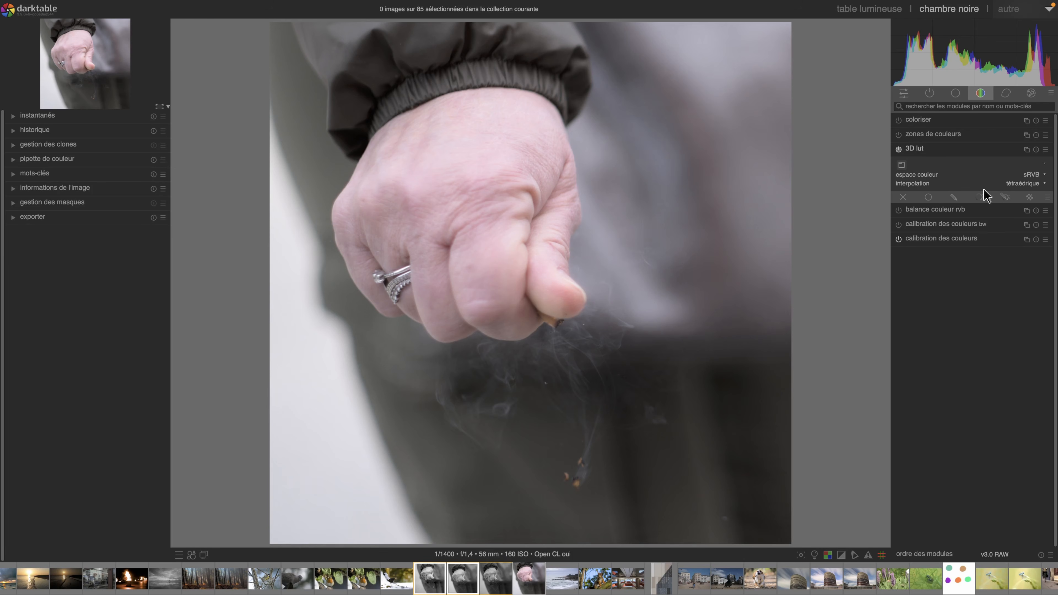
{"action": "left_click", "coordinate": [902, 166]}
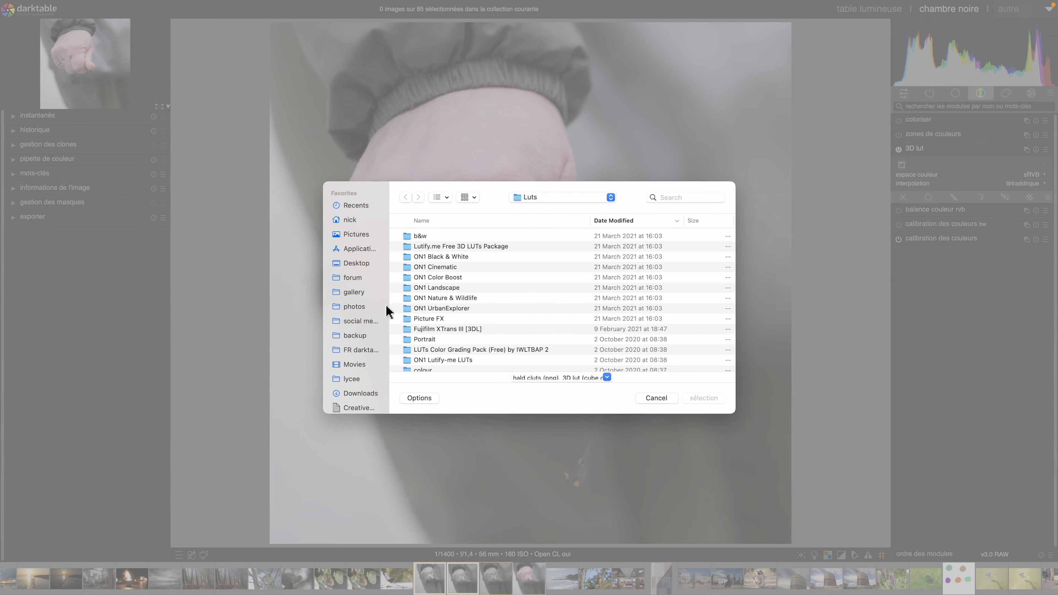
{"action": "double_click", "coordinate": [431, 261]}
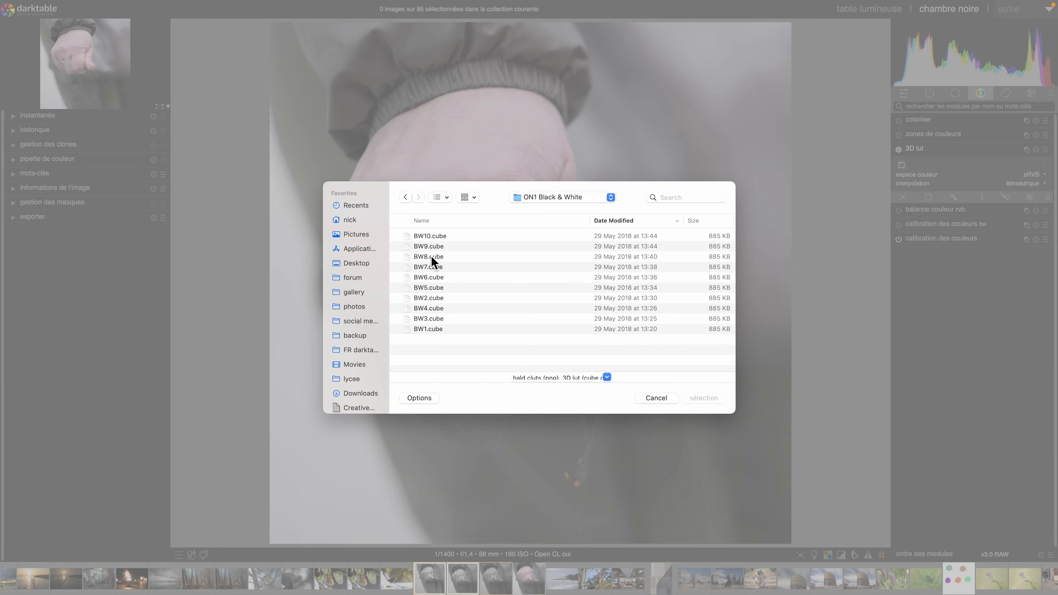
{"action": "left_click", "coordinate": [428, 330]}
{"action": "left_click", "coordinate": [703, 398]}
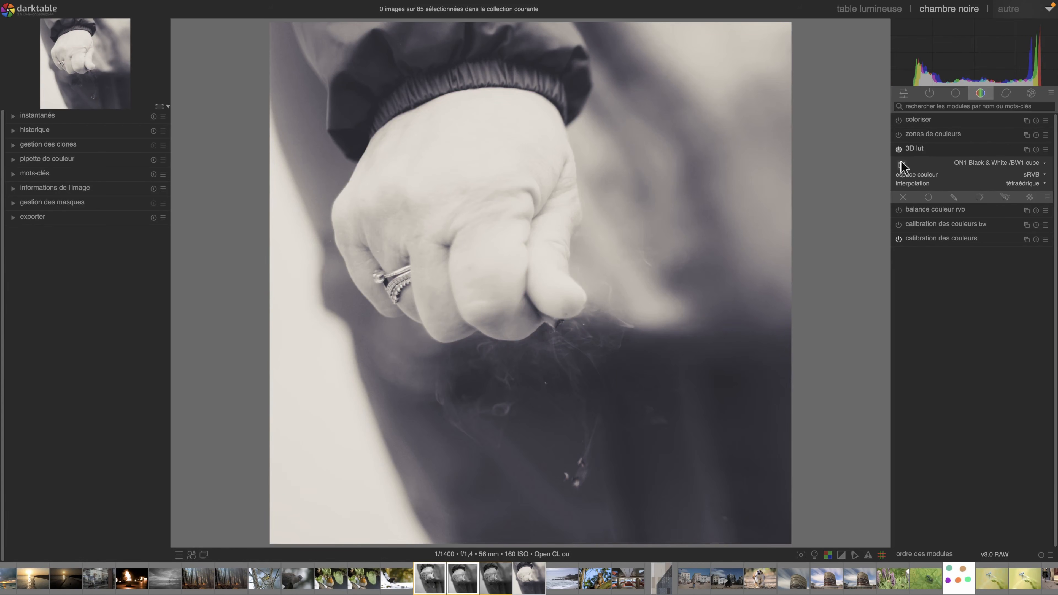
Try BW10, BW2, BW3, BW4 and BW5 from ON1 Black & White in 3D lut, and settle on BW6.cube.
{"action": "left_click", "coordinate": [991, 165]}
{"action": "left_click", "coordinate": [993, 168]}
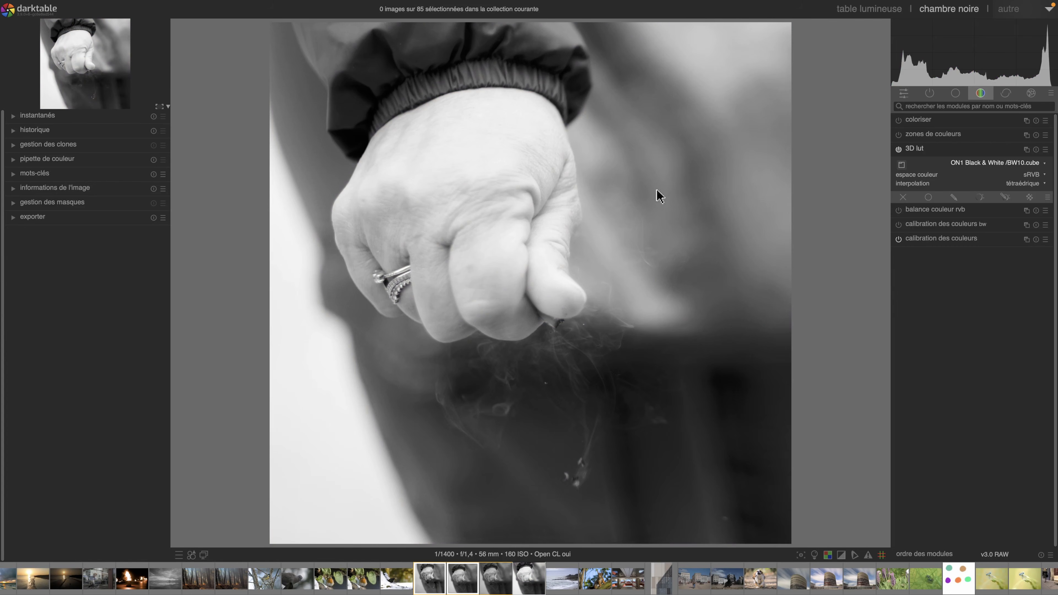
{"action": "left_click", "coordinate": [983, 164]}
{"action": "left_click", "coordinate": [979, 175]}
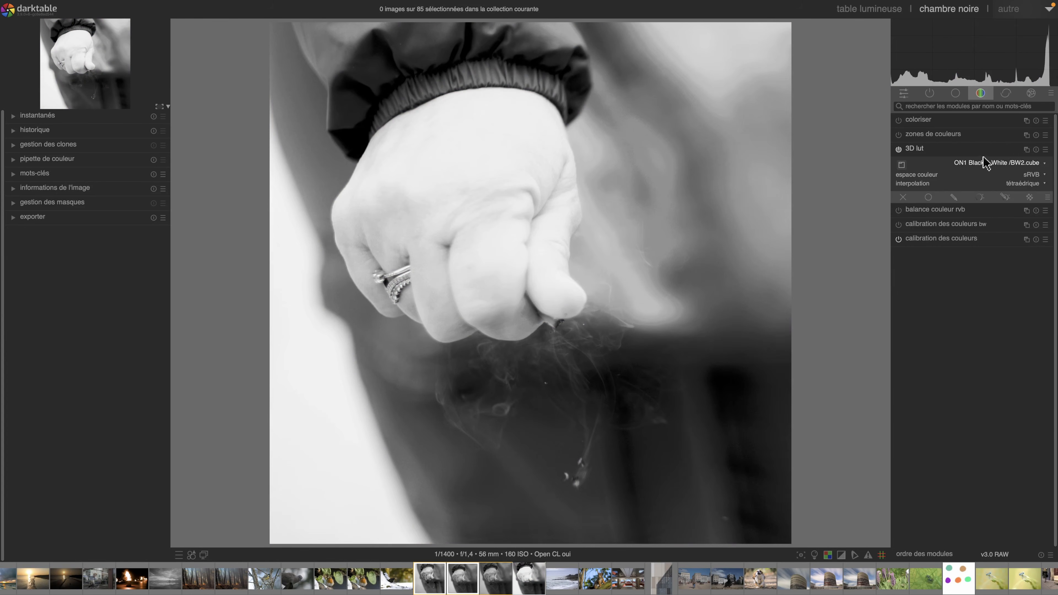
{"action": "left_click", "coordinate": [984, 163]}
{"action": "left_click", "coordinate": [984, 168]}
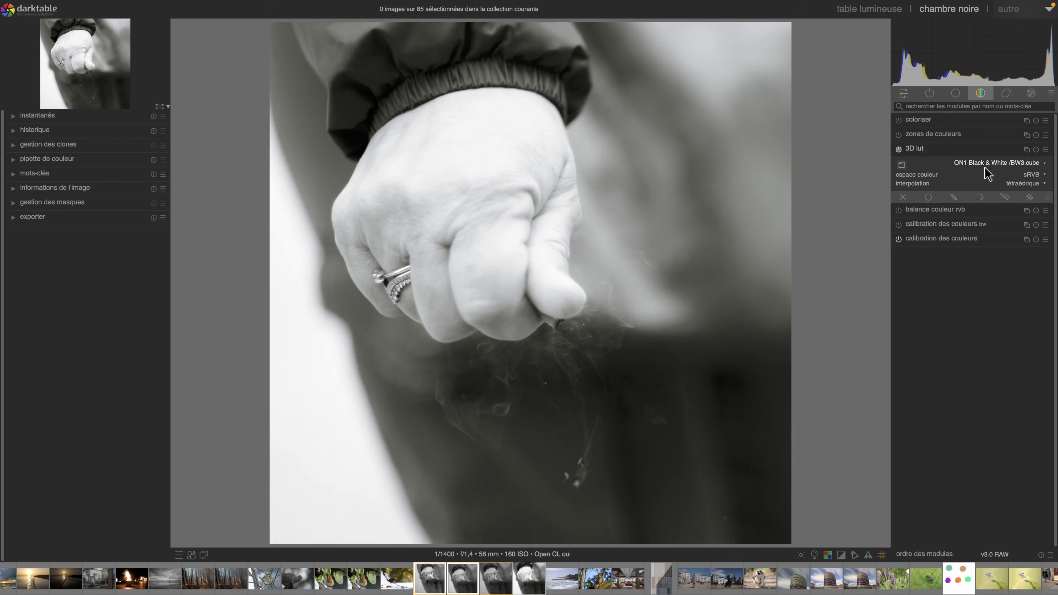
{"action": "left_click", "coordinate": [988, 167]}
{"action": "left_click", "coordinate": [986, 168]}
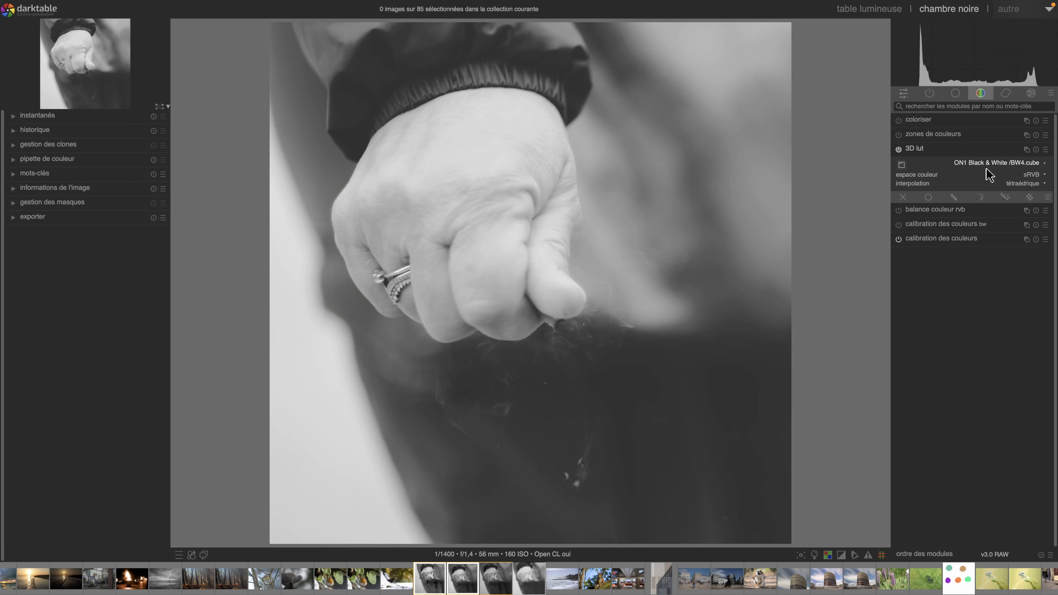
{"action": "left_click", "coordinate": [984, 164]}
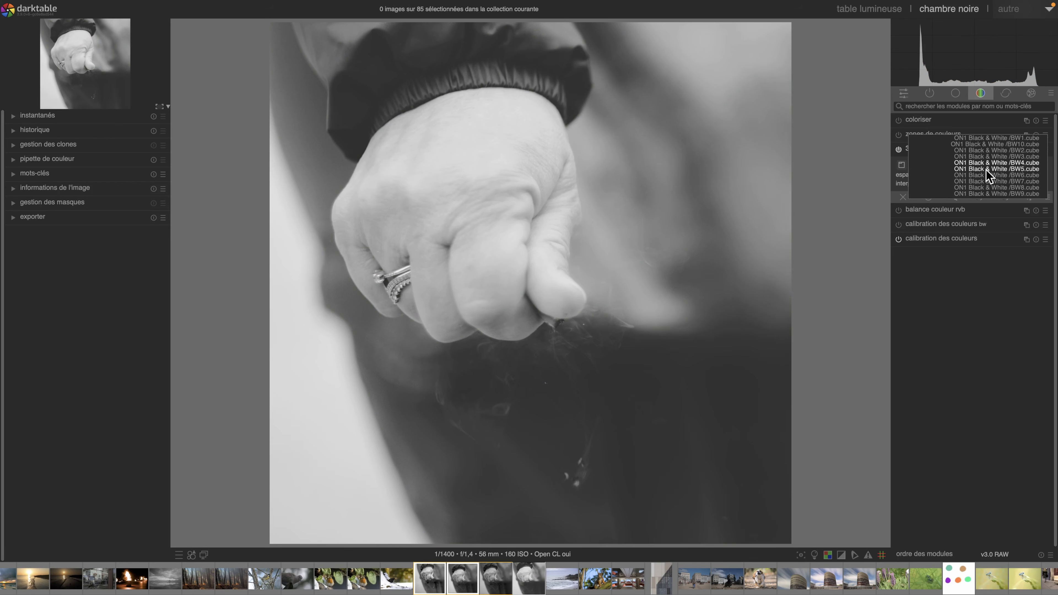
{"action": "left_click", "coordinate": [987, 171]}
{"action": "left_click", "coordinate": [989, 164]}
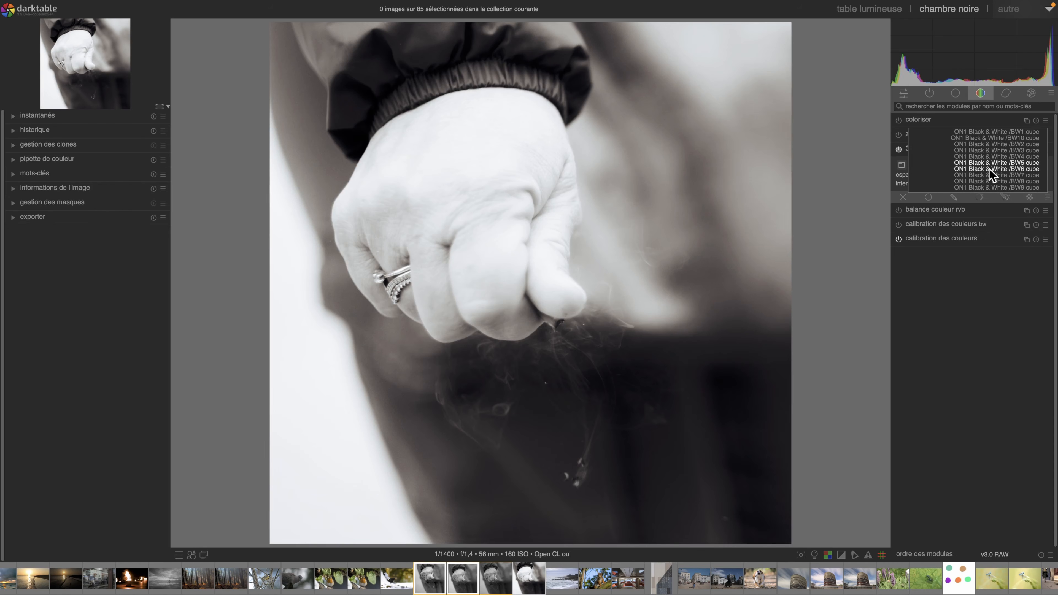
{"action": "left_click", "coordinate": [990, 169]}
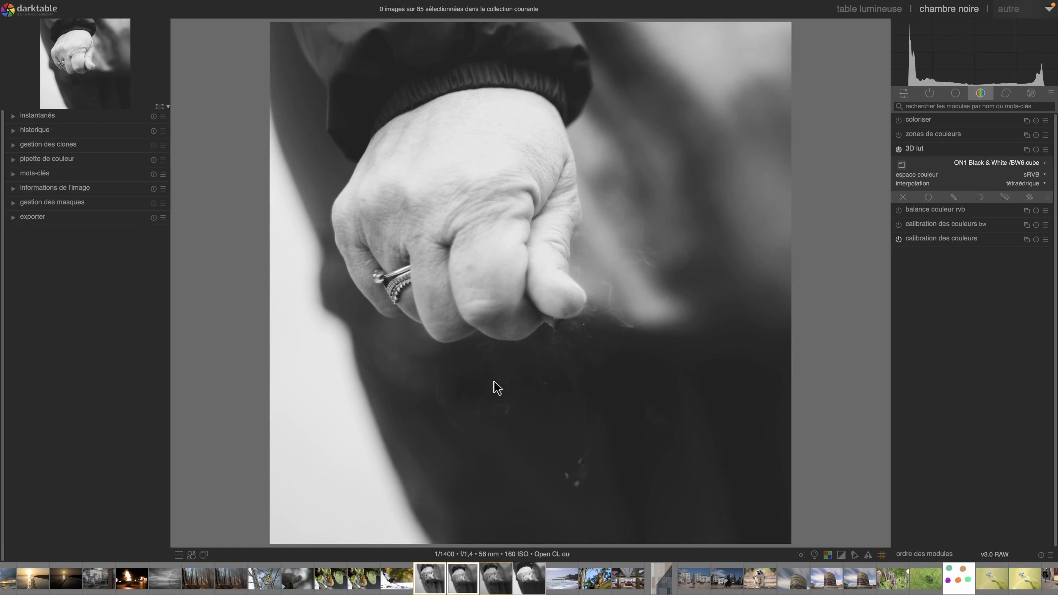
Blend 3D lut uniformly over the photo at 46% opacity and list the active modules.
{"action": "left_click", "coordinate": [927, 197]}
{"action": "left_click", "coordinate": [963, 238]}
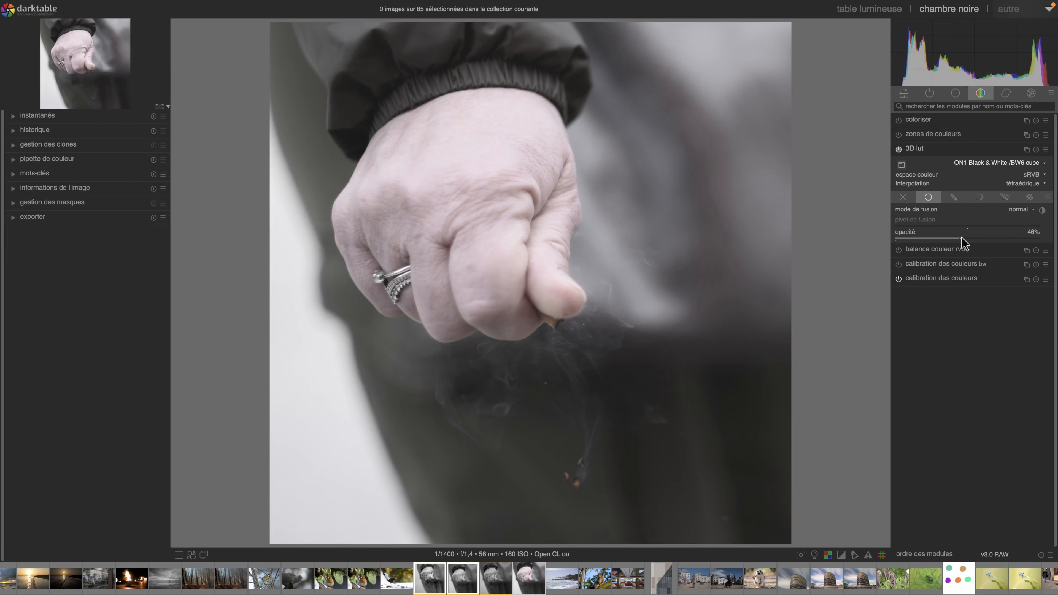
{"action": "left_click", "coordinate": [929, 93]}
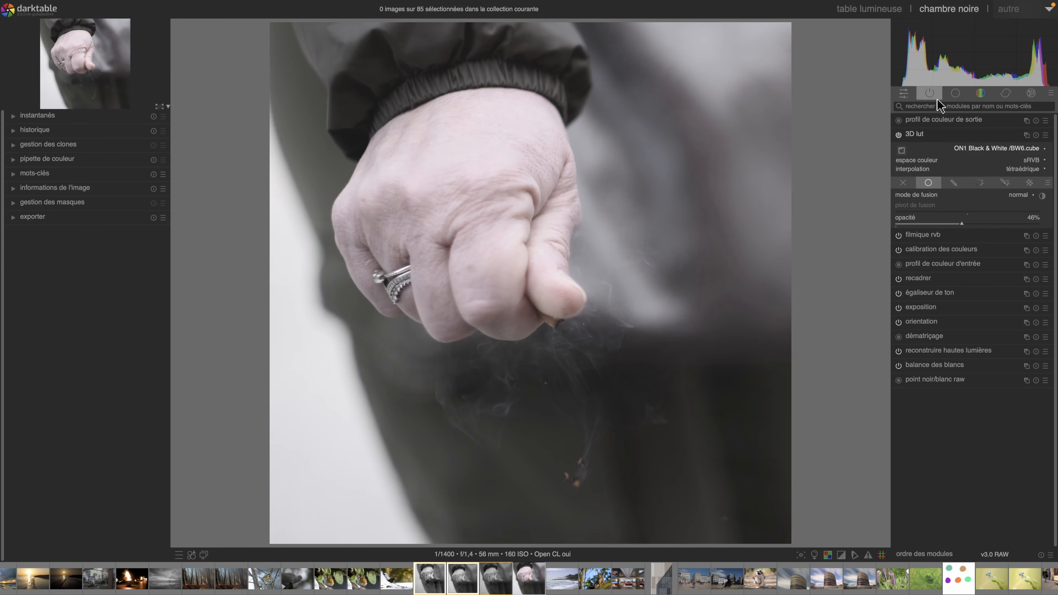
Raise the opacity of the 3D lut module to 100% with BW6.cube loaded.
{"action": "left_click", "coordinate": [915, 134]}
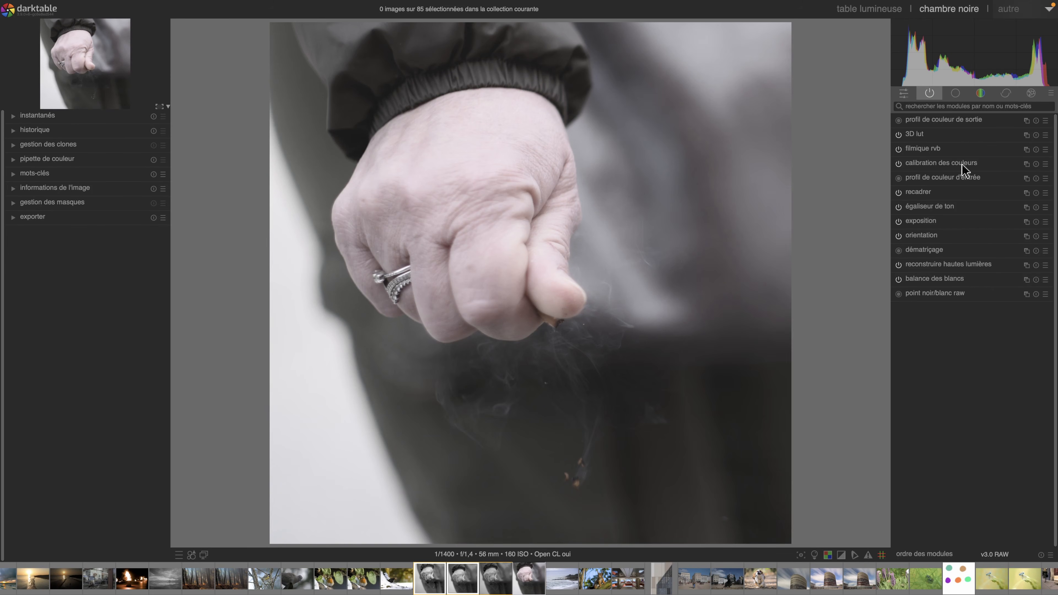
{"action": "left_click", "coordinate": [981, 93]}
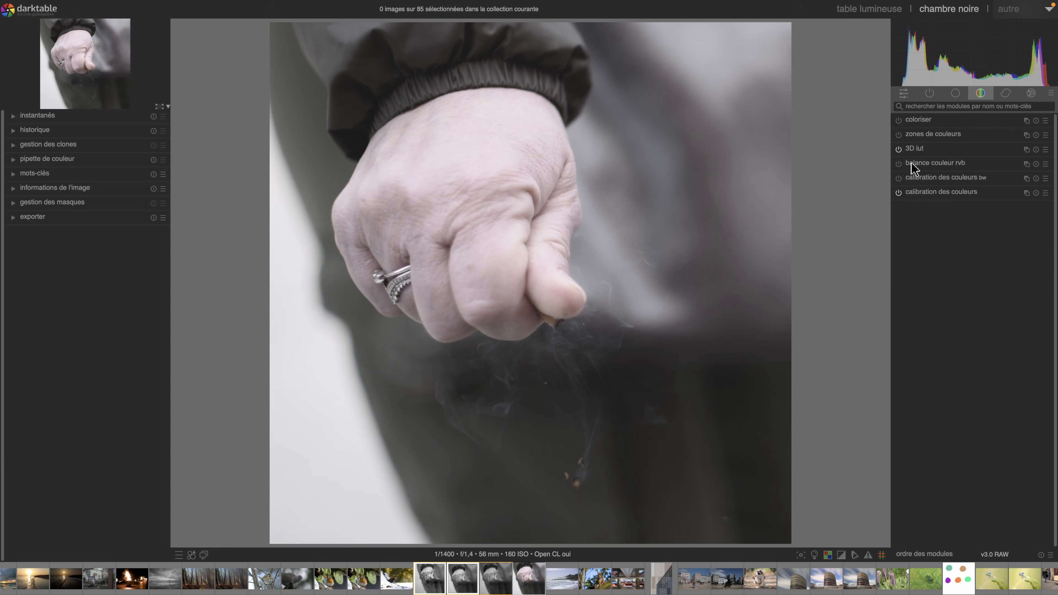
{"action": "left_click", "coordinate": [898, 179]}
{"action": "left_click", "coordinate": [919, 148]}
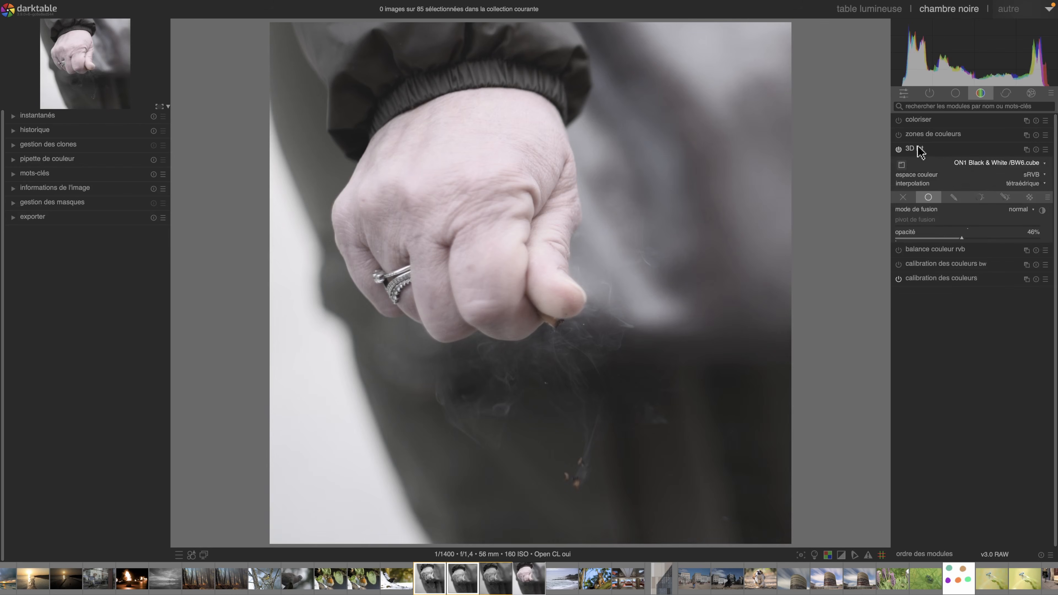
{"action": "left_click_drag", "start_coordinate": [963, 243], "coordinate": [1046, 241]}
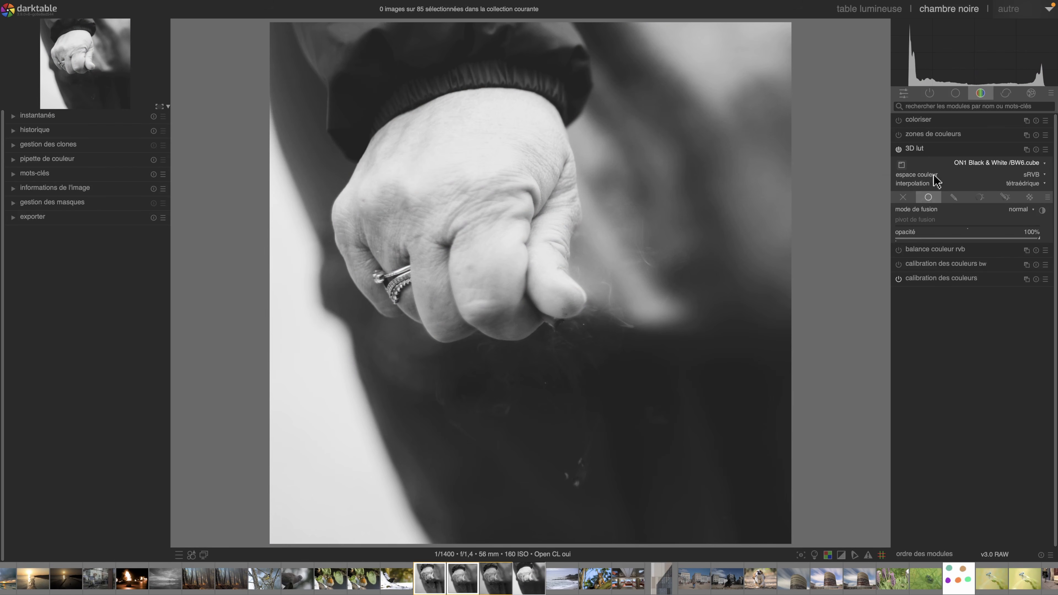
{"action": "left_click", "coordinate": [920, 150]}
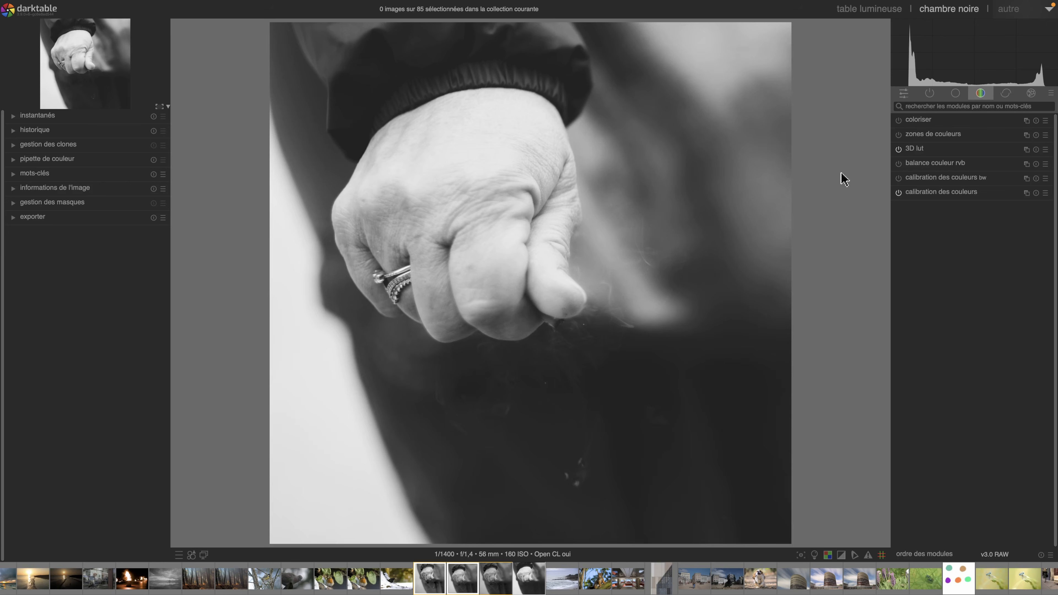
Examine the chambre noire and traitement preferences, including the root directory set for 3D lut files.
{"action": "key", "text": "ctrl+shift+t"}
{"action": "key", "text": "ctrl+shift+t"}
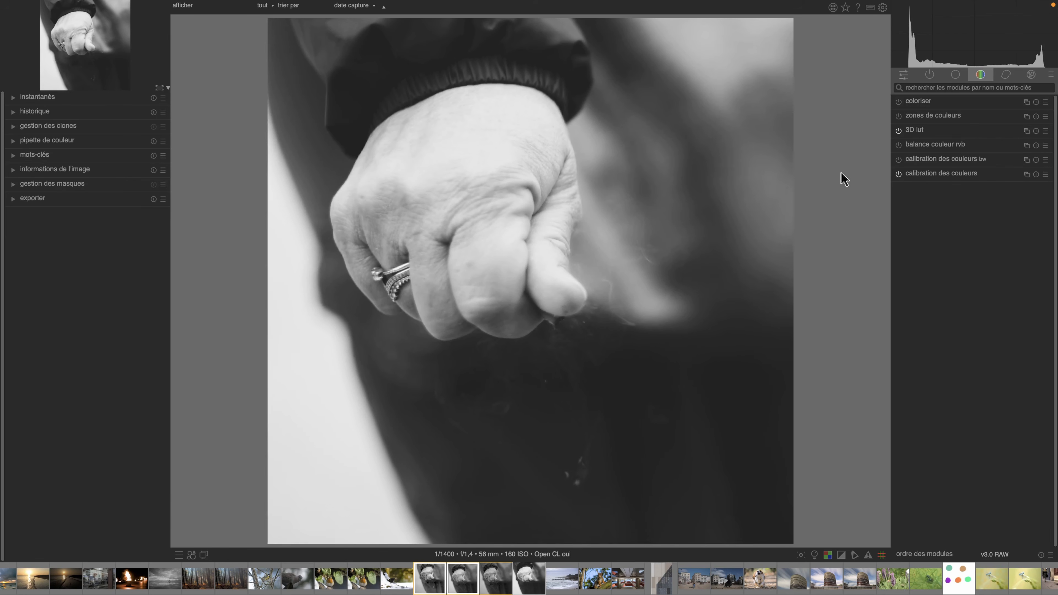
{"action": "left_click", "coordinate": [884, 8]}
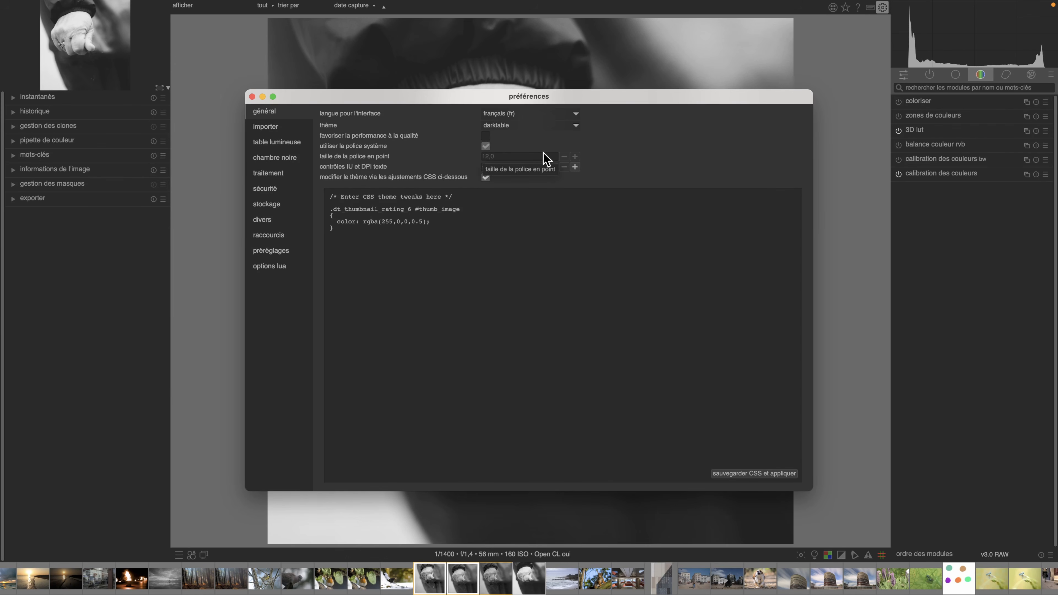
{"action": "left_click", "coordinate": [267, 156]}
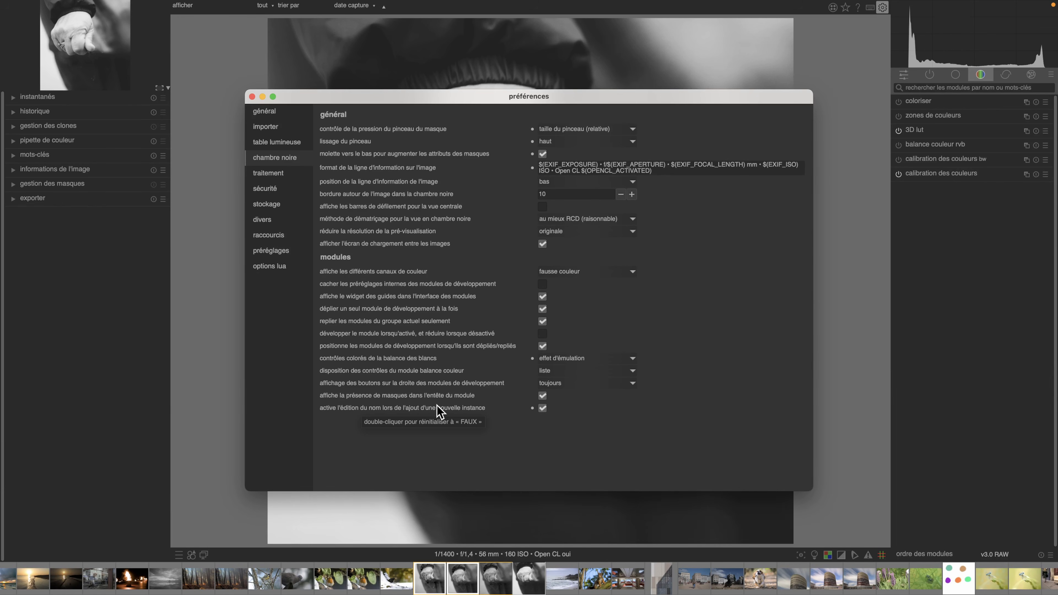
{"action": "left_click", "coordinate": [275, 173]}
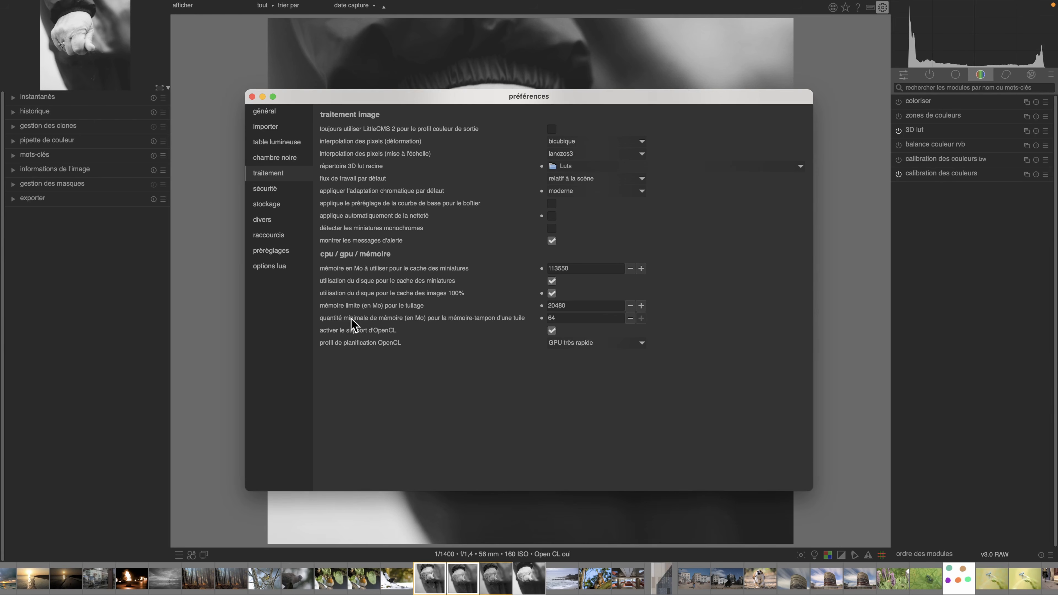
{"action": "left_click", "coordinate": [252, 96]}
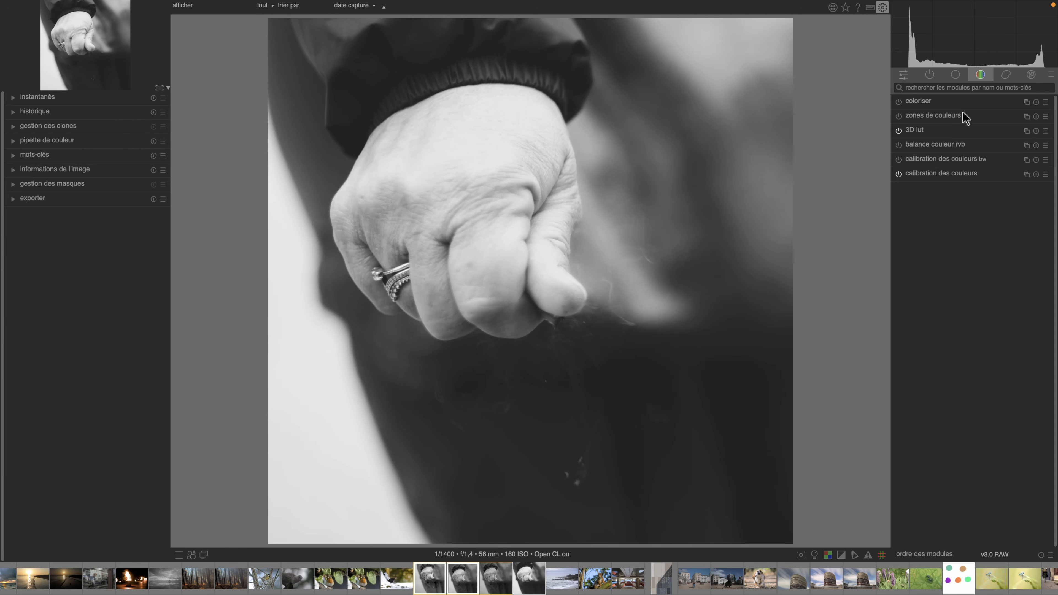
Deactivate 3D lut, reactivate the bw instance of calibration des couleurs, and list the active modules.
{"action": "left_click", "coordinate": [898, 130]}
{"action": "left_click", "coordinate": [929, 75]}
{"action": "left_click", "coordinate": [981, 75]}
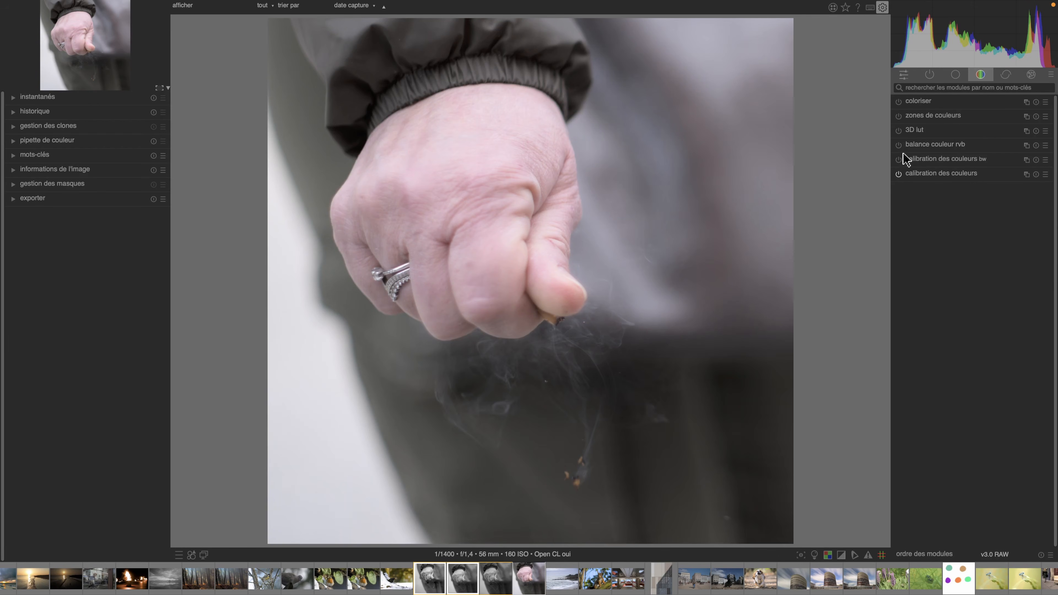
{"action": "left_click", "coordinate": [898, 160]}
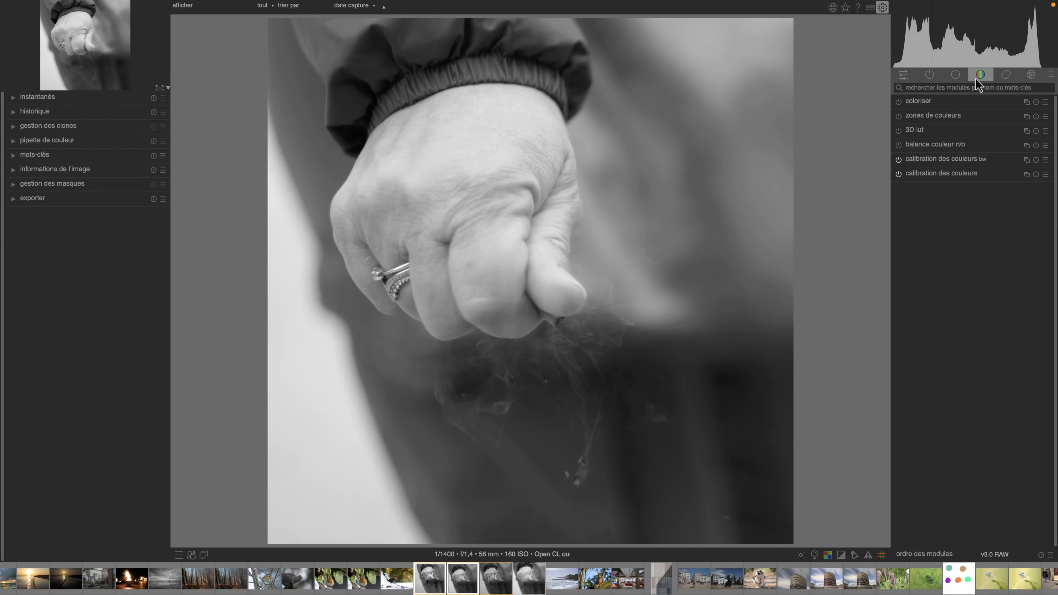
{"action": "left_click", "coordinate": [928, 76]}
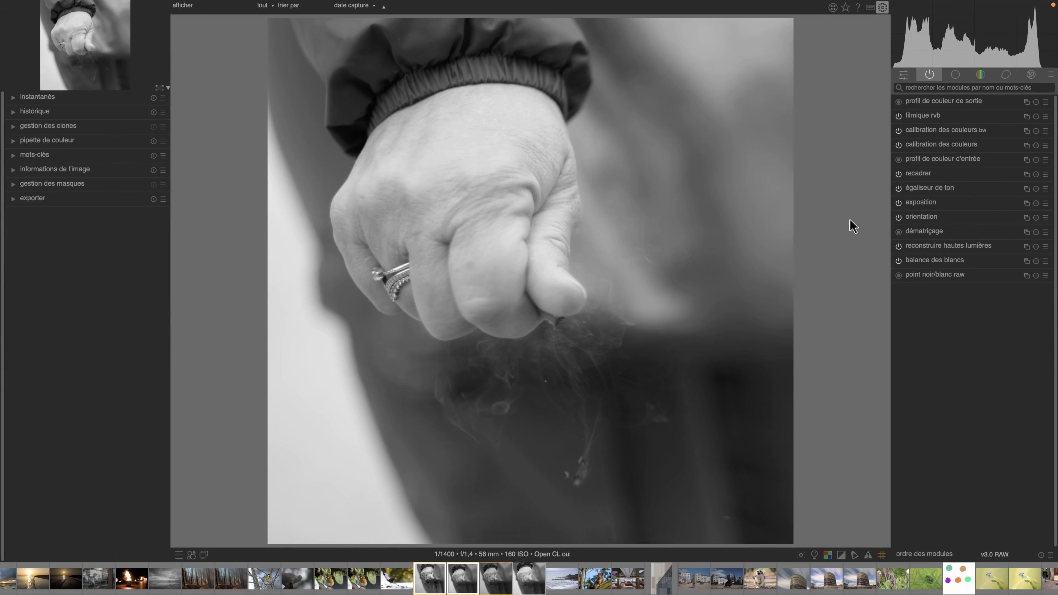
Try contraste local on the hand photo, comparing the image with and without it.
{"action": "left_click", "coordinate": [952, 76]}
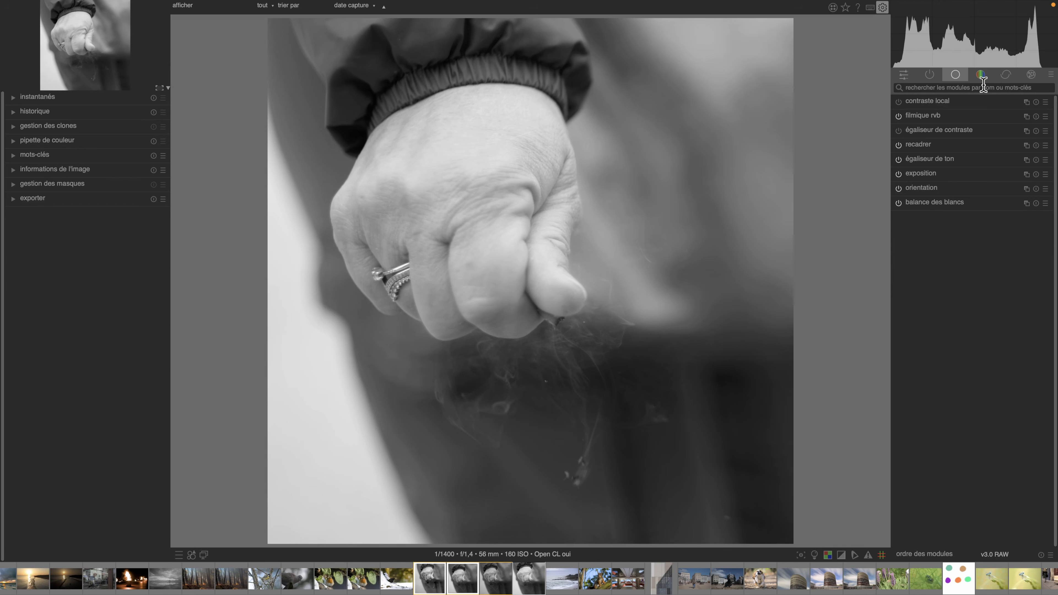
{"action": "left_click", "coordinate": [897, 102]}
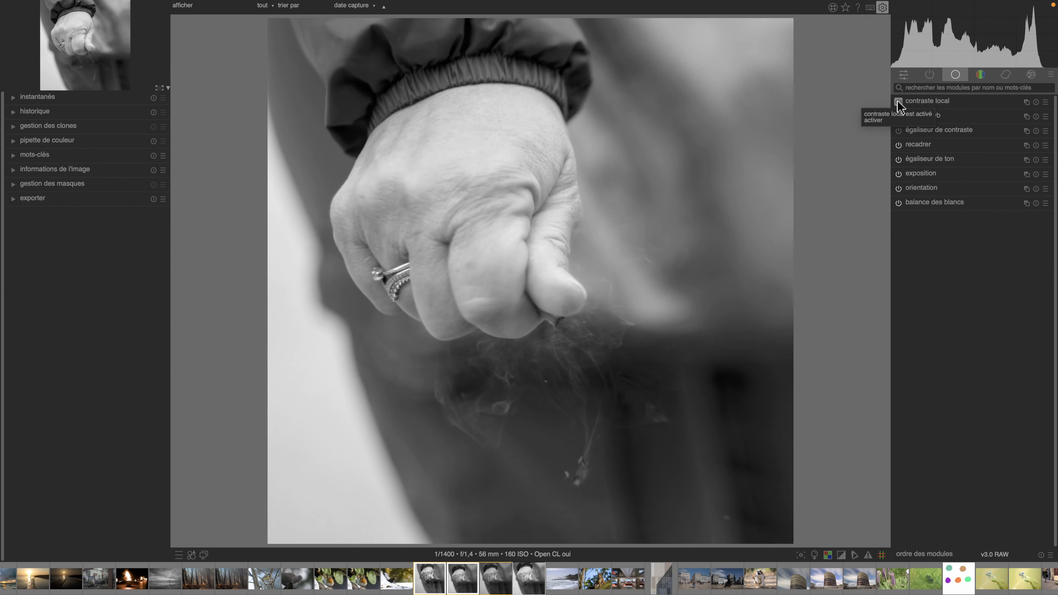
{"action": "left_click", "coordinate": [898, 101]}
{"action": "left_click", "coordinate": [898, 102]}
{"action": "left_click", "coordinate": [898, 102]}
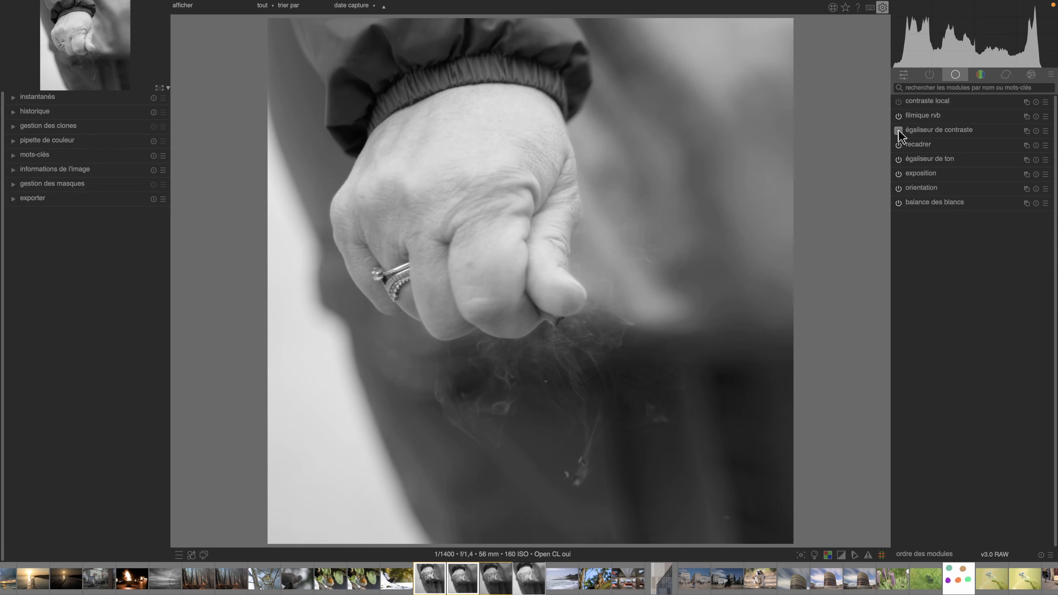
Activate égaliseur de contraste, raise the fine-detail end of its luma curve, and compare the photo with and without it.
{"action": "left_click", "coordinate": [916, 130]}
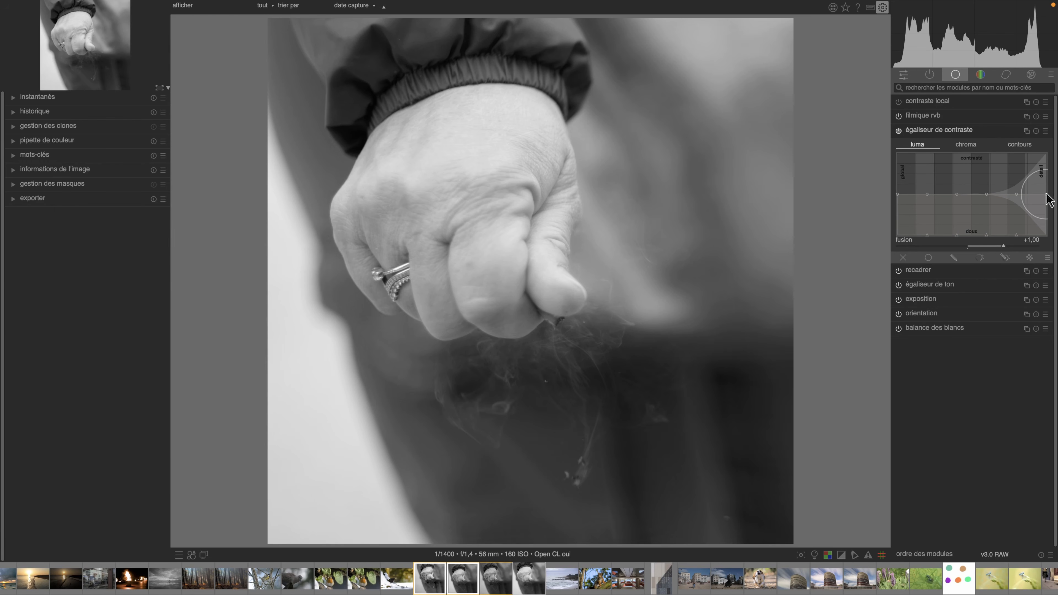
{"action": "left_click_drag", "start_coordinate": [1043, 202], "coordinate": [1041, 170]}
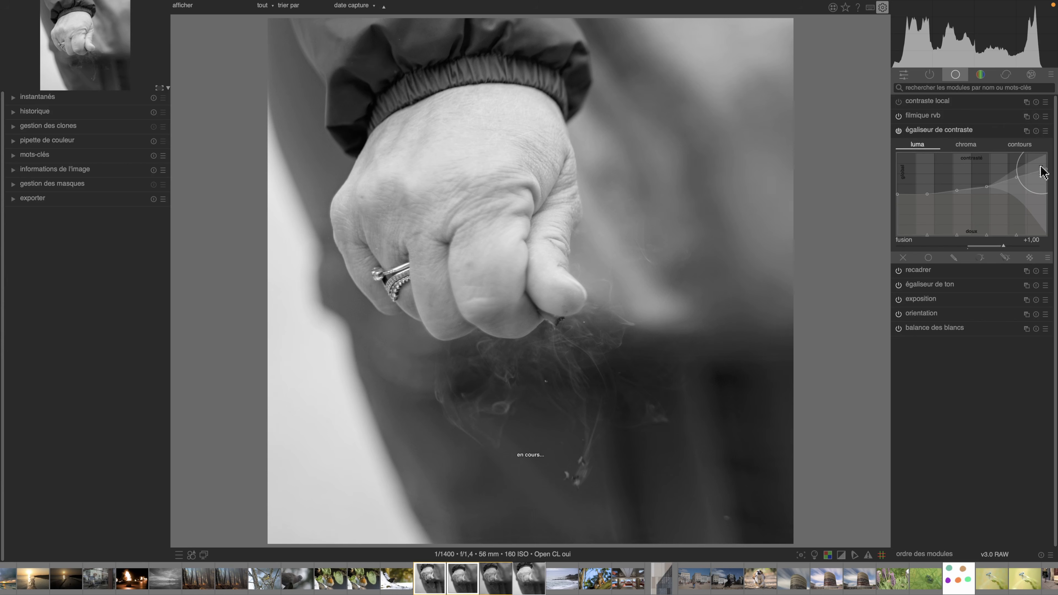
{"action": "left_click", "coordinate": [899, 130]}
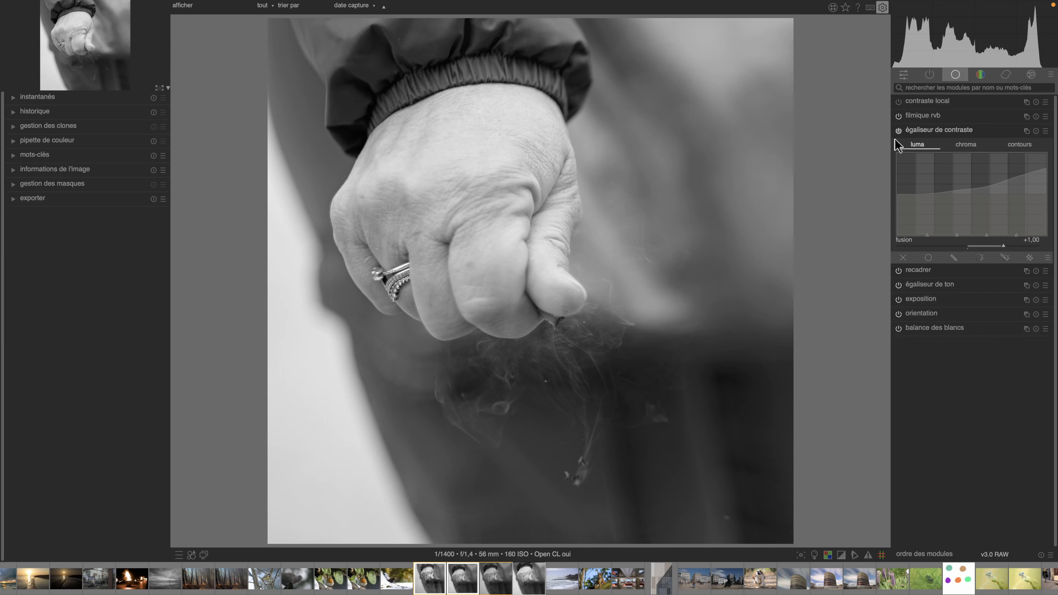
{"action": "left_click", "coordinate": [898, 131]}
{"action": "left_click", "coordinate": [898, 131]}
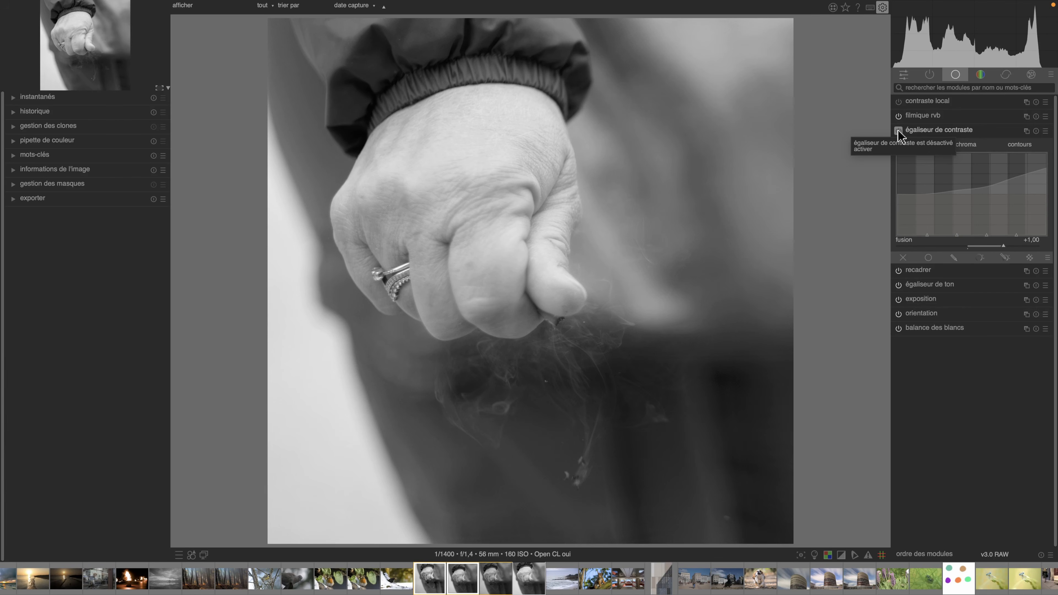
{"action": "left_click", "coordinate": [898, 131]}
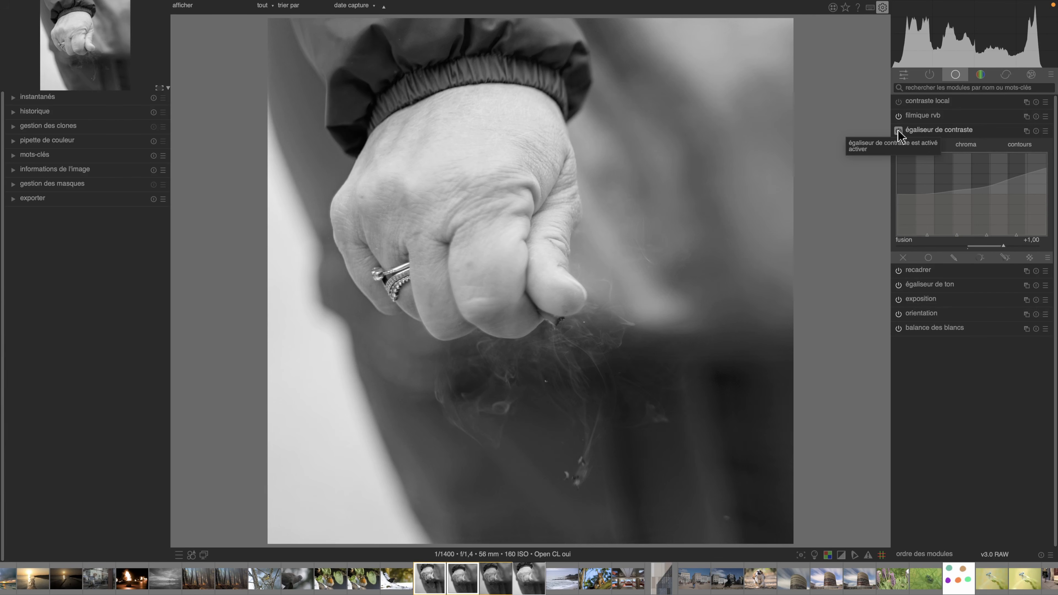
Draw a closed path mask around the hand and smoke for égaliseur de contraste, and narrow its feathered border.
{"action": "left_click", "coordinate": [953, 258]}
{"action": "left_click", "coordinate": [1005, 309]}
{"action": "left_click", "coordinate": [498, 90]}
{"action": "left_click", "coordinate": [439, 95]}
{"action": "left_click", "coordinate": [403, 117]}
{"action": "left_click", "coordinate": [378, 133]}
{"action": "left_click", "coordinate": [358, 162]}
{"action": "left_click", "coordinate": [329, 204]}
{"action": "left_click", "coordinate": [341, 289]}
{"action": "left_click", "coordinate": [377, 332]}
{"action": "left_click", "coordinate": [411, 410]}
{"action": "left_click", "coordinate": [476, 477]}
{"action": "left_click", "coordinate": [663, 464]}
{"action": "left_click", "coordinate": [716, 395]}
{"action": "left_click", "coordinate": [703, 326]}
{"action": "left_click", "coordinate": [715, 236]}
{"action": "left_click", "coordinate": [626, 191]}
{"action": "left_click", "coordinate": [586, 148]}
{"action": "left_click", "coordinate": [560, 107]}
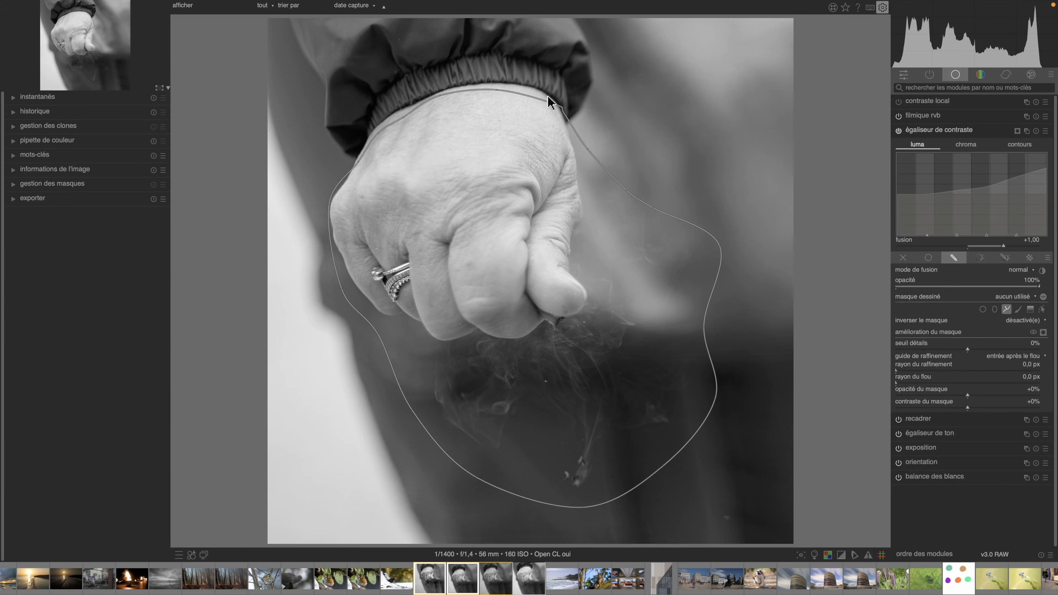
{"action": "right_click", "coordinate": [516, 97]}
{"action": "left_click_drag", "start_coordinate": [487, 85], "coordinate": [484, 85]}
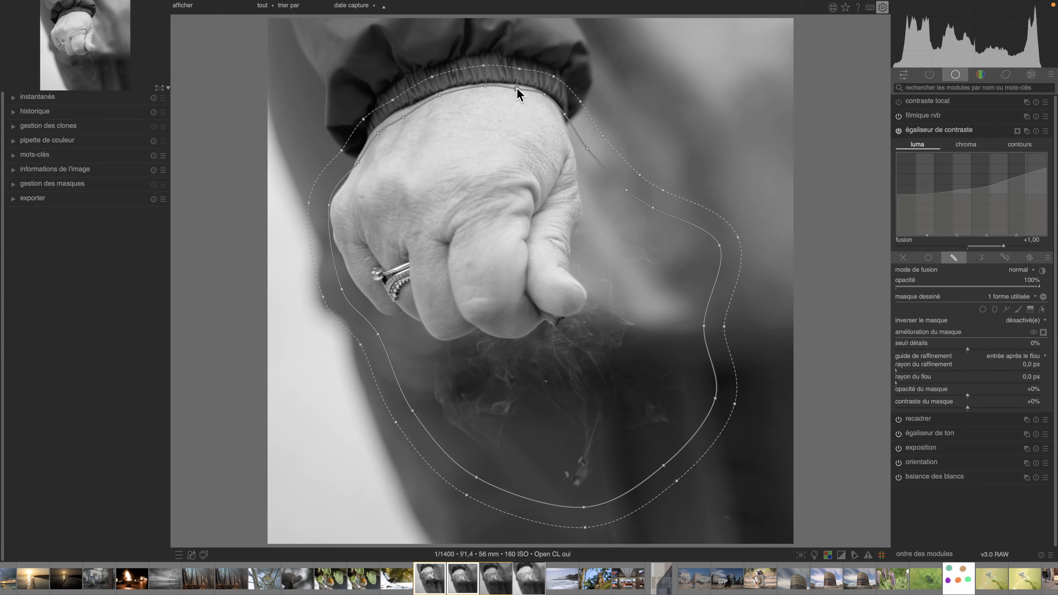
{"action": "scroll", "coordinate": [497, 161], "scroll_direction": "down", "scroll_amount": 5}
{"action": "scroll", "coordinate": [496, 162], "scroll_direction": "down", "scroll_amount": 5}
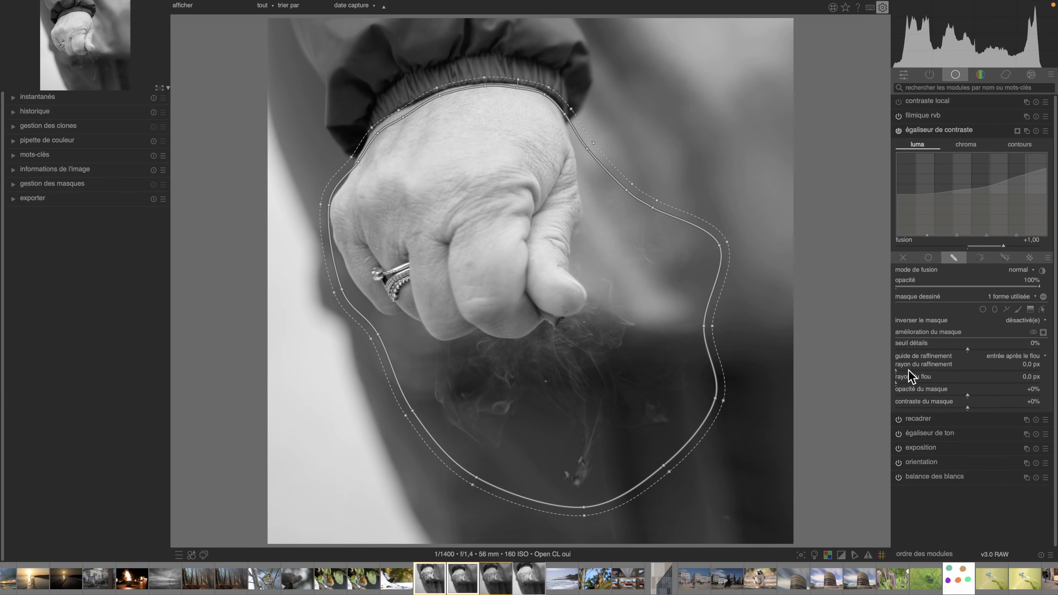
Set the mask's rayon du raffinement to 42,9 px while checking its coverage with the mask overlay.
{"action": "left_click", "coordinate": [1043, 332]}
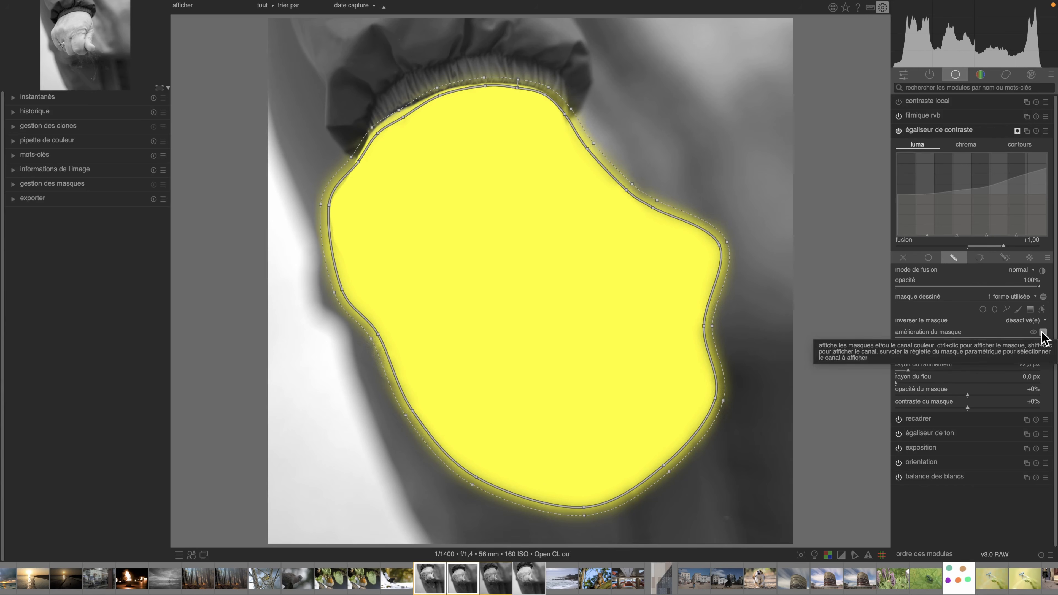
{"action": "left_click", "coordinate": [919, 372]}
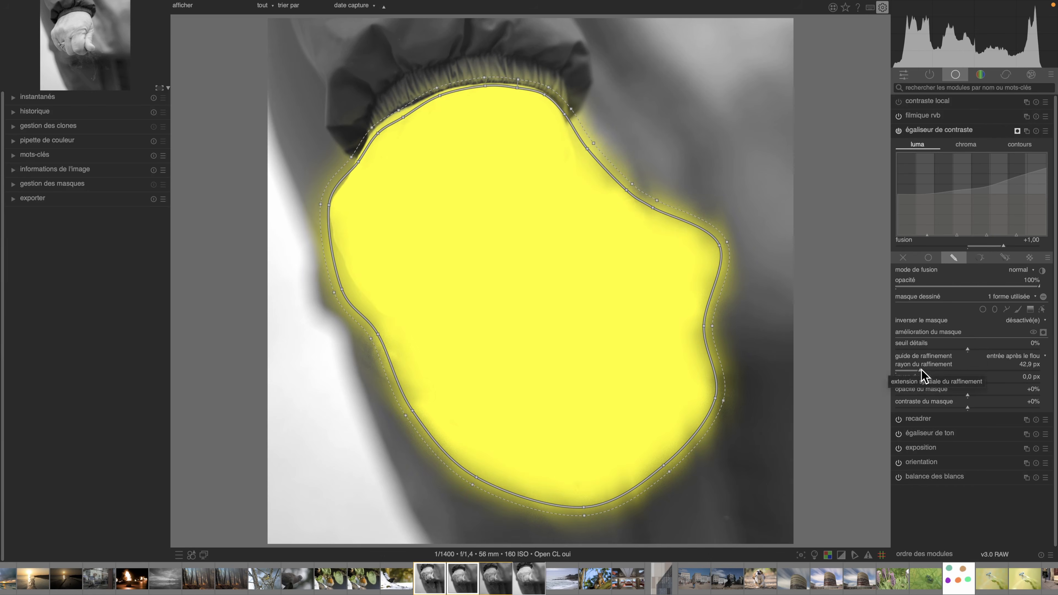
{"action": "left_click", "coordinate": [1041, 332]}
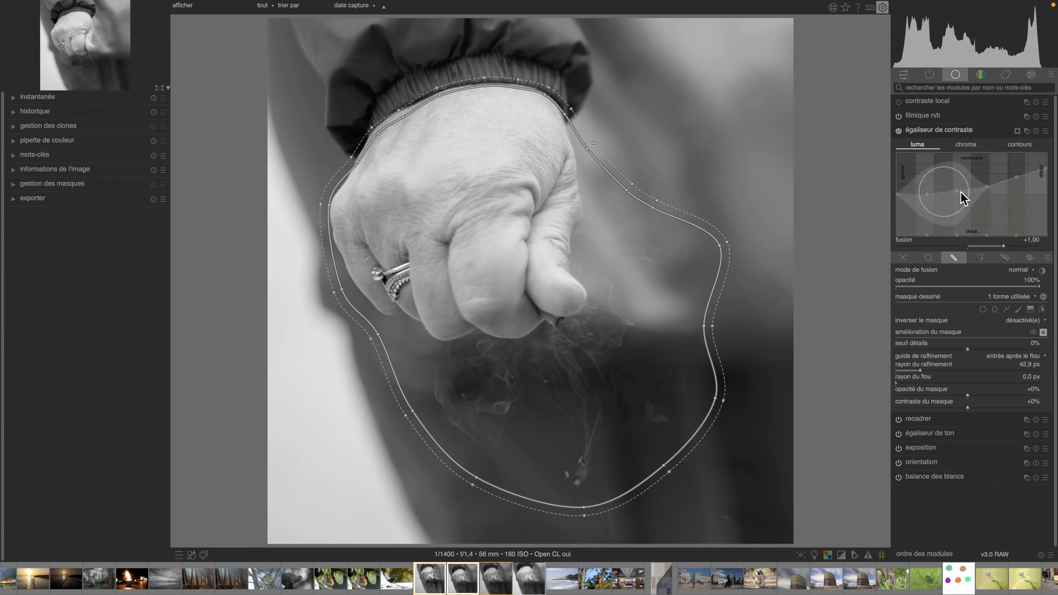
Hide the path outline and compare the photo with and without the masked égaliseur de contraste.
{"action": "left_click", "coordinate": [1041, 309]}
{"action": "left_click", "coordinate": [1041, 309]}
{"action": "left_click", "coordinate": [898, 131]}
{"action": "left_click", "coordinate": [898, 130]}
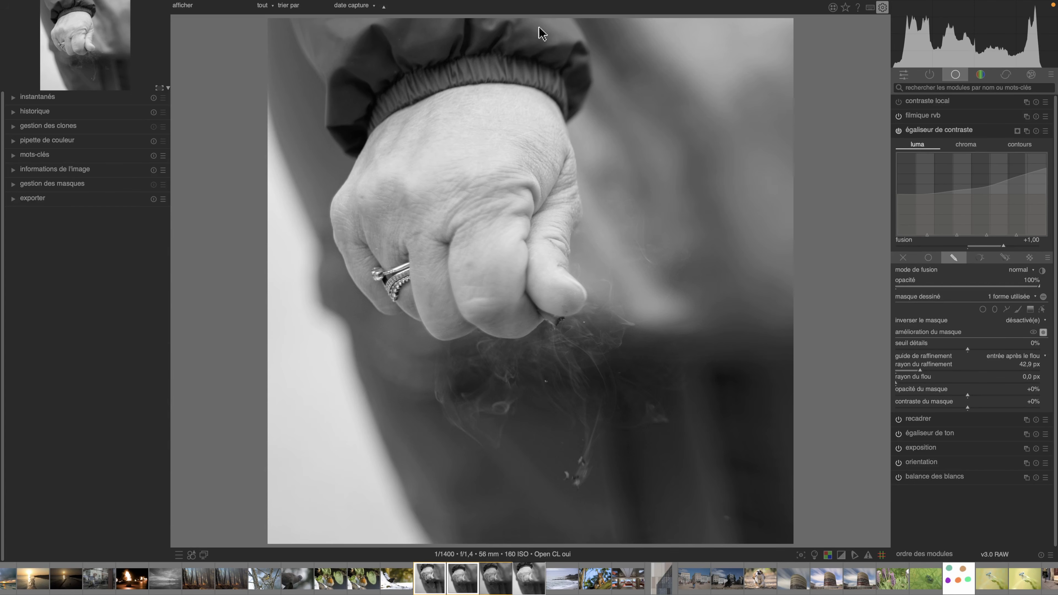
{"action": "left_click", "coordinate": [922, 131]}
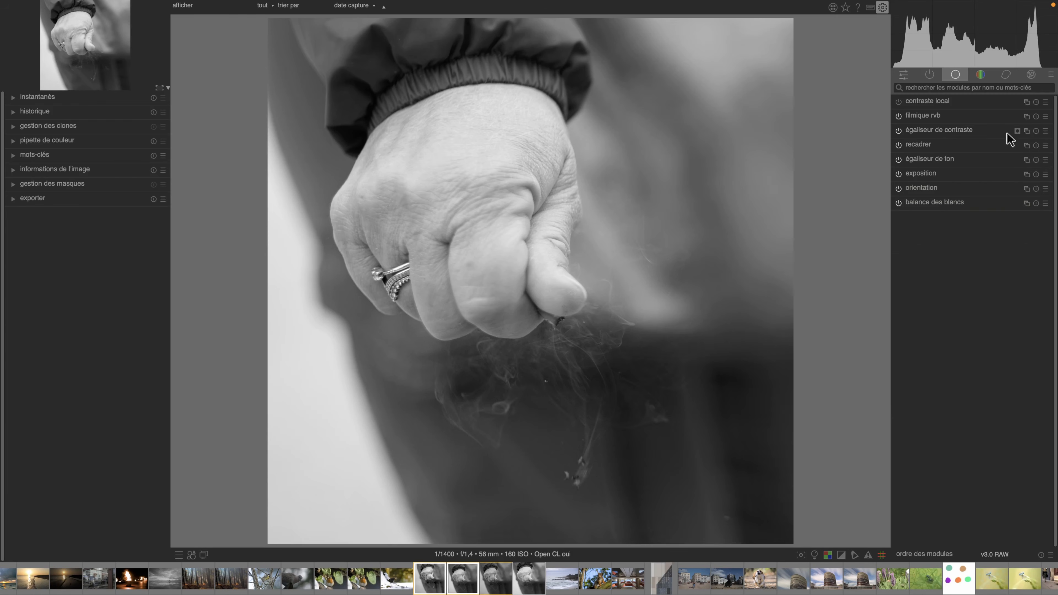
Activate diffusion ou netteté and apply its suppression de la brume preset.
{"action": "left_click", "coordinate": [1031, 75]}
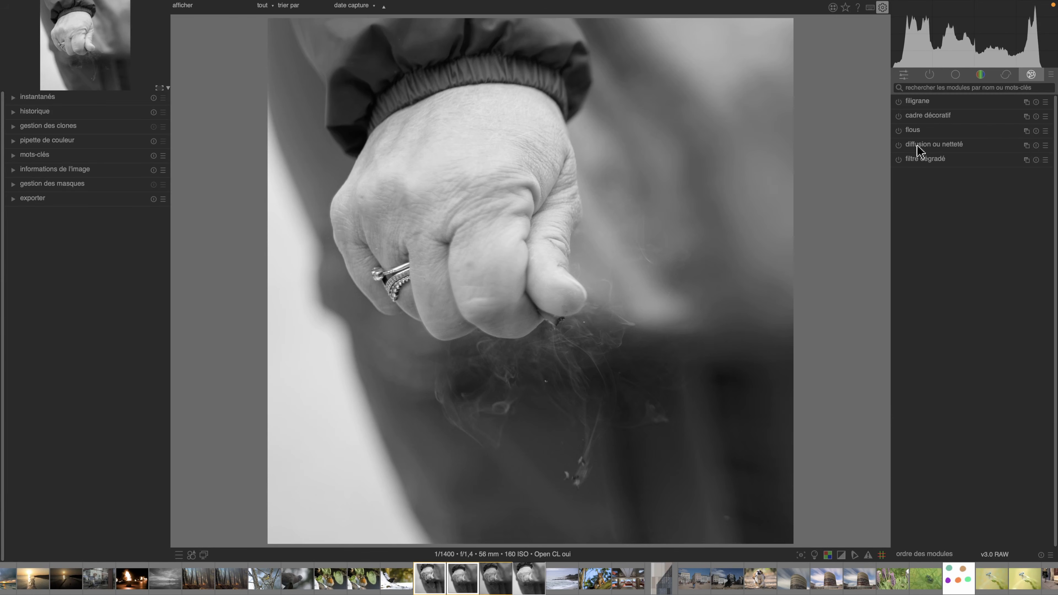
{"action": "left_click", "coordinate": [898, 145]}
{"action": "left_click", "coordinate": [924, 146]}
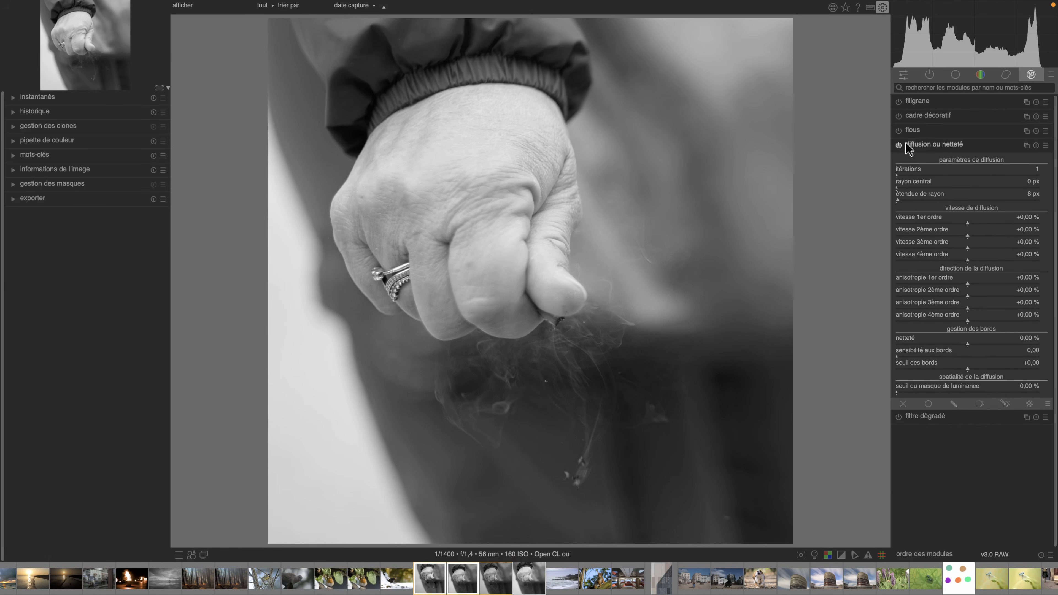
{"action": "mouse_move", "coordinate": [934, 150]}
{"action": "left_click", "coordinate": [1045, 146]}
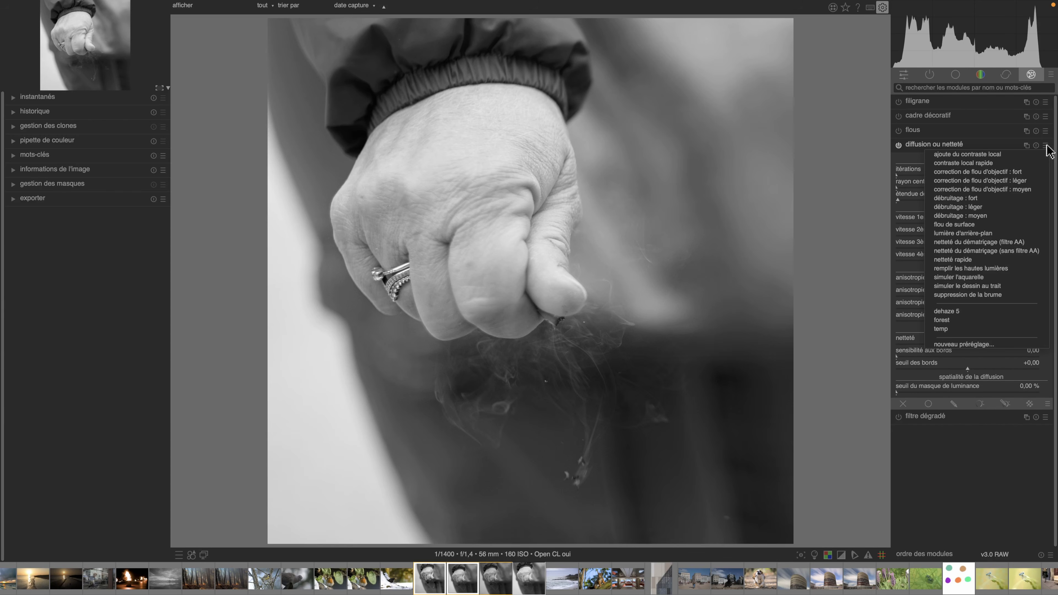
{"action": "left_click", "coordinate": [968, 294]}
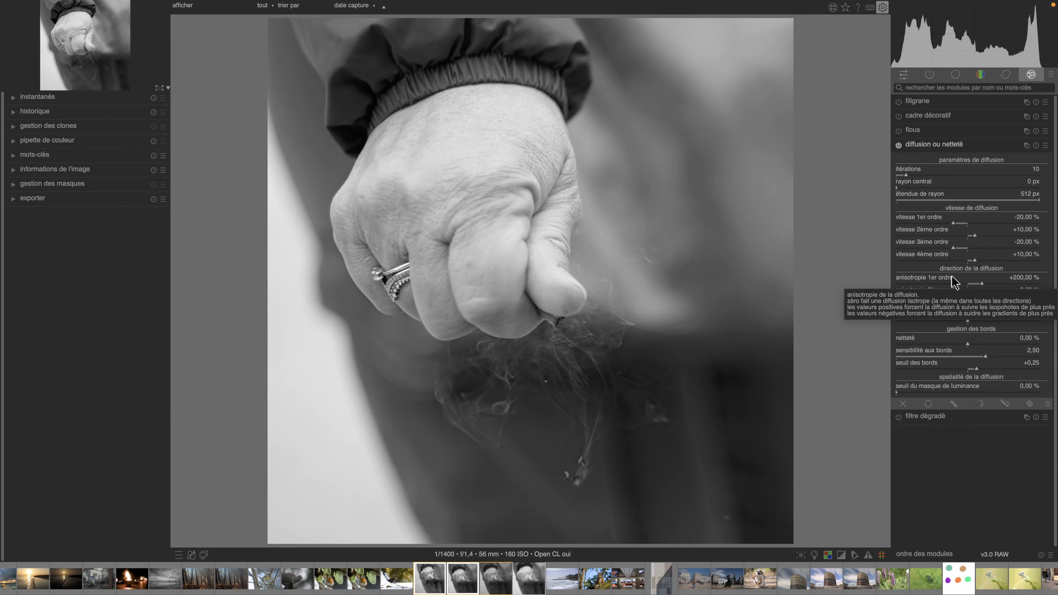
Take a snapshot of the current rendering and apply the ajoute du contraste local preset to diffusion ou netteté.
{"action": "left_click", "coordinate": [13, 97]}
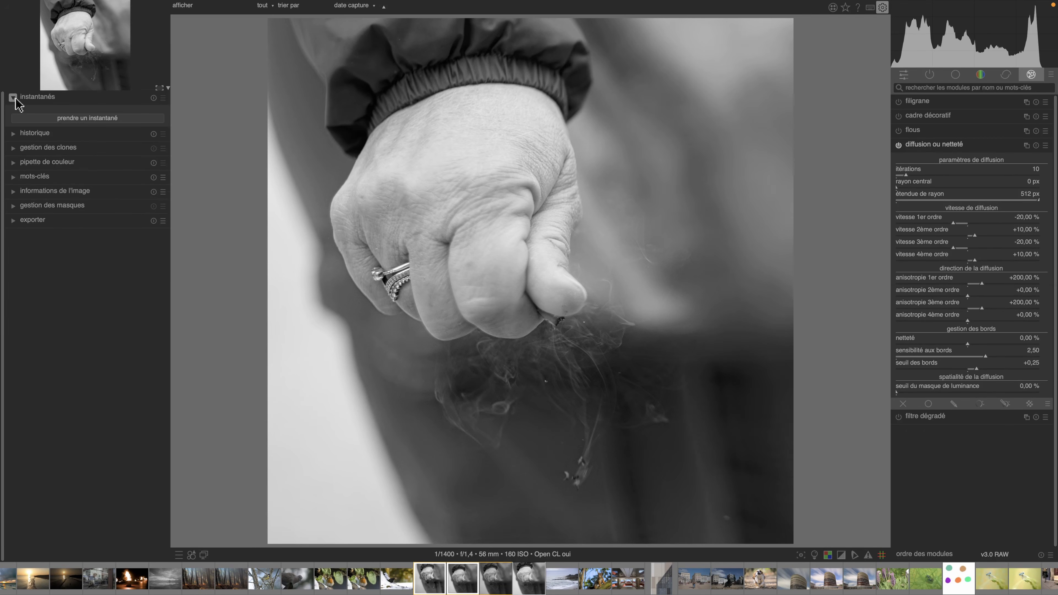
{"action": "left_click", "coordinate": [92, 118]}
{"action": "left_click", "coordinate": [1044, 145]}
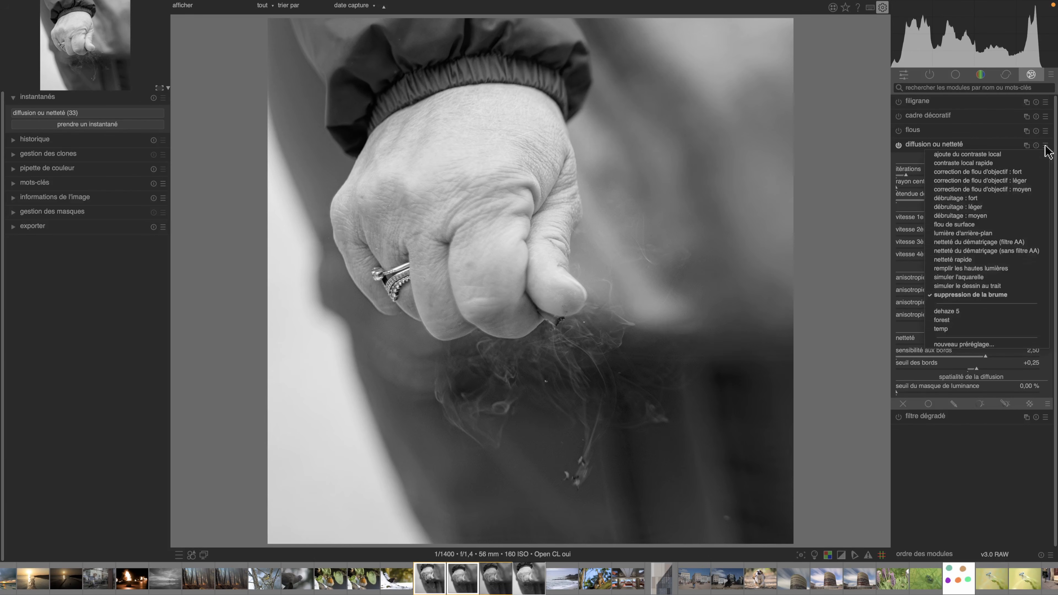
{"action": "left_click", "coordinate": [990, 156]}
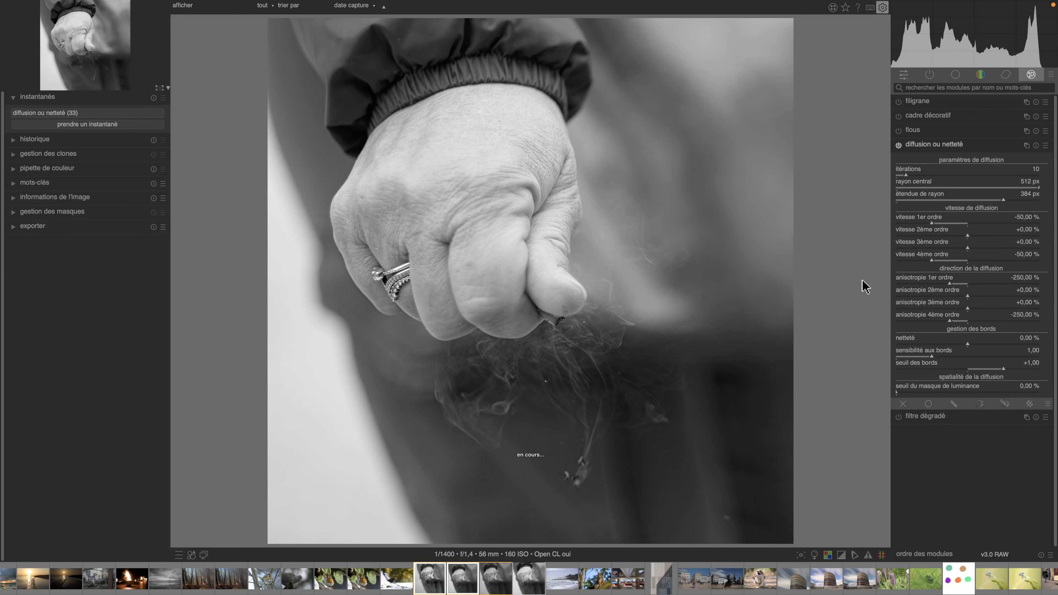
Compare the local contrast rendering with the snapshot by sweeping the split line across the photo, and clear the snapshots.
{"action": "left_click", "coordinate": [67, 113]}
{"action": "left_click_drag", "start_coordinate": [470, 296], "coordinate": [251, 286]}
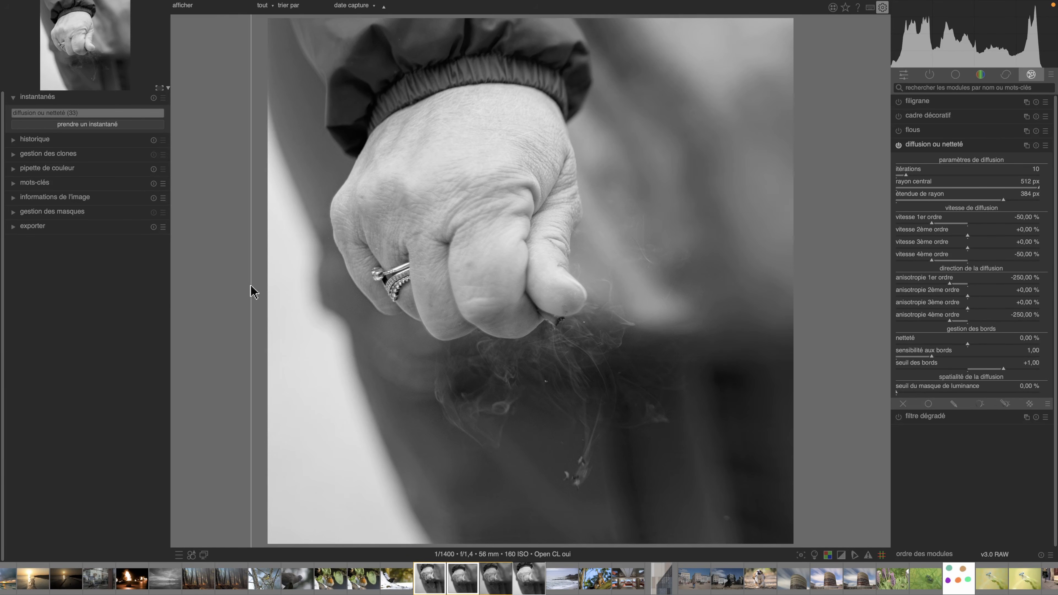
{"action": "left_click_drag", "start_coordinate": [273, 291], "coordinate": [743, 307]}
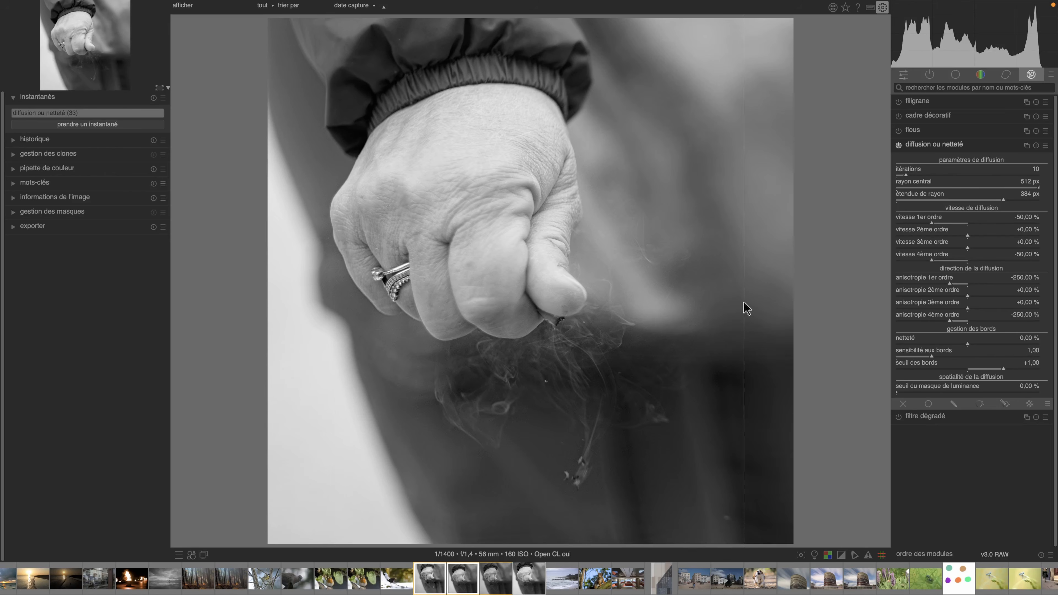
{"action": "left_click", "coordinate": [153, 98]}
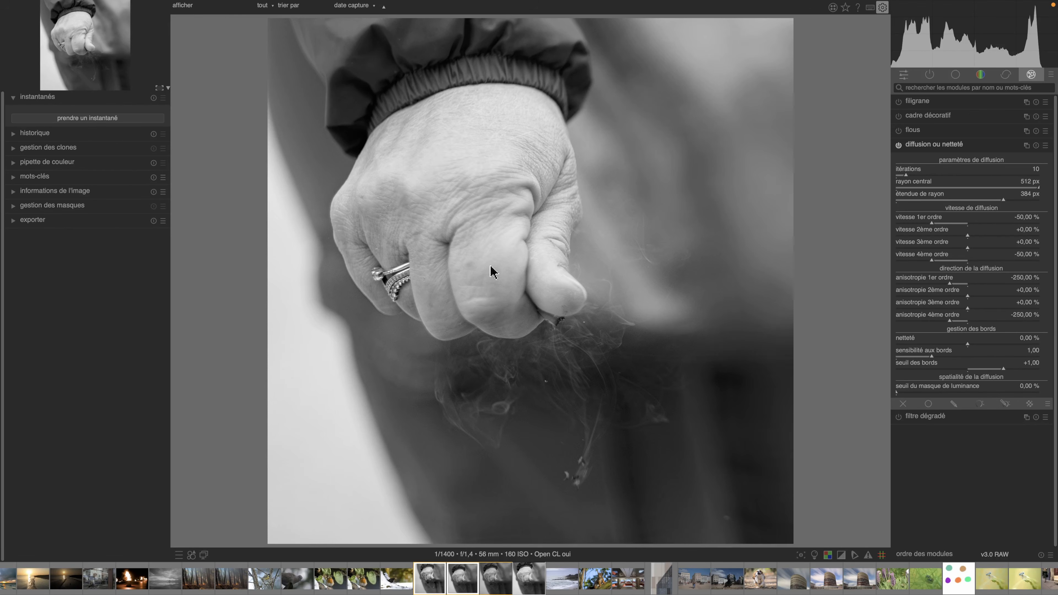
Reapply the suppression de la brume preset in diffusion ou netteté and set itérations to 21.
{"action": "left_click", "coordinate": [1045, 145]}
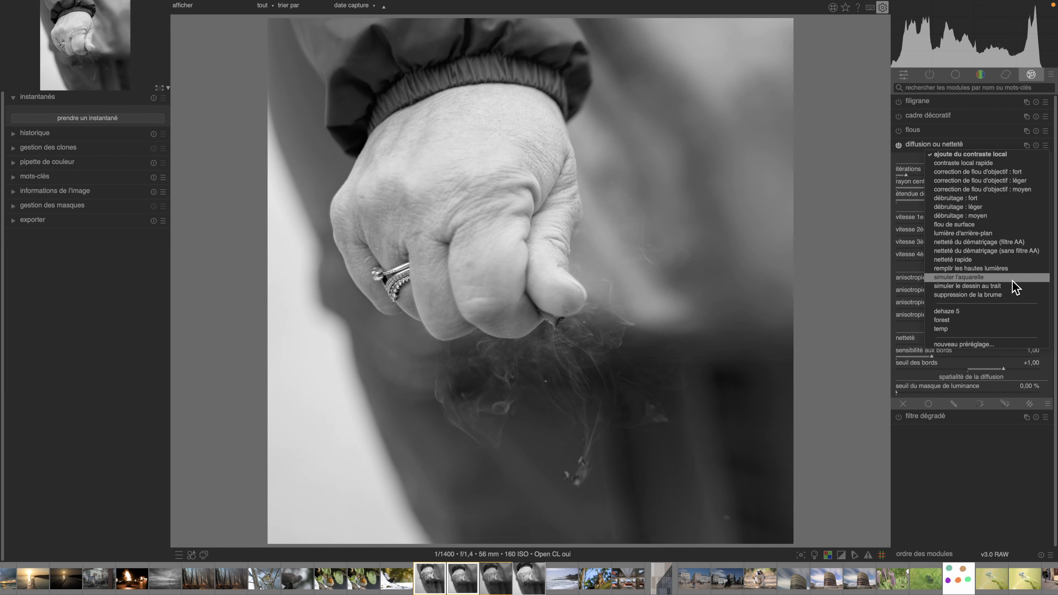
{"action": "left_click", "coordinate": [1009, 295]}
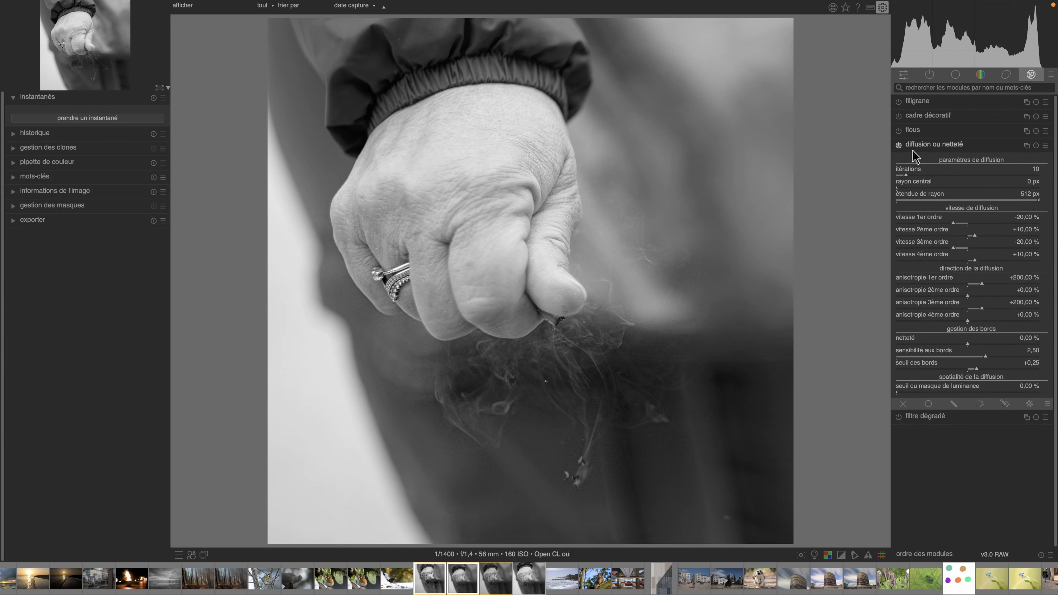
{"action": "right_click", "coordinate": [905, 174]}
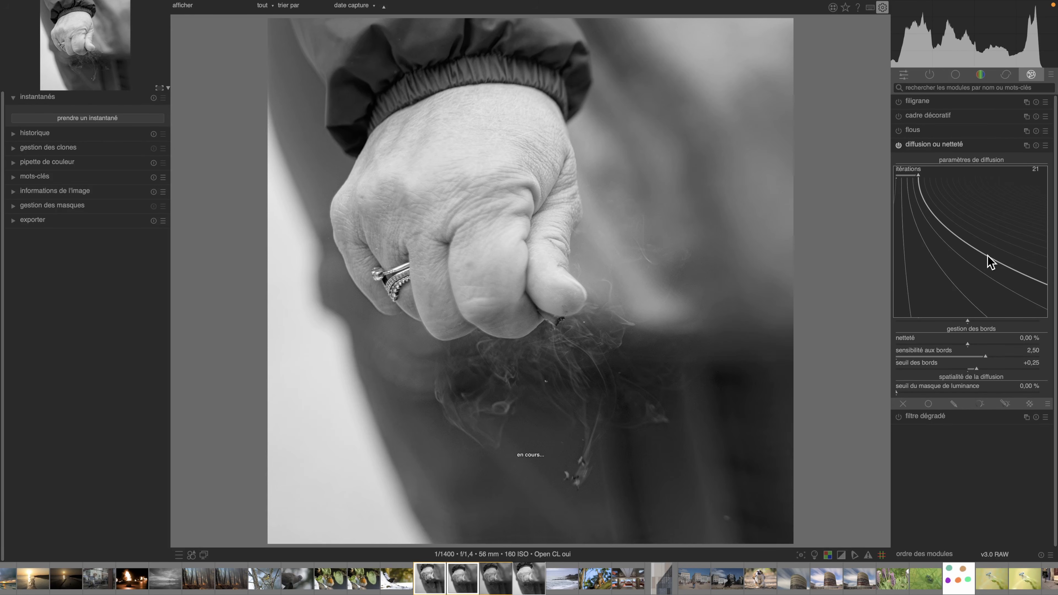
{"action": "left_click", "coordinate": [991, 263]}
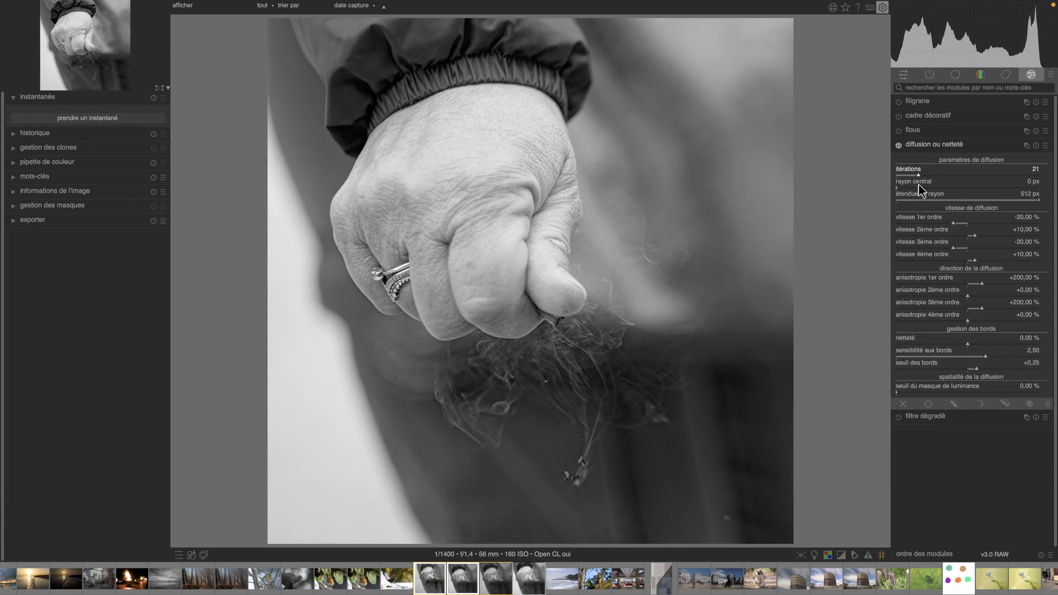
Set the itérations of diffusion ou netteté to 15 and collapse the module.
{"action": "right_click", "coordinate": [919, 175]}
{"action": "type", "text": "15"}
{"action": "key", "text": "Return"}
{"action": "left_click", "coordinate": [923, 146]}
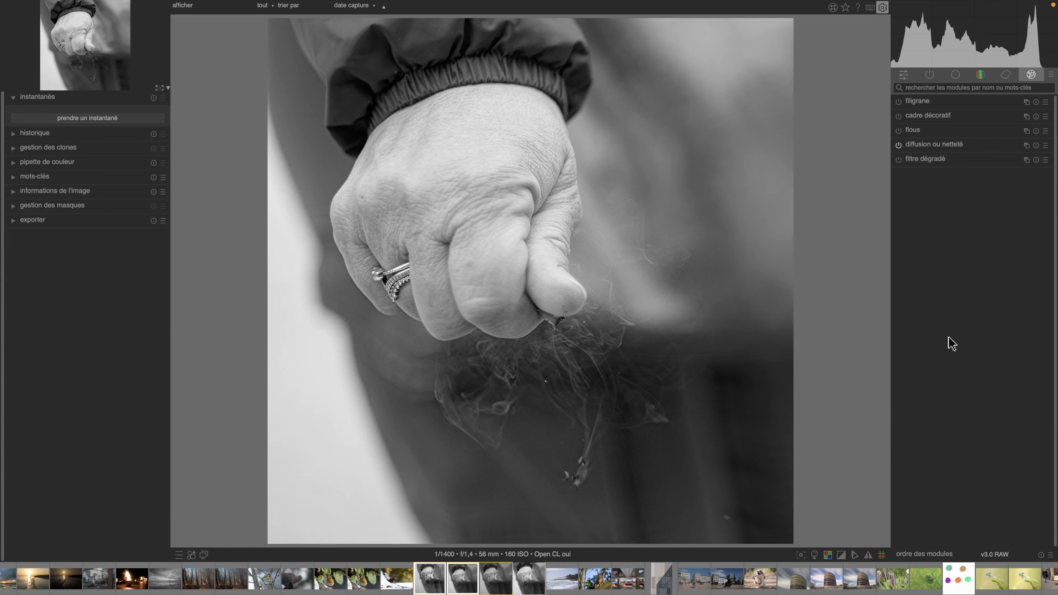